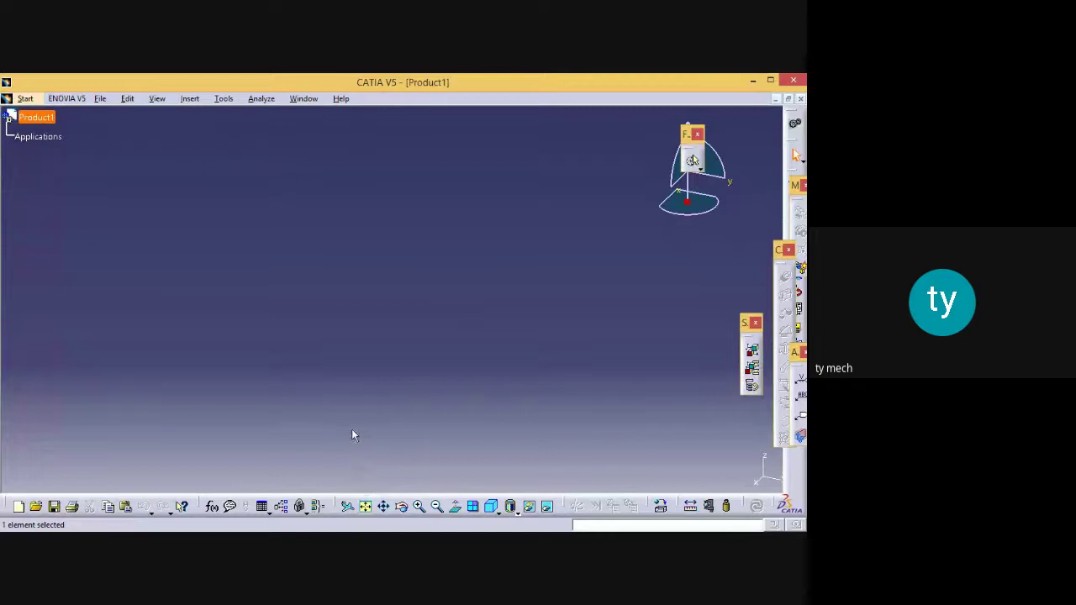
left_click(770, 81)
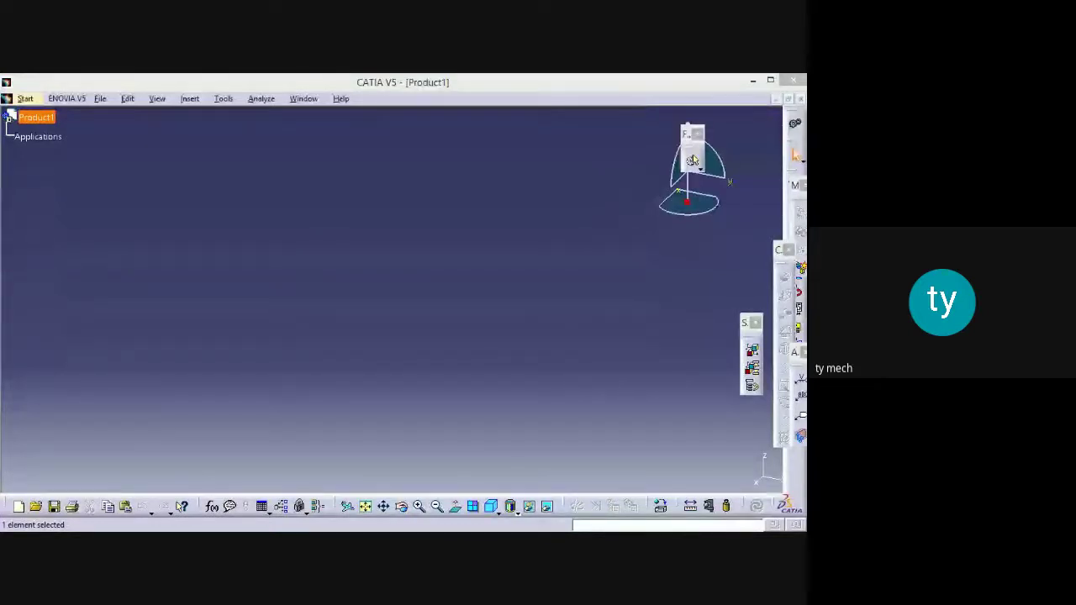
key("alt+Tab")
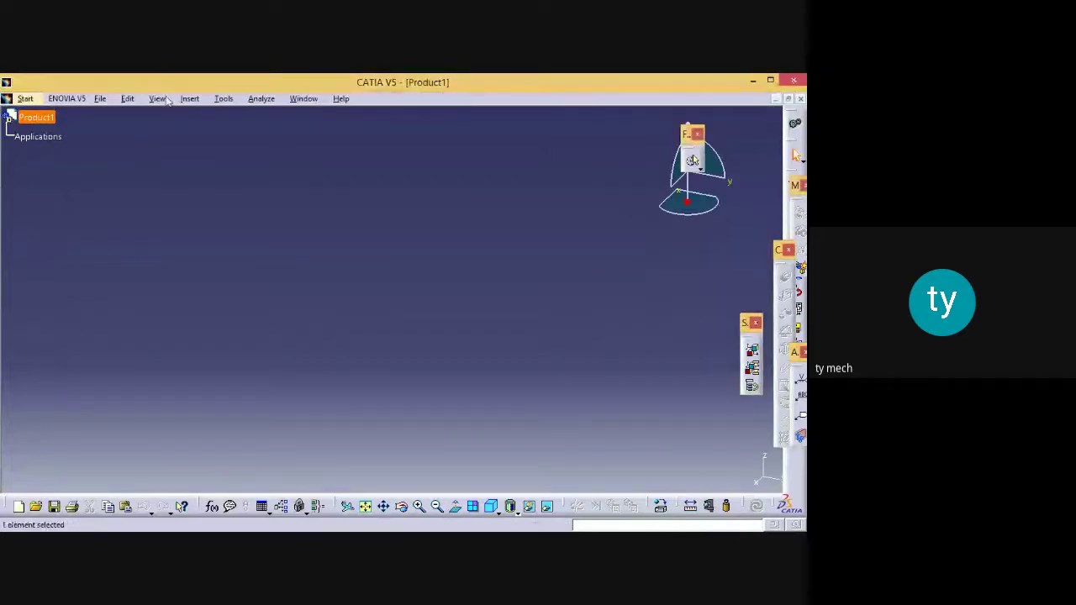
left_click(770, 81)
left_click(25, 111)
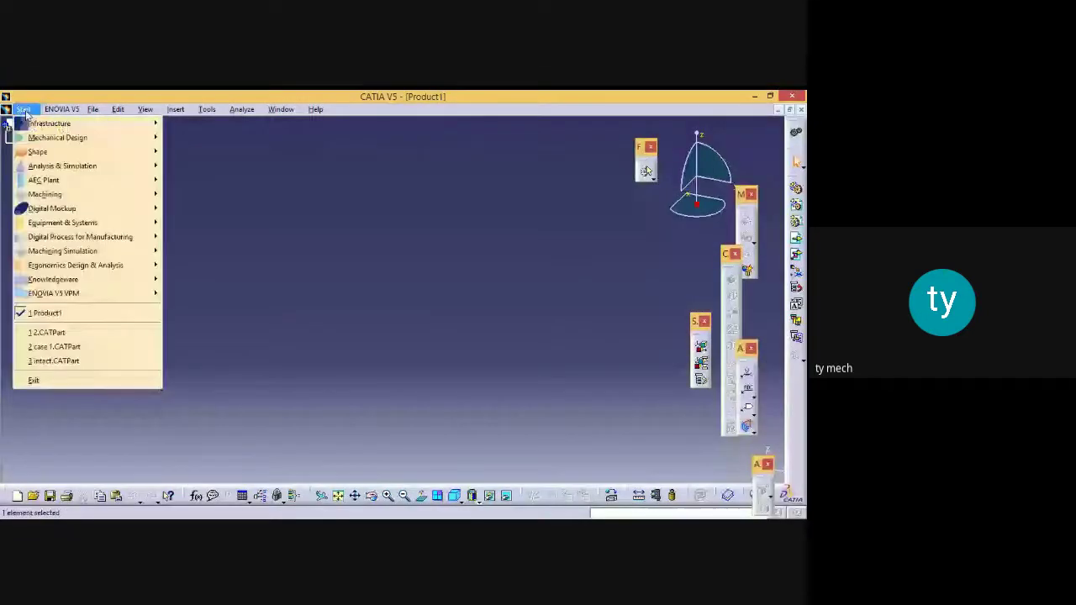
mouse_move(52, 112)
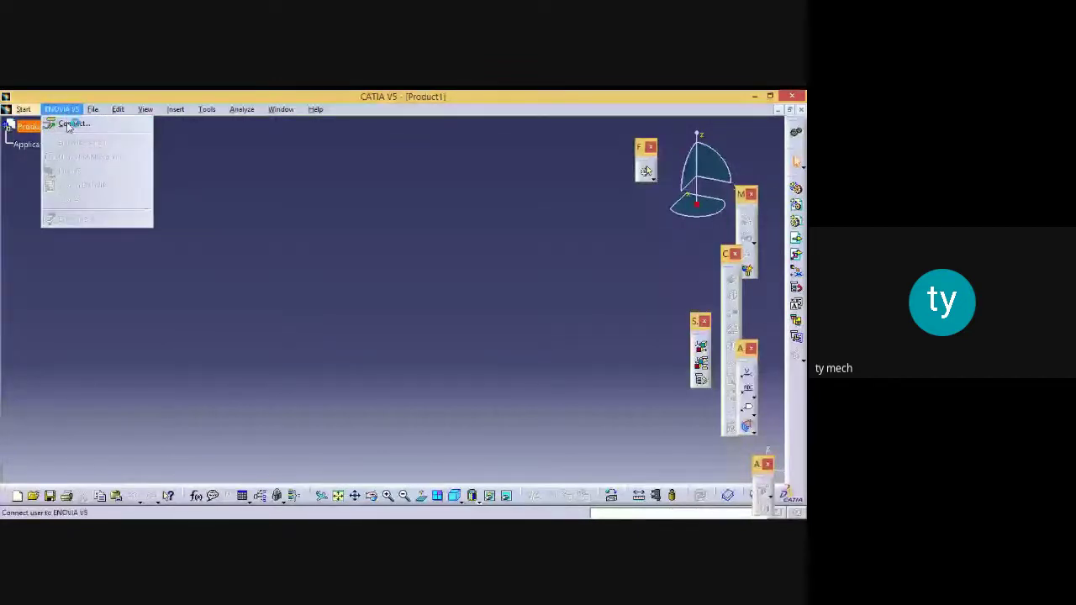
mouse_move(93, 112)
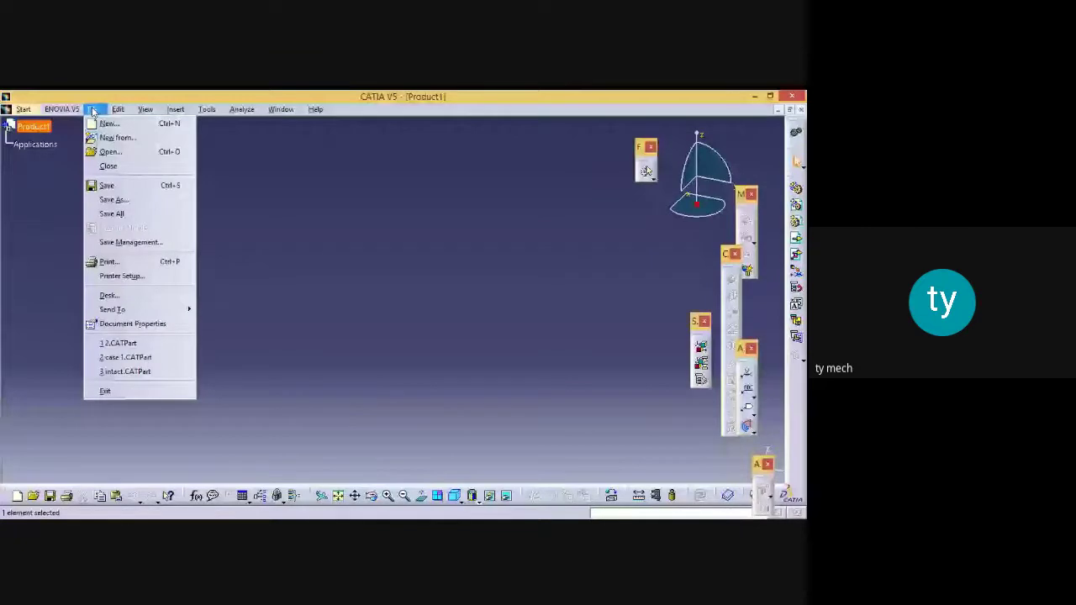
mouse_move(148, 111)
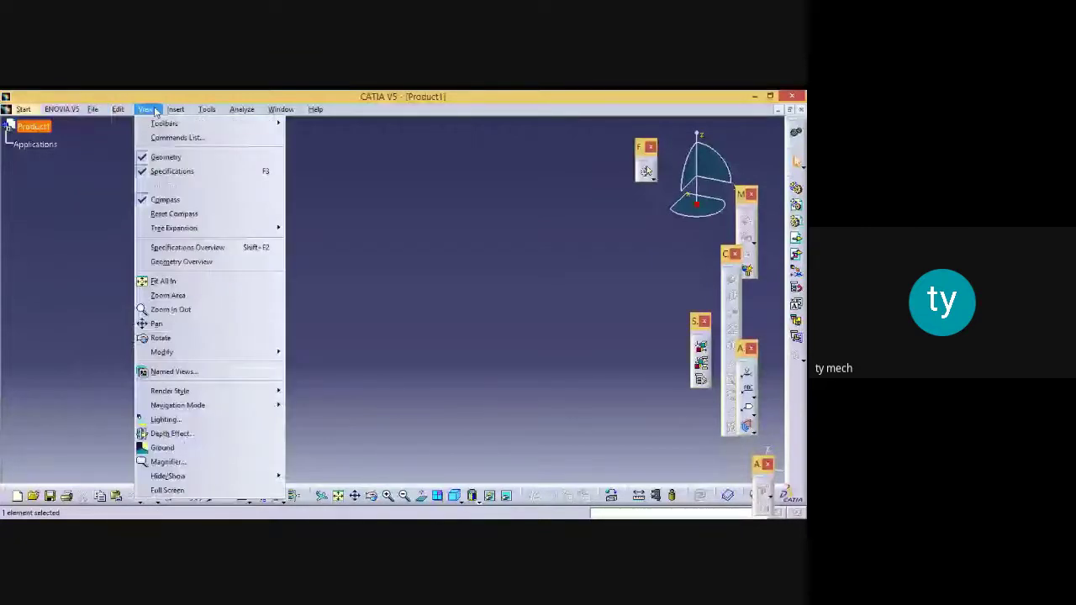
mouse_move(204, 113)
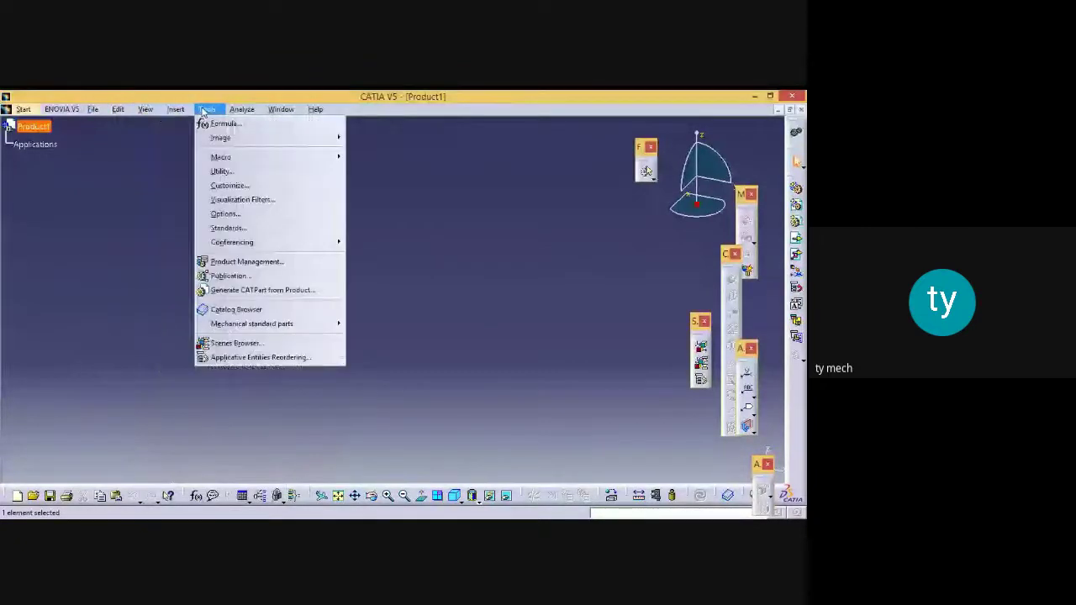
mouse_move(271, 113)
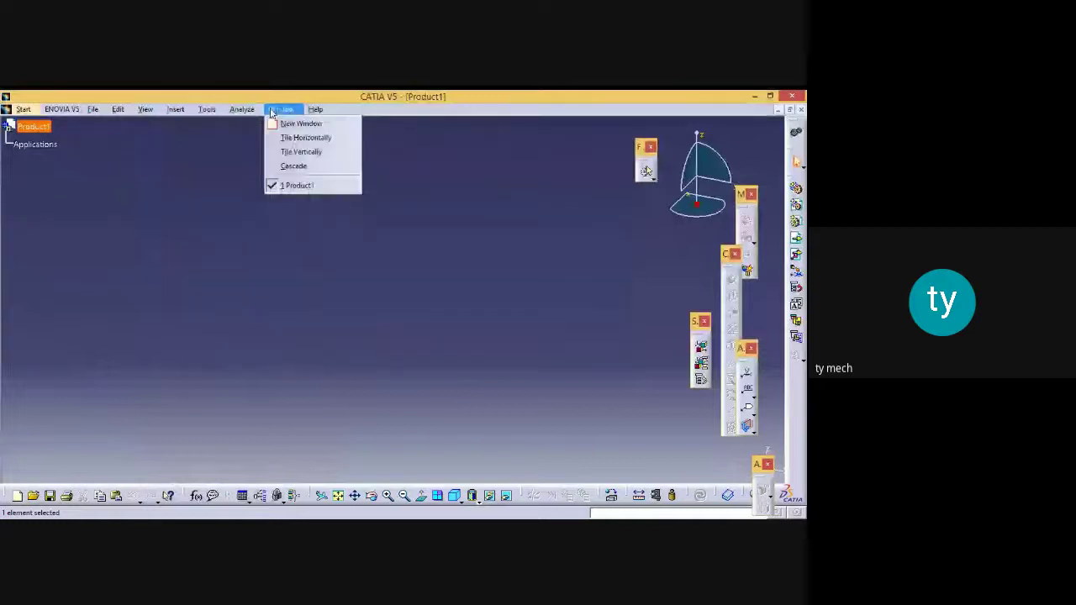
left_click(313, 111)
left_click(208, 110)
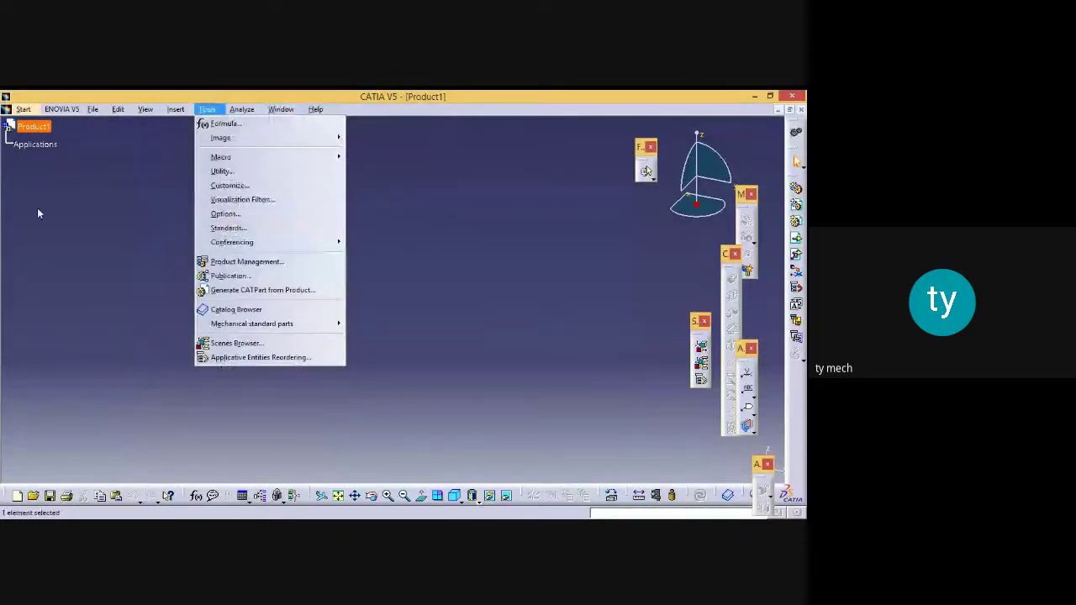
left_click(45, 129)
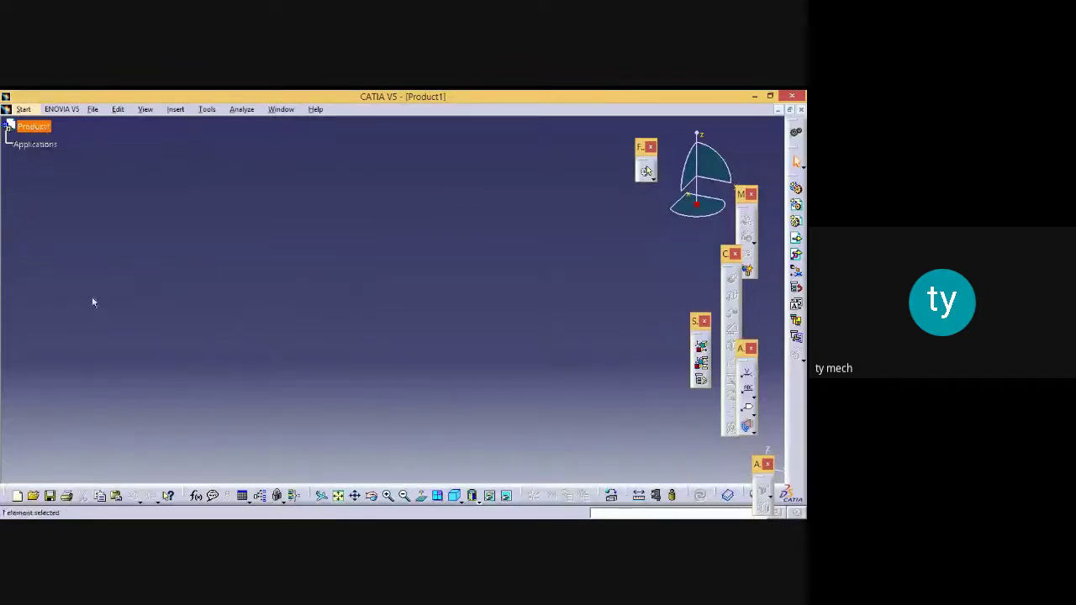
left_click(38, 126)
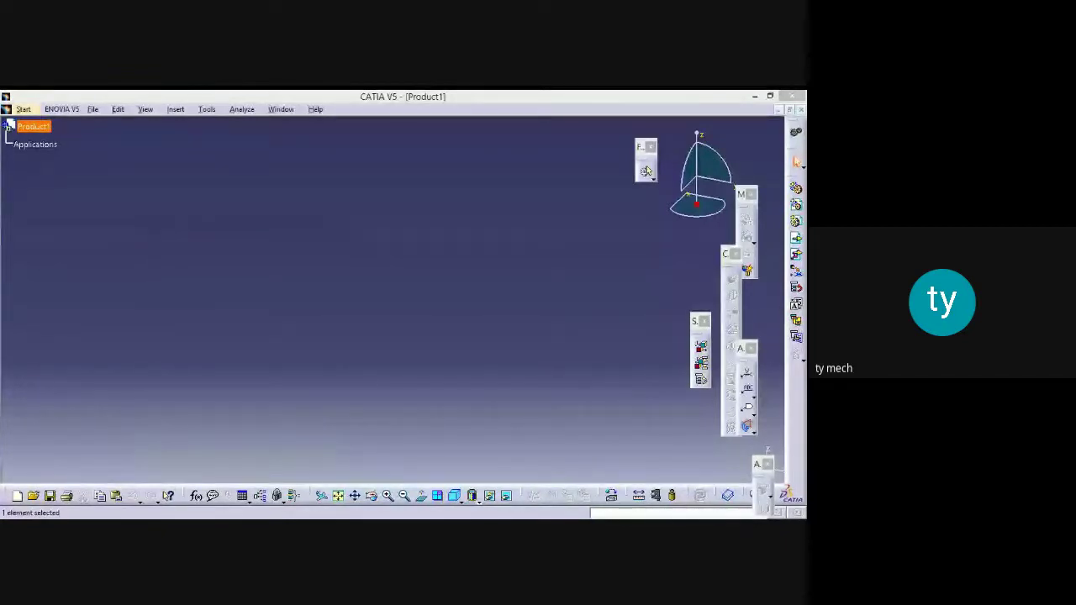
key("alt+Tab")
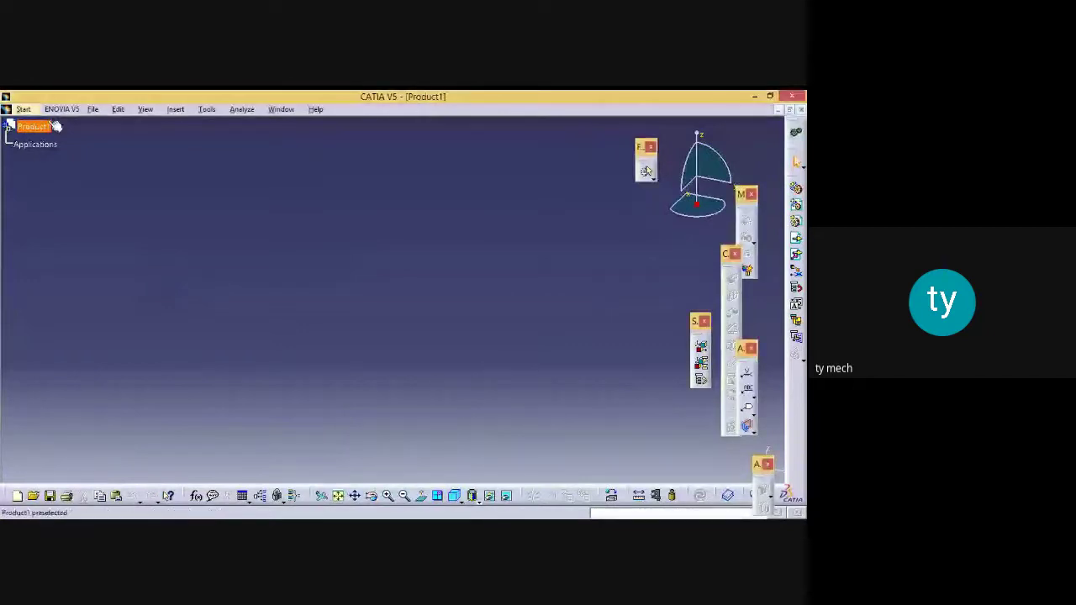
Add a new part to Product1 by opening the Part Design workbench from the Mechanical Design group
left_click(23, 109)
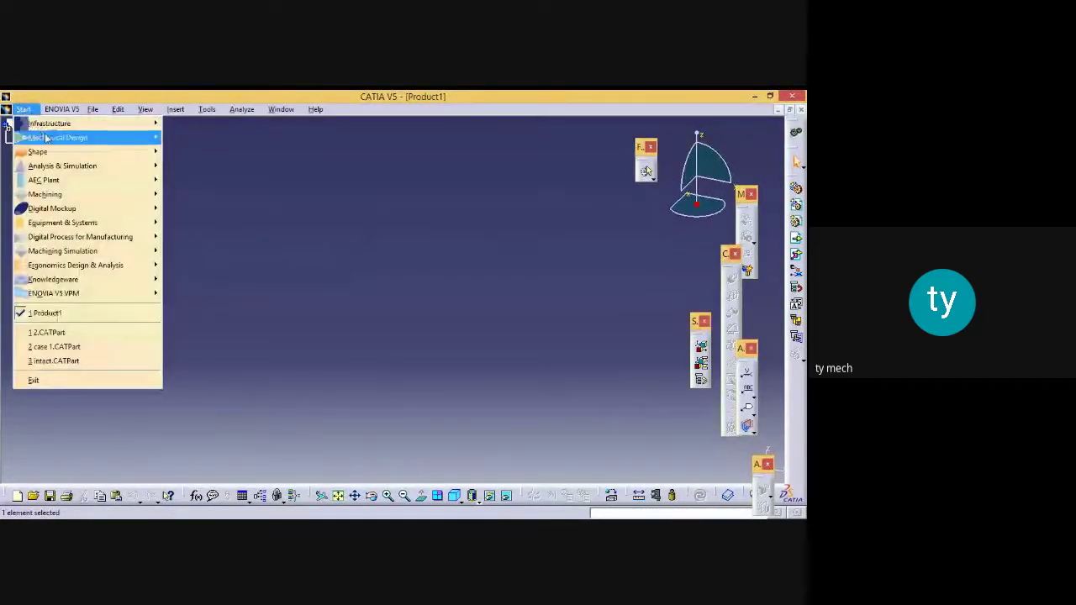
mouse_move(60, 141)
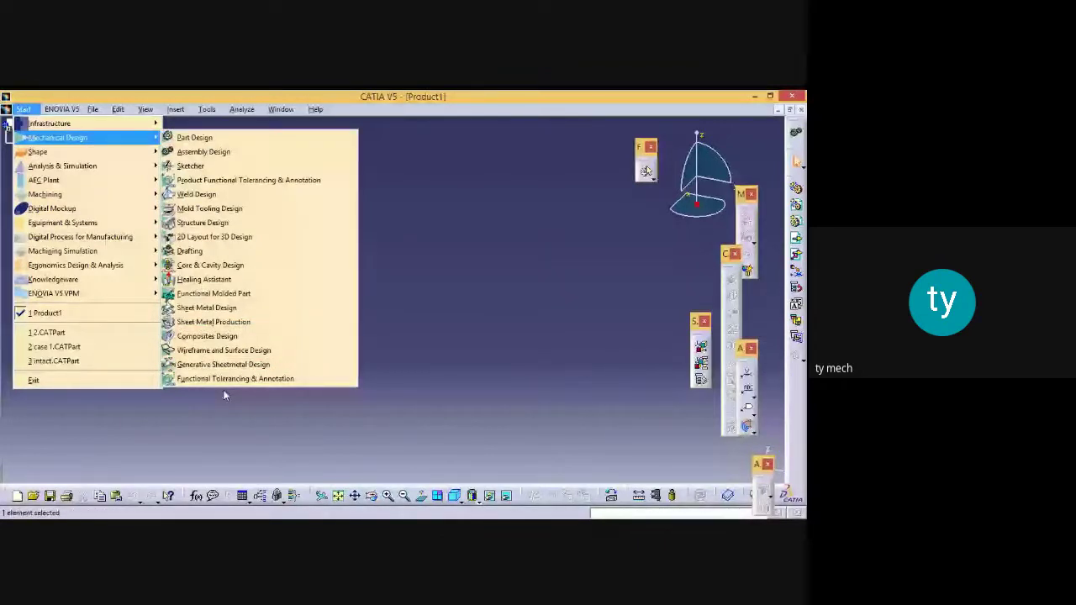
left_click(190, 251)
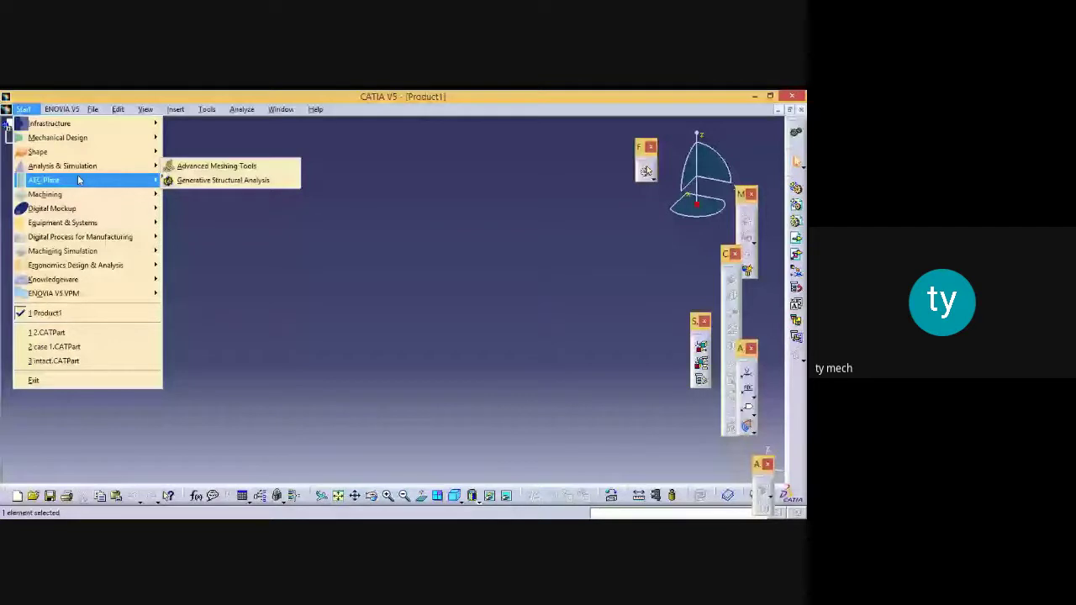
mouse_move(78, 198)
mouse_move(81, 238)
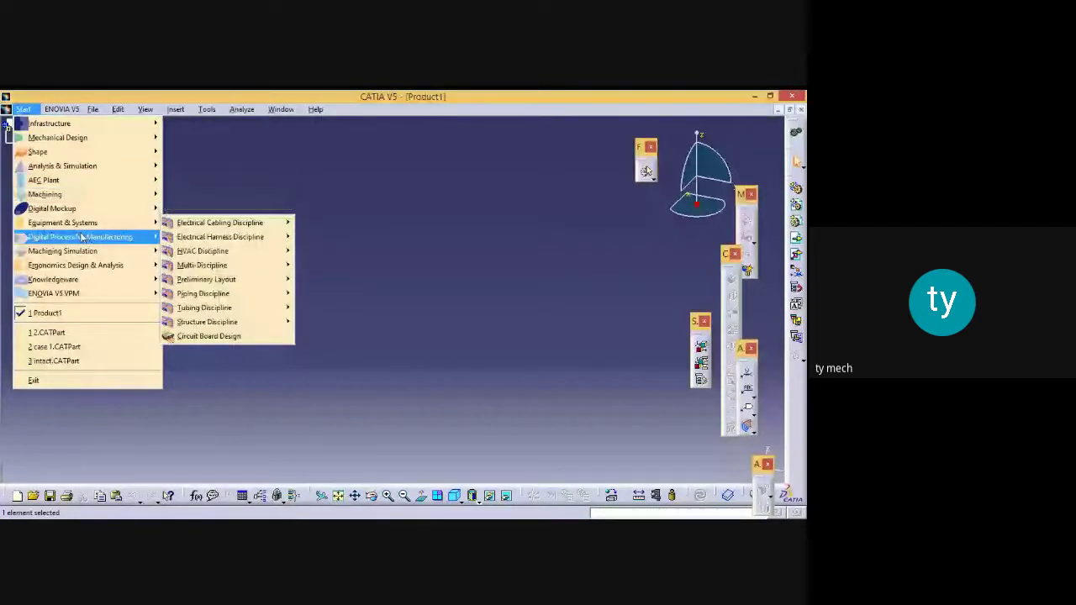
mouse_move(97, 141)
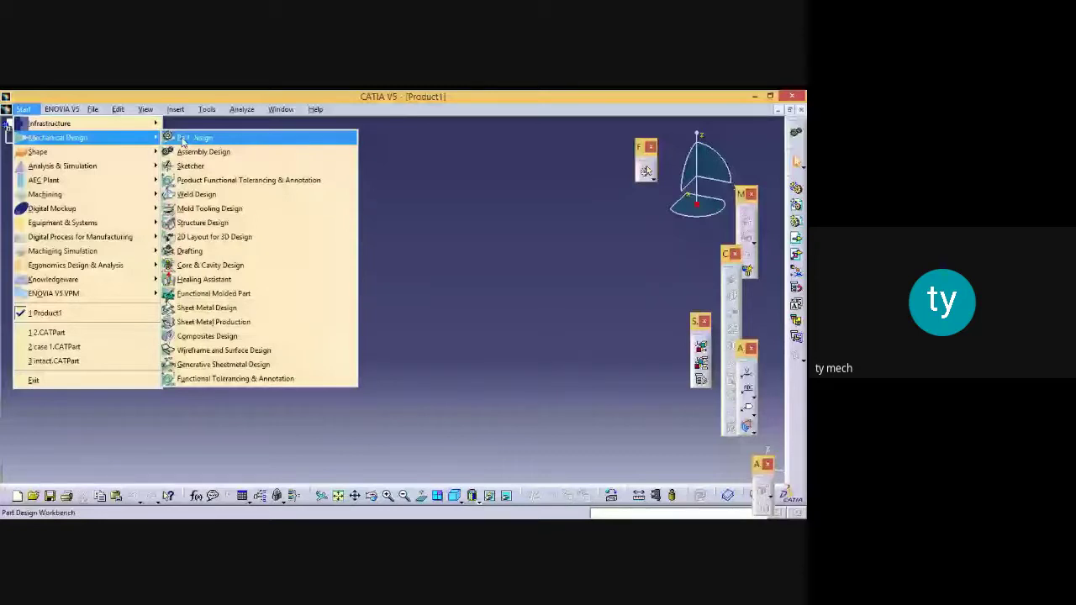
left_click(184, 140)
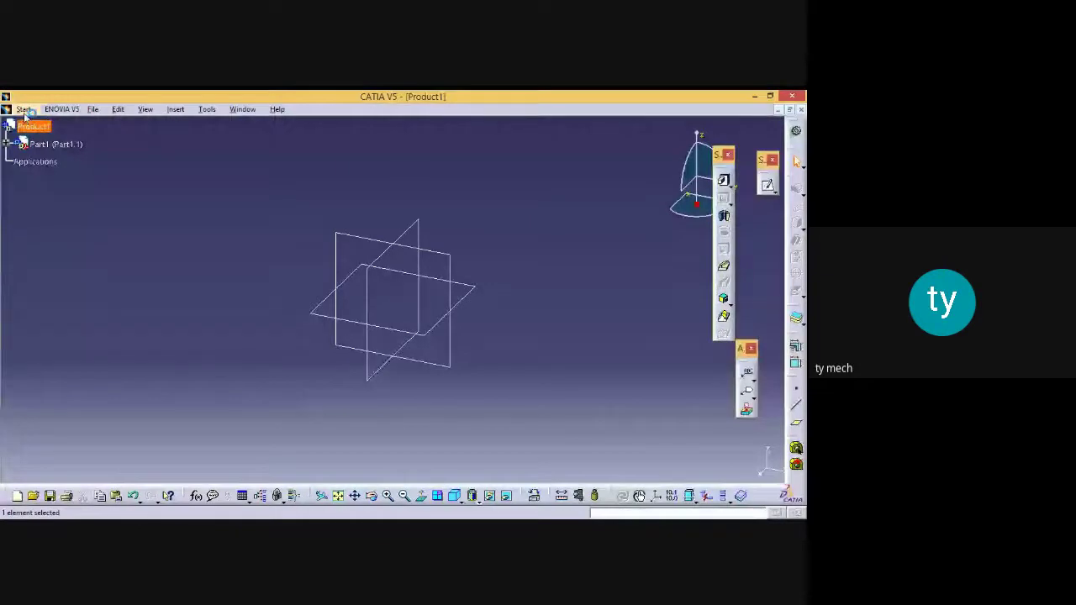
left_click(24, 110)
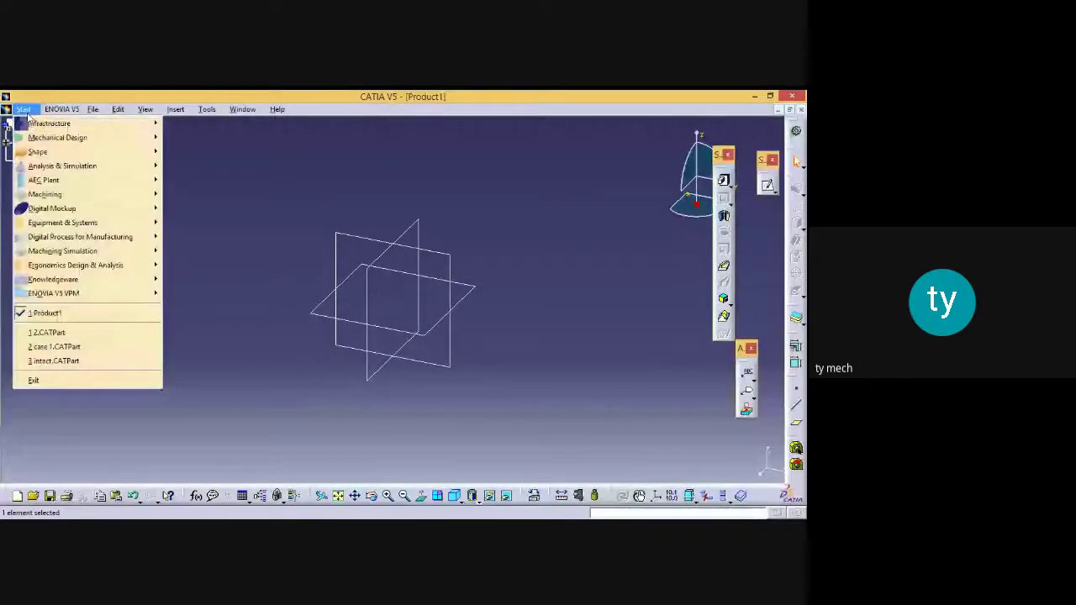
mouse_move(57, 137)
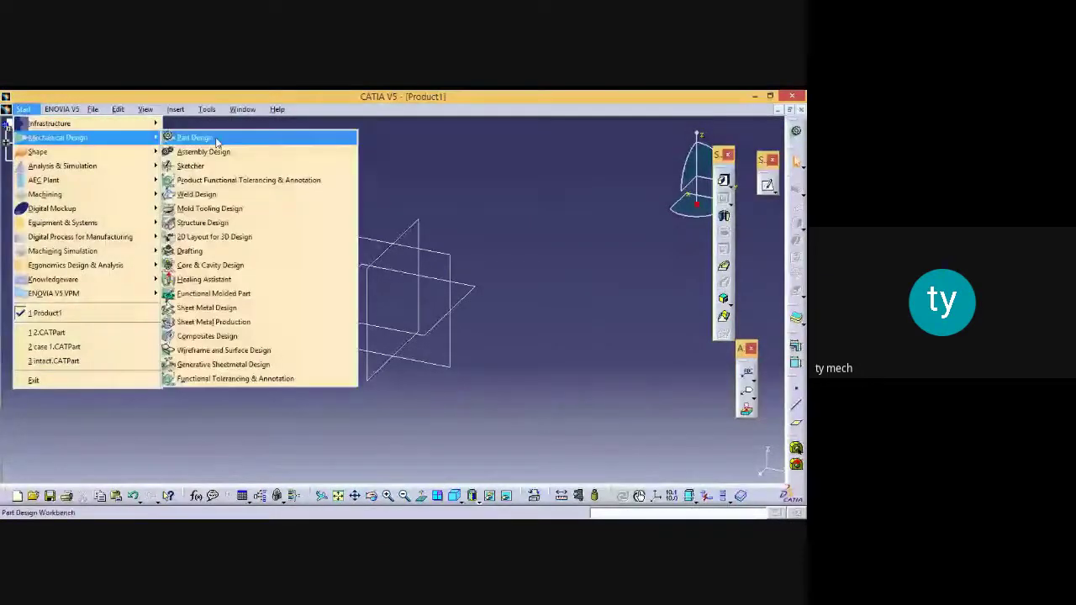
left_click(195, 138)
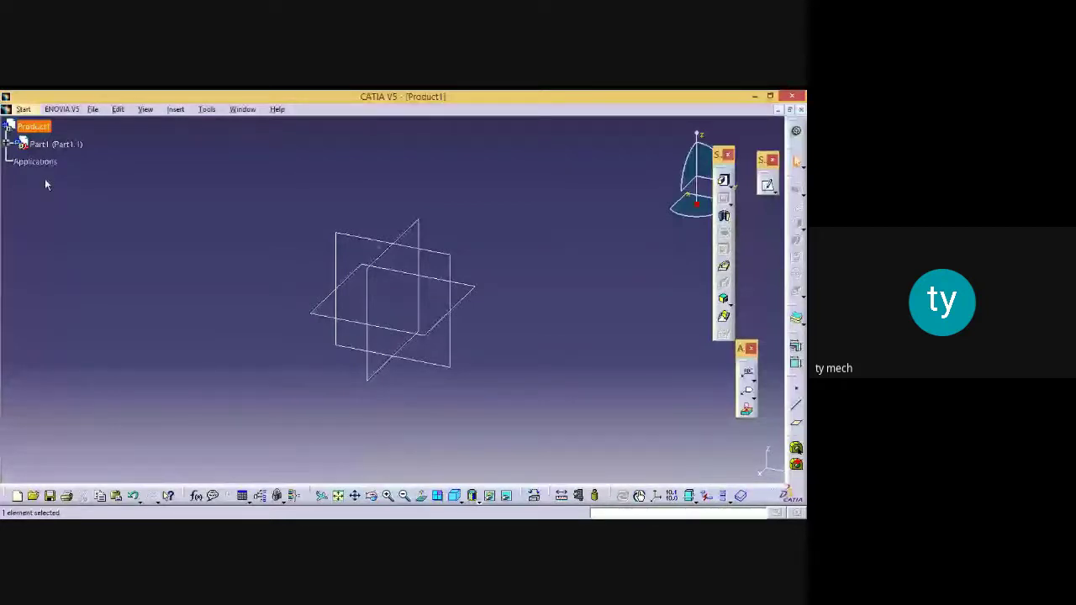
Enlarge the specification tree, expand Part1 and select its reference planes in turn, ending with the xy plane
scroll(45, 180, "up", 3, "ctrl")
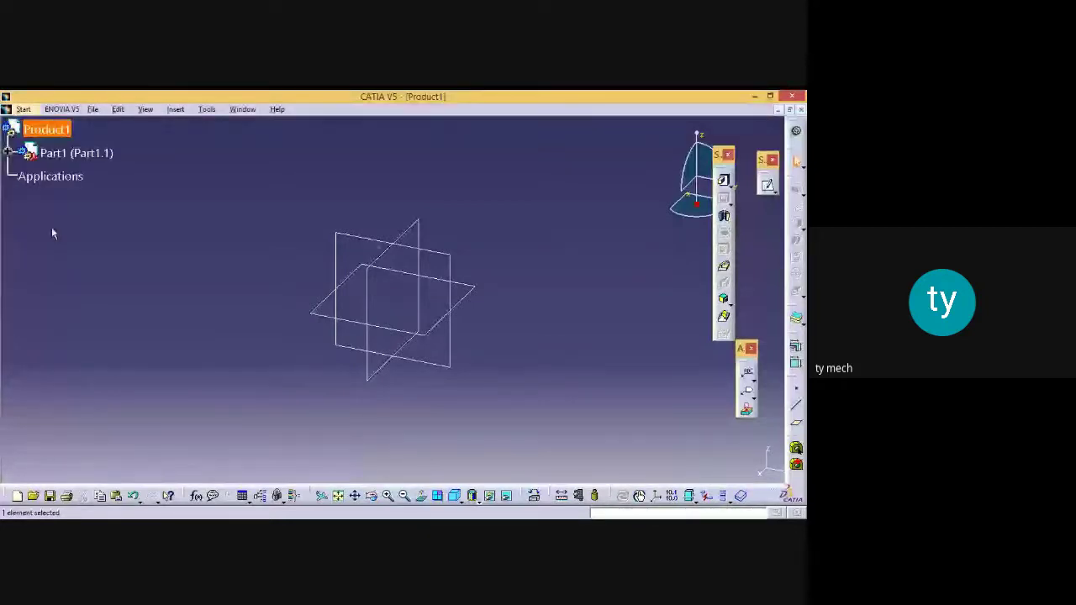
left_click(7, 152)
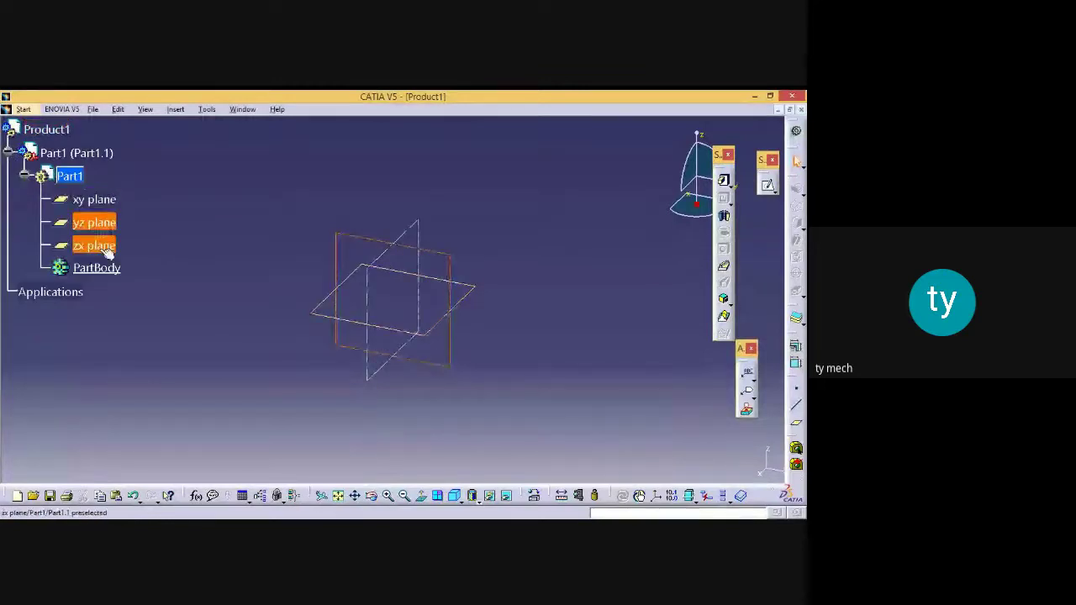
left_click(100, 246)
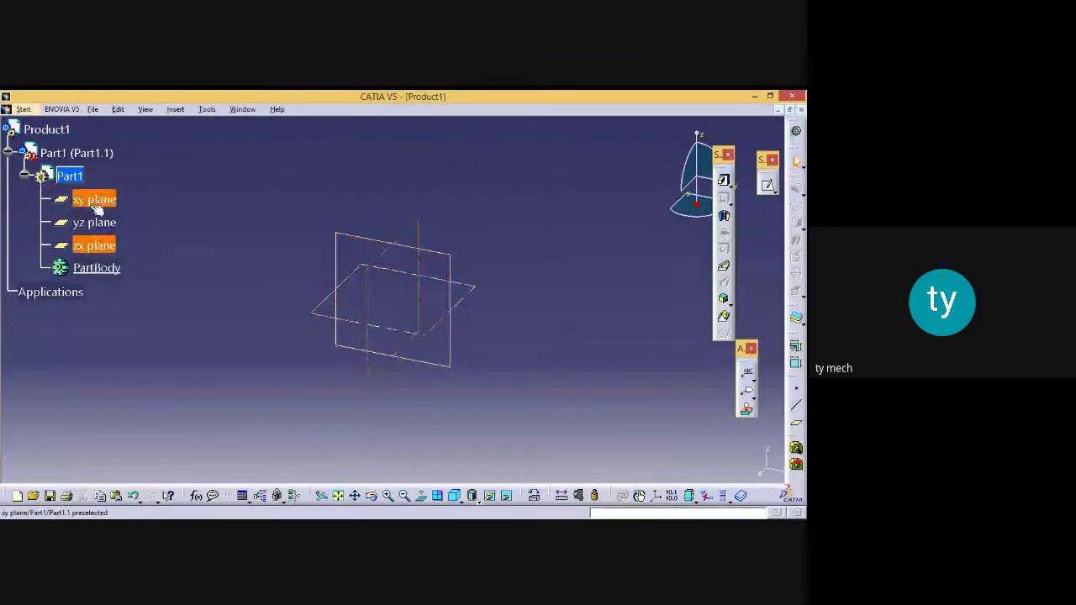
left_click(281, 528)
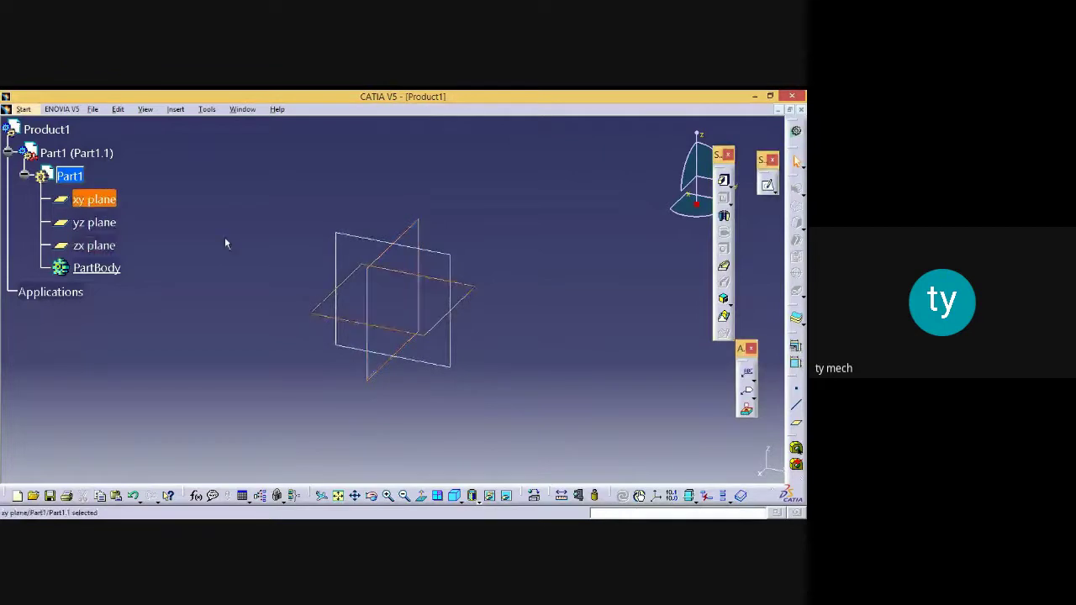
left_click(473, 292)
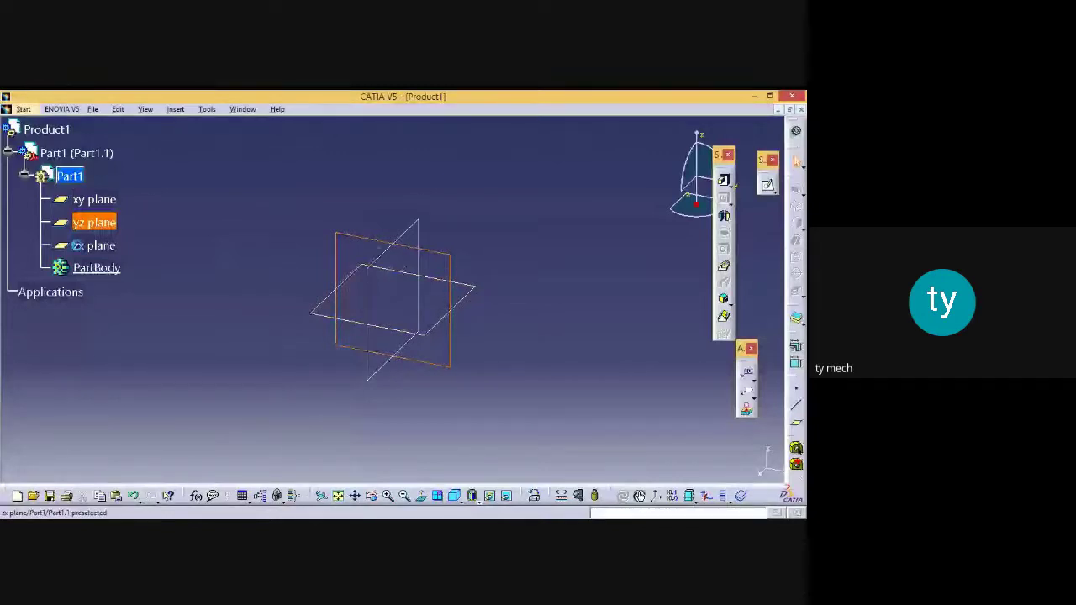
left_click(77, 245)
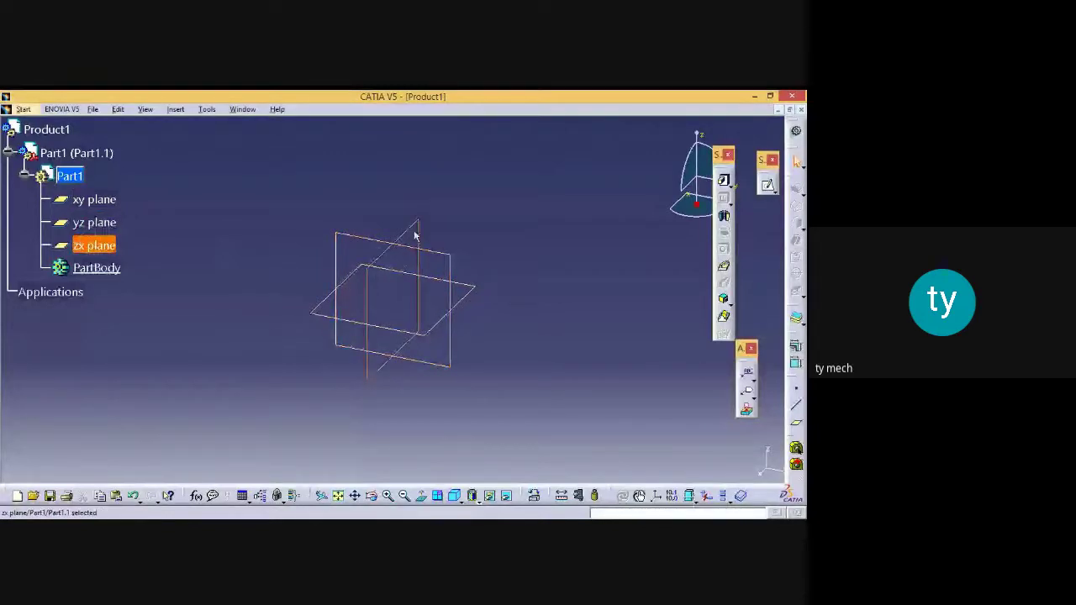
left_click(91, 206)
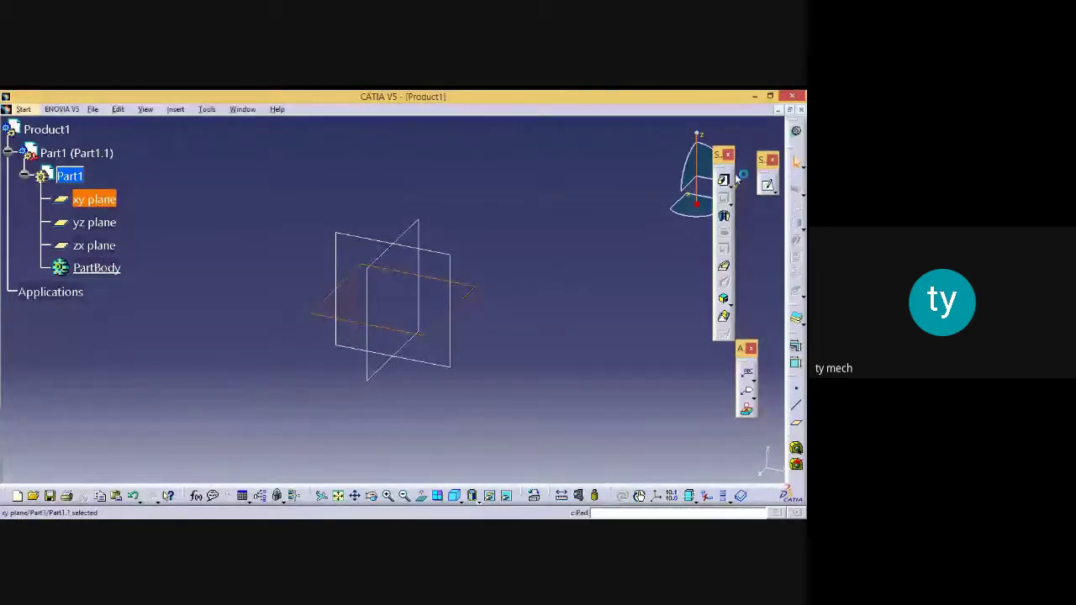
Restore the contents and positions of all toolbars in the Customize settings
left_click_drag(763, 161, 558, 189)
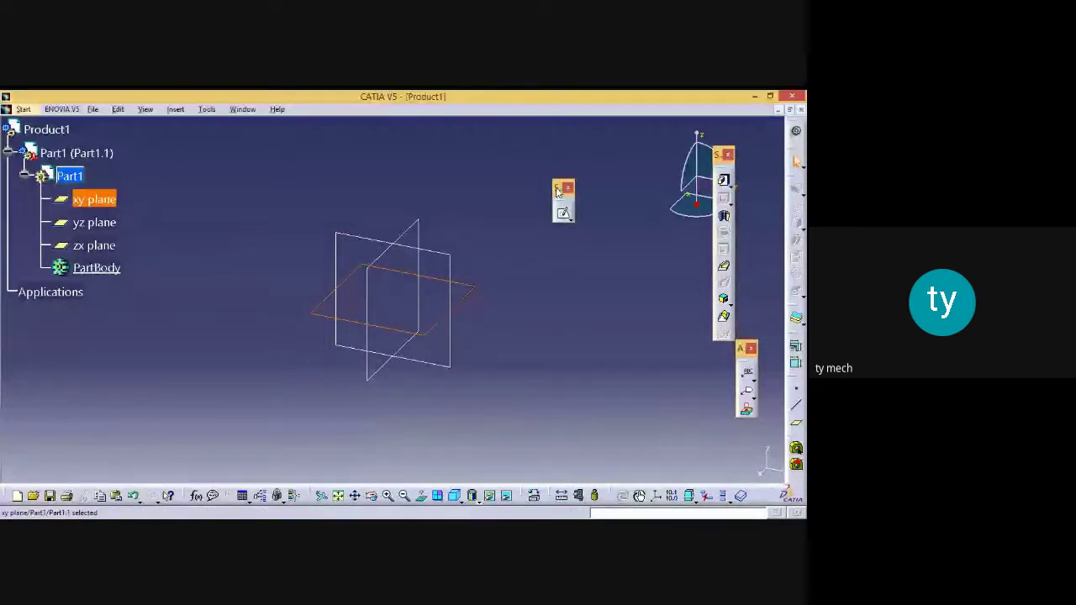
double_click(555, 188)
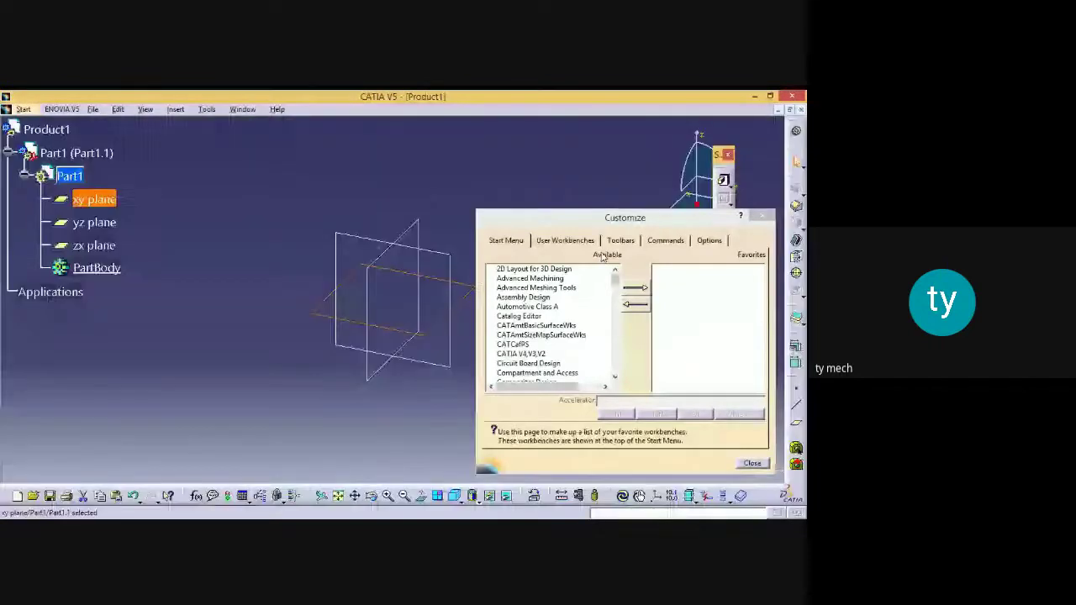
left_click(621, 241)
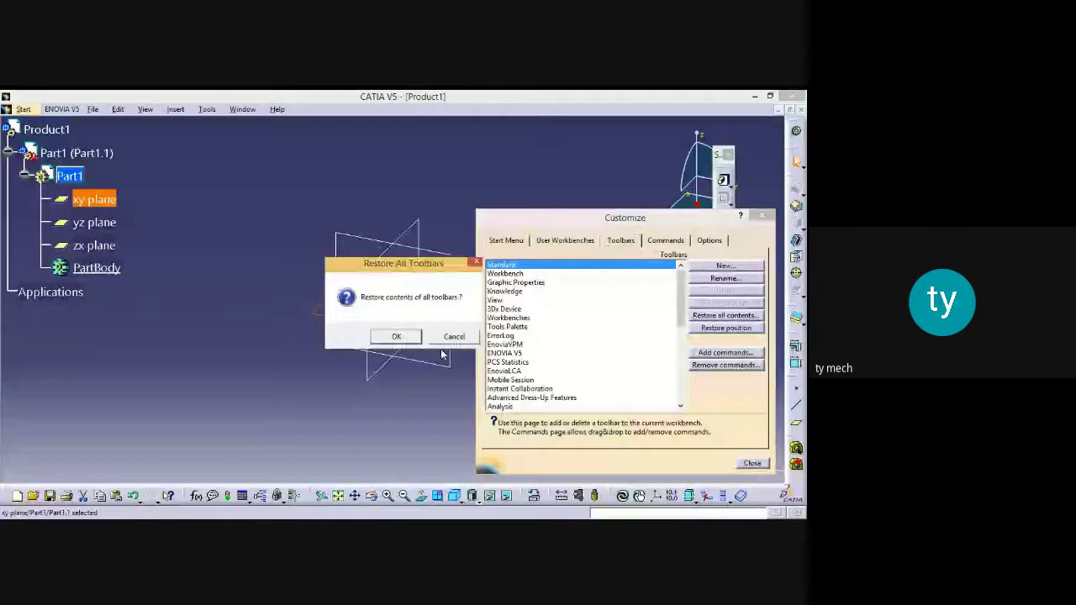
left_click(398, 337)
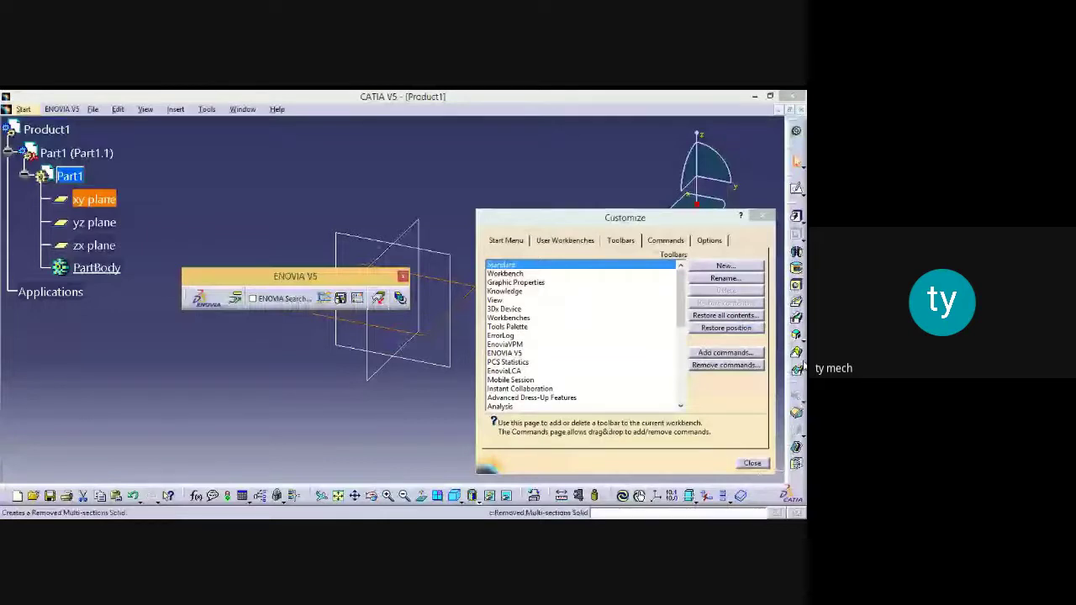
left_click(752, 463)
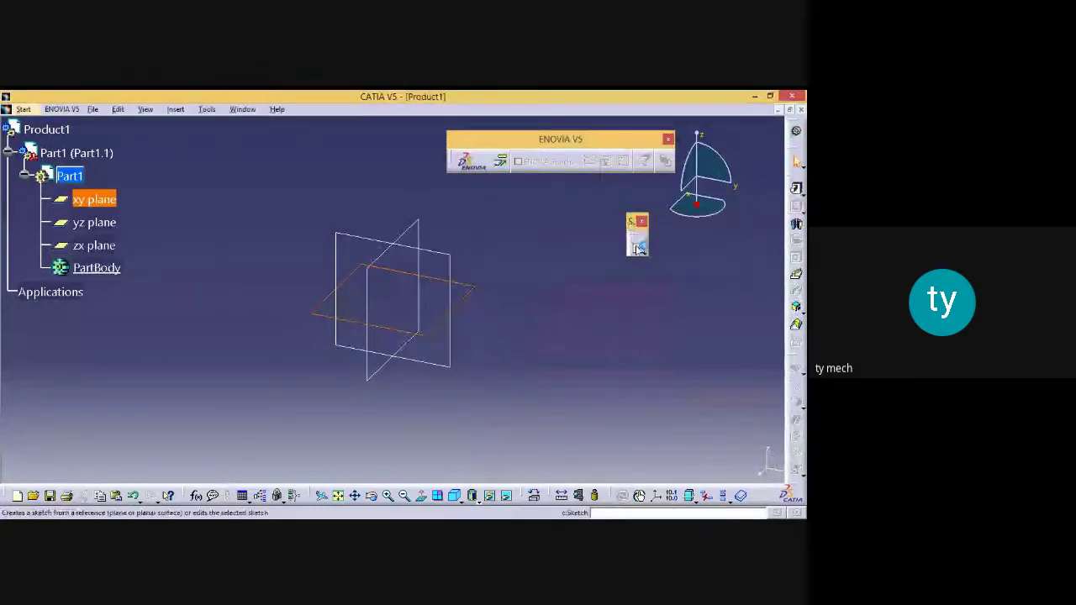
Open a new sketch on the xy plane of Part1
left_click(469, 292)
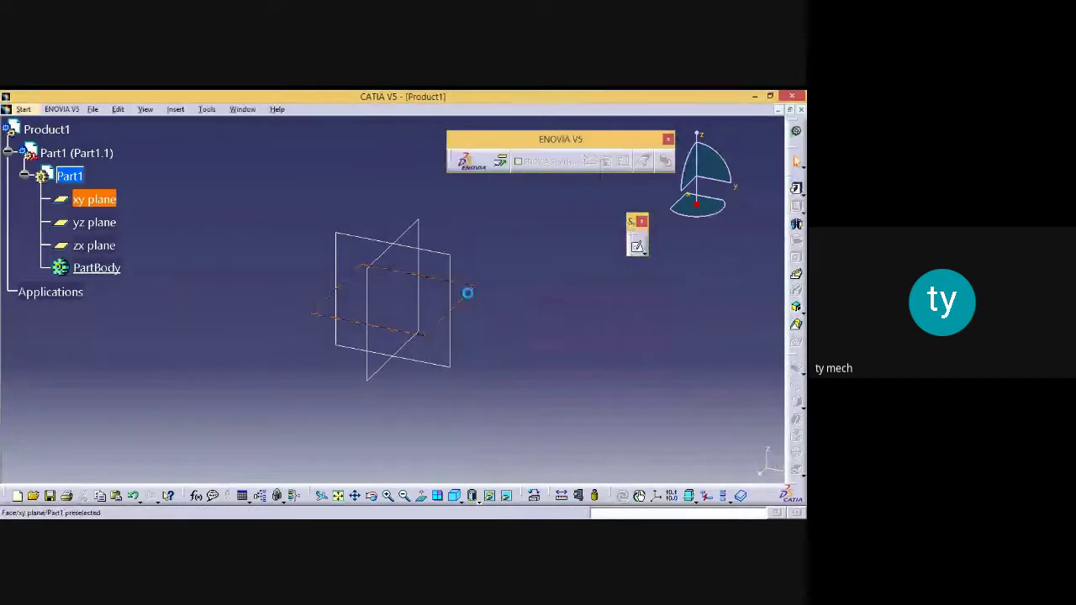
left_click(639, 247)
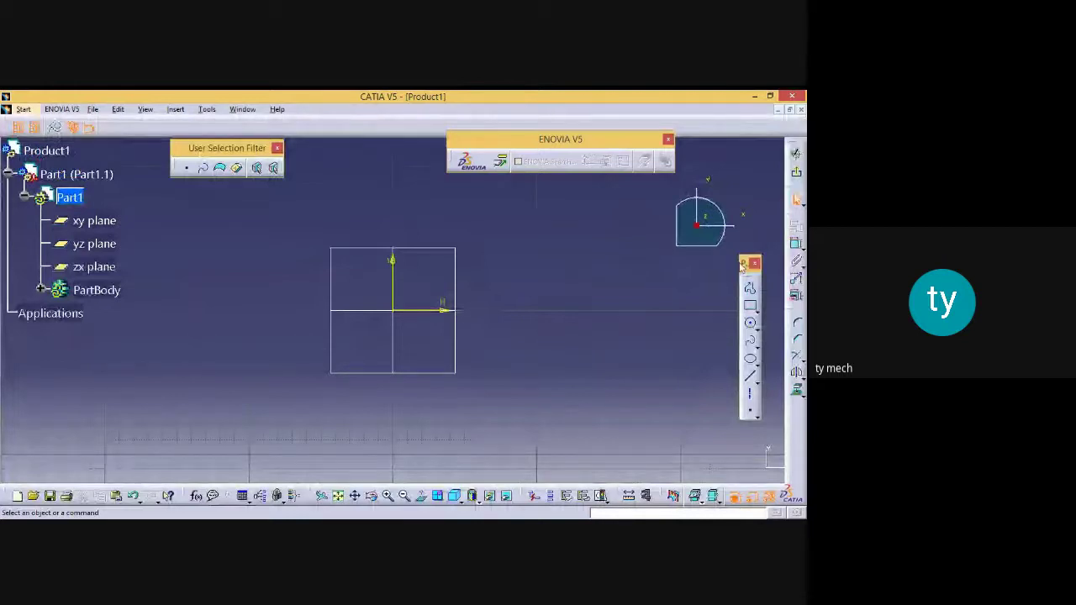
Move the floating Profile toolbar closer to the sketch geometry
left_click_drag(743, 265, 654, 293)
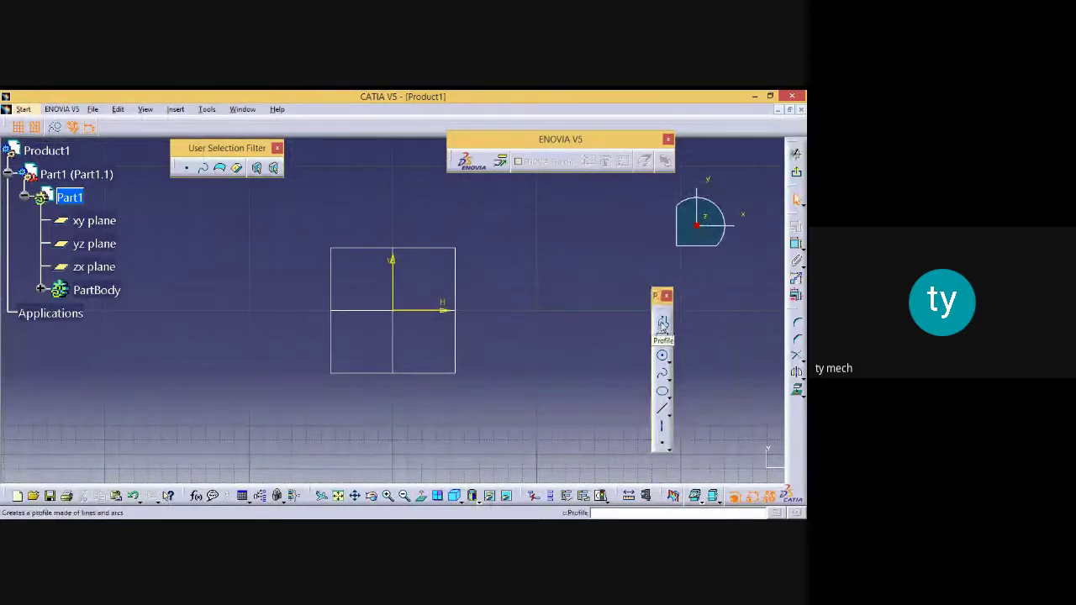
left_click(662, 324)
left_click(663, 339)
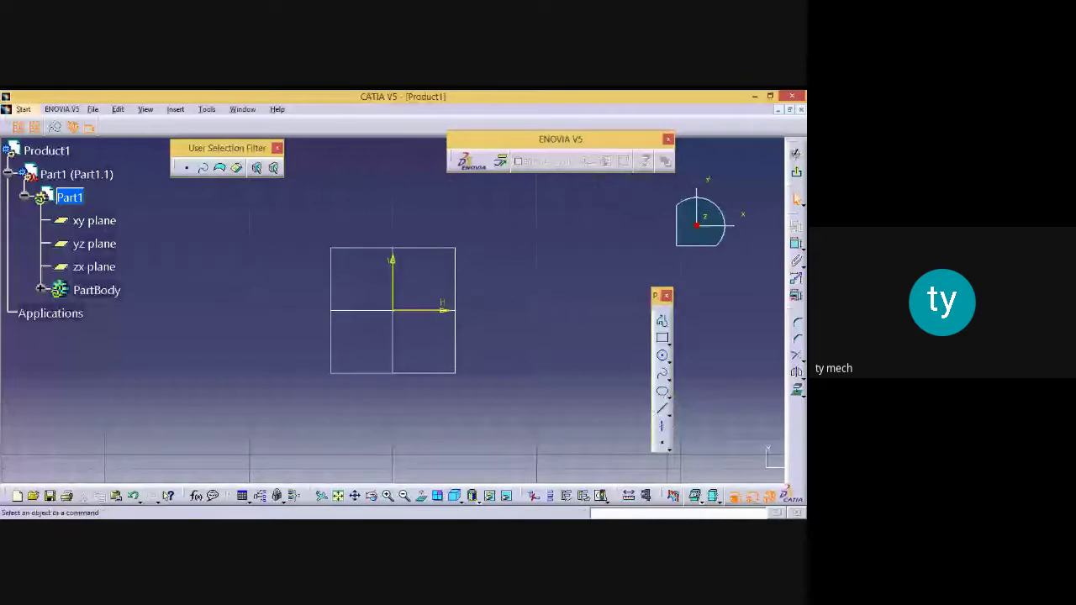
left_click(99, 529)
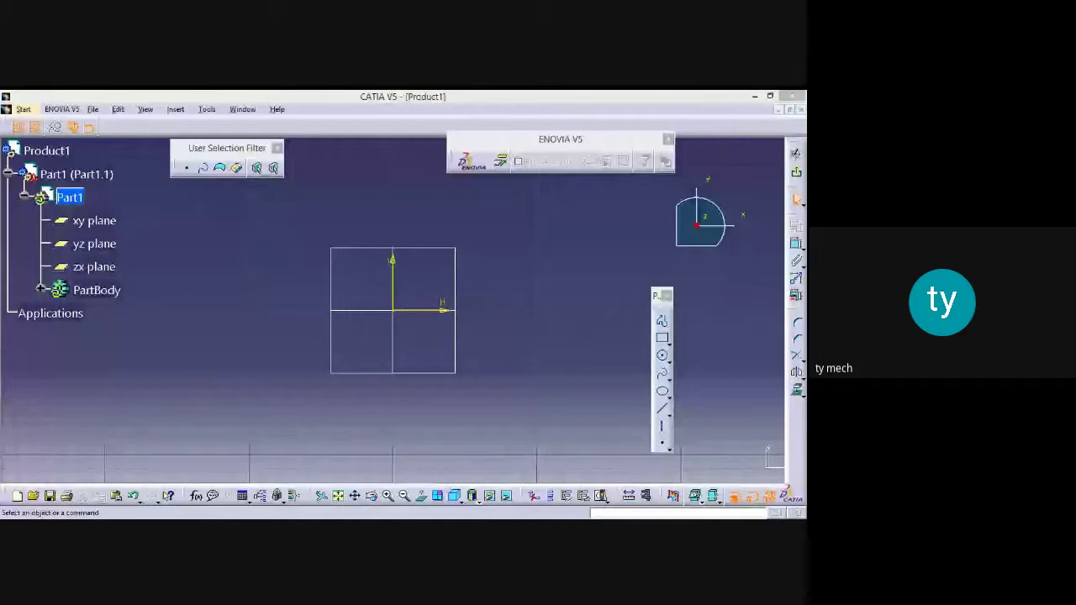
key("alt+Tab")
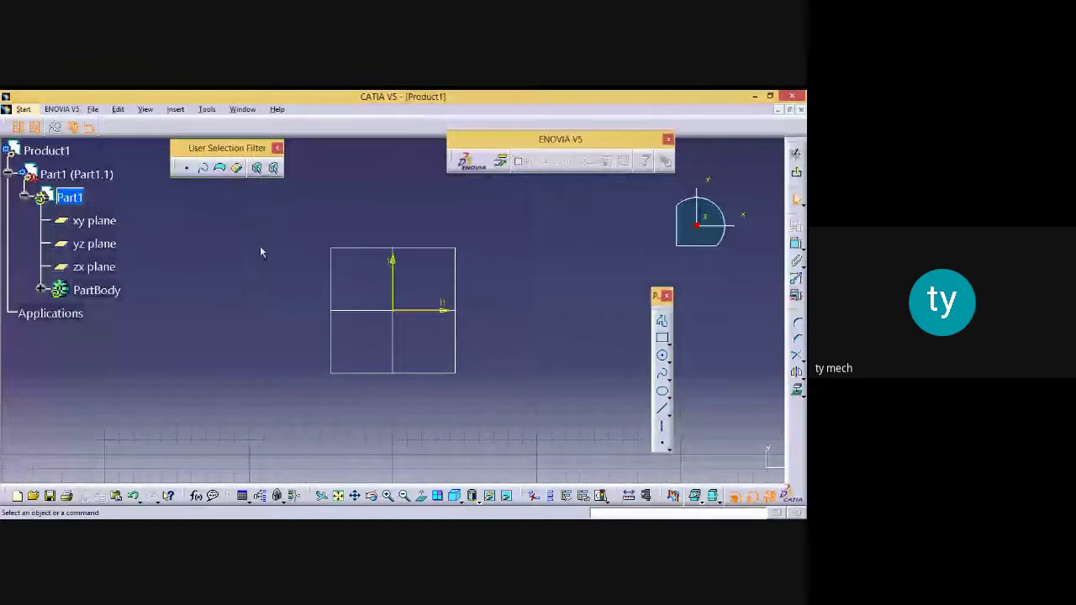
Sketch an open three-line profile from H -150 mm, V 0 mm over a horizontal line at V 40 mm to H -30 mm, V 0 mm
left_click(664, 325)
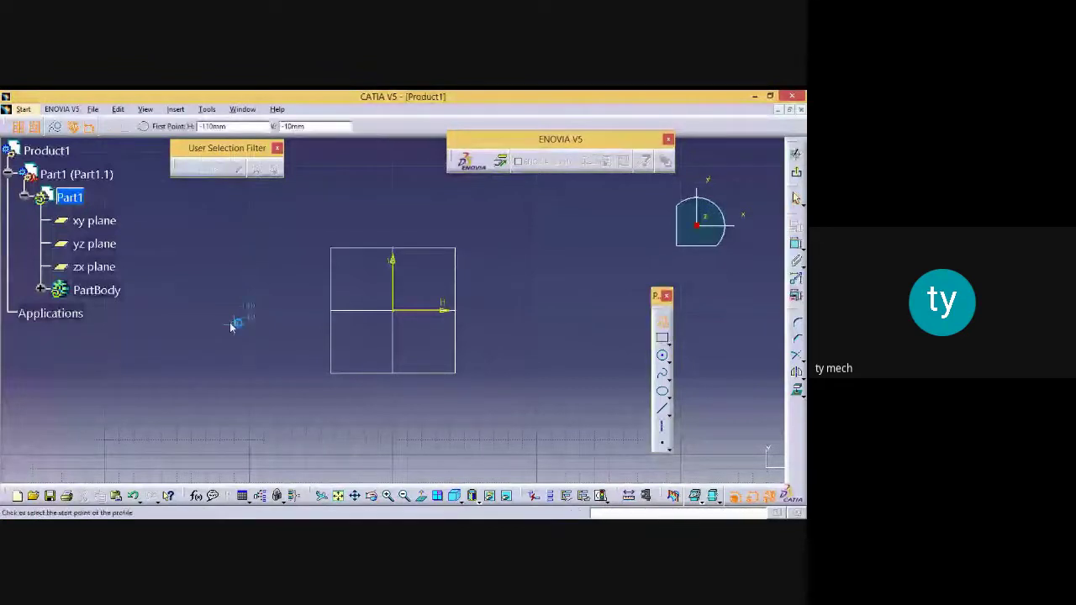
left_click(176, 311)
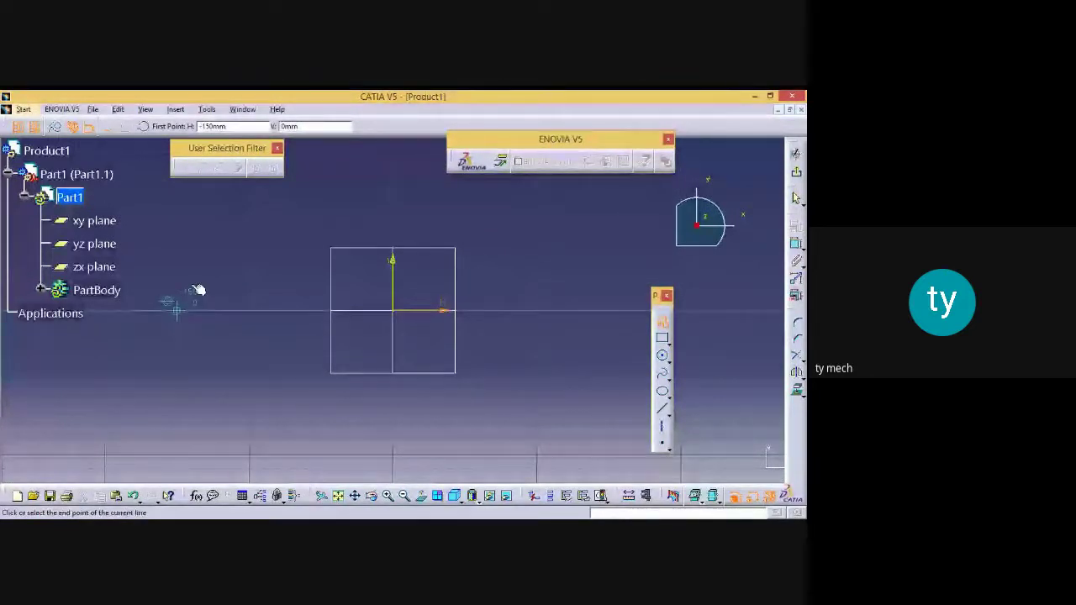
left_click(234, 253)
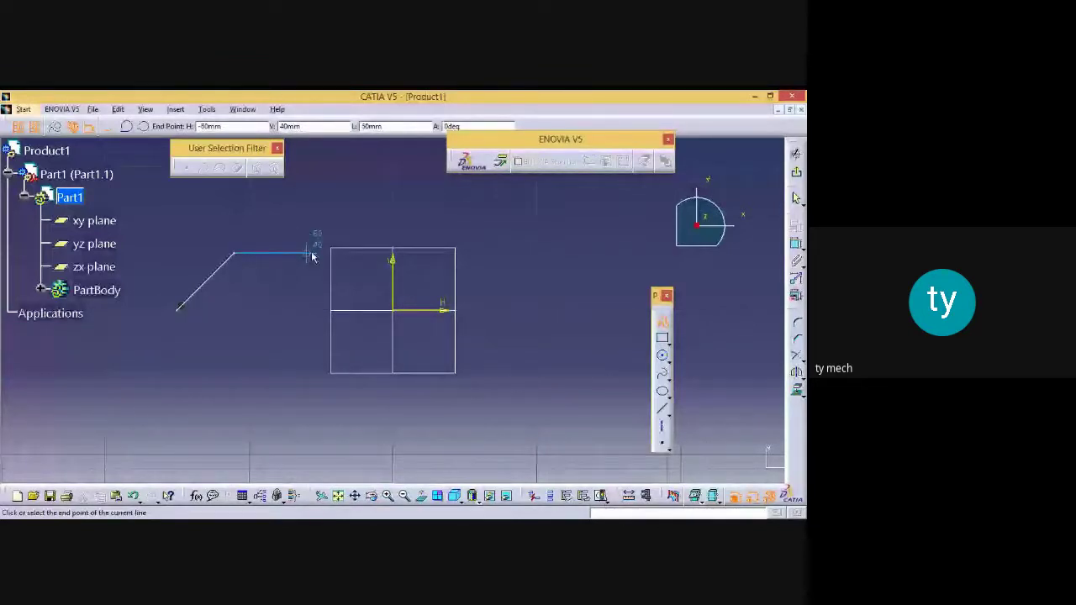
left_click(310, 253)
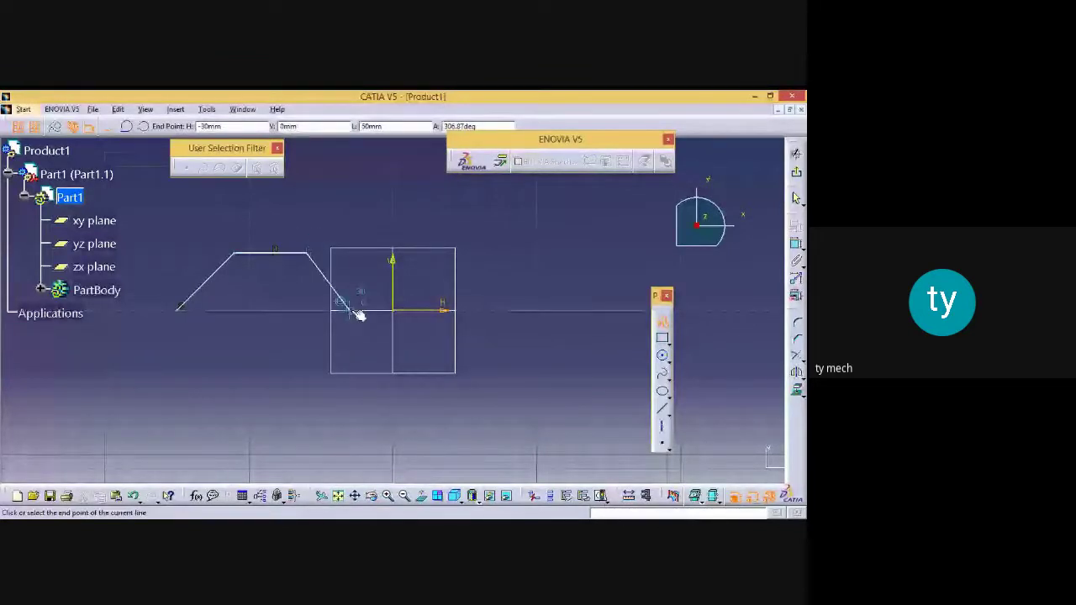
double_click(353, 306)
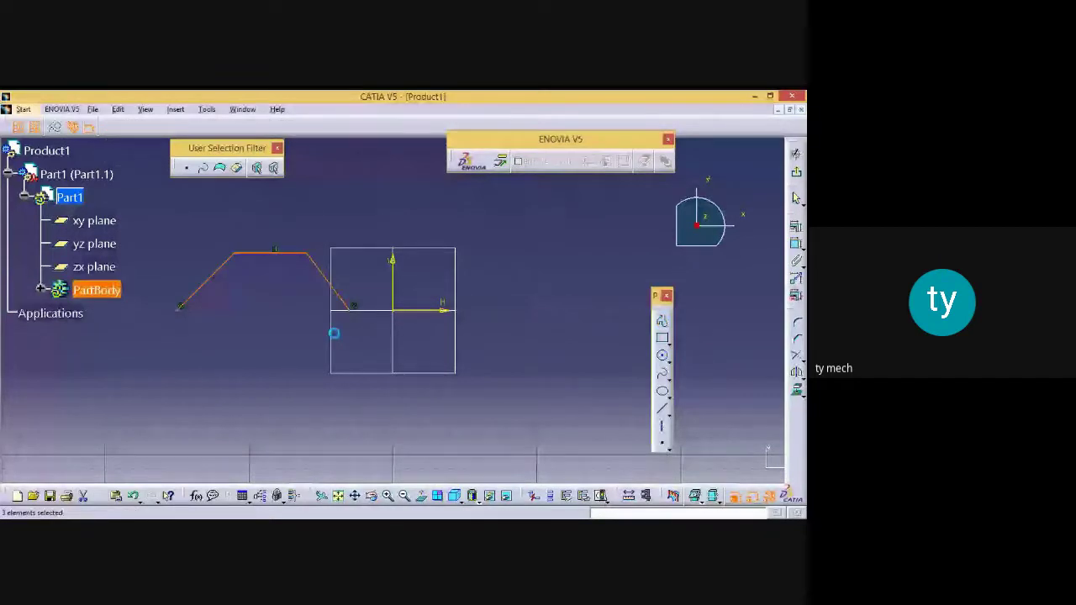
Sketch a second profile from the first one's start point through its end point, continuing across the vertical axis with lines and a tangent arc
left_click(663, 322)
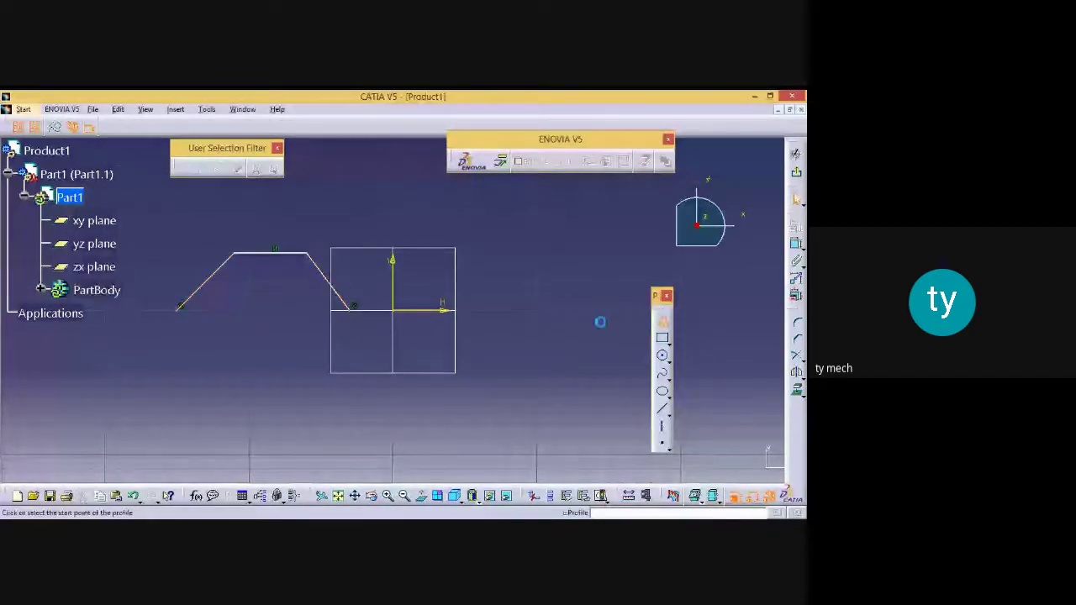
left_click(179, 307)
left_click(249, 385)
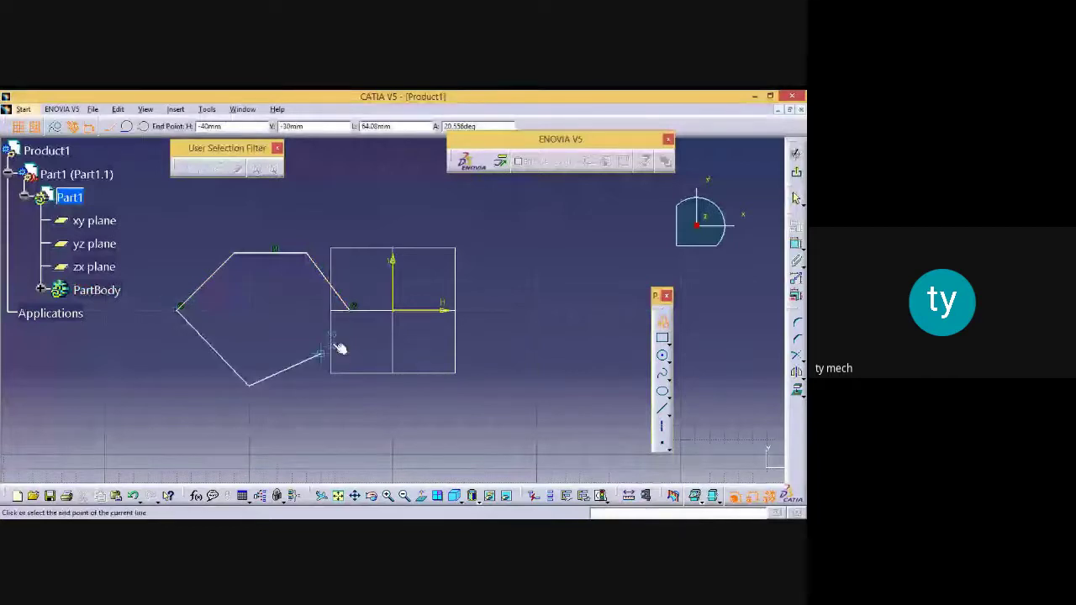
left_click(352, 307)
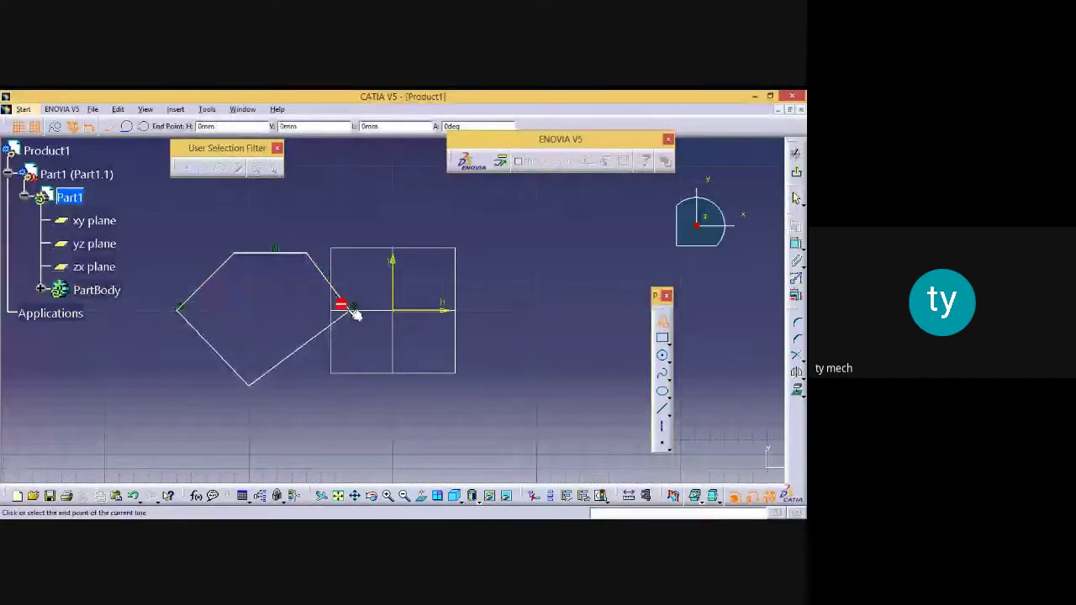
left_click(479, 367)
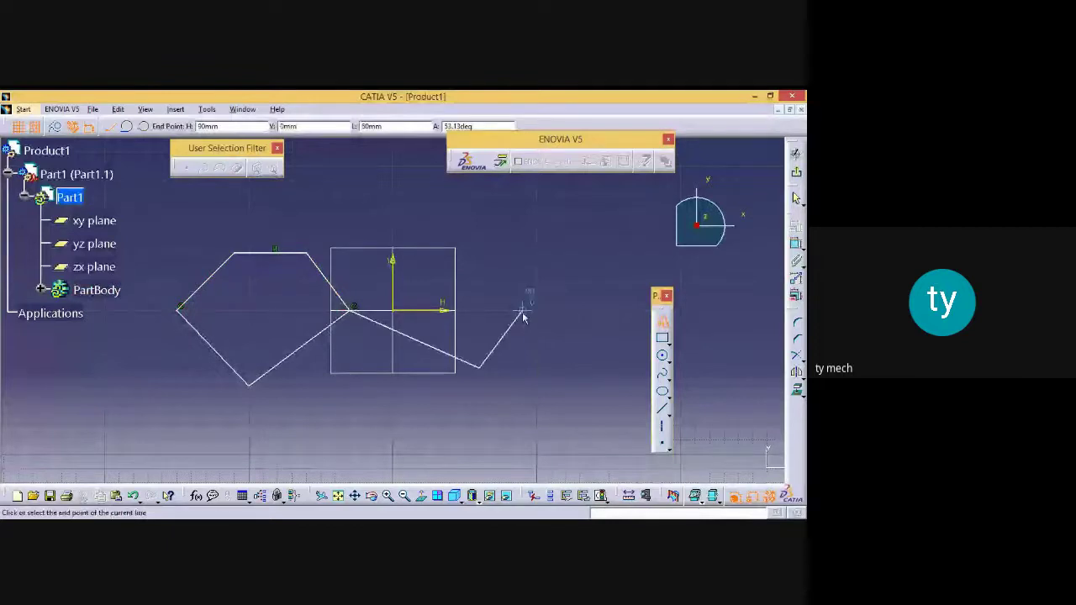
left_click(523, 317)
left_click(535, 267)
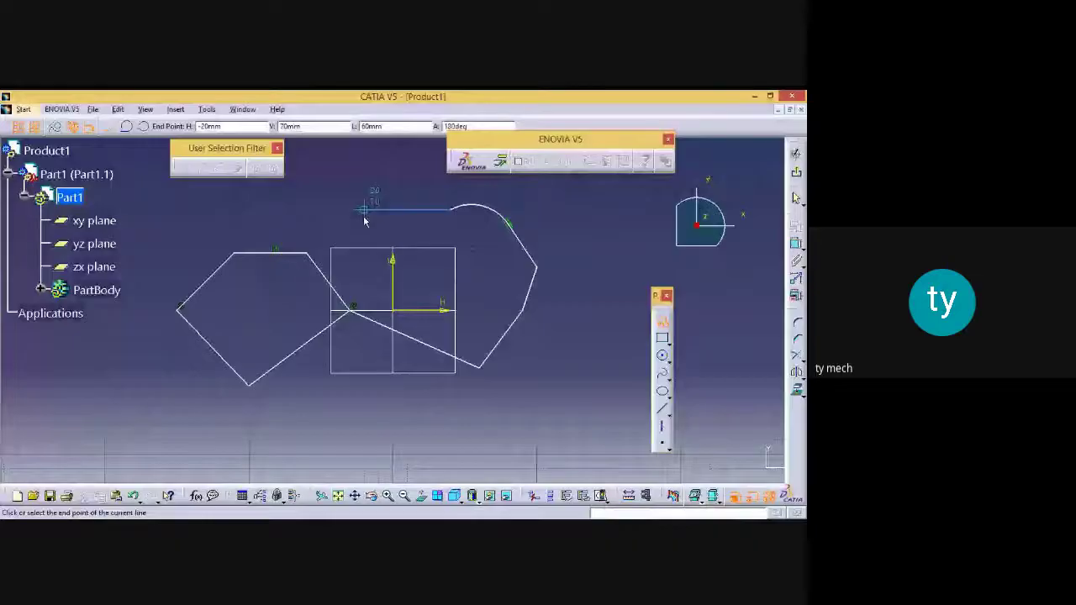
left_click(447, 231)
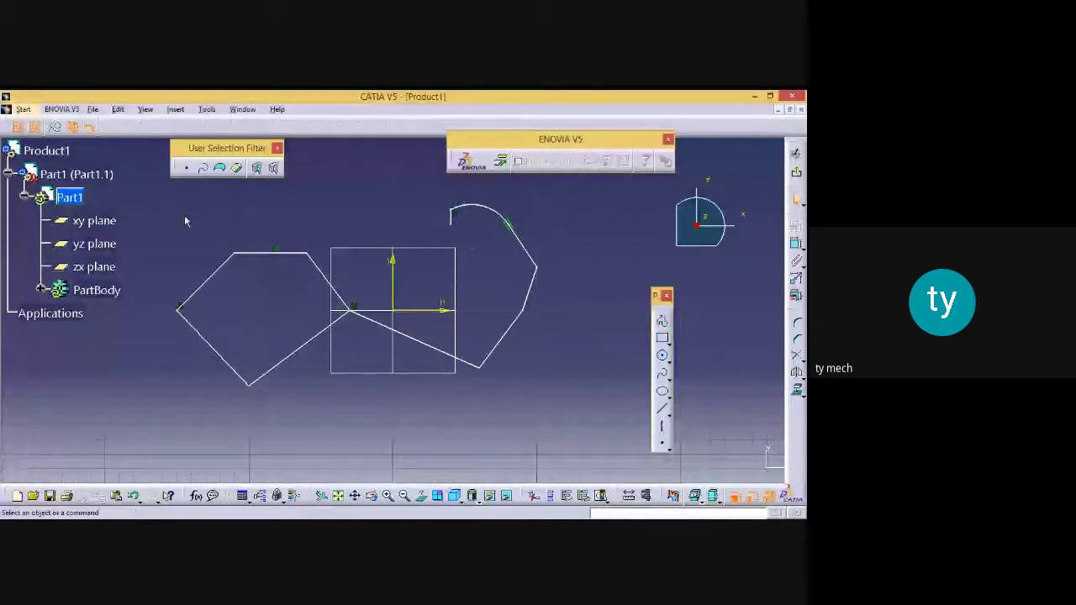
Select all the sketched profile geometry and delete it
mouse_move(139, 195)
left_mouse_down()
mouse_move(279, 293)
mouse_move(563, 405)
left_mouse_up()
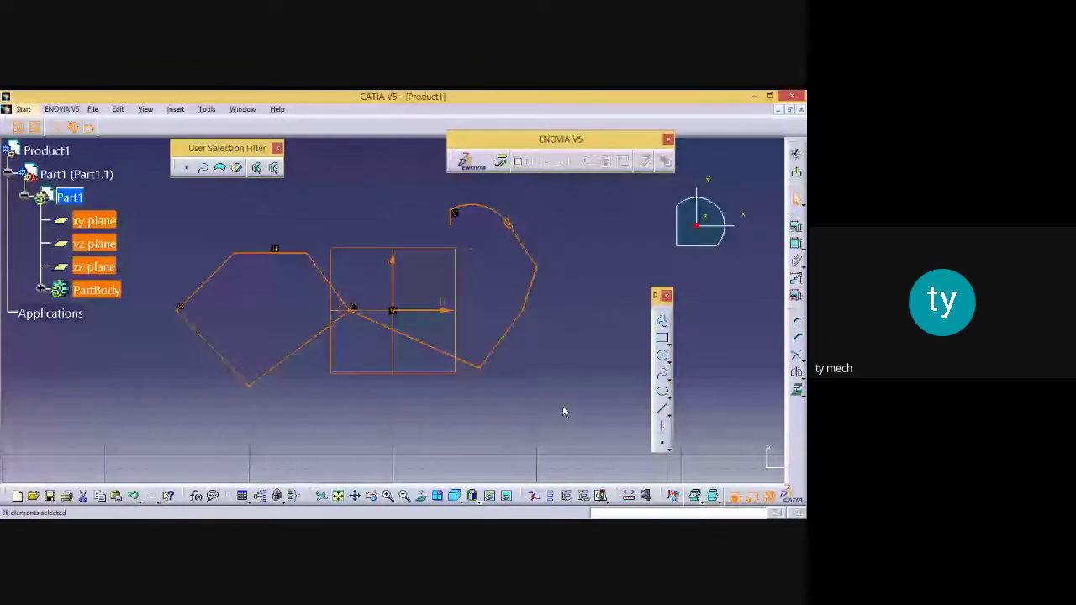
key("Delete")
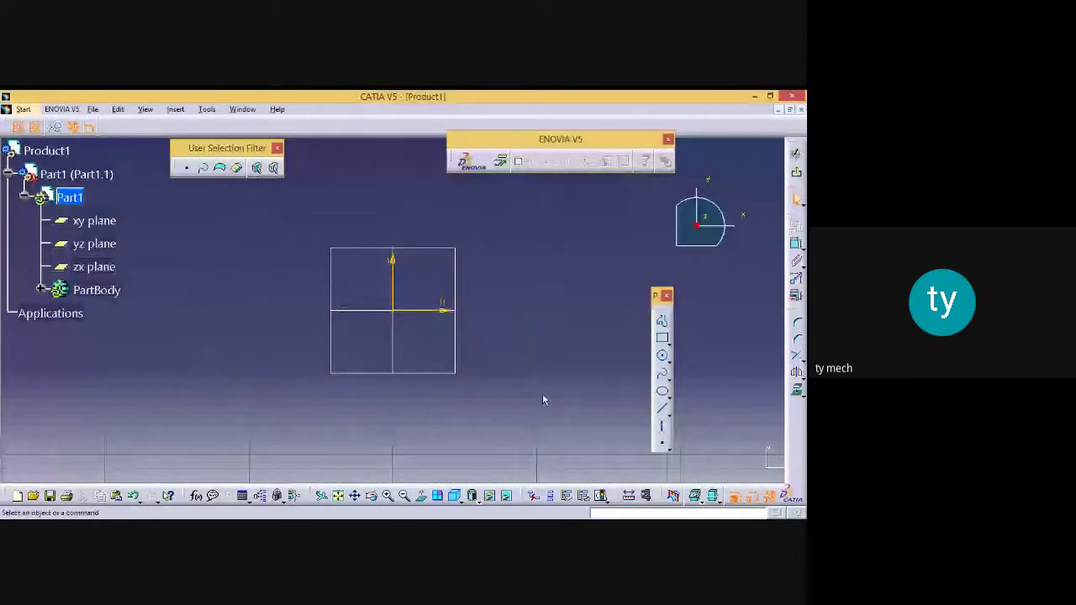
Sketch a closed profile about 70 mm tall from H -150 mm, V 0 mm using three lines and a tangent arc, and delete it
left_click(663, 321)
left_click(176, 310)
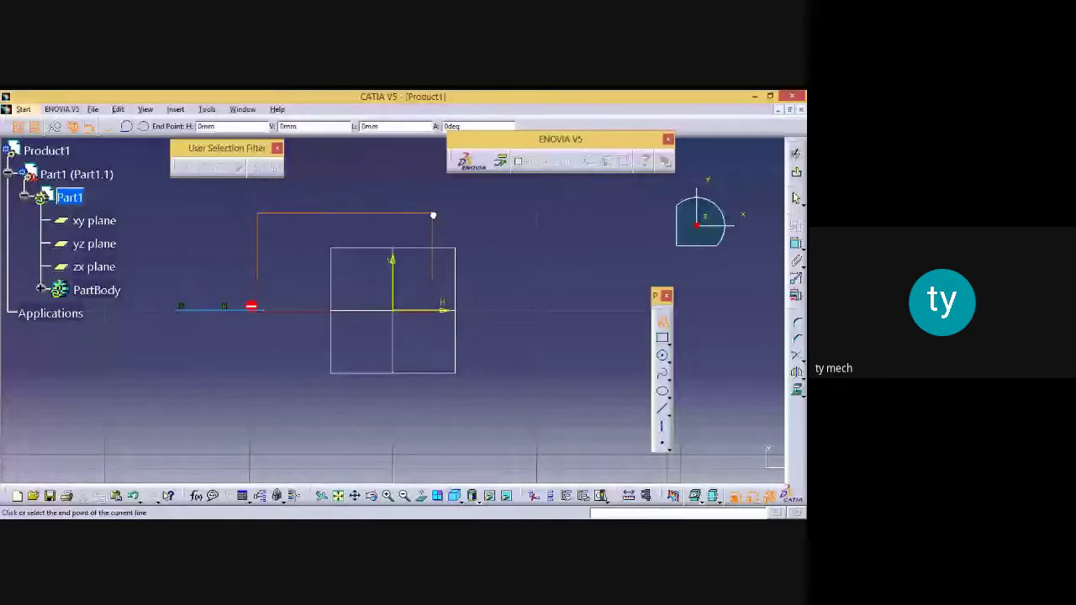
left_click_drag(433, 215, 436, 222)
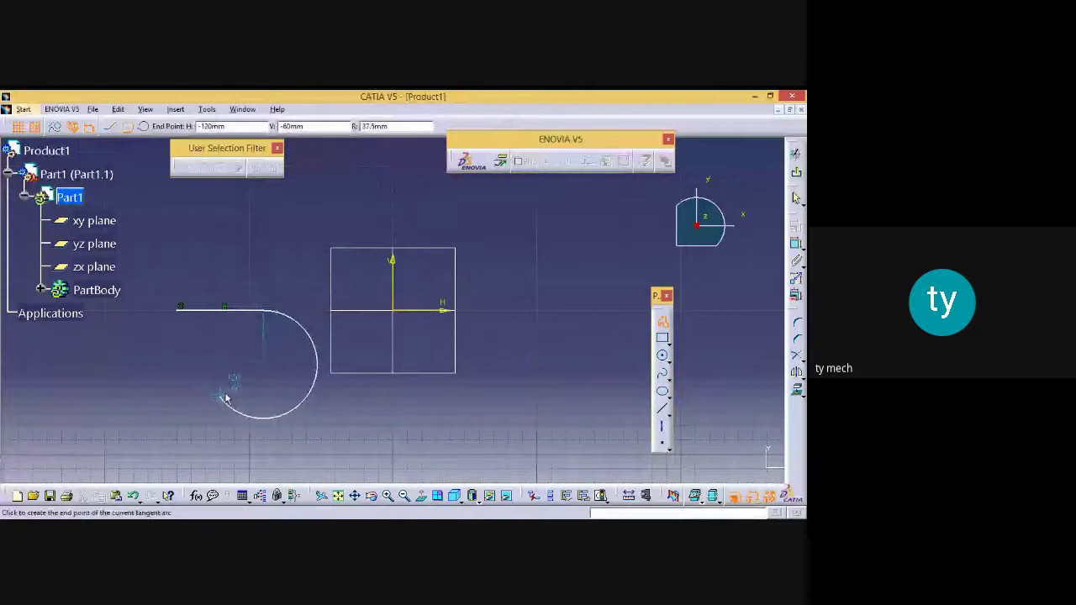
left_click(250, 412)
left_click(176, 411)
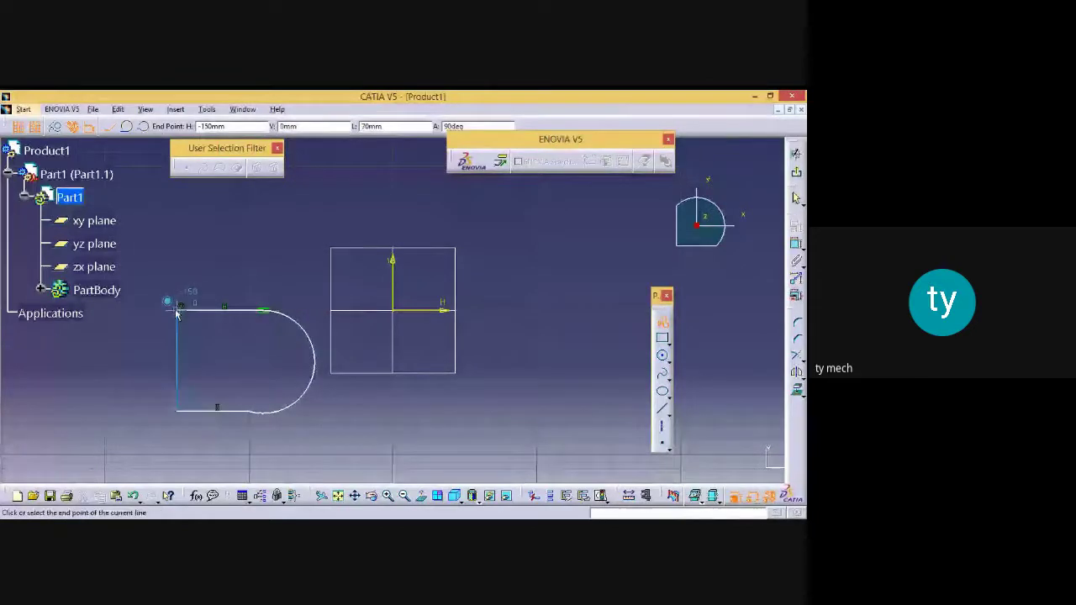
left_click(177, 310)
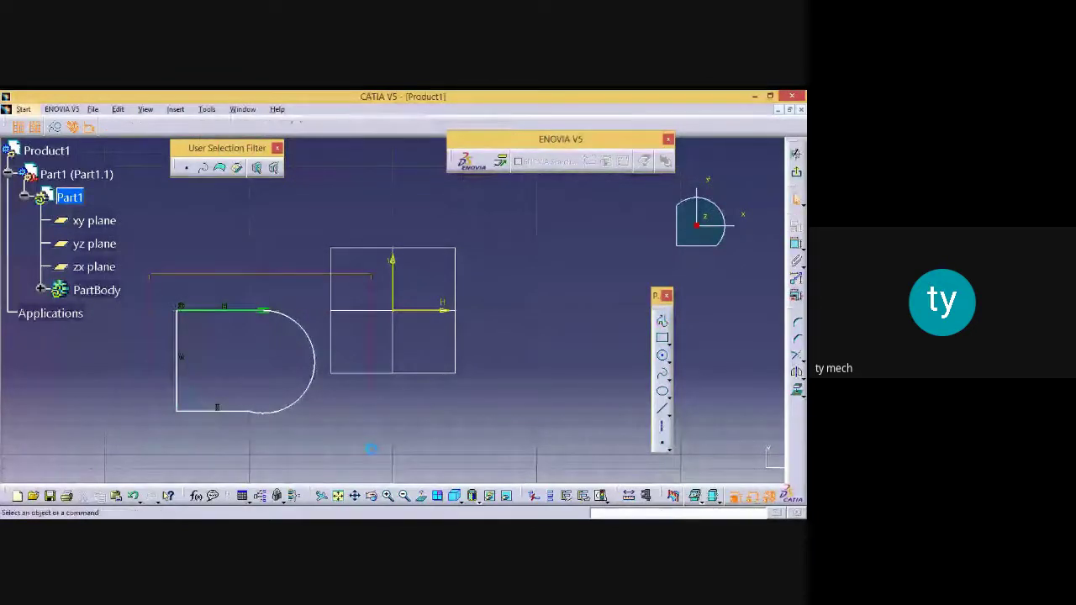
left_click_drag(150, 276, 372, 448)
key("Delete")
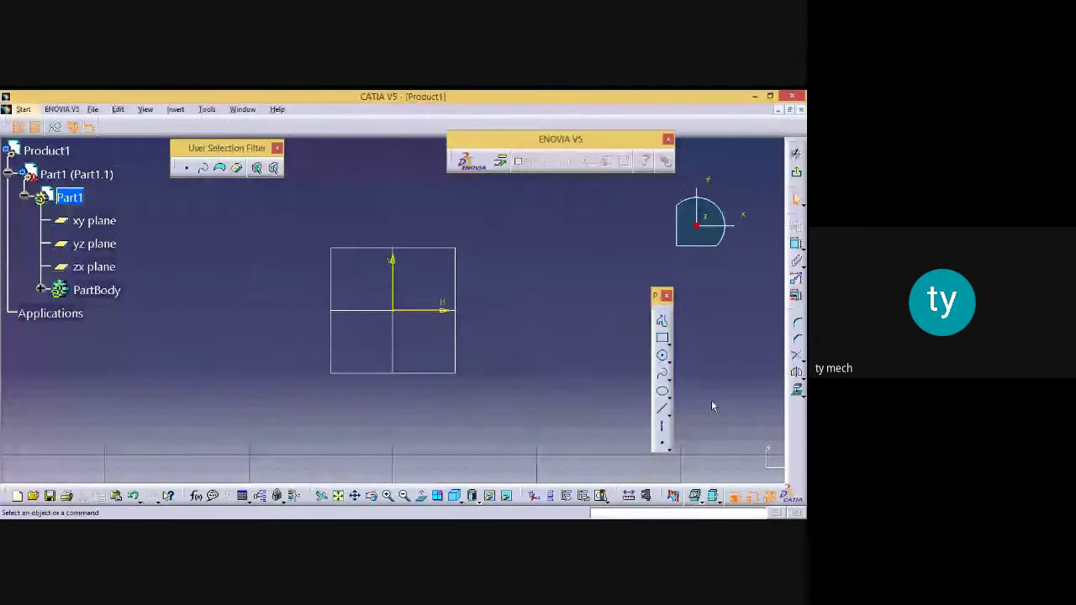
left_click(663, 337)
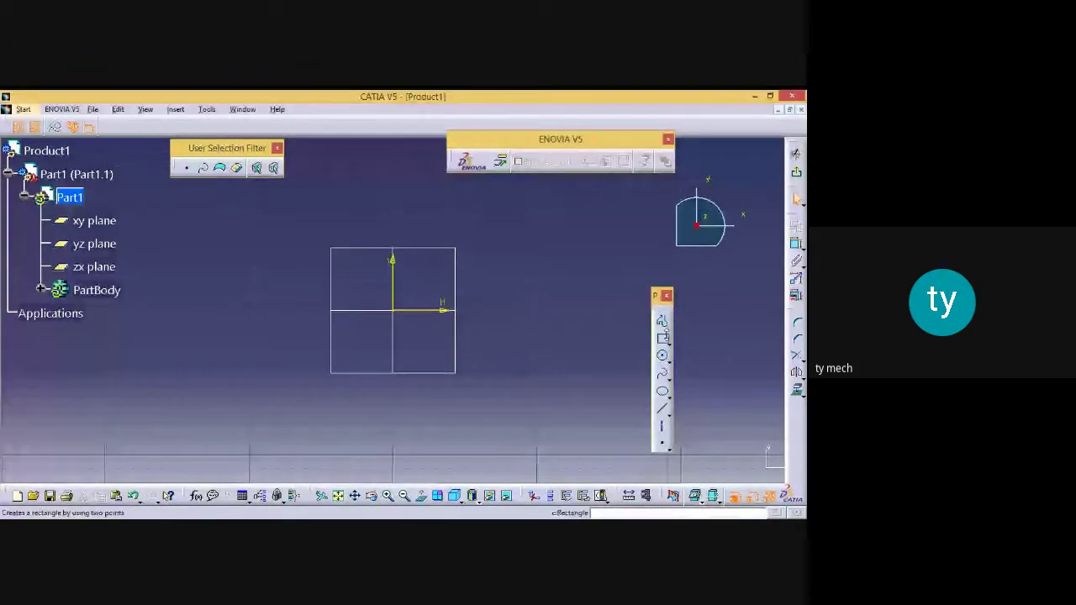
left_click(667, 324)
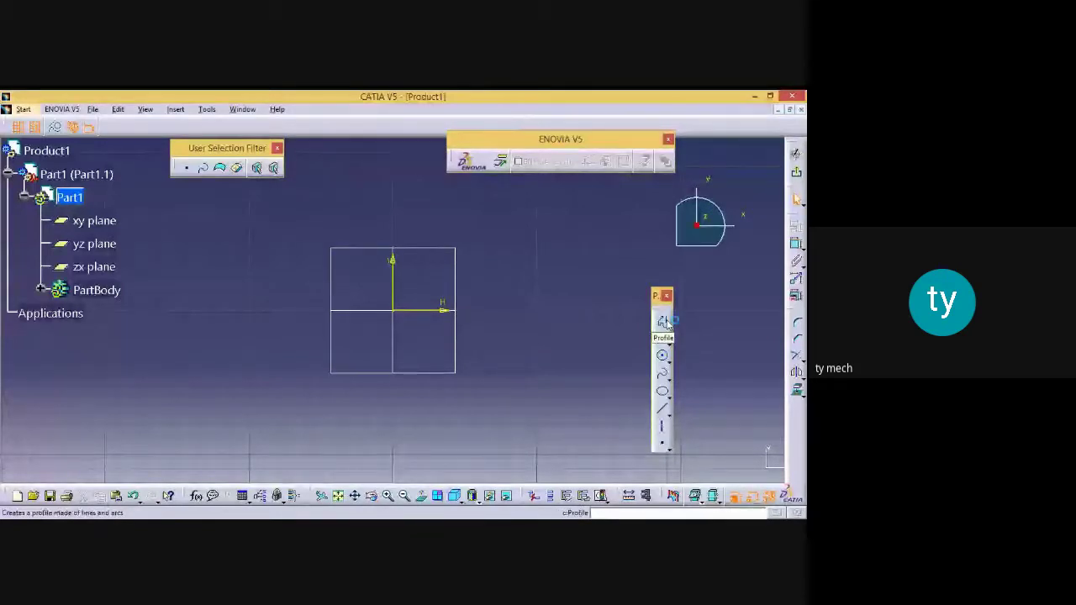
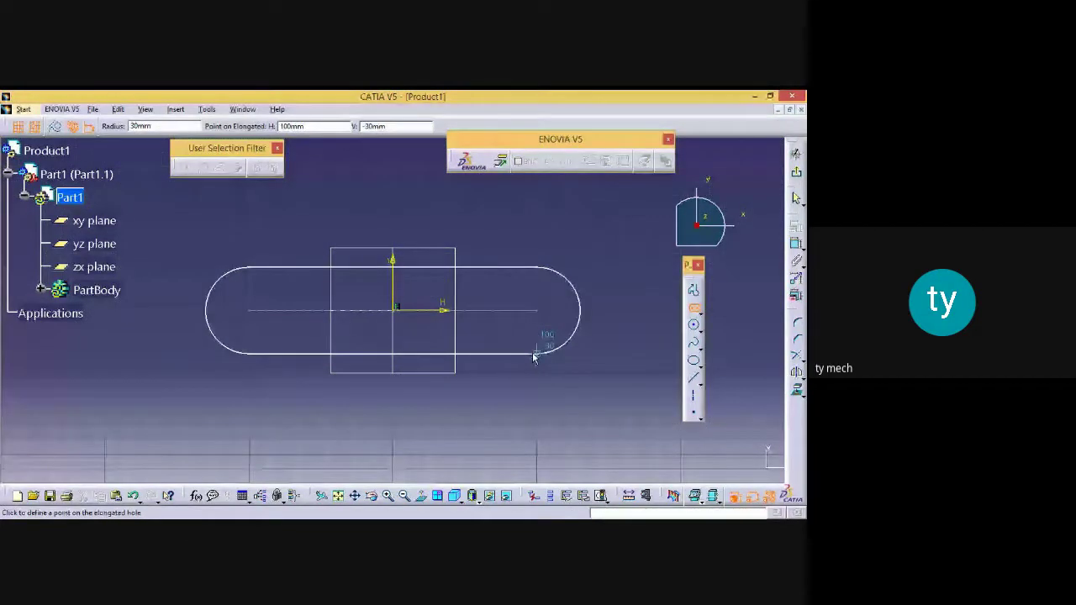
Finish the horizontal elongated hole through the origin with a 30 mm radius, and delete all of its geometry
left_click(533, 357)
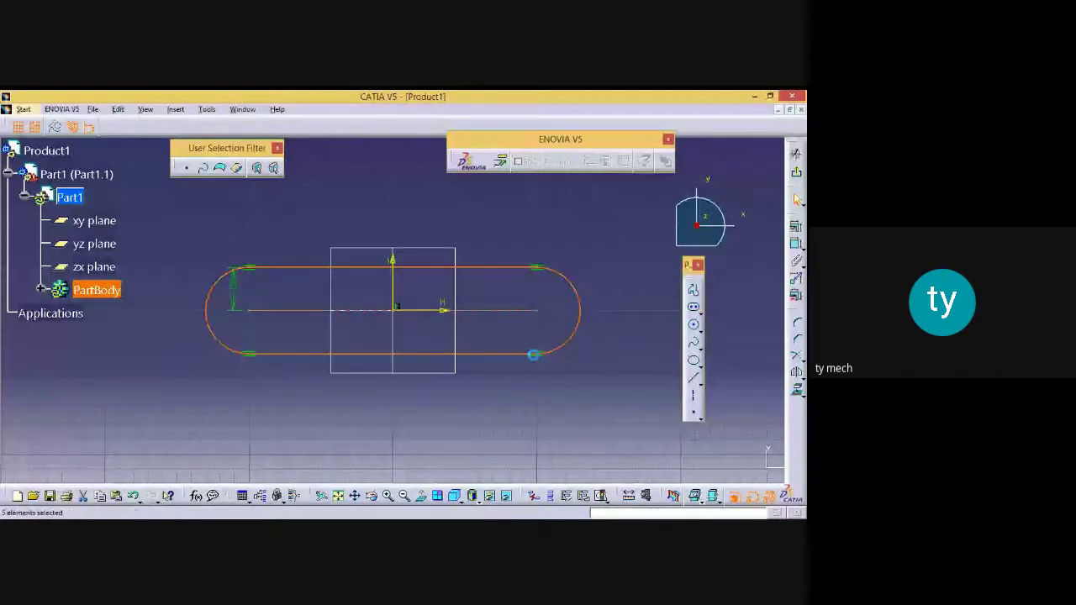
left_click(411, 408)
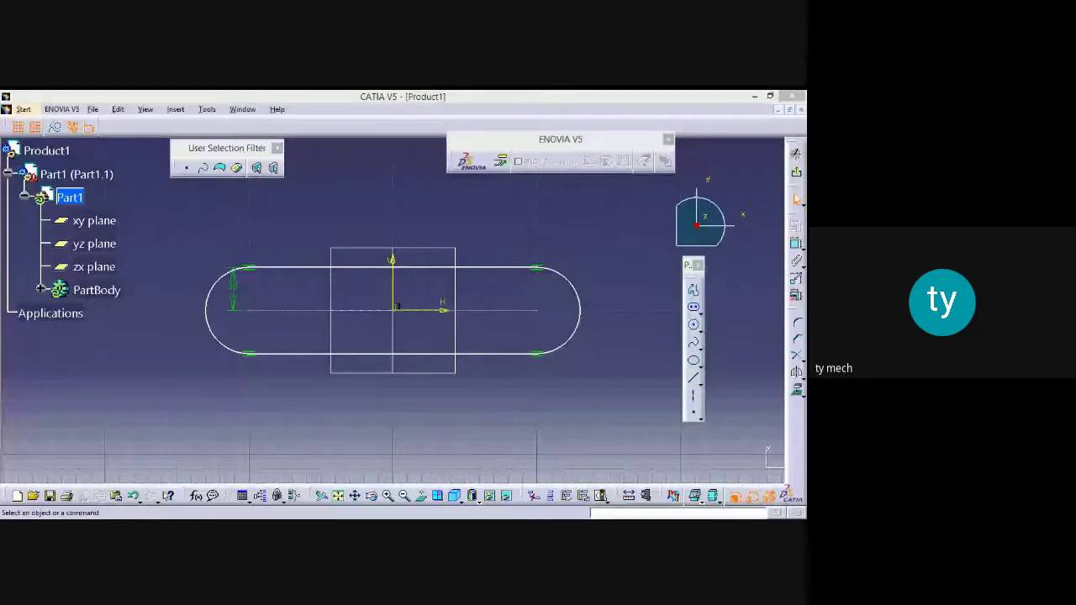
key("alt+Tab")
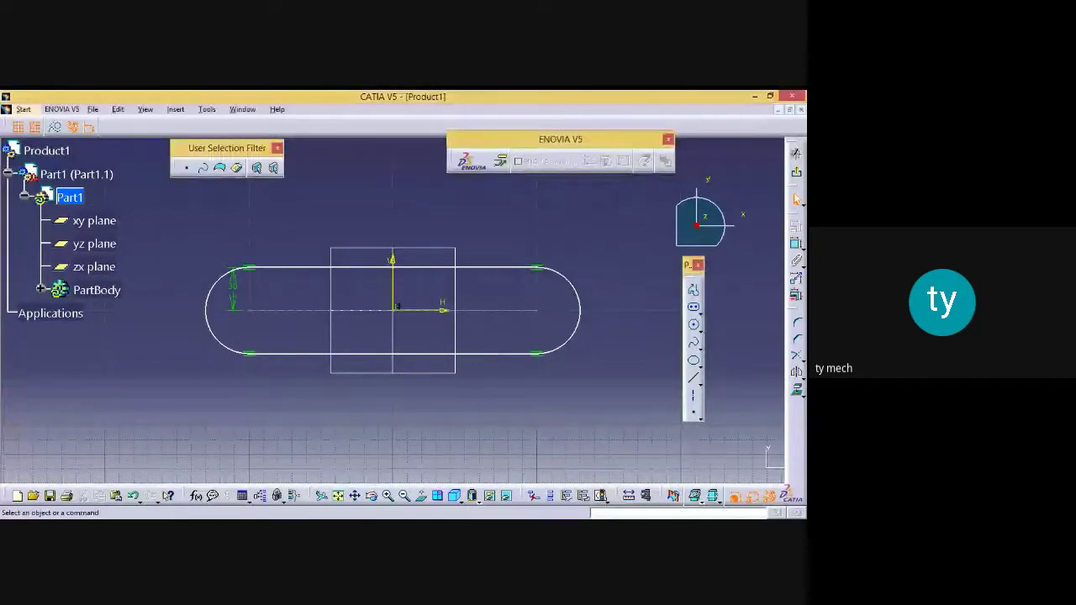
left_click(698, 313)
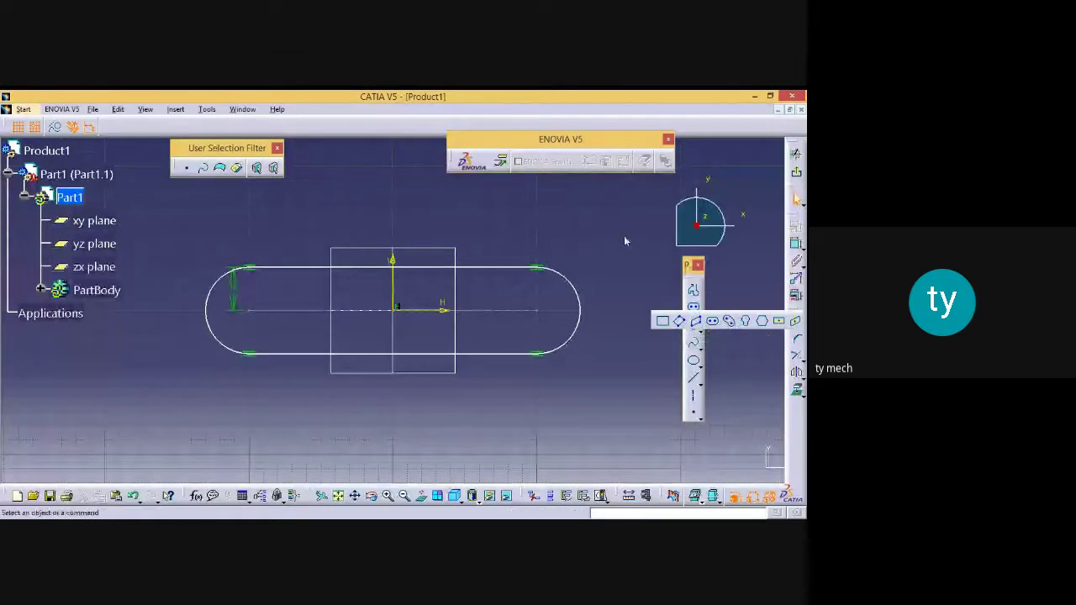
mouse_move(188, 213)
left_mouse_down()
mouse_move(674, 439)
mouse_move(618, 436)
left_mouse_up()
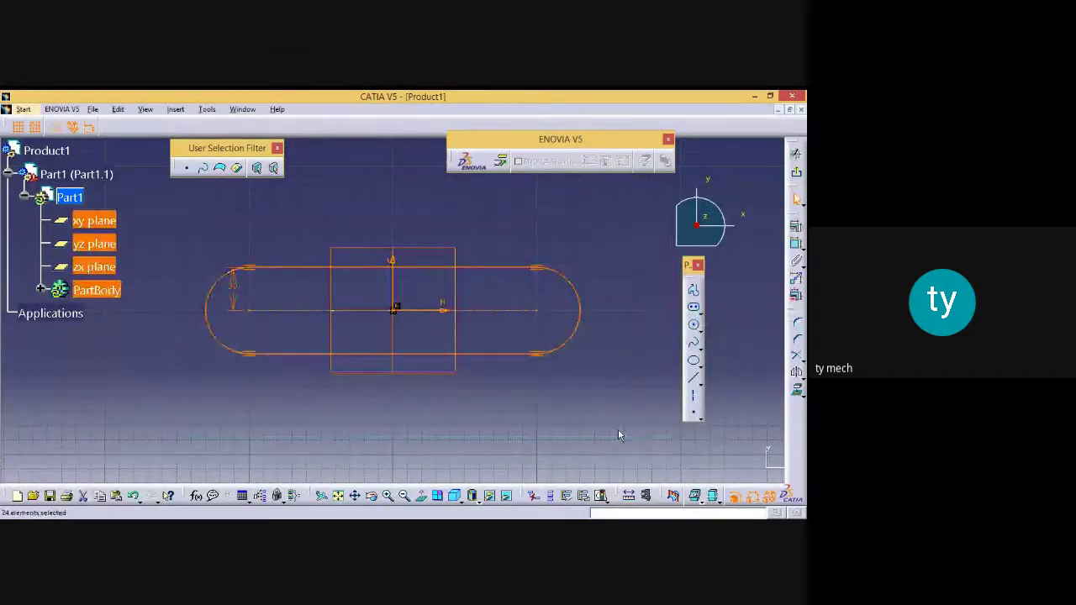
key("Delete")
Sketch a cylindrical elongated hole with its arc centre at H 60 mm, V 60 mm and a radius of about 31 mm
left_click(700, 312)
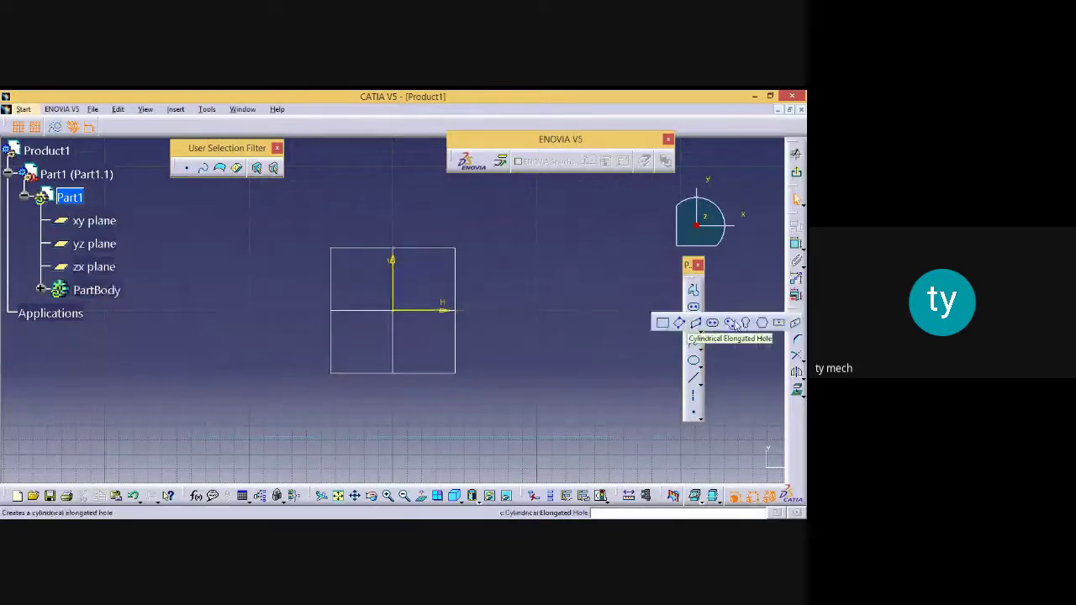
left_click(729, 324)
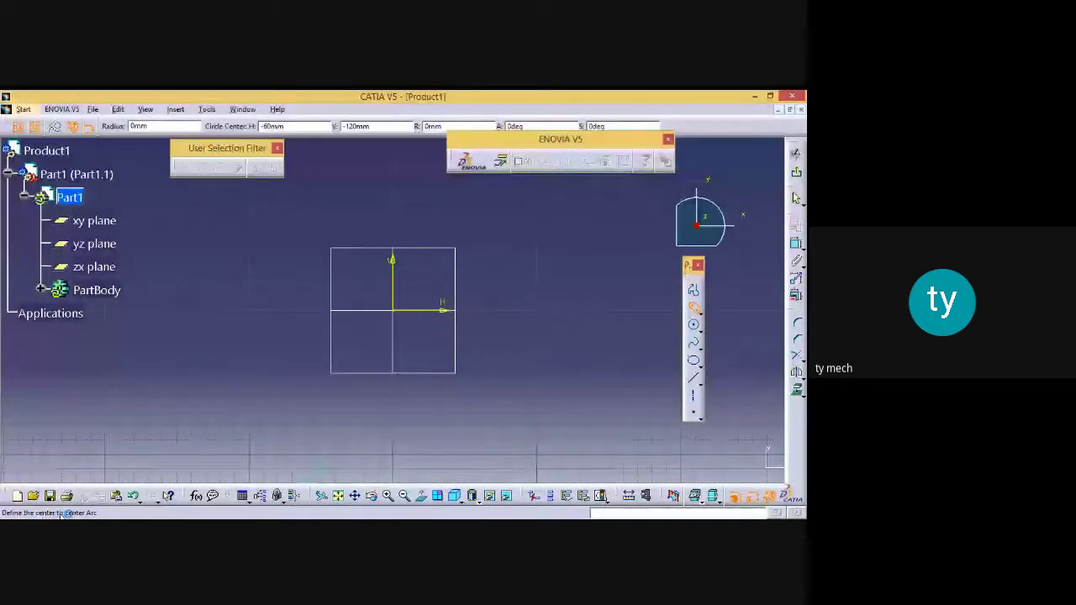
left_click(480, 226)
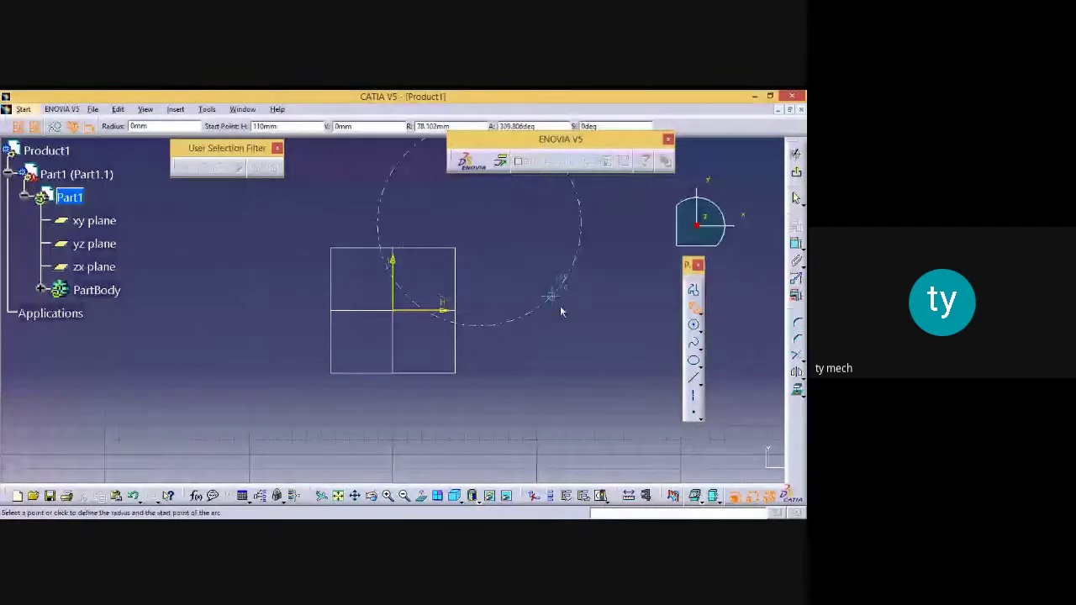
left_click(565, 315)
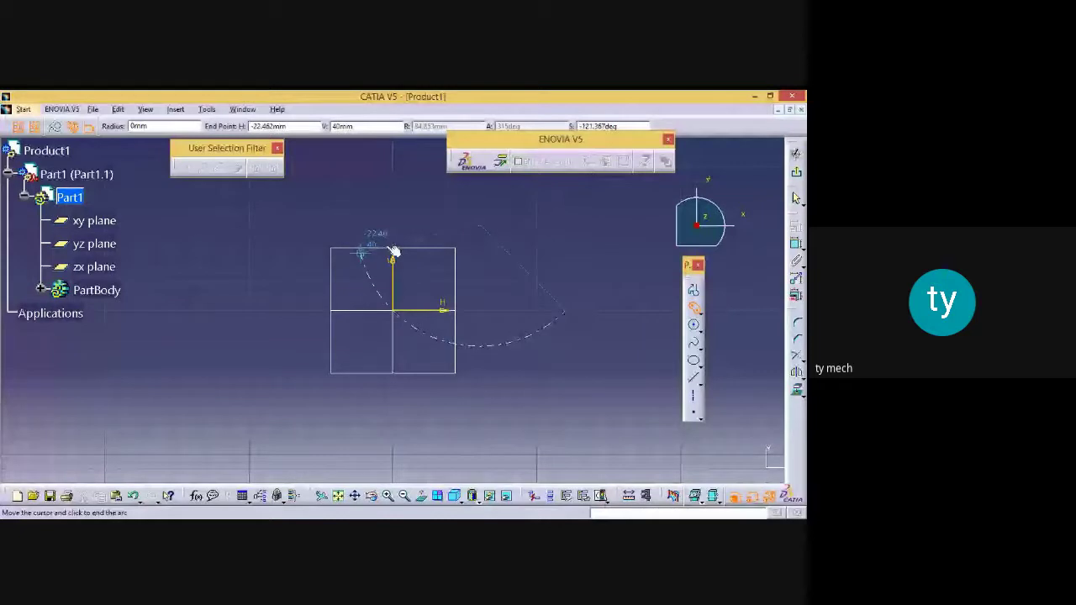
left_click(356, 220)
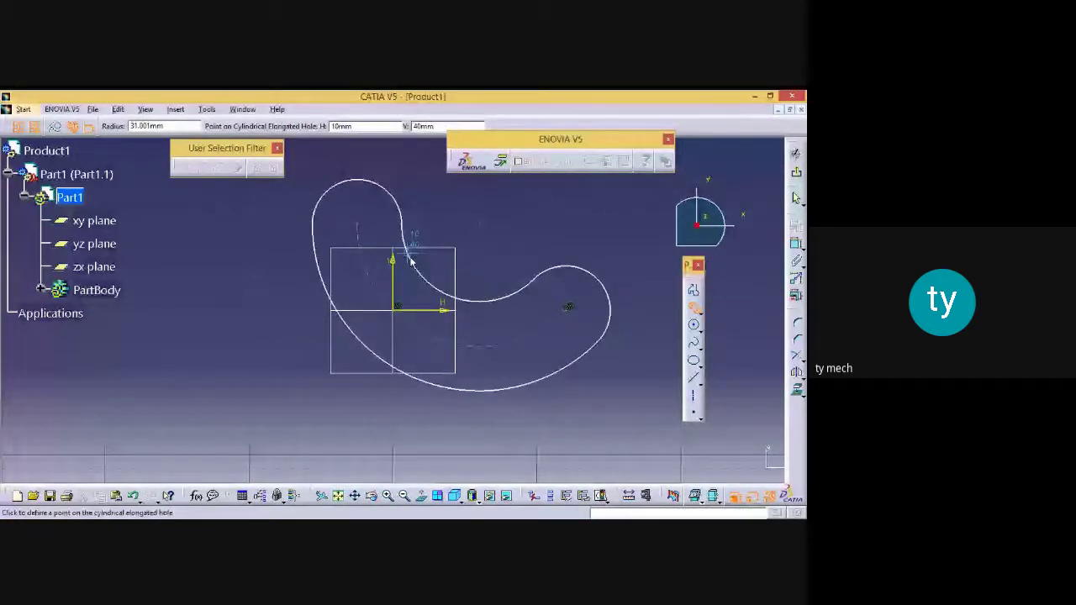
left_click(409, 257)
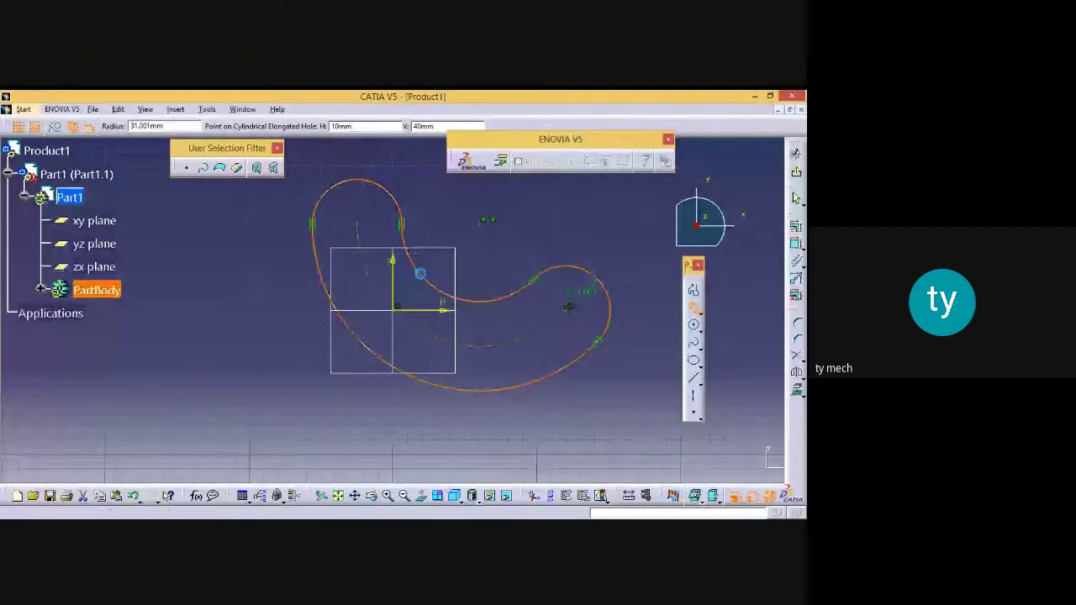
Open the inner arc's circle definition, close it without changes, and delete all of the cylindrical elongated hole's geometry
double_click(419, 274)
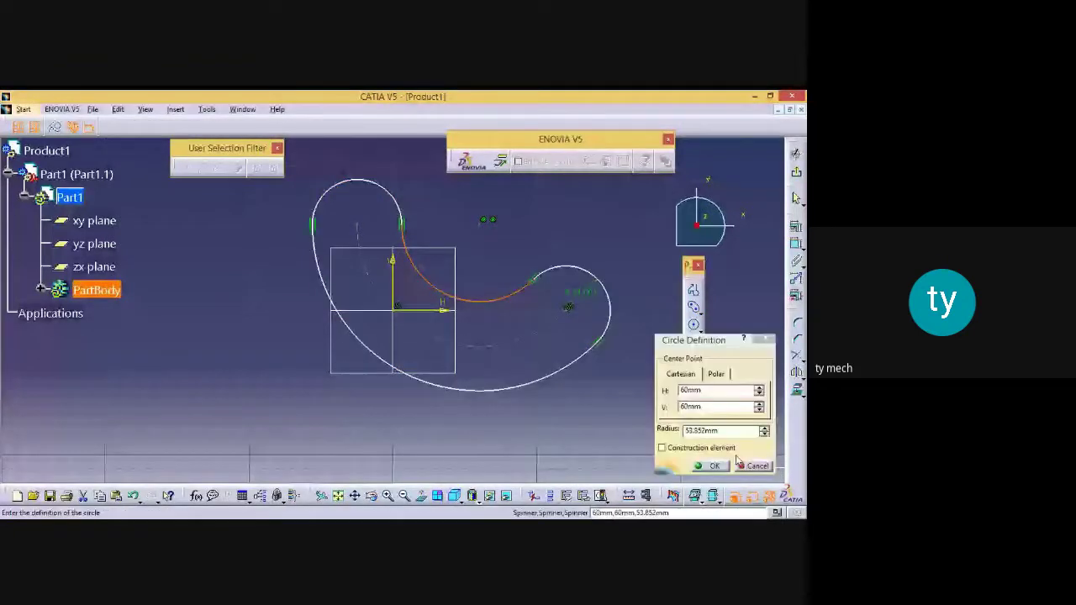
left_click(740, 465)
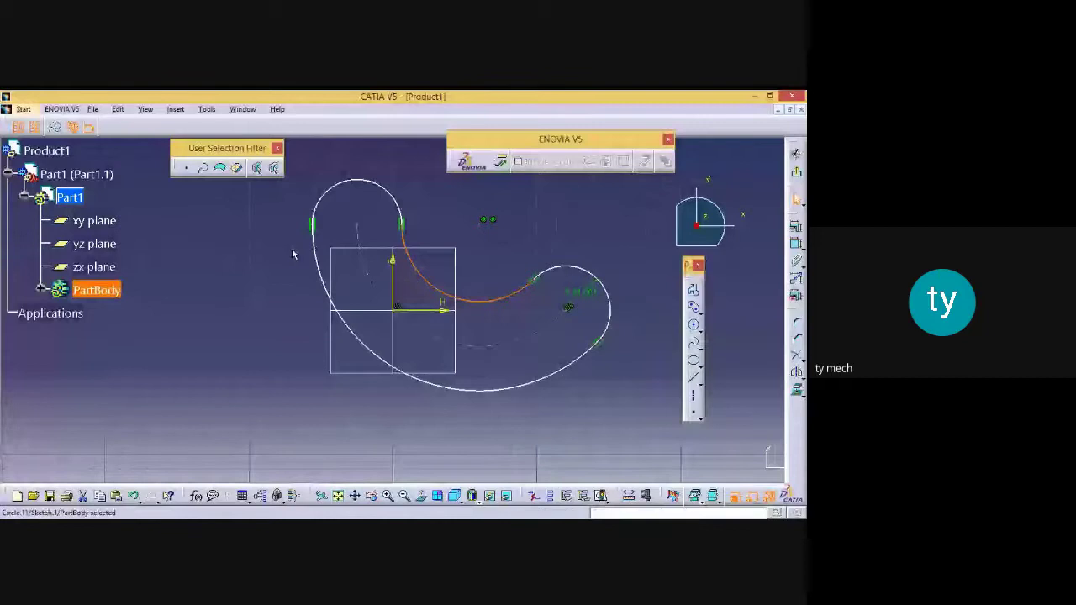
left_click(293, 255)
left_click_drag(306, 164, 615, 410)
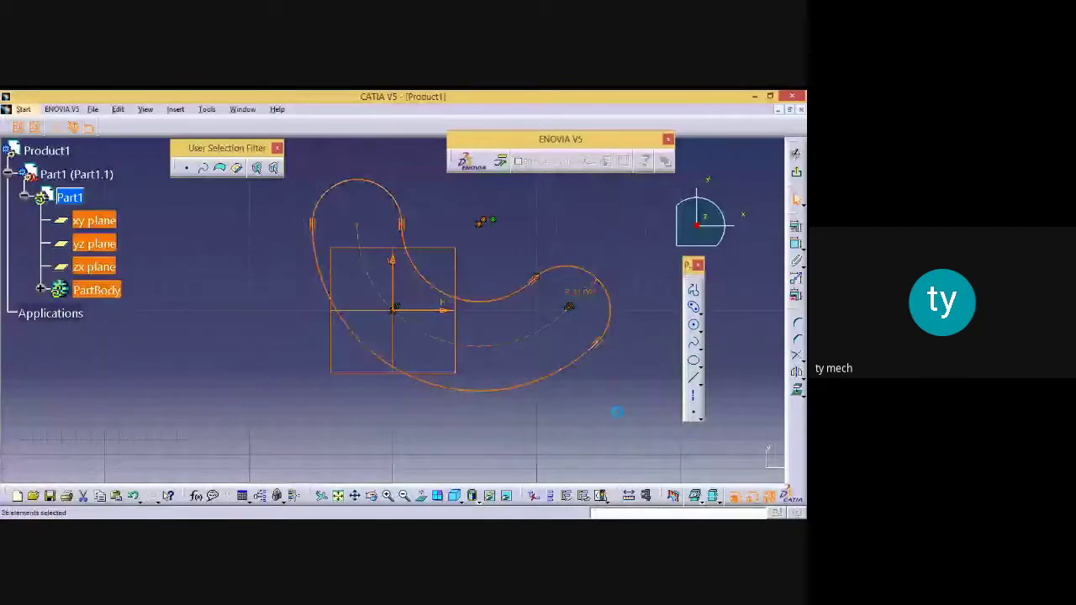
key("Delete")
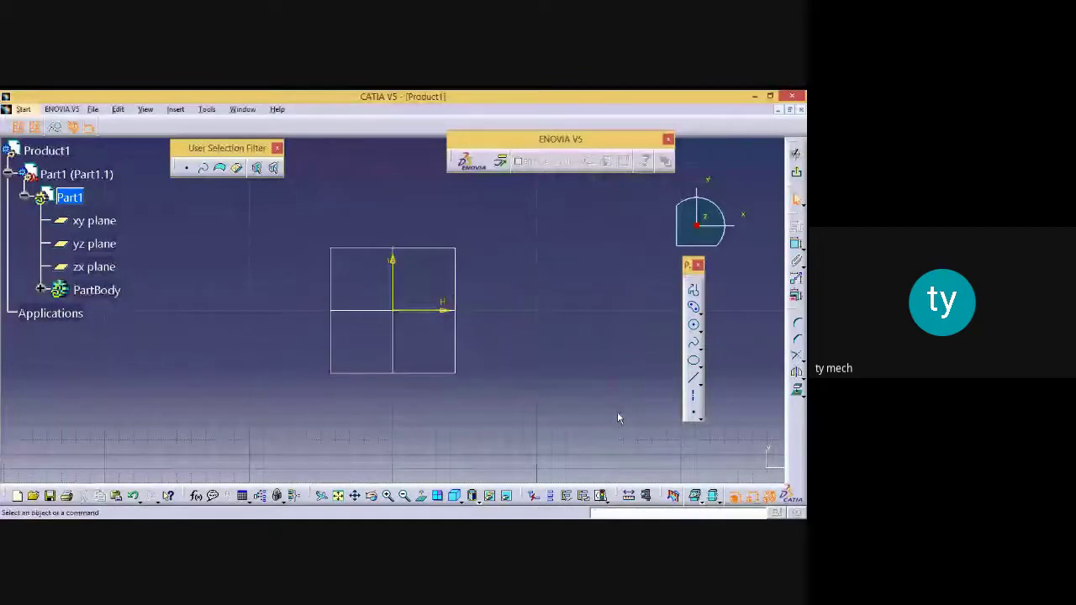
Sketch an upright keyhole profile with its large circle centred on the positive H axis outside the plane squares, and delete it
left_click(704, 316)
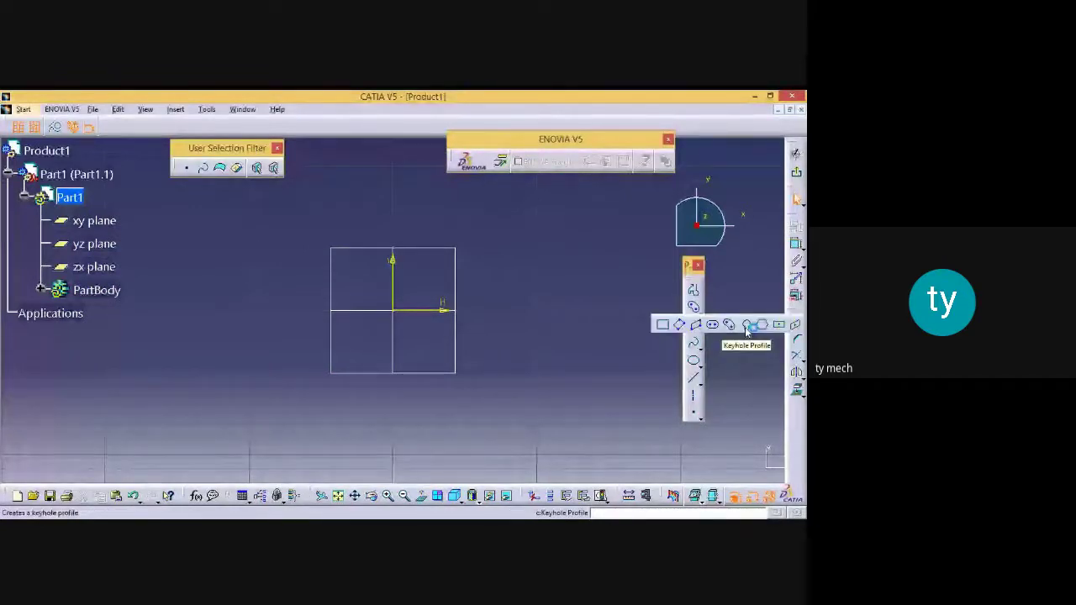
left_click(745, 327)
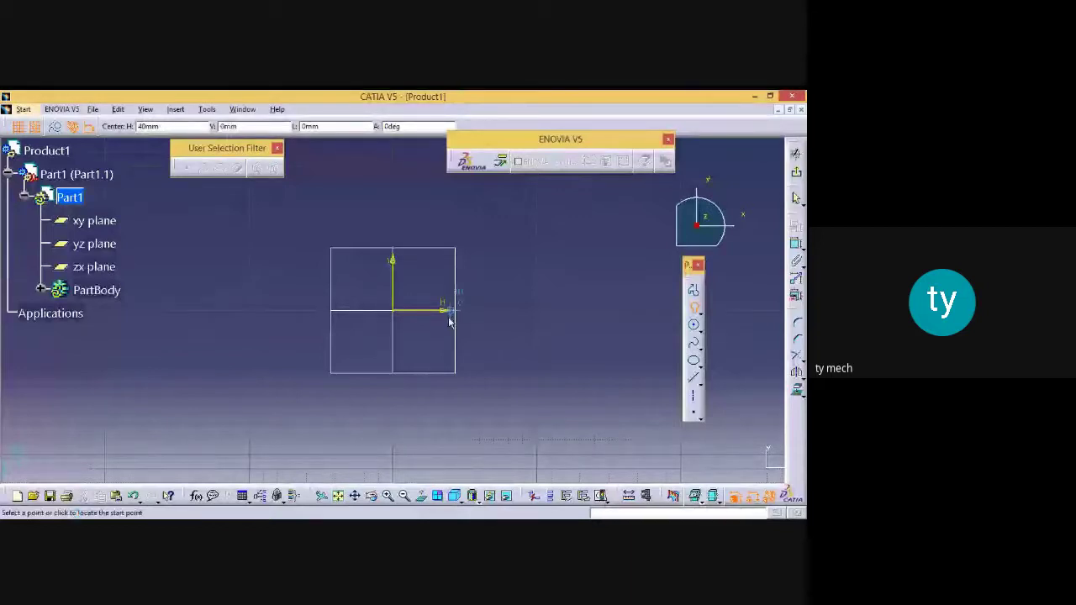
left_click(563, 311)
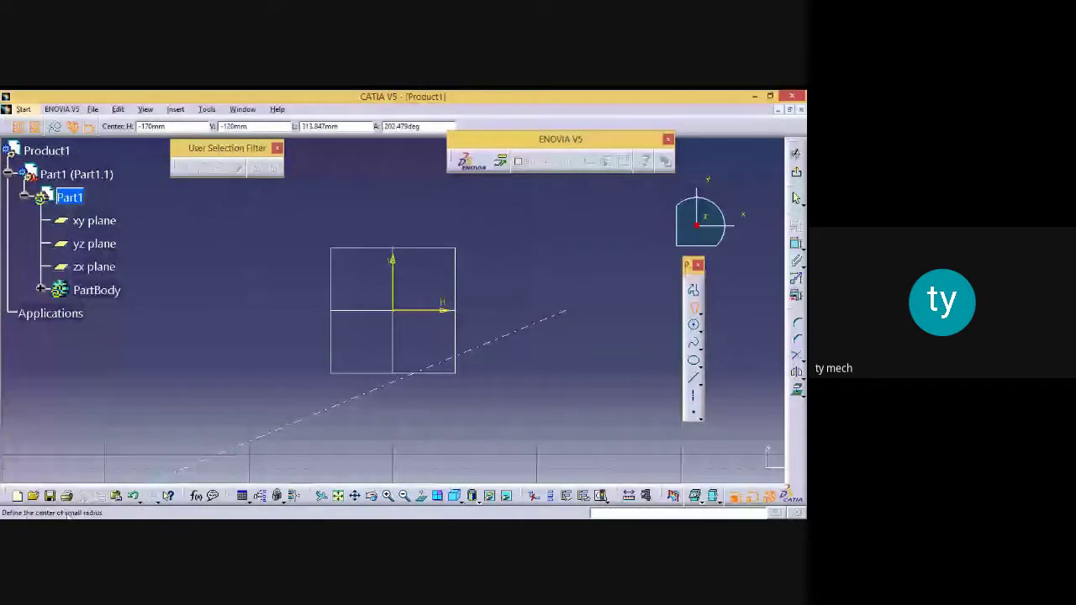
left_click(566, 257)
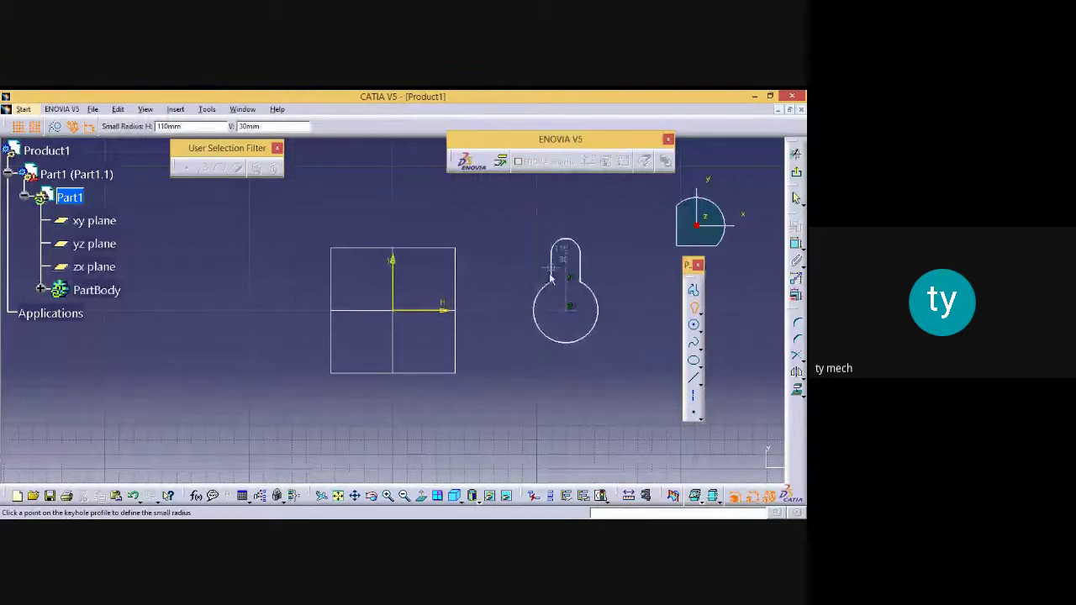
left_click(551, 277)
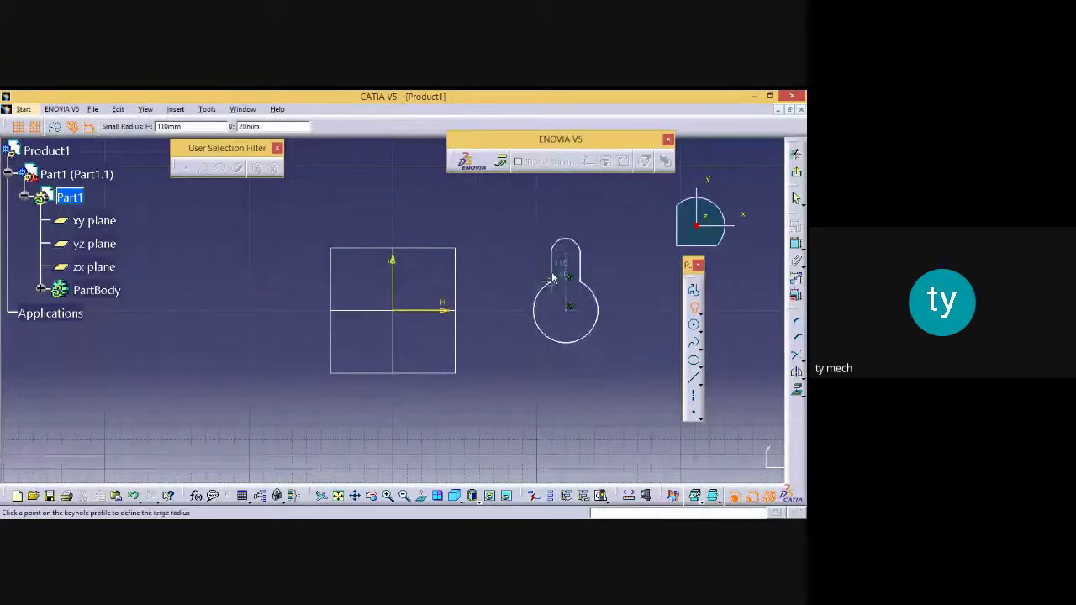
left_click(559, 287)
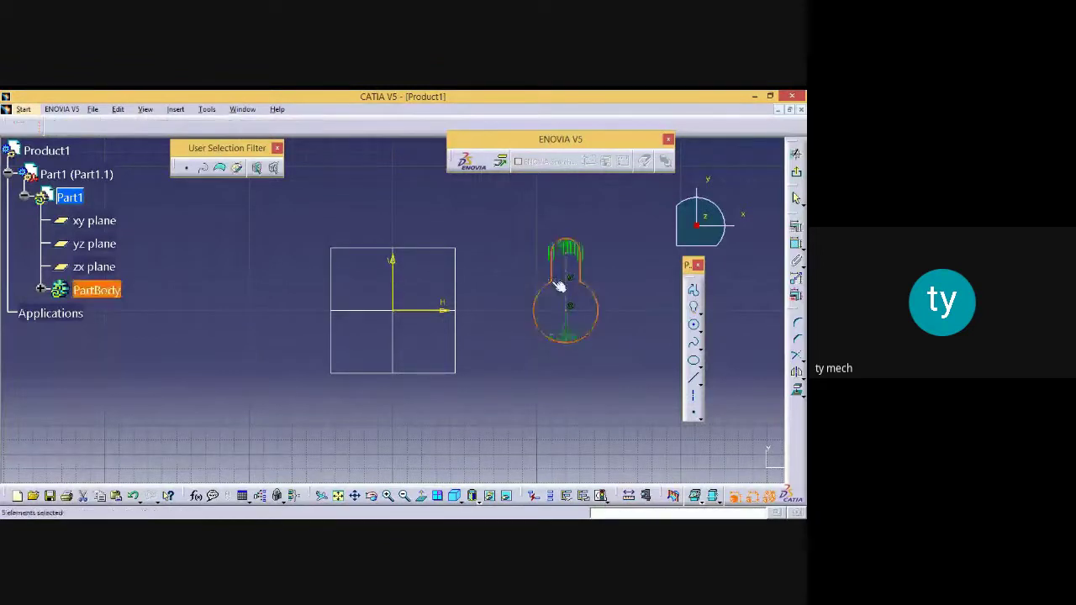
left_click(413, 347)
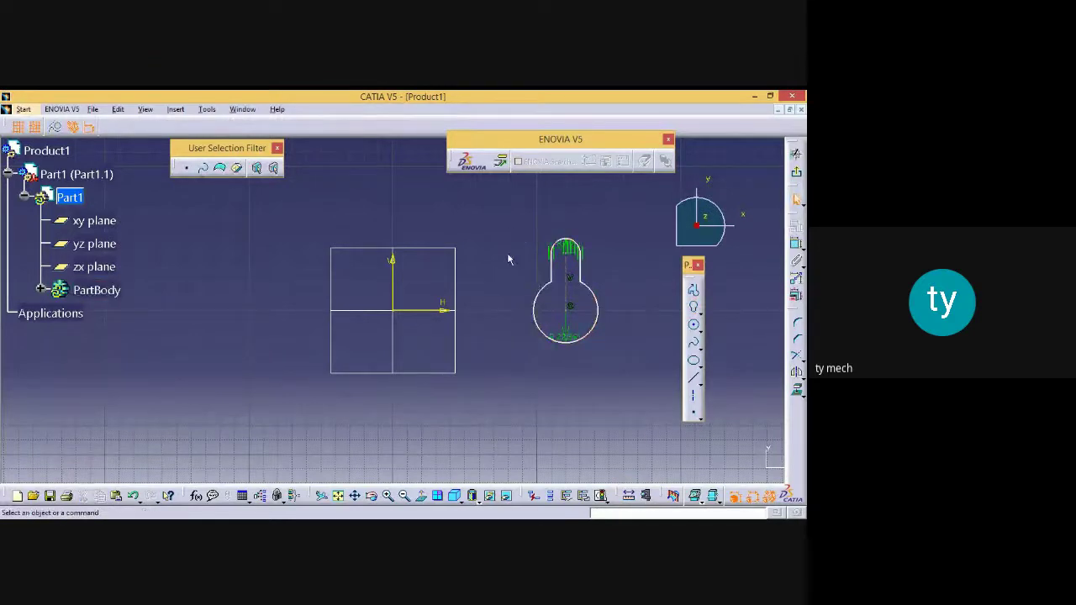
left_click_drag(520, 210, 611, 382)
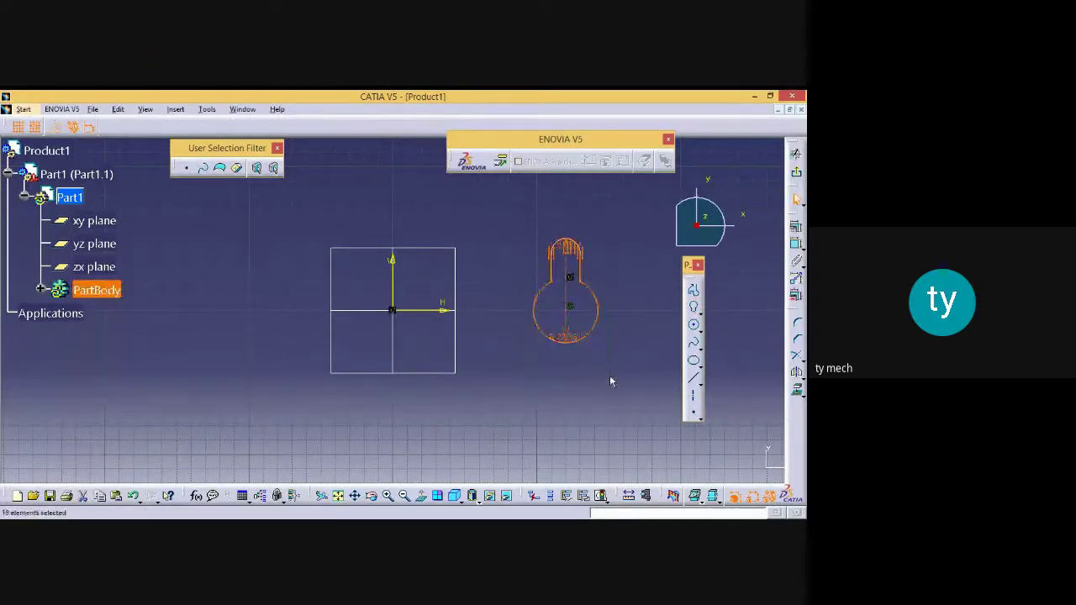
key("Delete")
Sketch a tilted hexagon centred on the origin, about 152 mm across flats, and delete it together with its construction circle
left_click(697, 327)
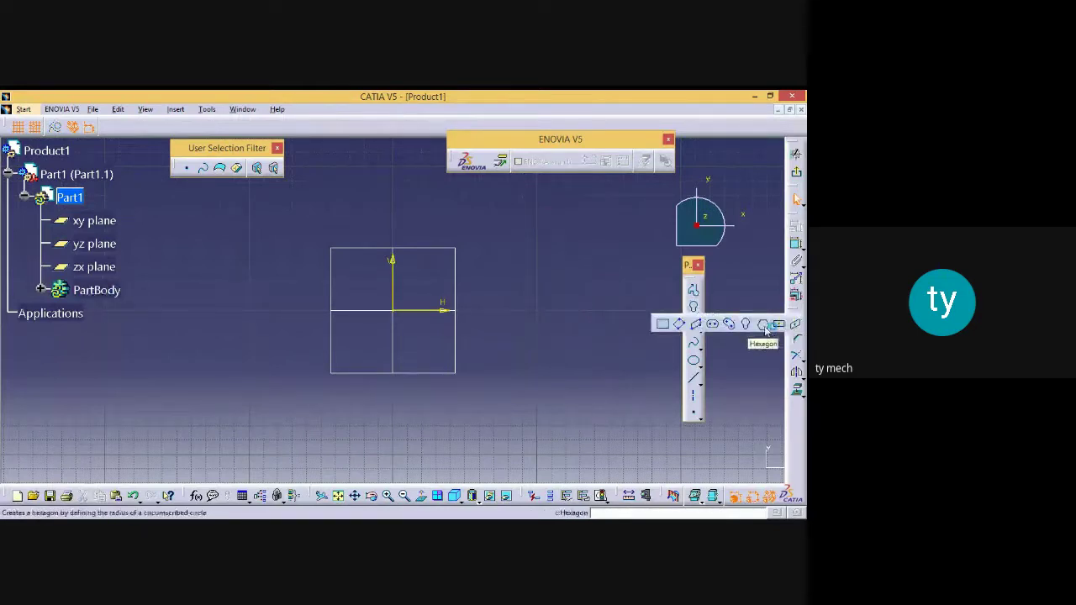
left_click(763, 326)
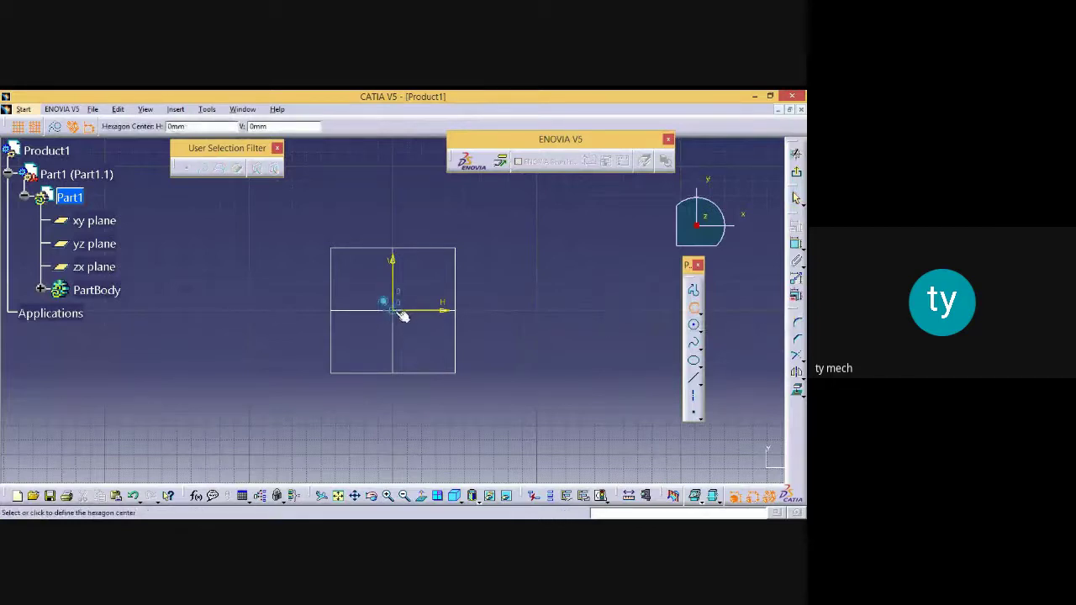
left_click(401, 314)
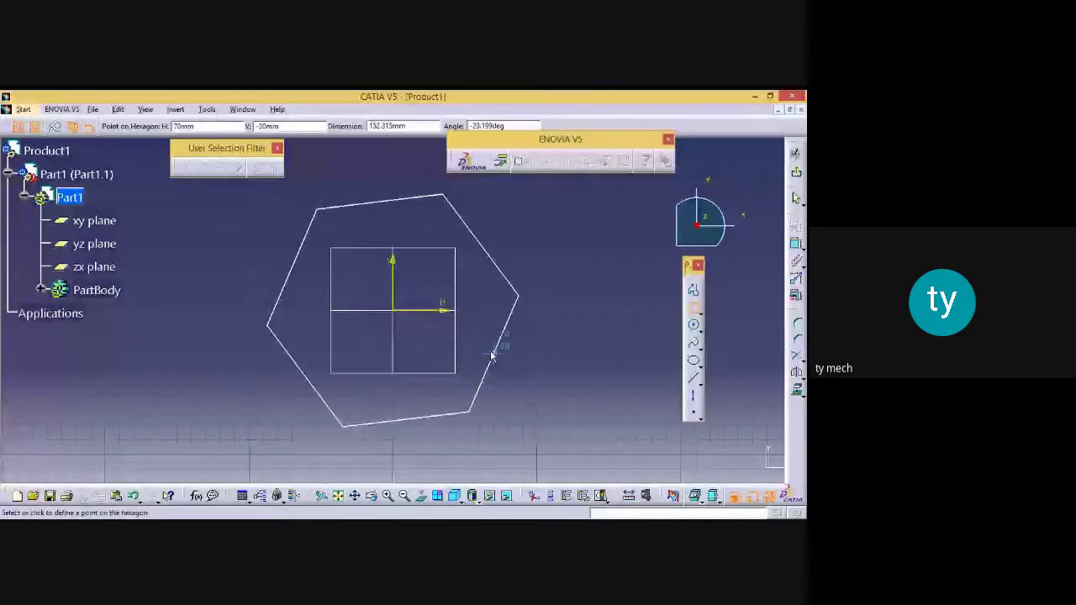
left_click(492, 356)
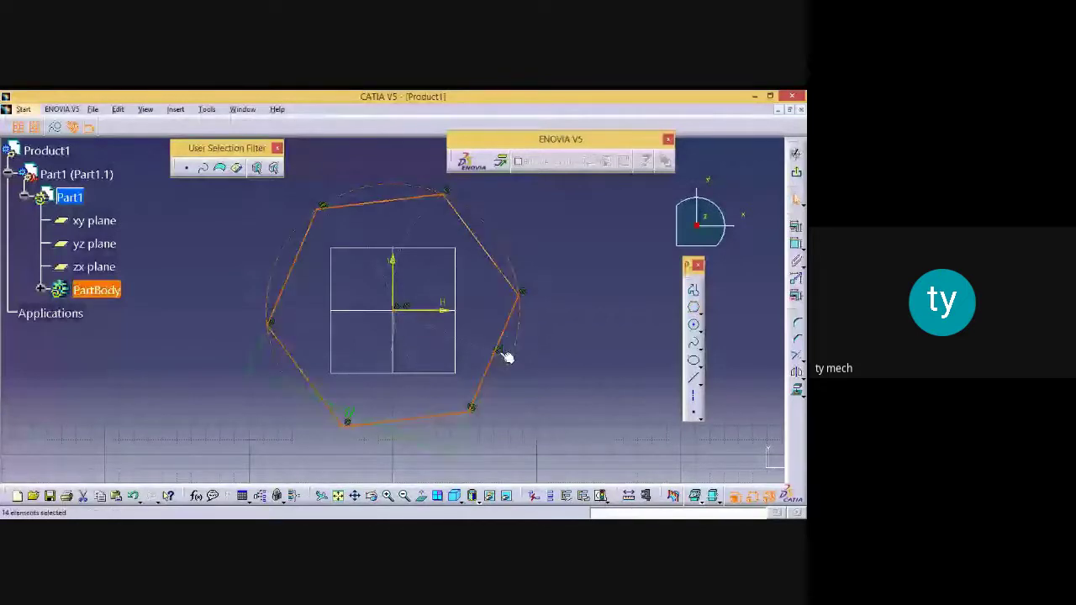
left_click(189, 206)
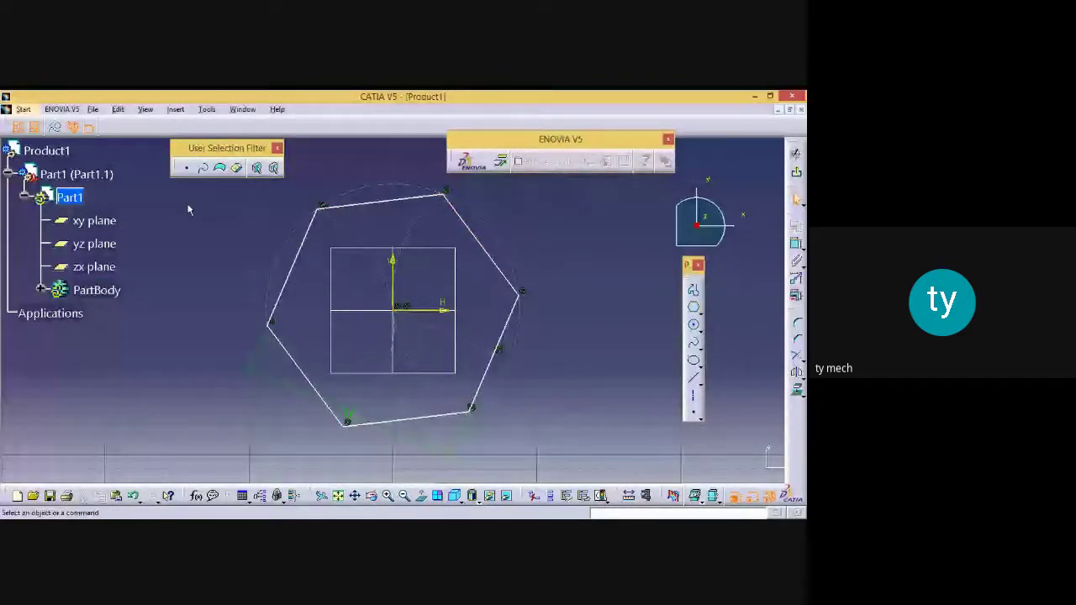
left_click_drag(188, 210, 536, 449)
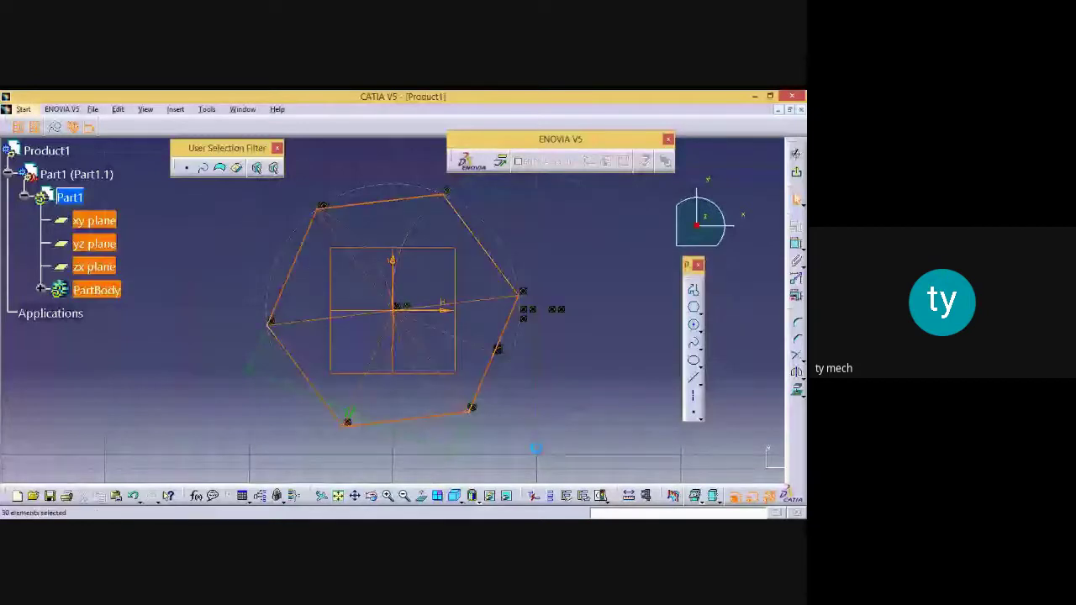
key("Delete")
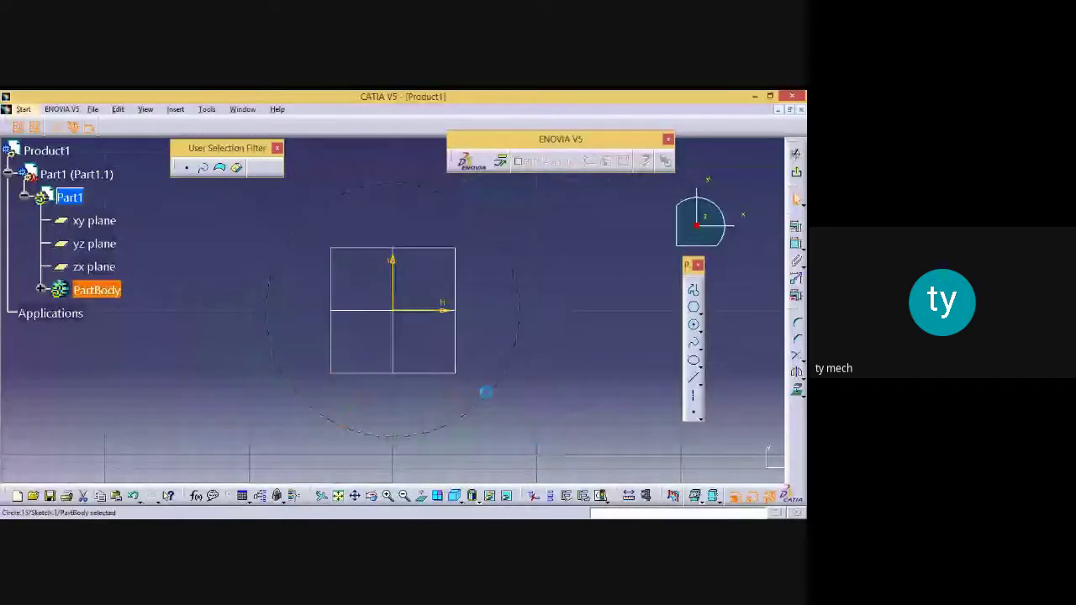
key("Delete")
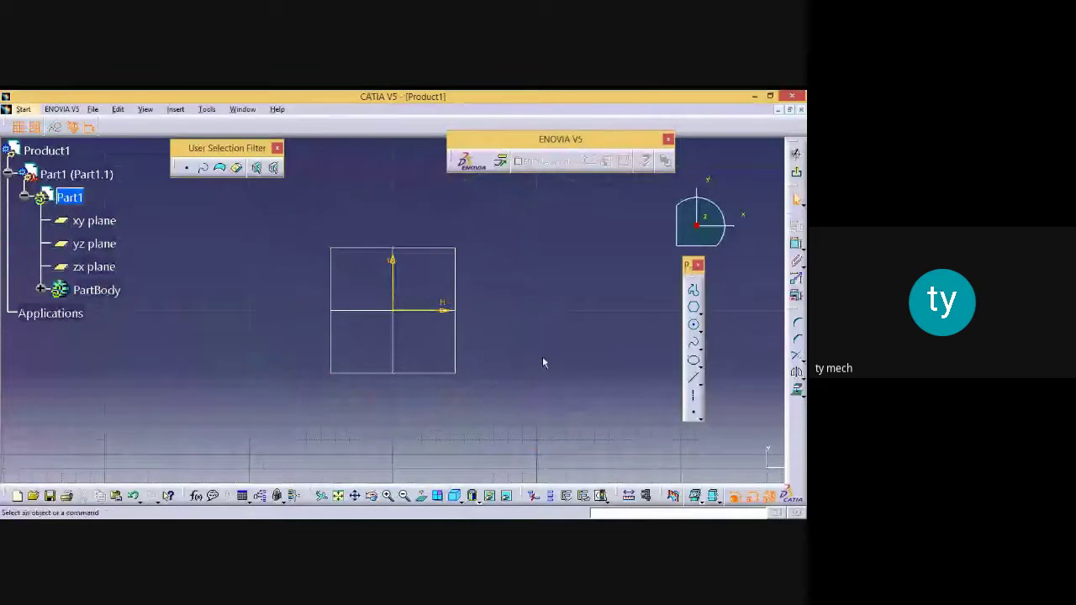
Sketch a centred rectangle about the origin, wider than tall and enclosing the reference plane squares, and delete it
left_click(701, 314)
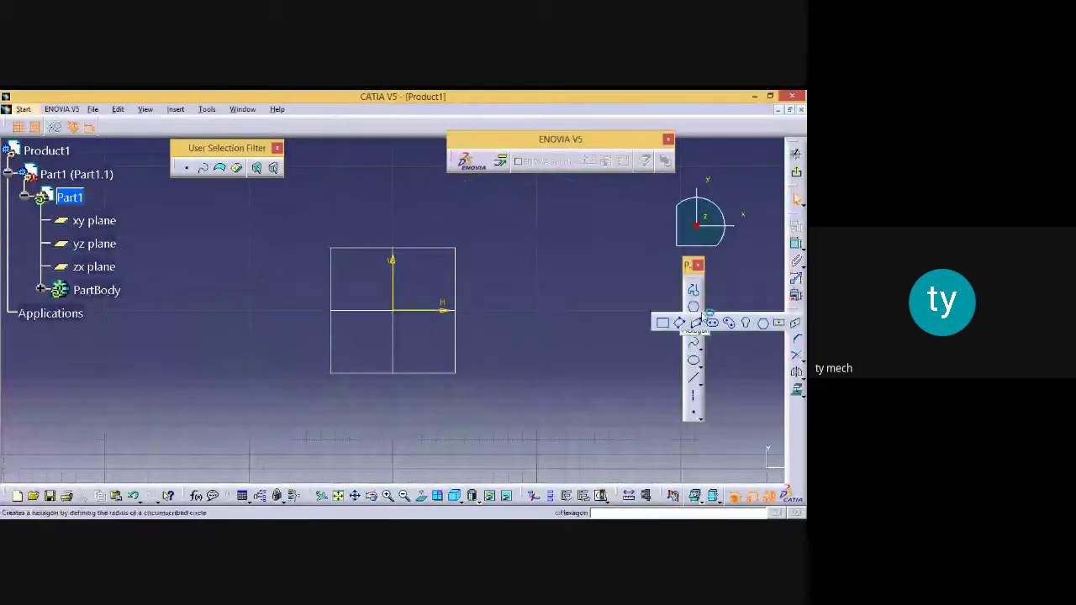
left_click(780, 324)
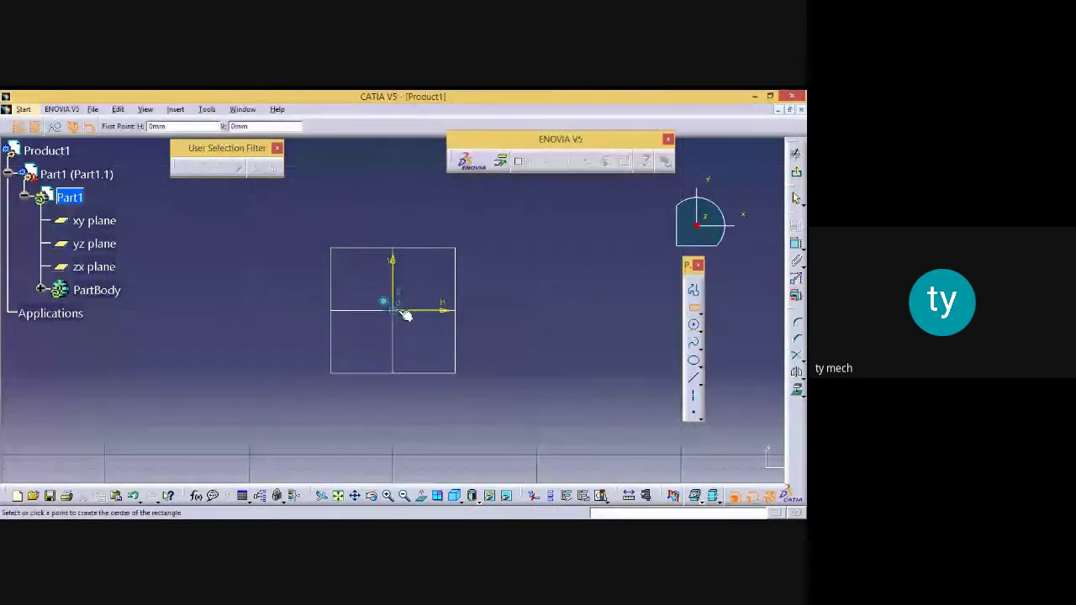
left_click(404, 316)
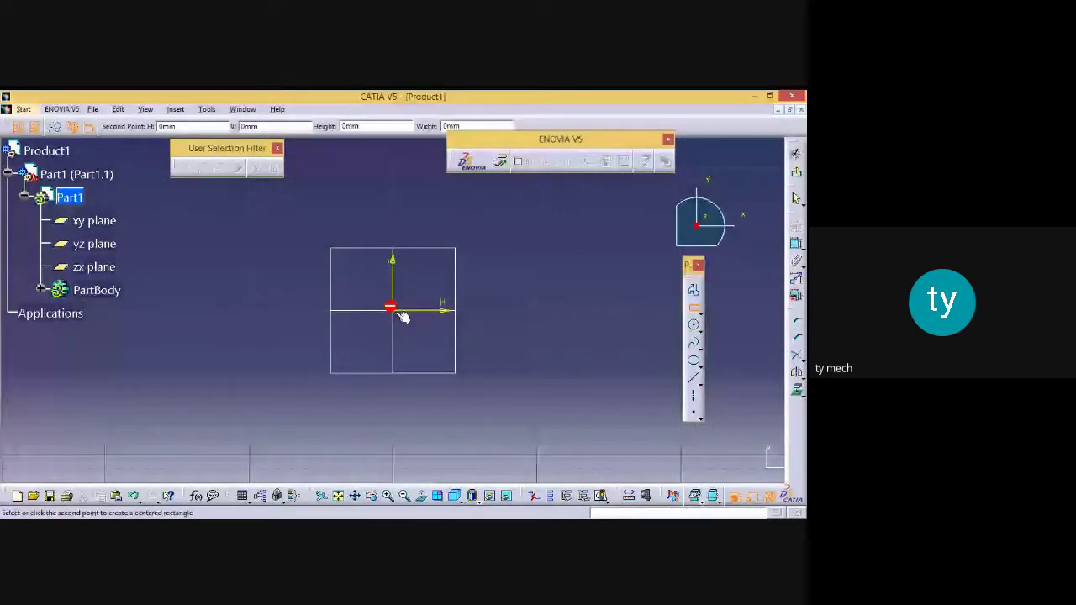
left_click(540, 412)
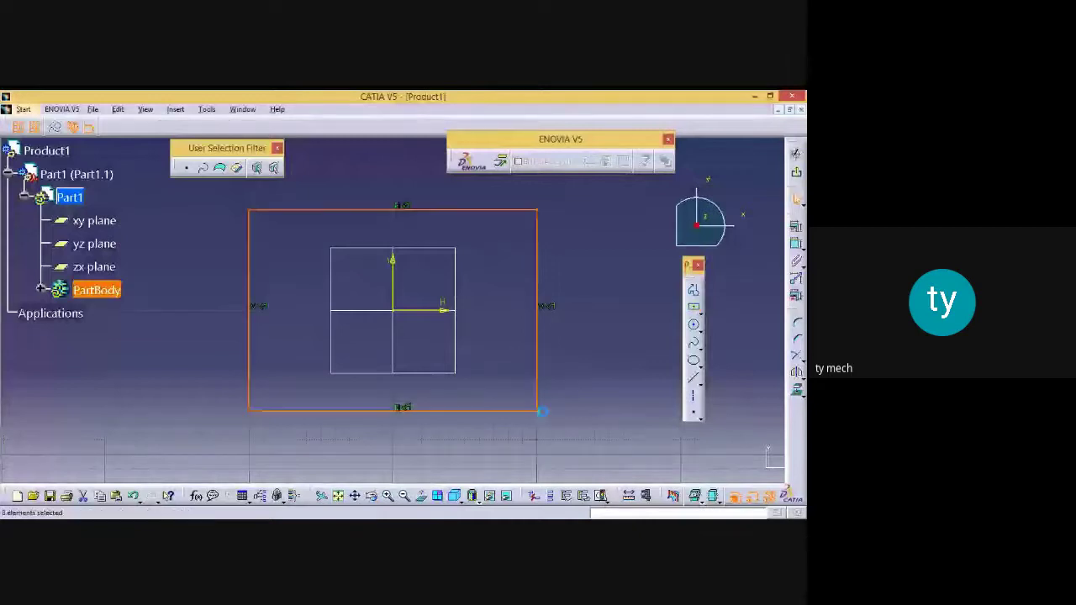
left_click(149, 341)
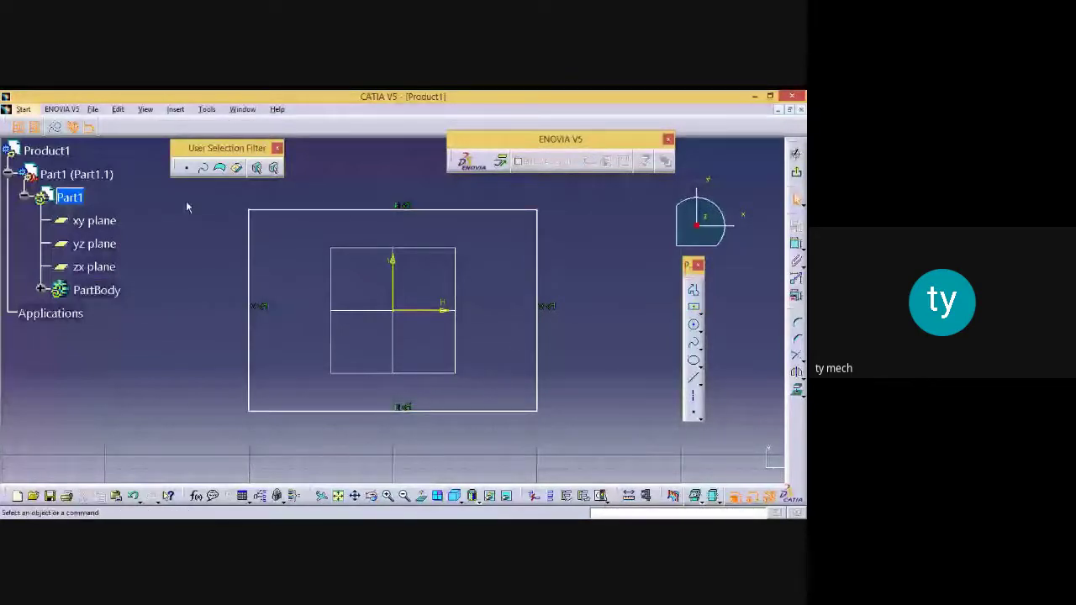
left_click_drag(192, 200, 549, 458)
key("Delete")
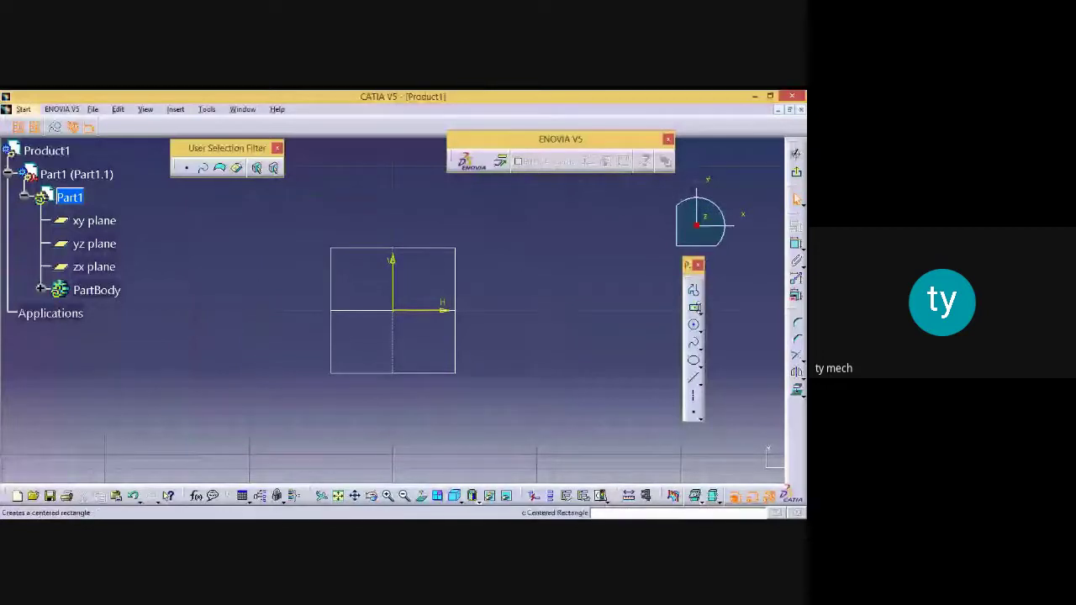
left_click(697, 309)
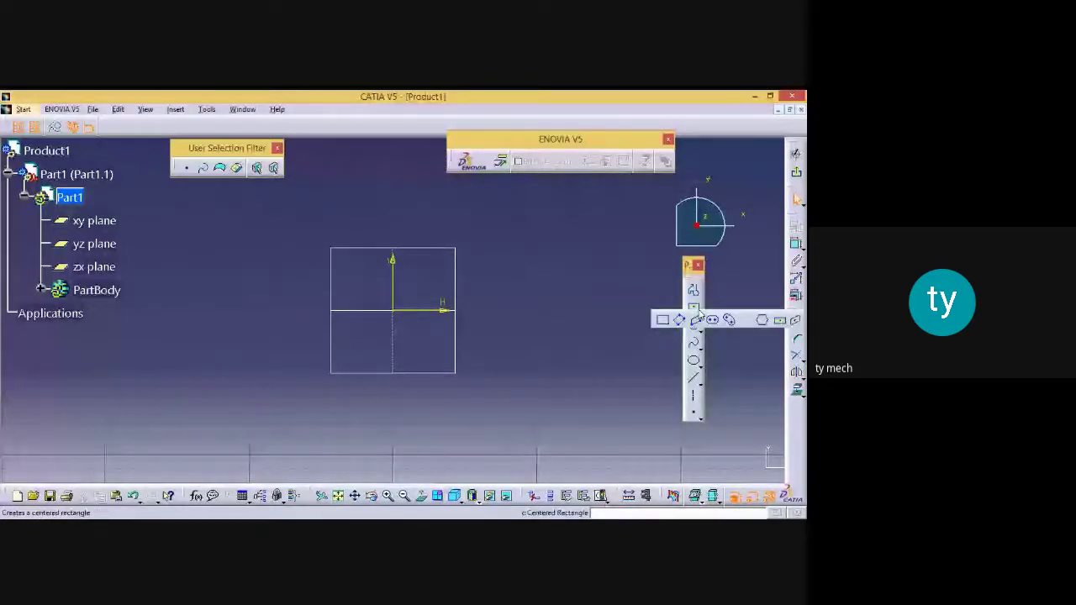
left_click(793, 322)
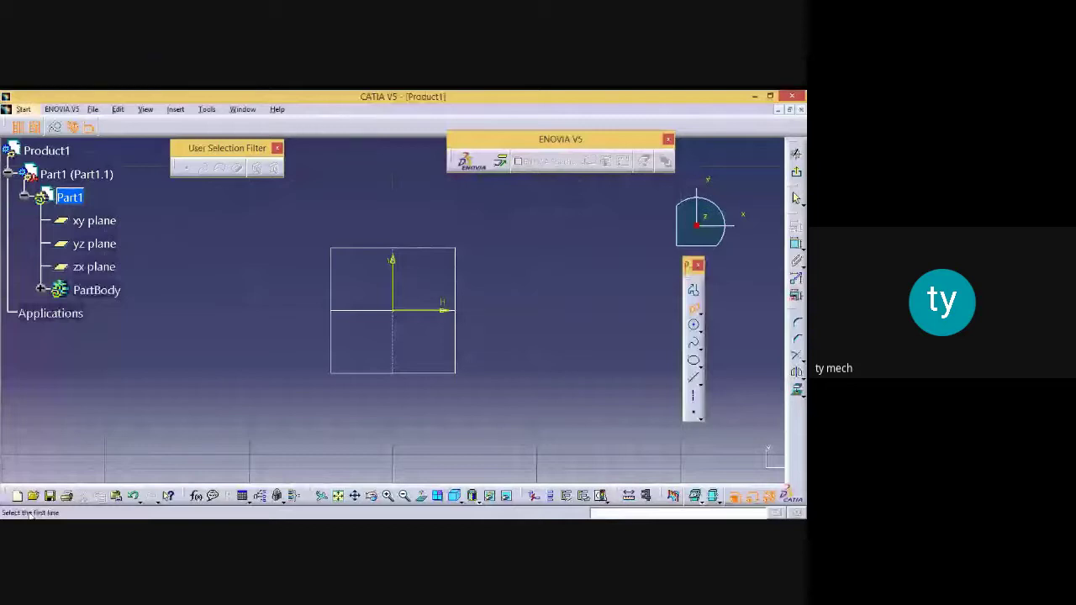
key("Escape")
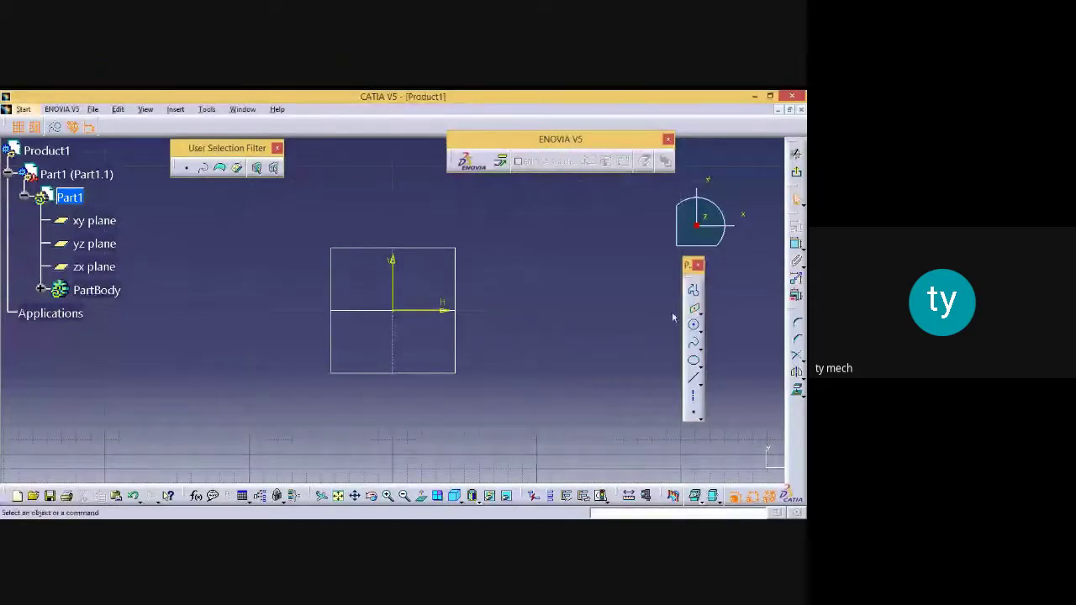
Sketch a horizontal line about 80 mm long below the negative H axis, outside the plane squares, and pick it as the parallelogram's first line
left_click(694, 381)
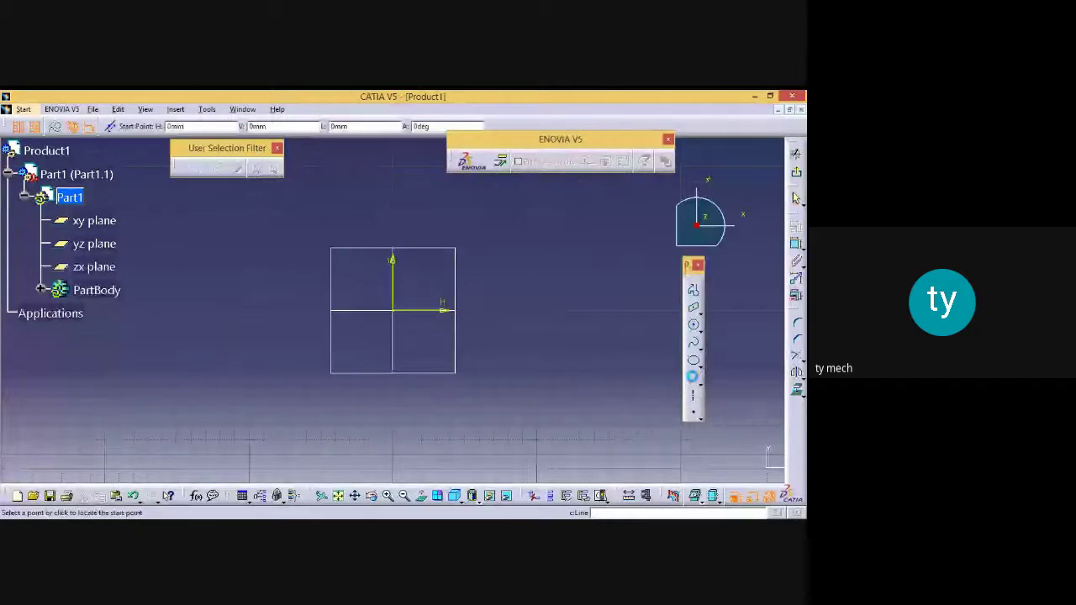
left_click(206, 354)
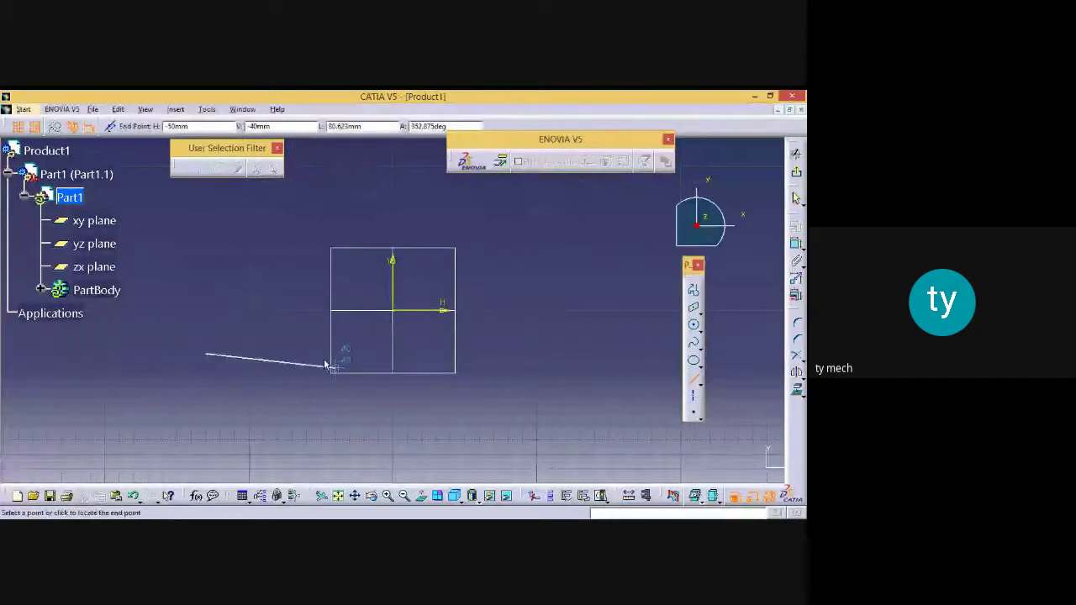
left_click(320, 353)
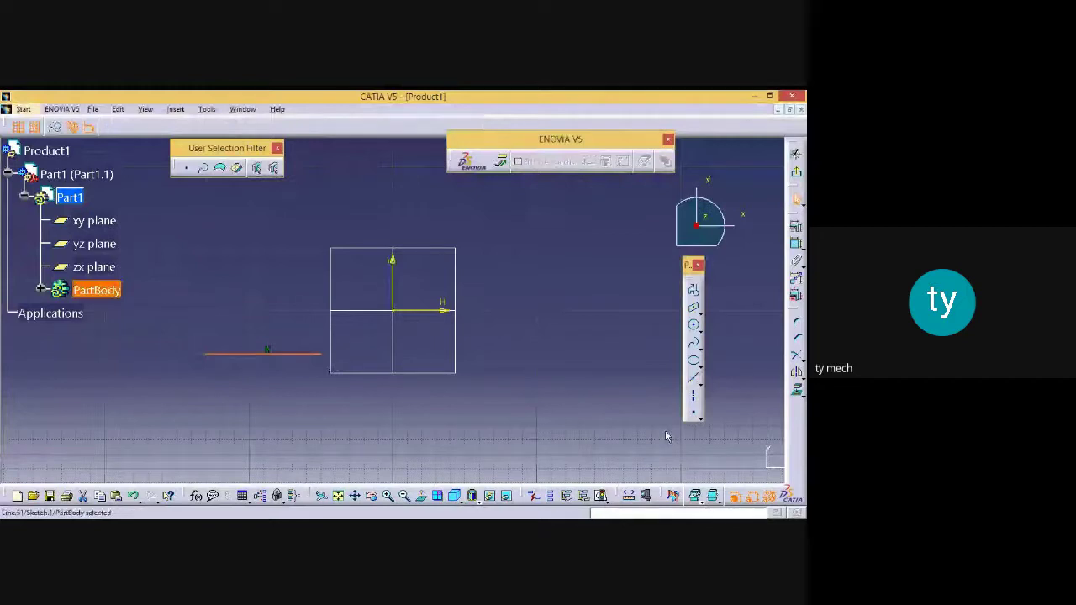
left_click(692, 308)
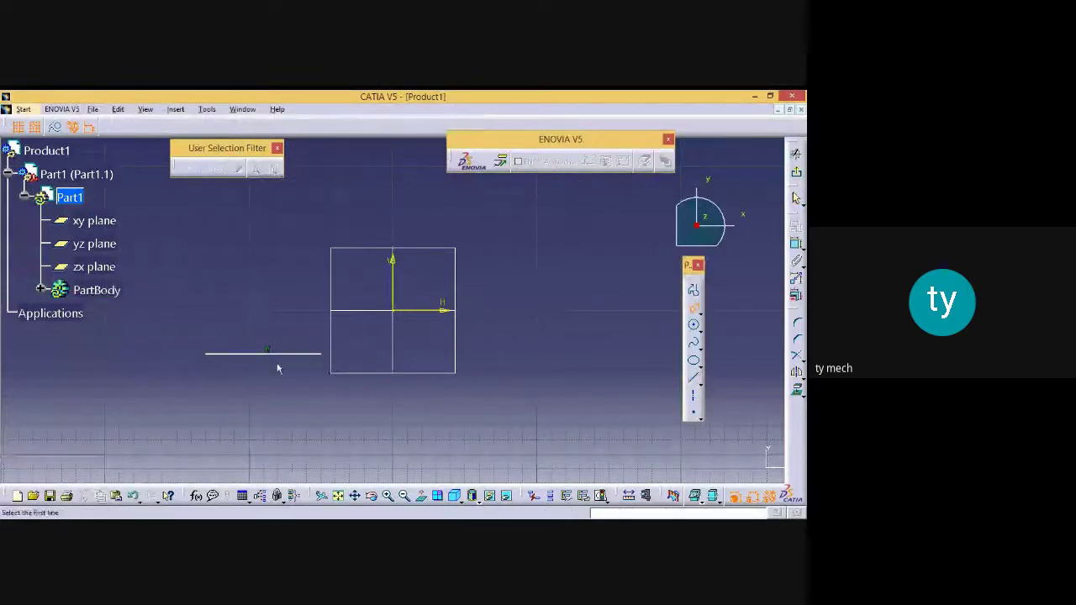
left_click(301, 354)
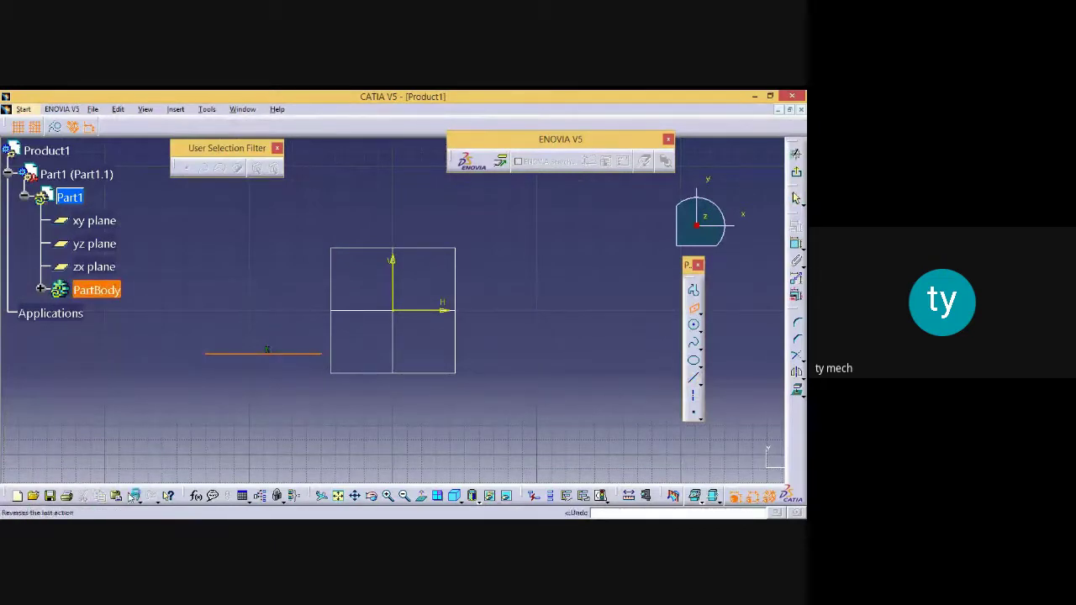
Sketch a second horizontal line, about 70 mm long, above the plane squares, try a centred parallelogram from both lines, and remove them
left_click(693, 381)
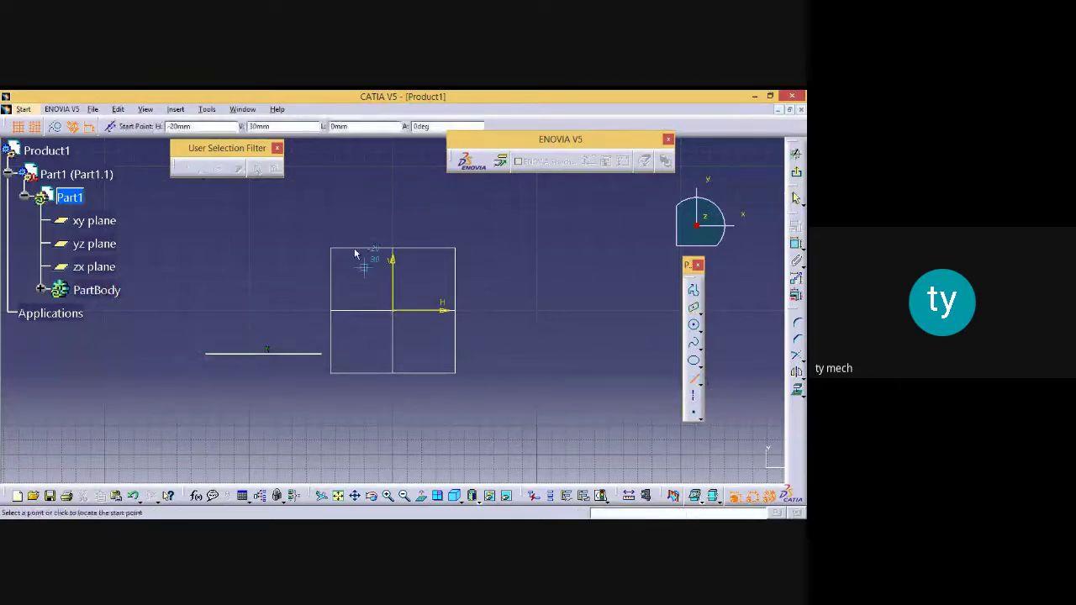
left_click(292, 210)
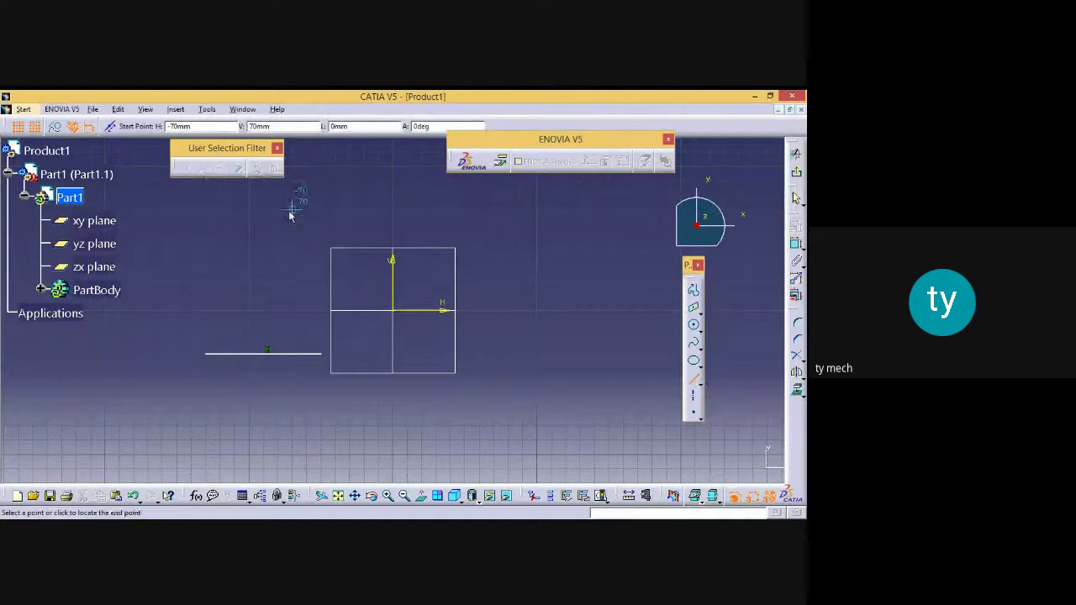
left_click(396, 210)
left_click(362, 421)
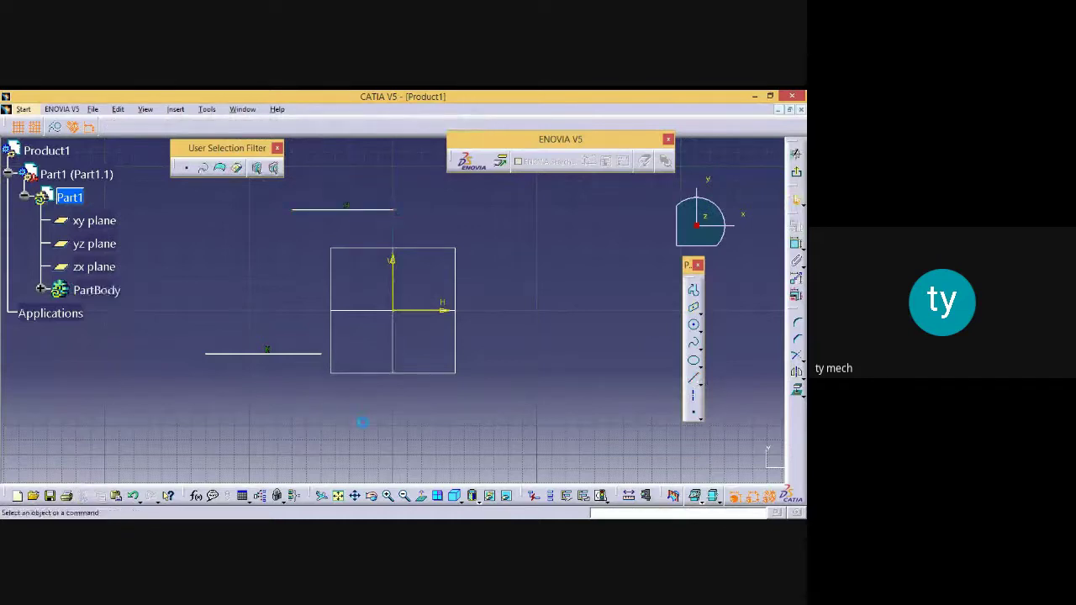
left_click(692, 306)
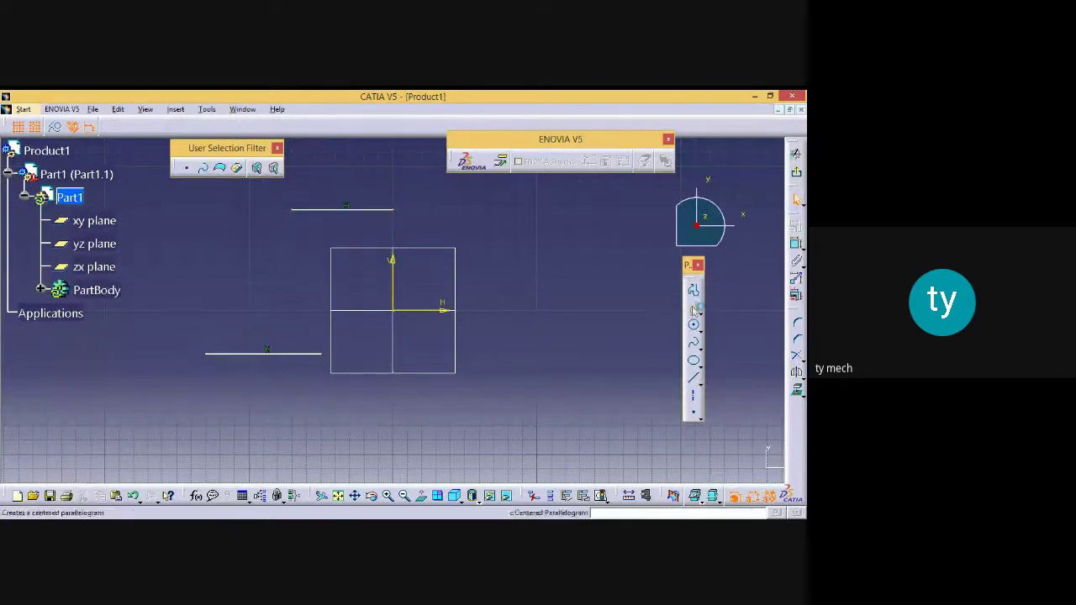
left_click(311, 354)
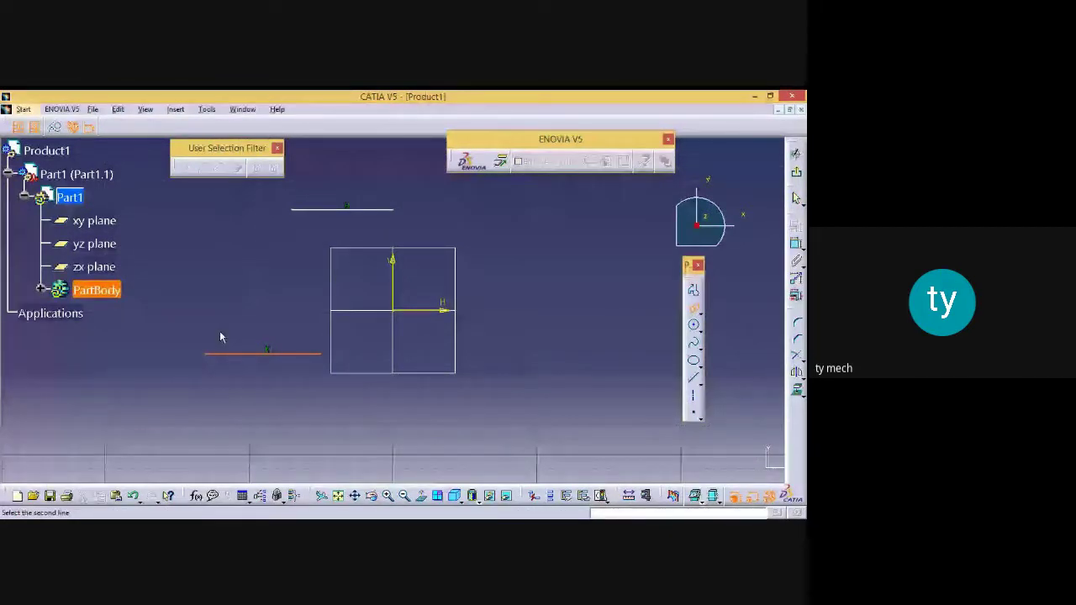
left_click(374, 209)
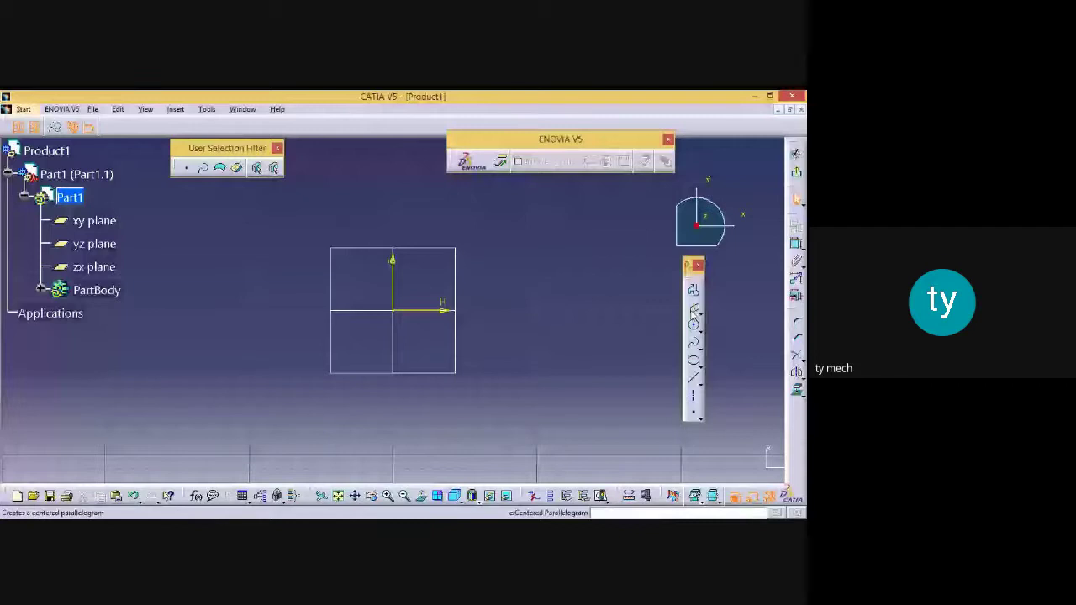
Sketch two aligned horizontal lines, each about 80 mm long and about 100 mm apart, on the negative H side of the plane squares
left_click(694, 309)
key("Escape")
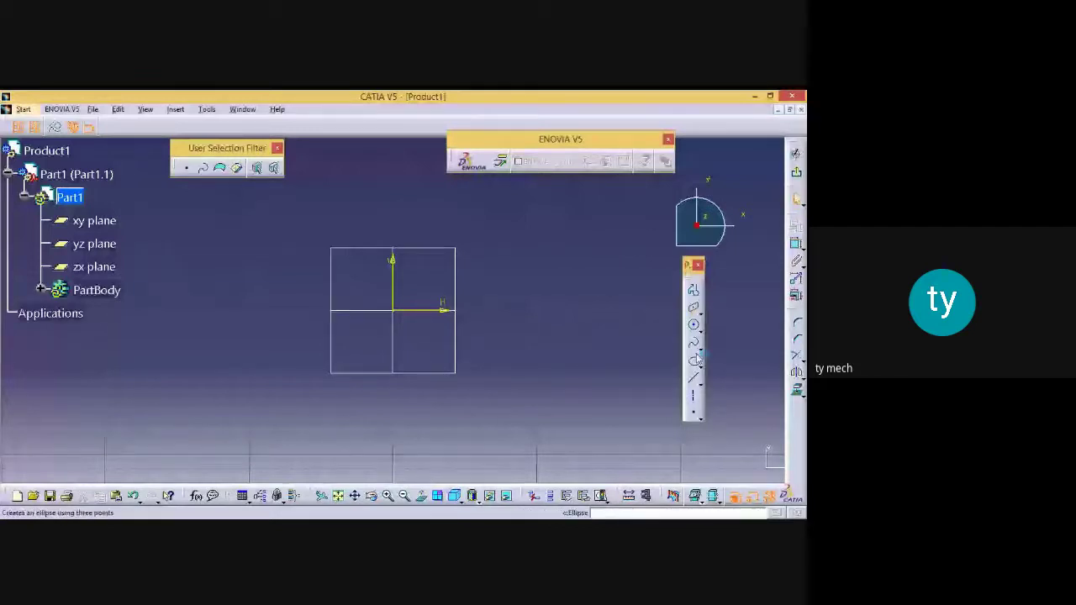
left_click(694, 379)
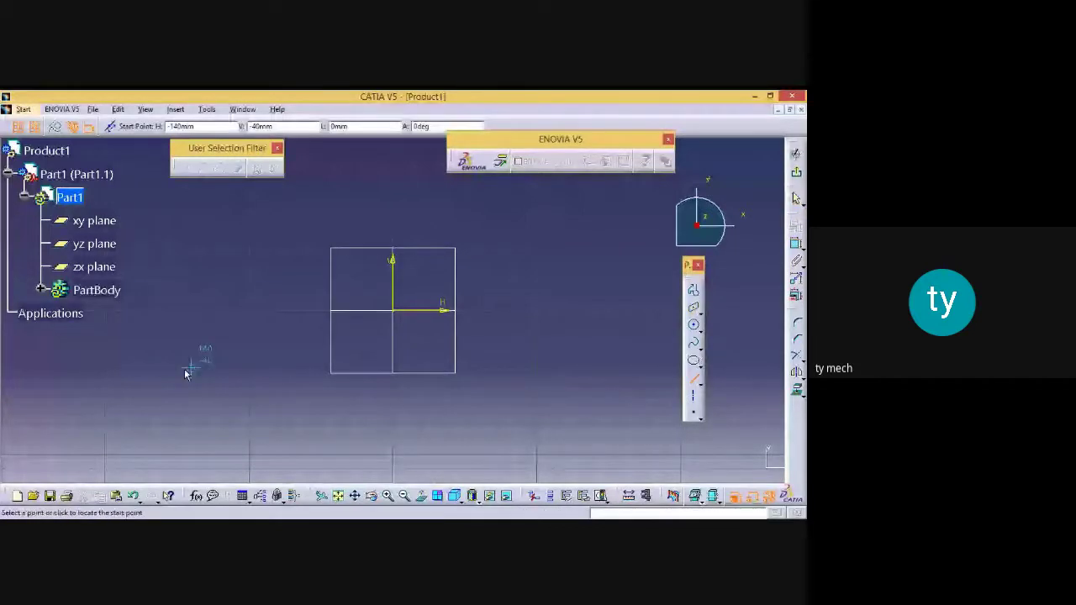
left_click(187, 373)
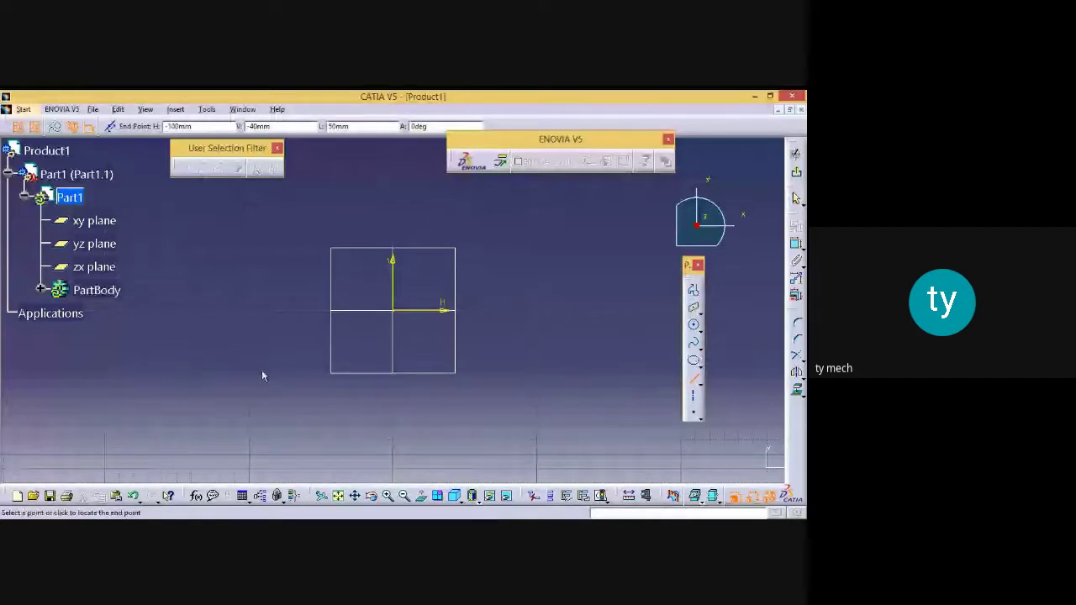
left_click(261, 376)
left_click(694, 378)
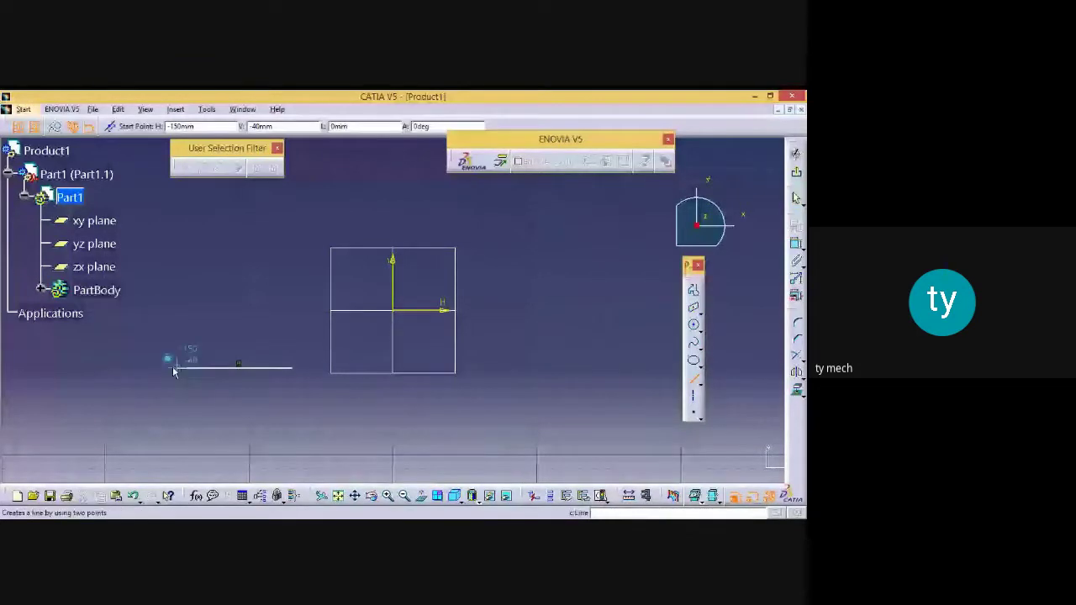
left_click(177, 227)
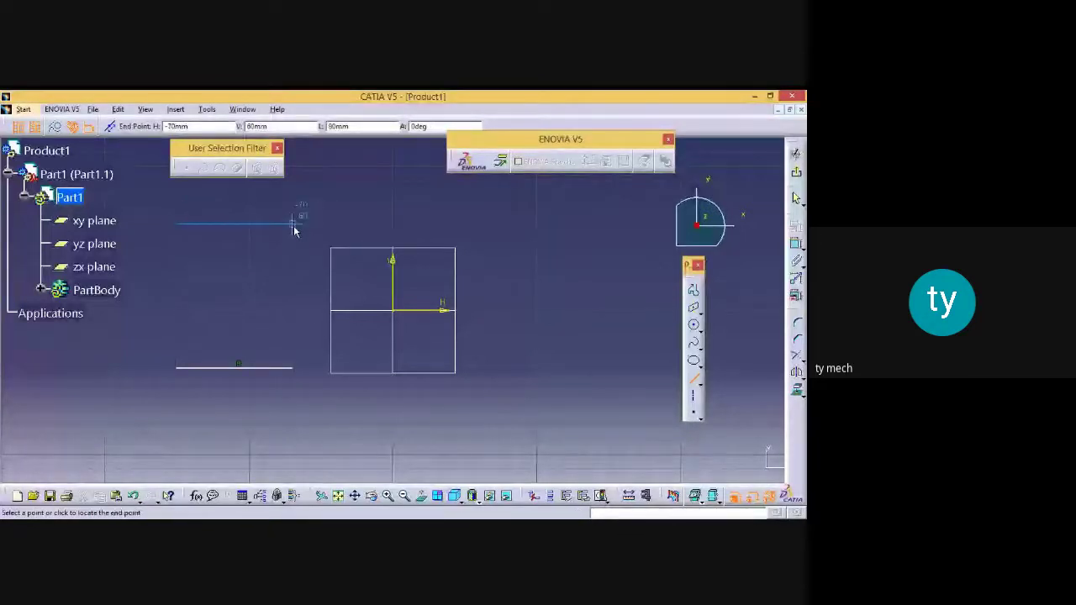
left_click(293, 226)
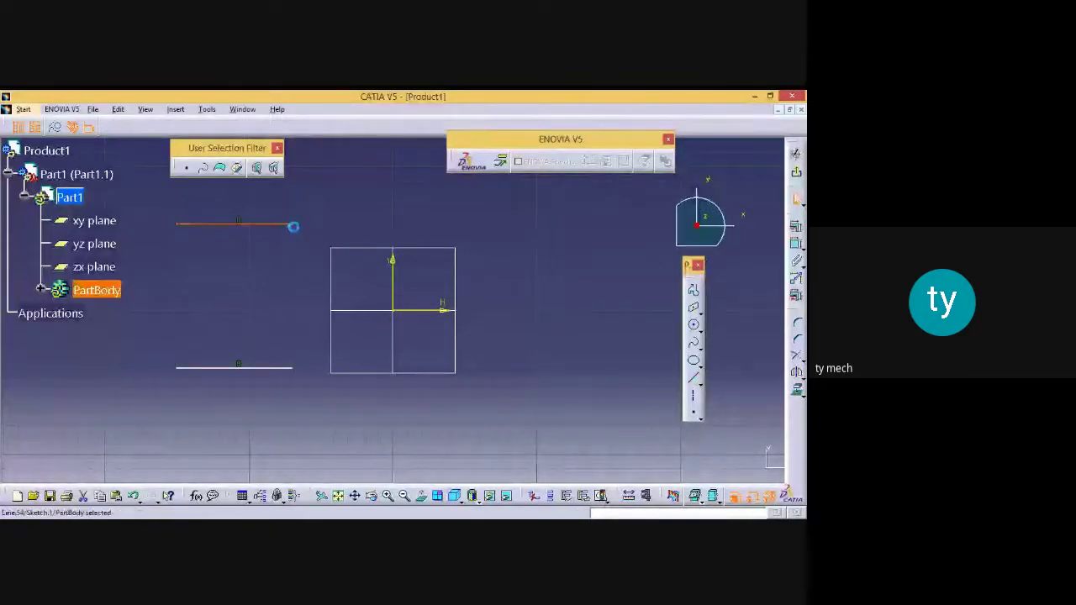
Try to create a centred parallelogram from the two aligned horizontal lines, cancel the command and undo both lines
left_click(692, 309)
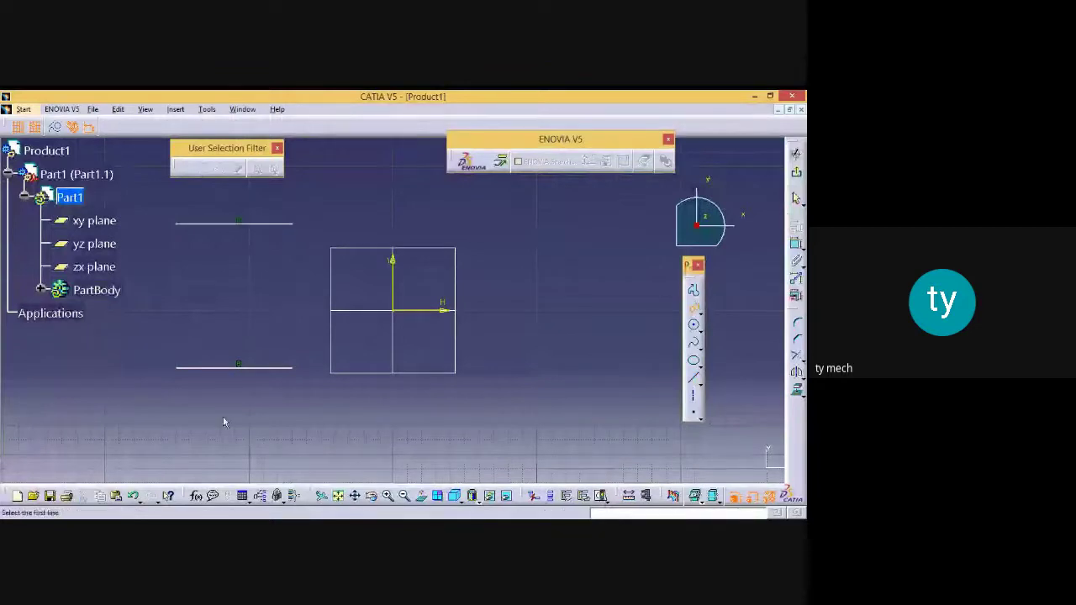
left_click(292, 369)
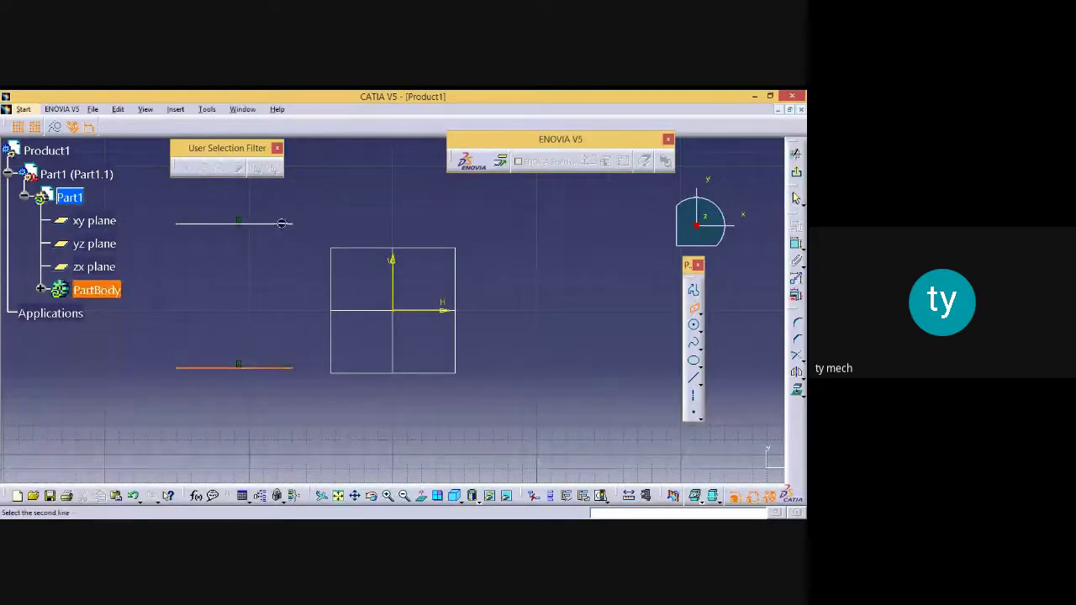
key("Escape")
key("Escape")
key("ctrl+z")
key("ctrl+z")
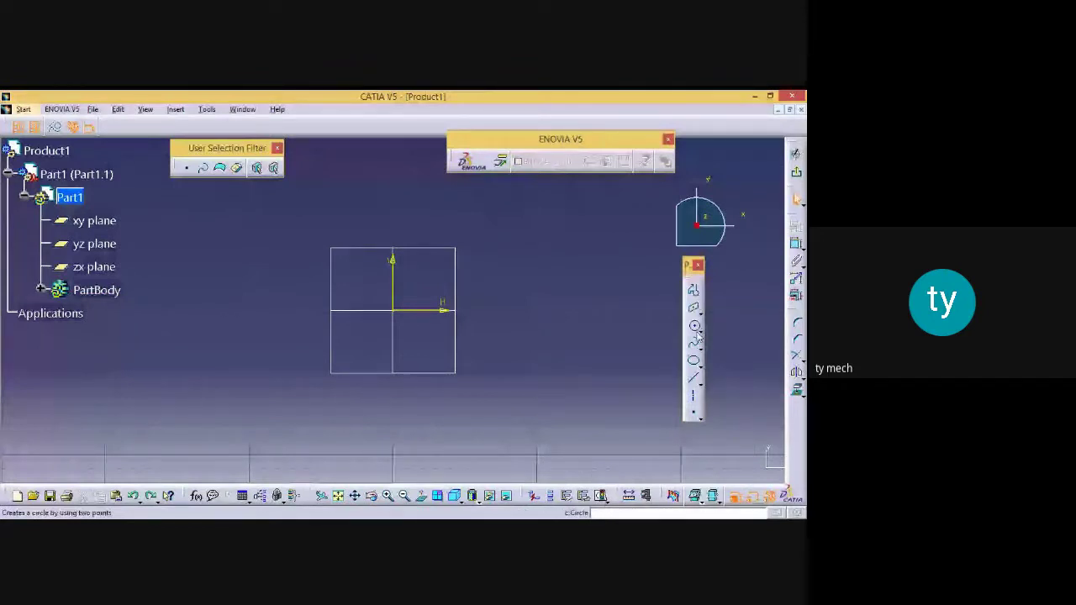
Sketch a rectangle about 90 mm wide and 60 mm high across the negative H axis, beside the plane squares
left_click(700, 313)
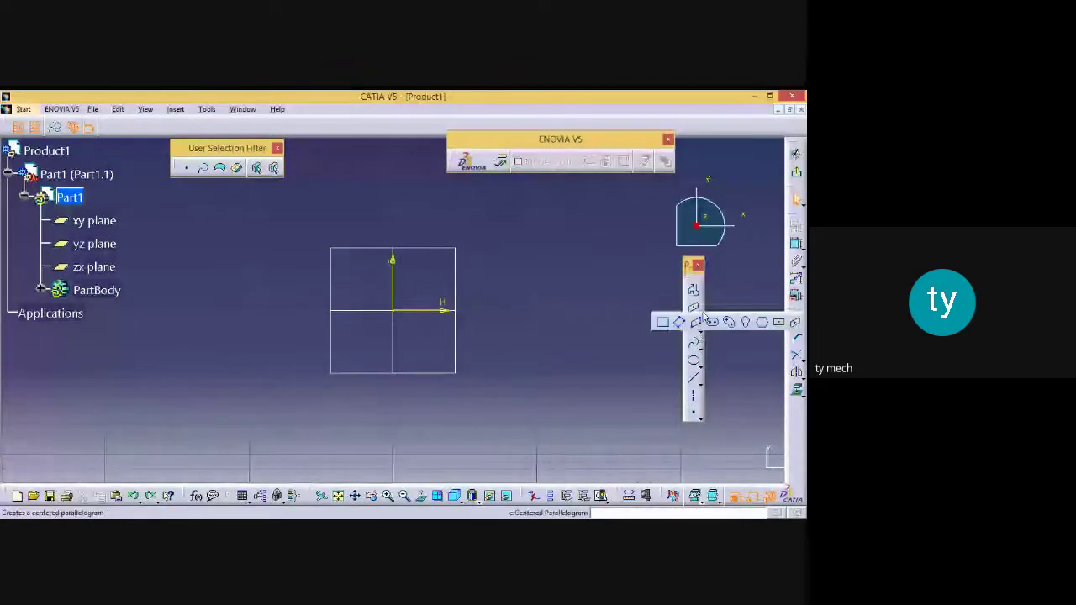
left_click(662, 322)
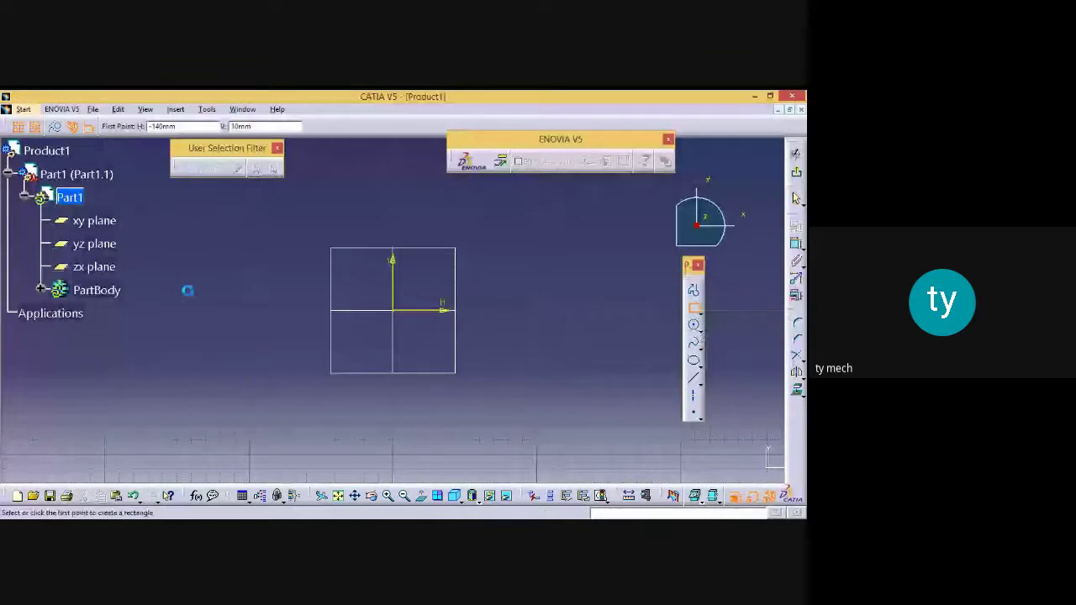
left_click(190, 295)
left_click(321, 382)
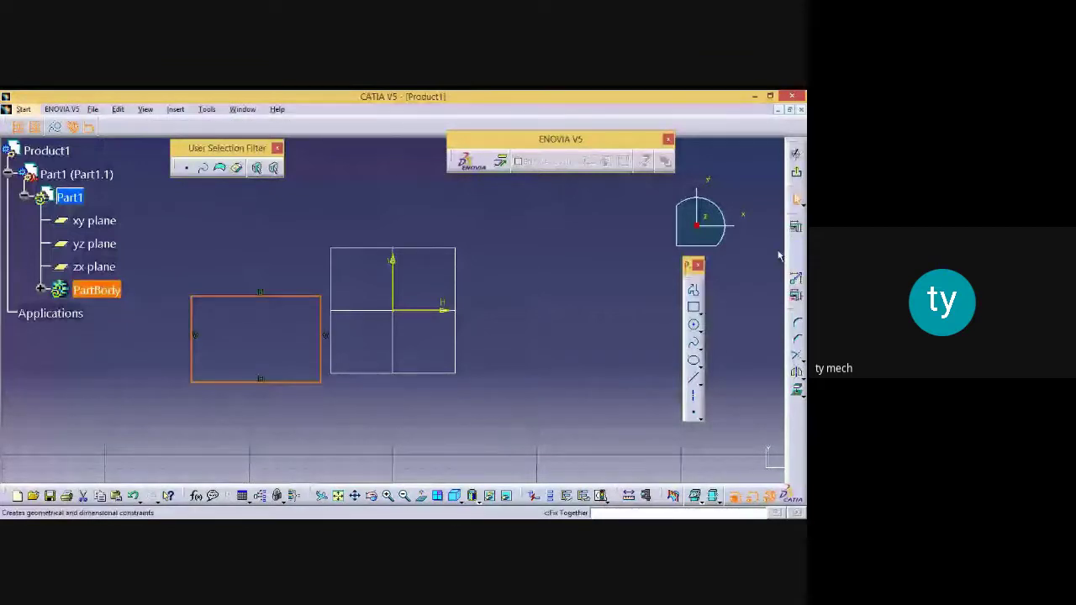
Create a centred parallelogram from the rectangle's left and bottom edges, reaching above the rectangle, and remove it together with the rectangle
left_click(699, 313)
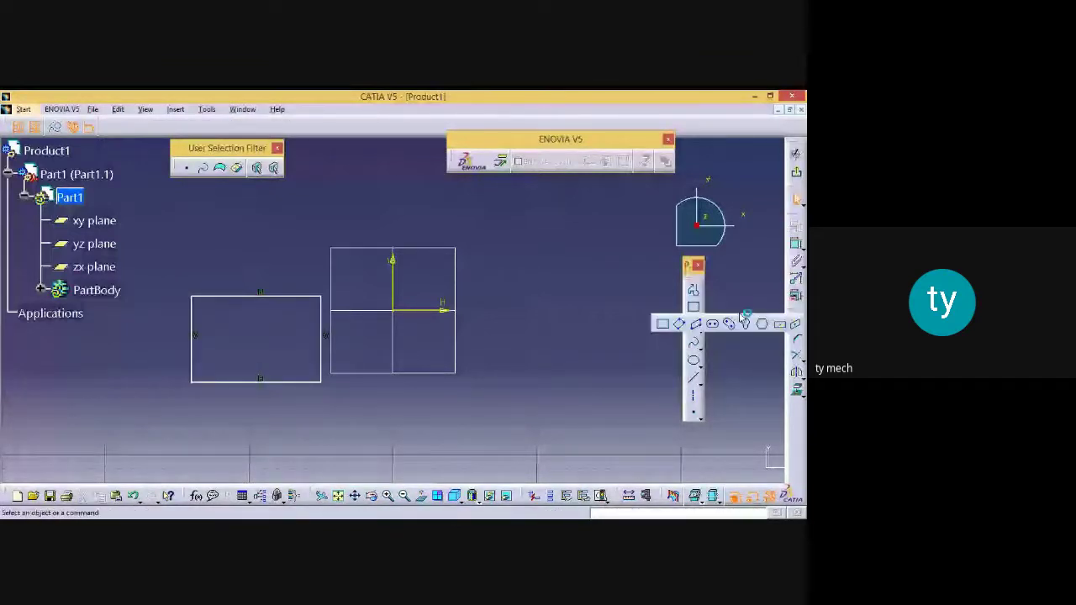
left_click(744, 321)
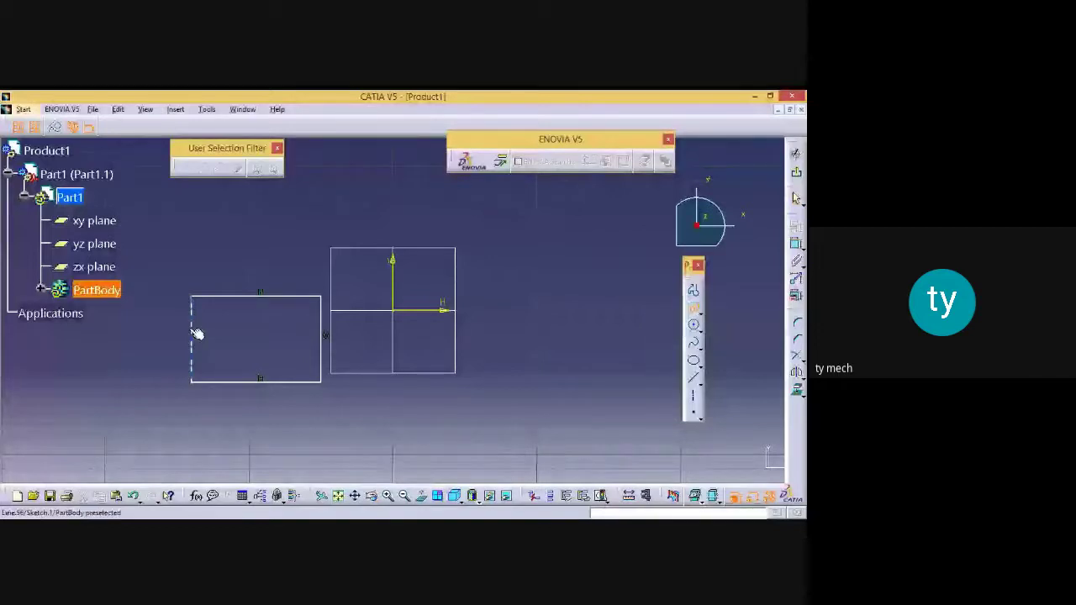
left_click(193, 334)
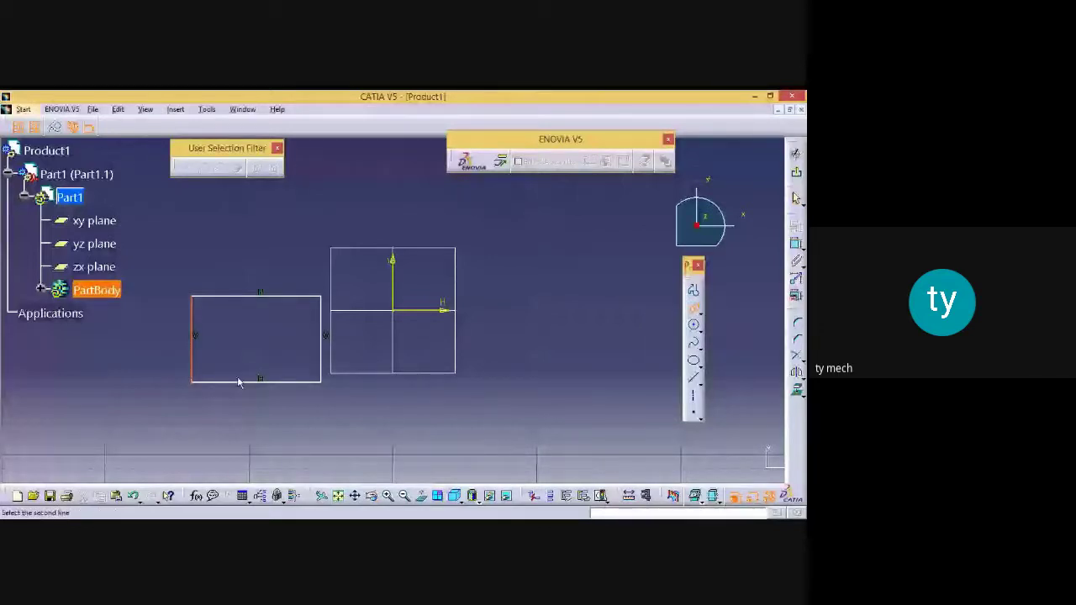
left_click(238, 381)
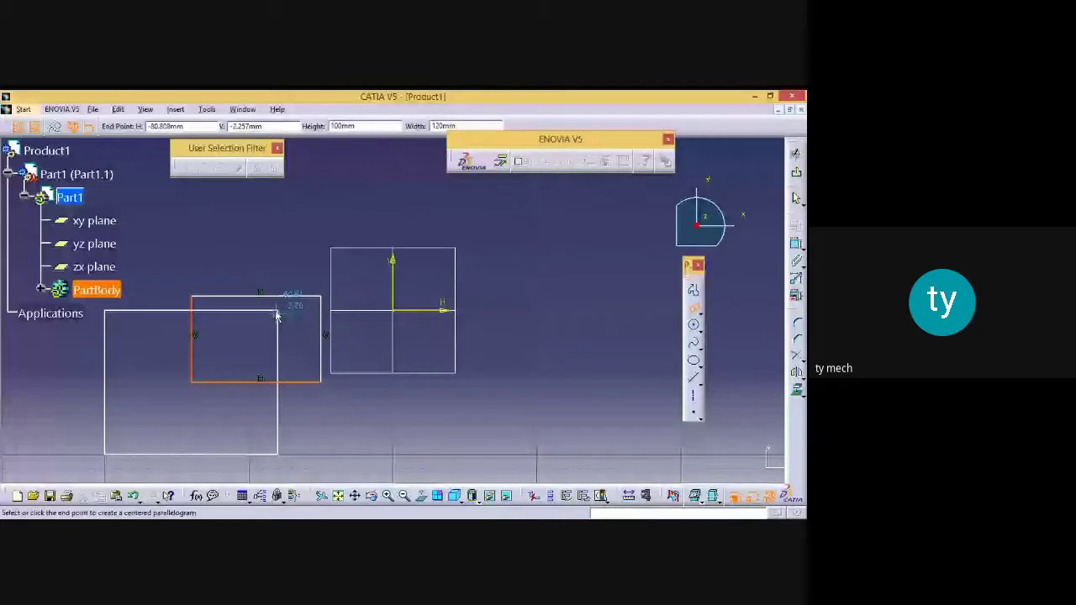
left_click(279, 268)
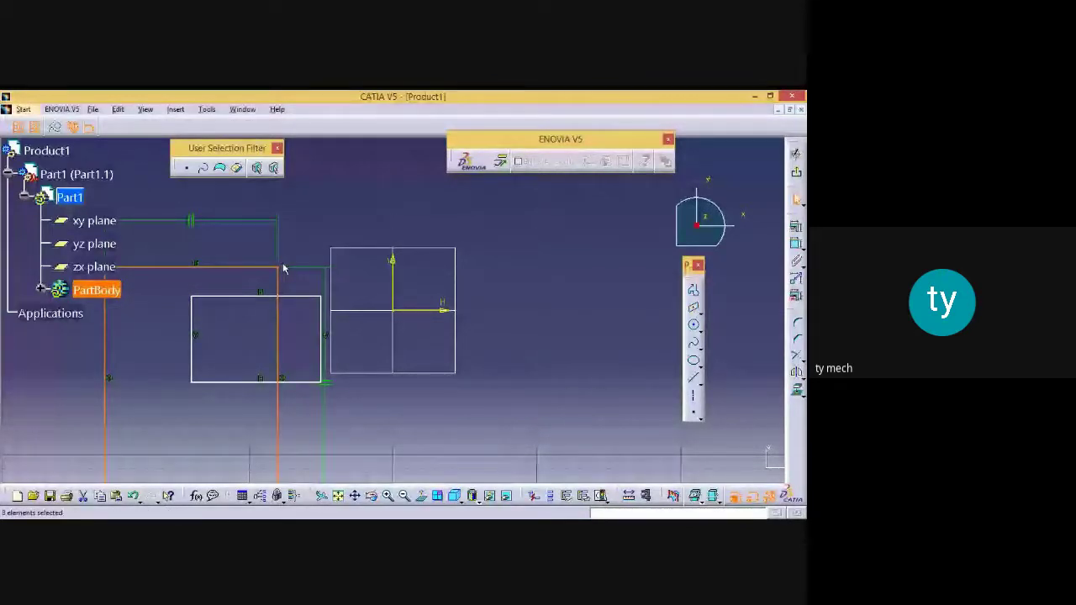
key("ctrl+z")
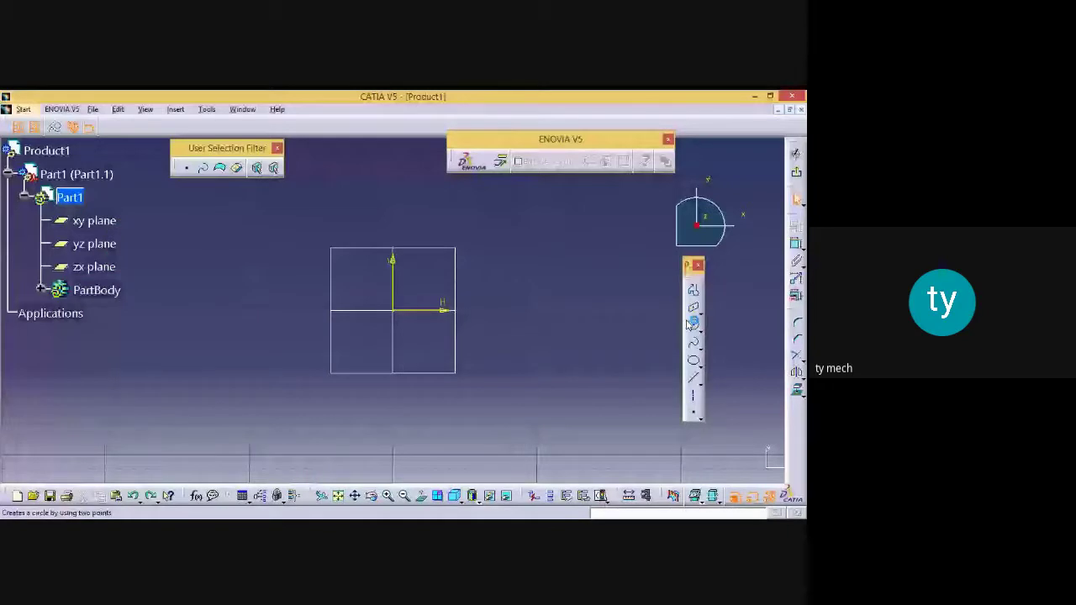
Sketch an open L-shaped profile with a vertical and a horizontal line, each about 90 mm, crossing the negative H axis
left_click(690, 323)
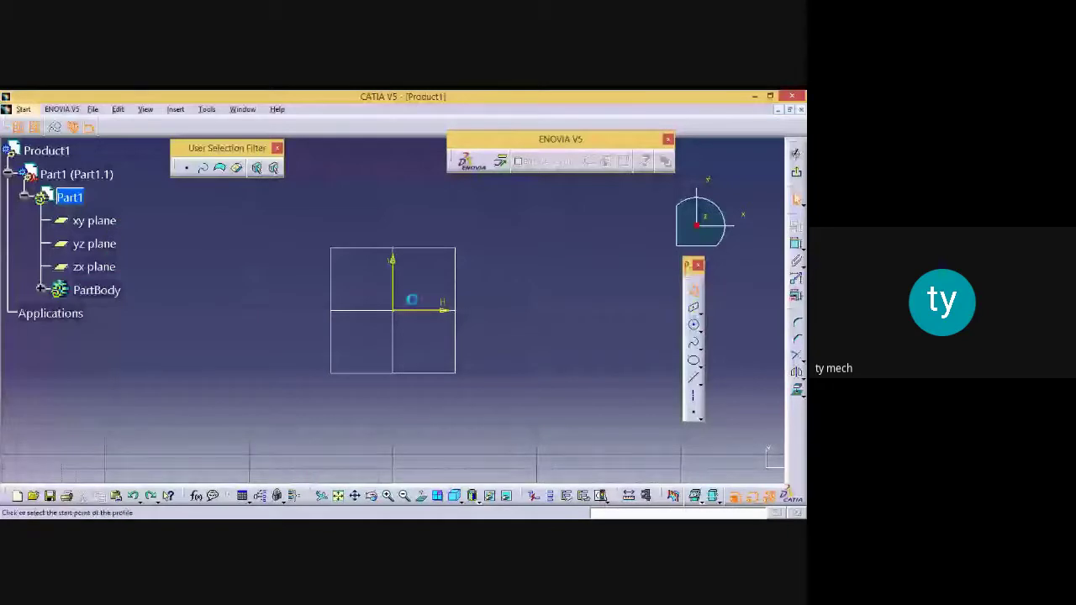
left_click(220, 240)
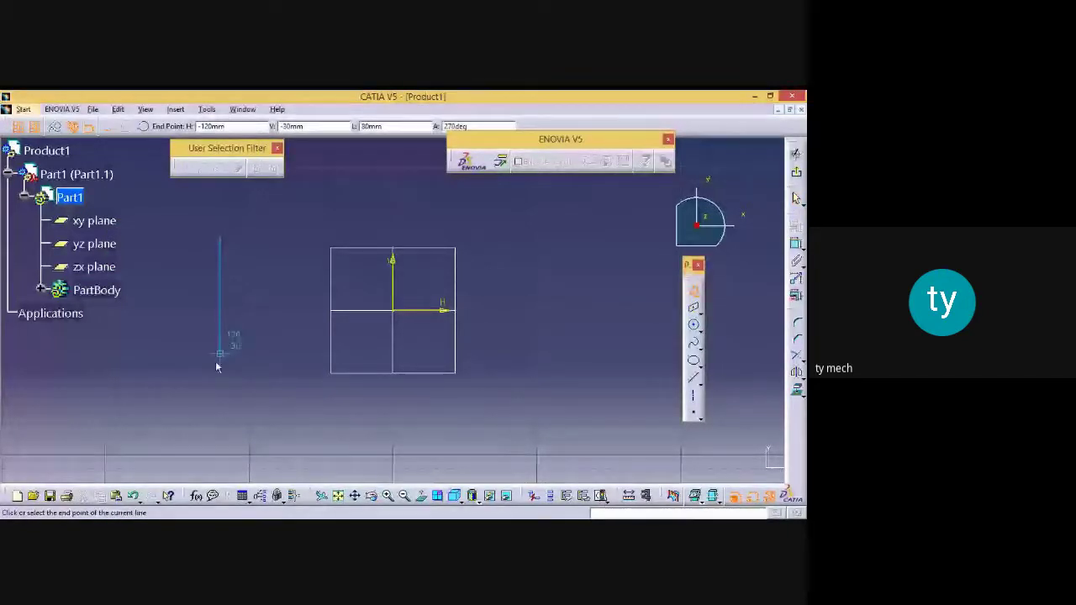
left_click(217, 367)
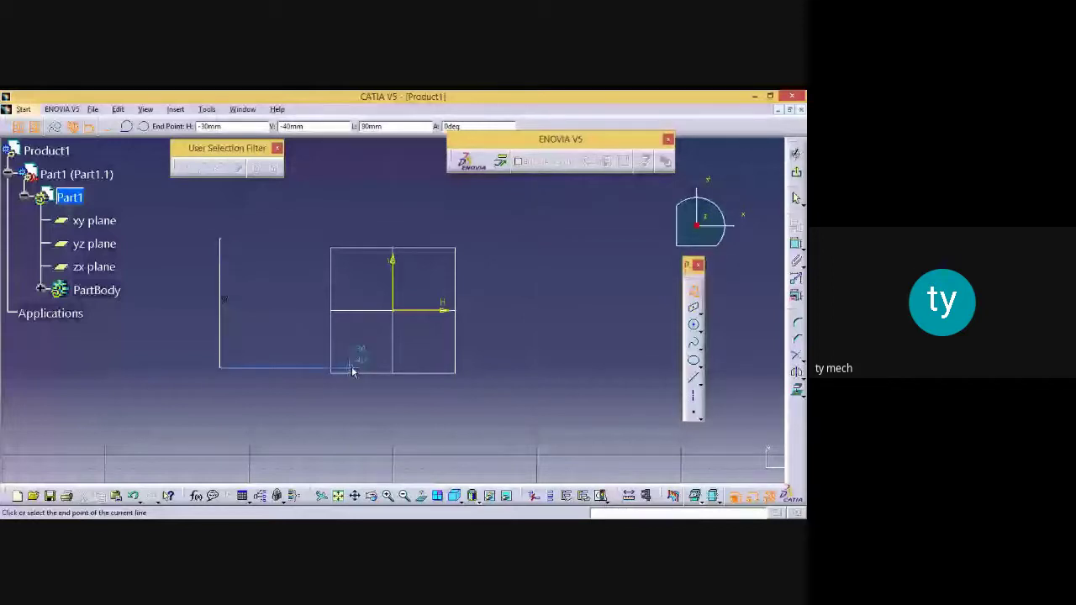
left_click(351, 369)
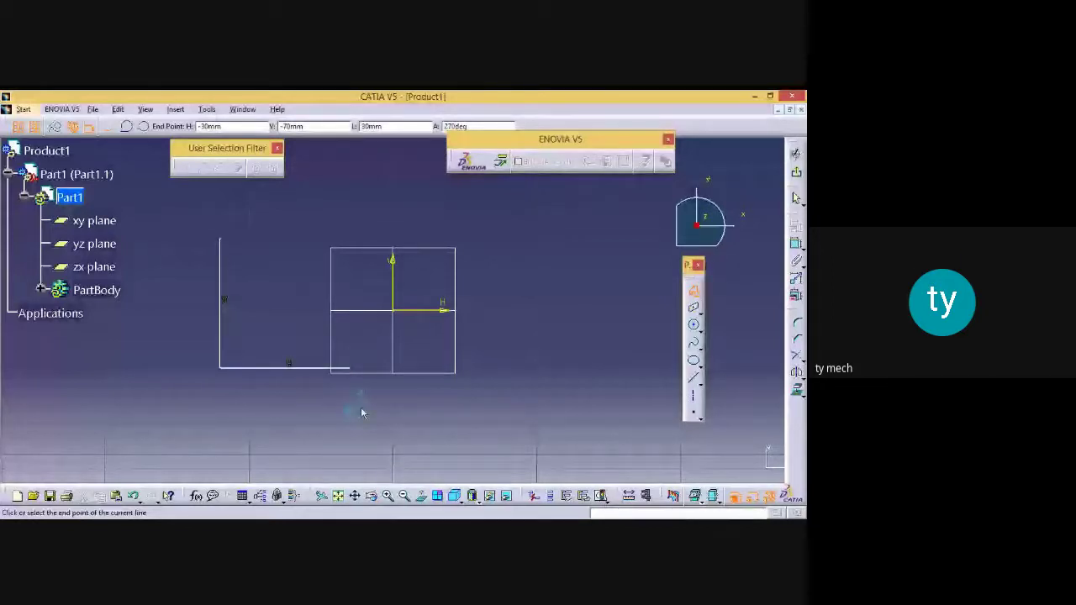
key("Escape")
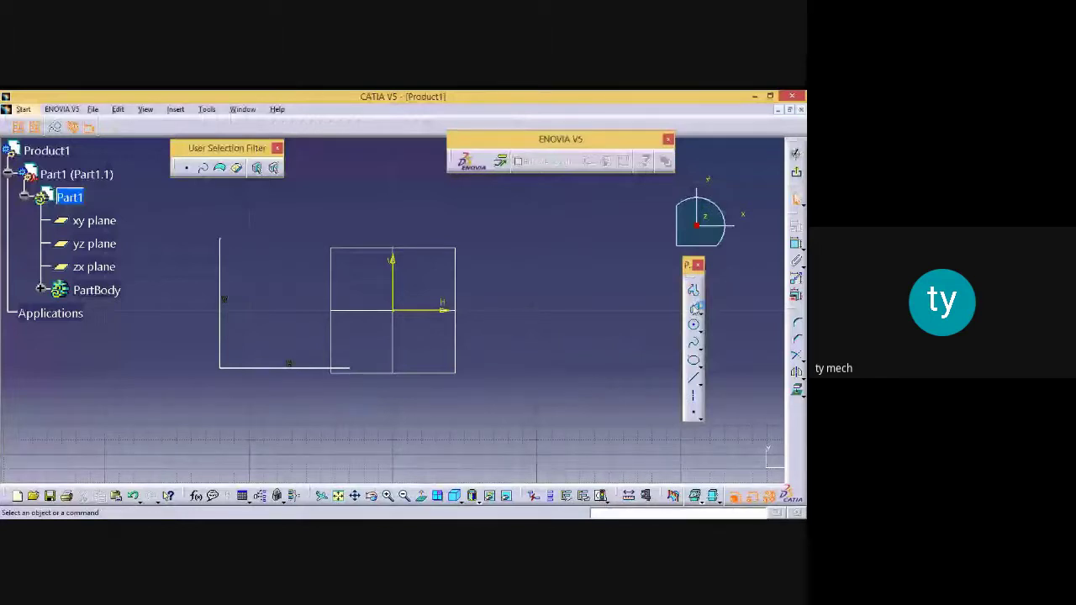
Create a centred parallelogram from the L-profile's horizontal and vertical lines, centred on their corner, and delete it together with the L-profile
left_click(698, 310)
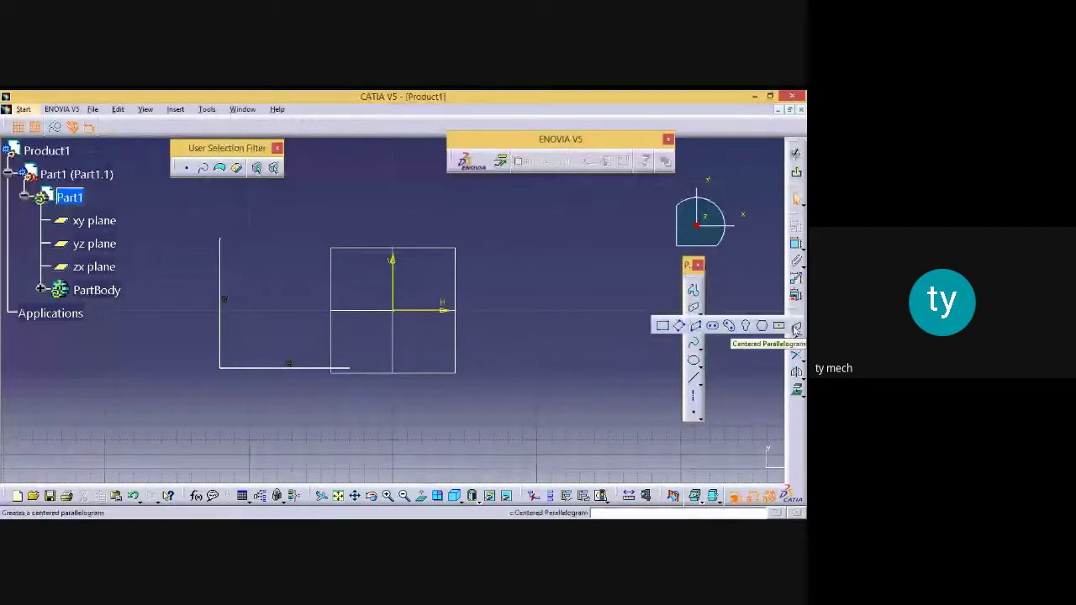
left_click(798, 328)
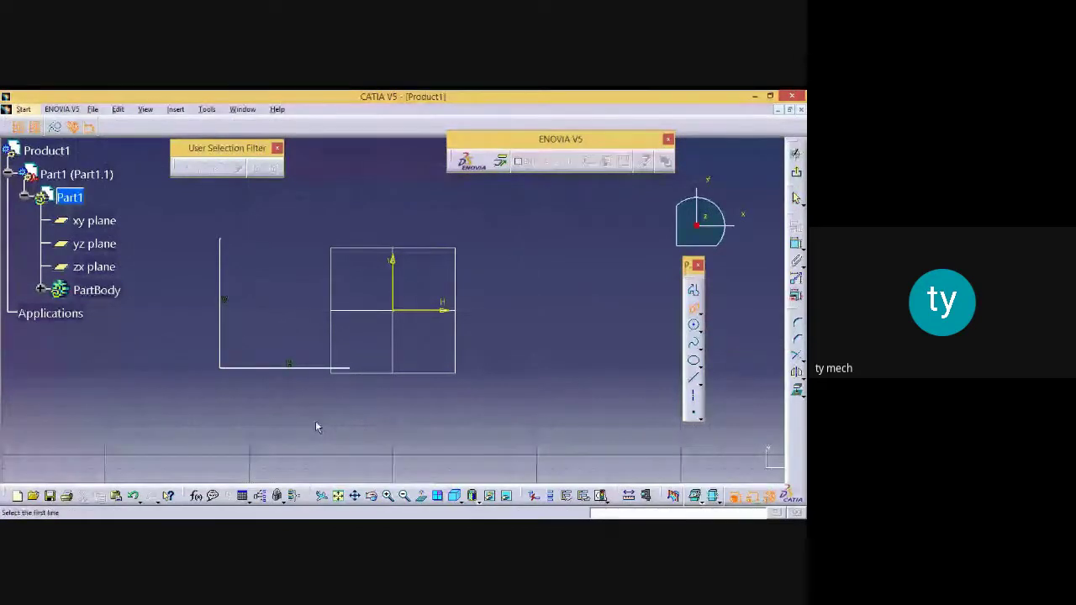
left_click(328, 368)
left_click(222, 303)
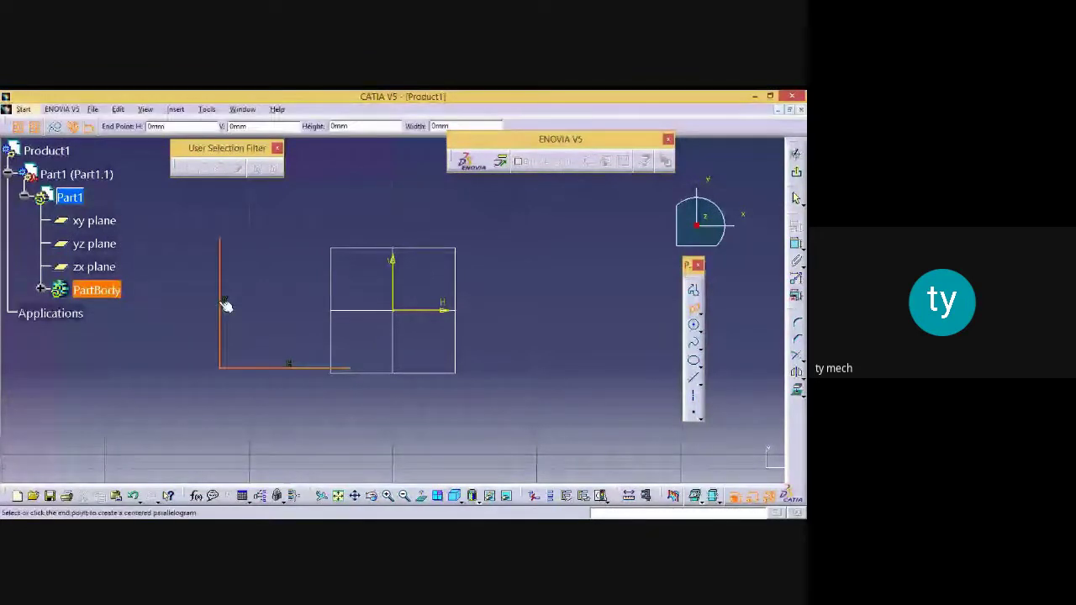
left_click(275, 297)
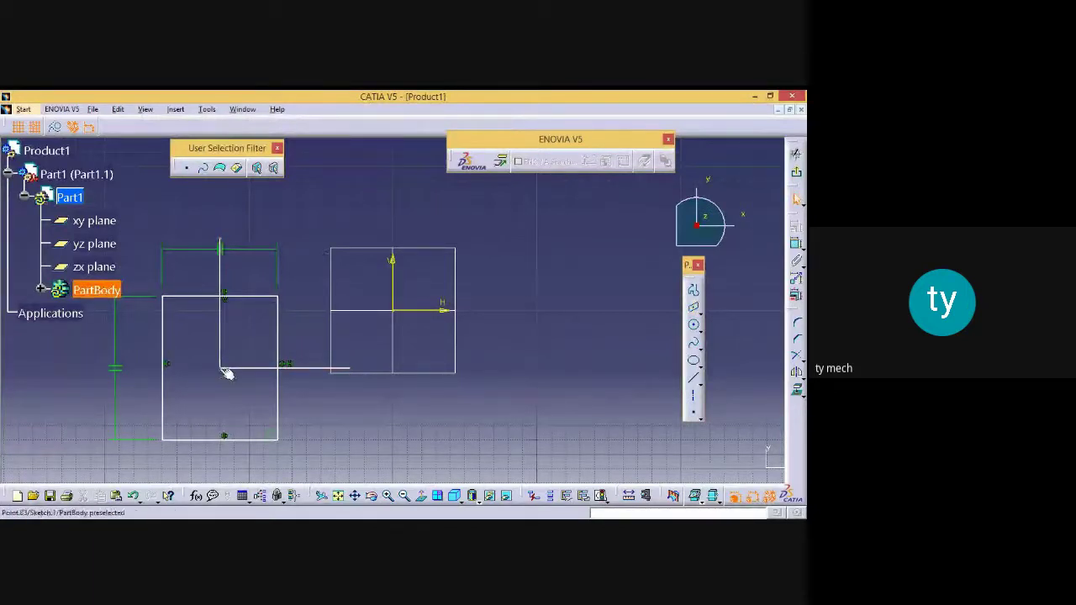
mouse_move(332, 224)
left_mouse_down()
mouse_move(115, 395)
mouse_move(116, 468)
left_mouse_up()
key("Delete")
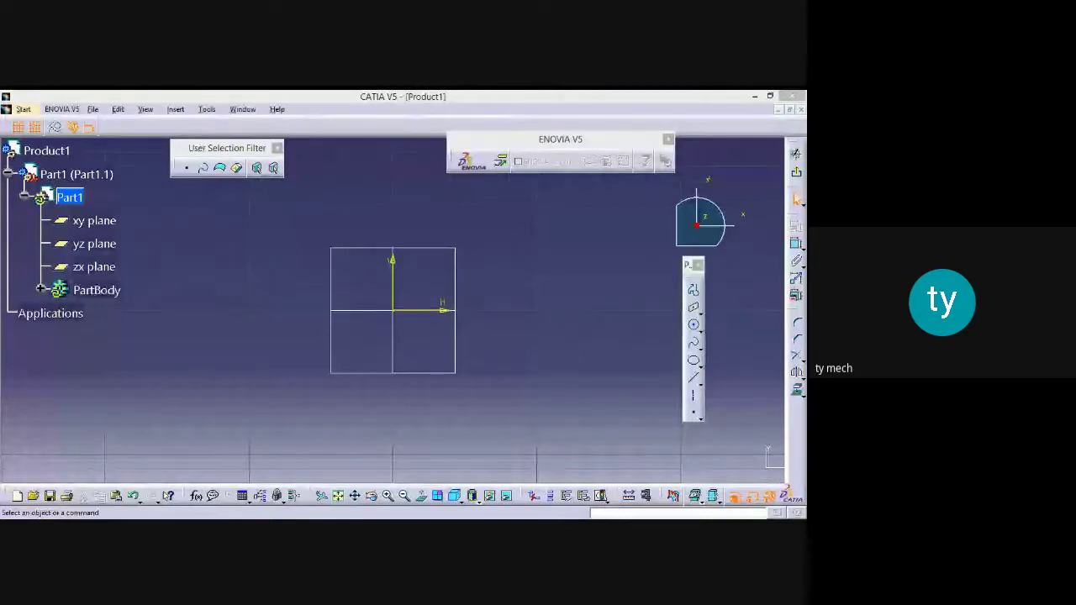
Draw a circle centred on the negative H axis at H -110 mm, V 0 mm, and delete it
key("alt+Tab")
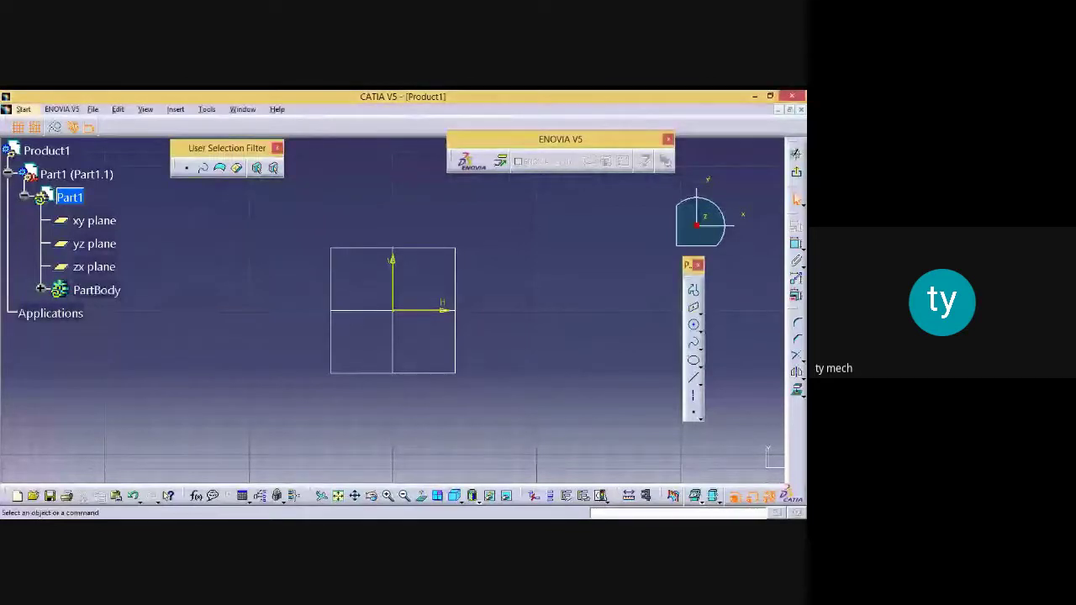
left_click(699, 344)
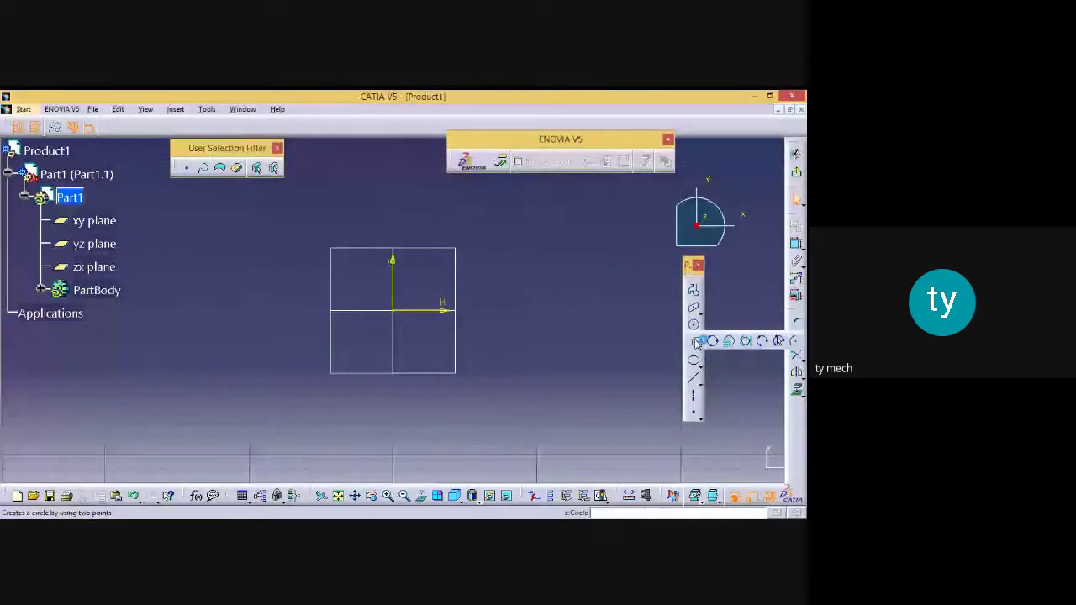
left_click(697, 341)
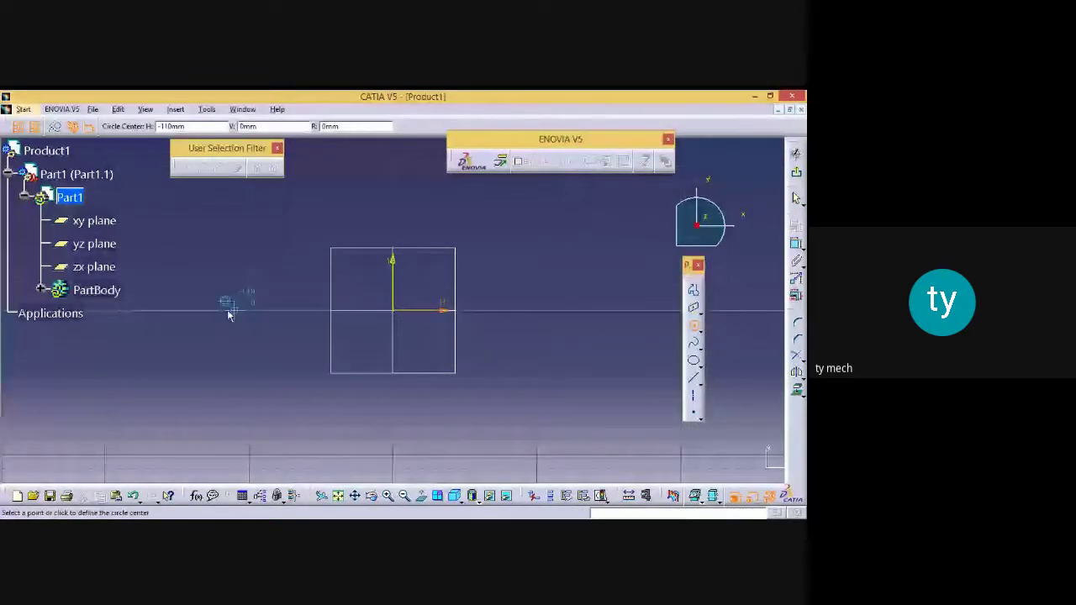
left_click(228, 311)
left_click(286, 369)
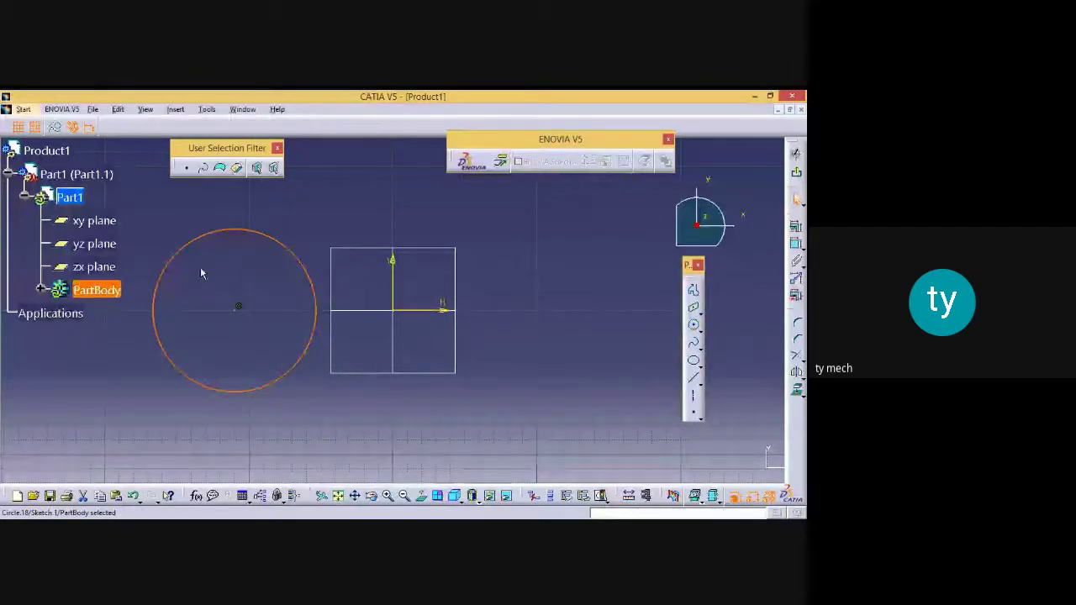
key("Delete")
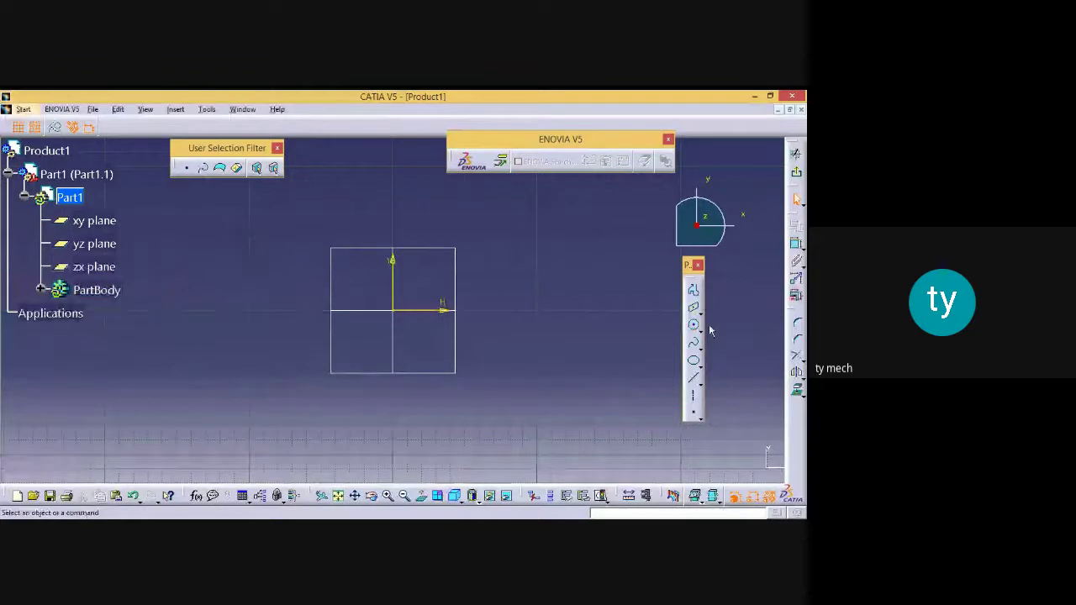
Draw a three-point circle of about 50 mm radius overlapping the negative-H side of the plane squares, and delete it
left_click(702, 331)
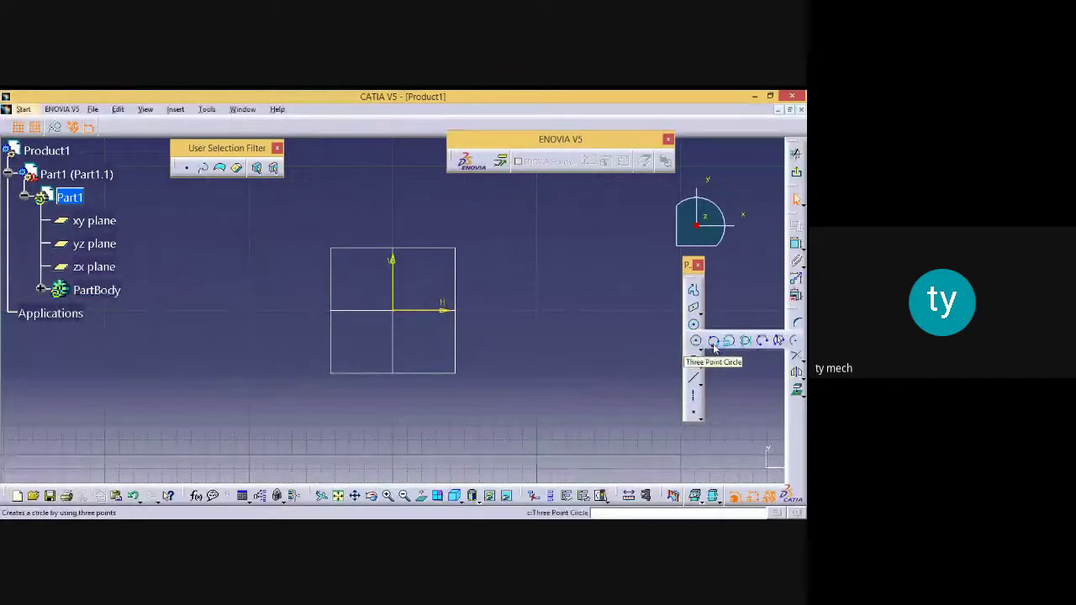
left_click(713, 343)
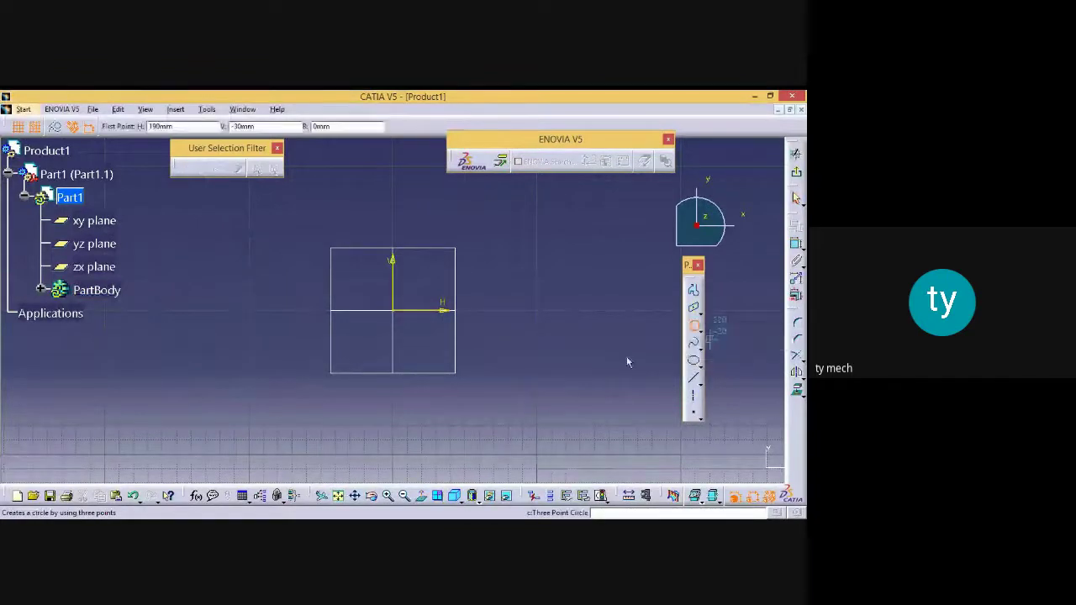
left_click(279, 240)
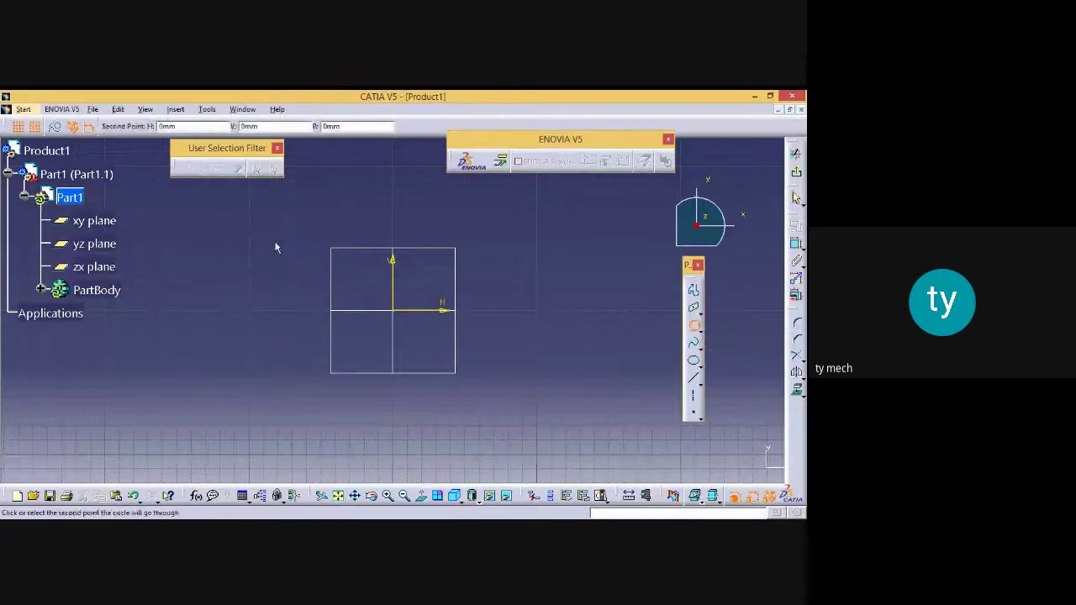
left_click(354, 353)
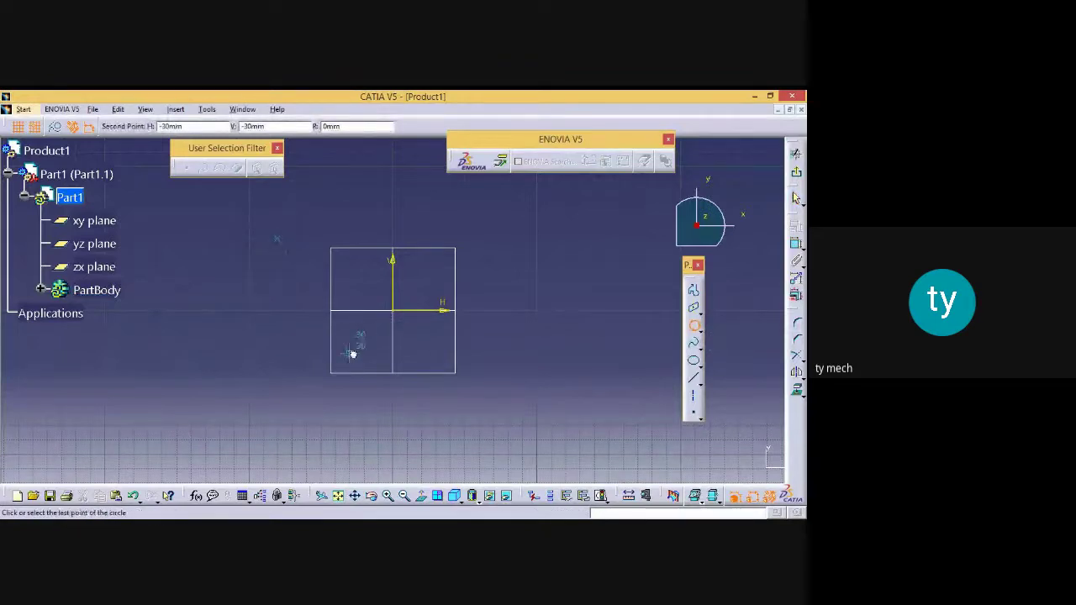
left_click(254, 375)
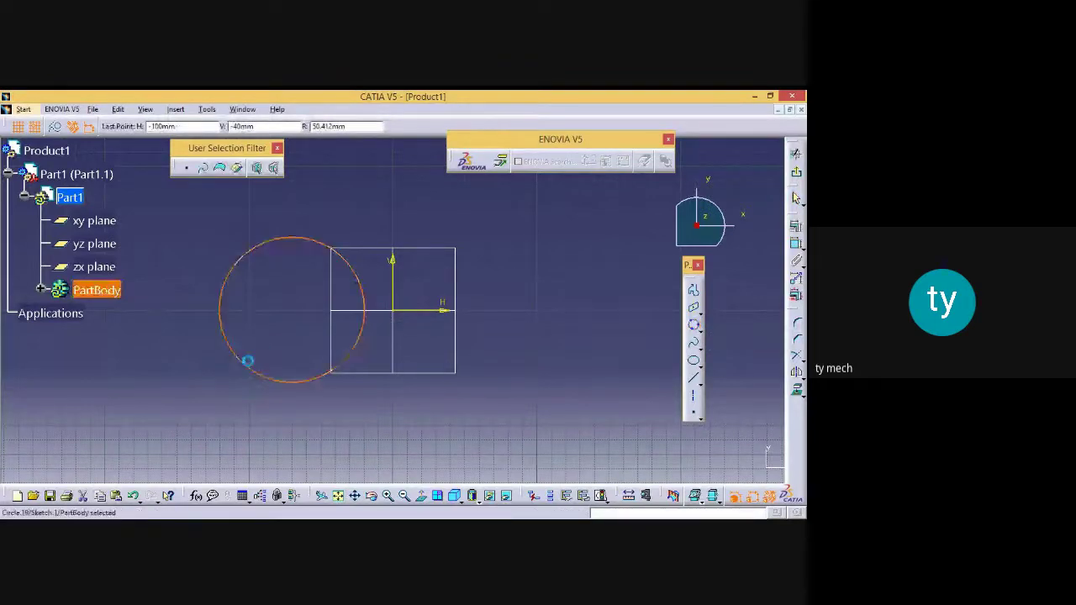
left_click_drag(191, 204, 283, 324)
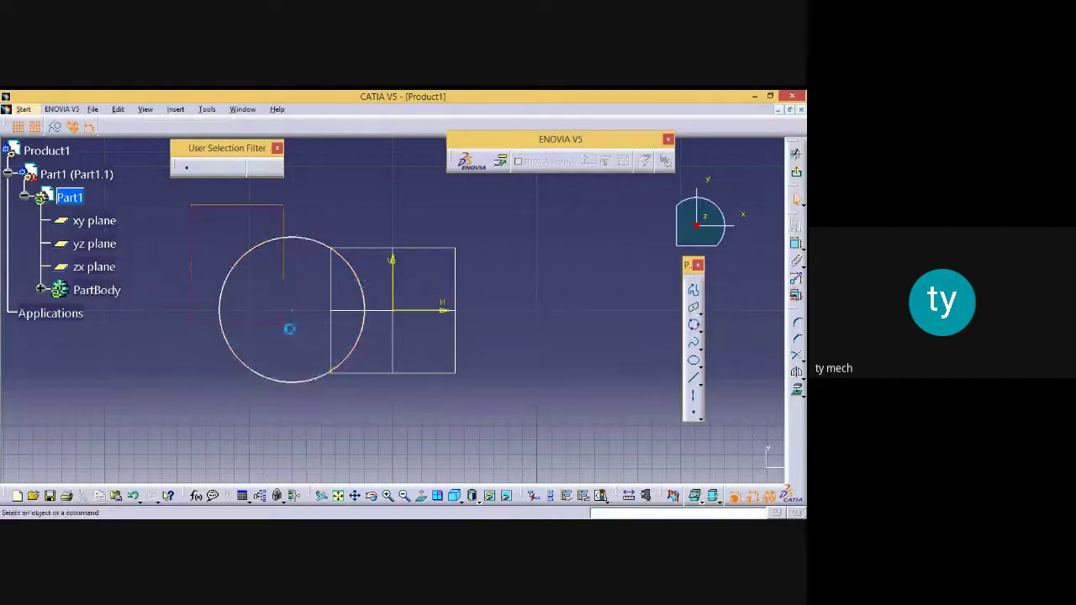
key("Delete")
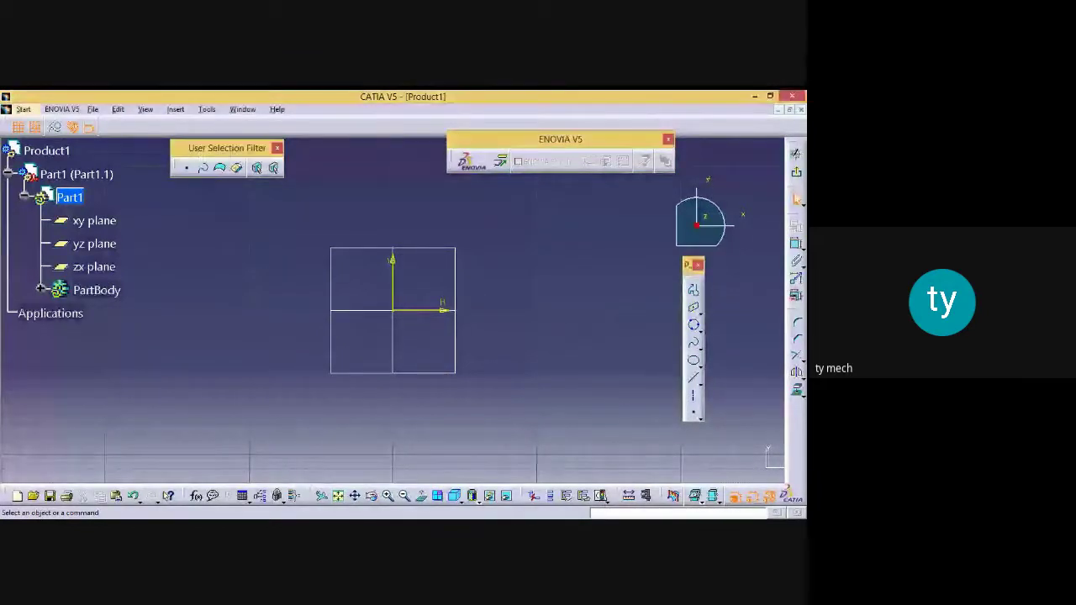
left_click(697, 330)
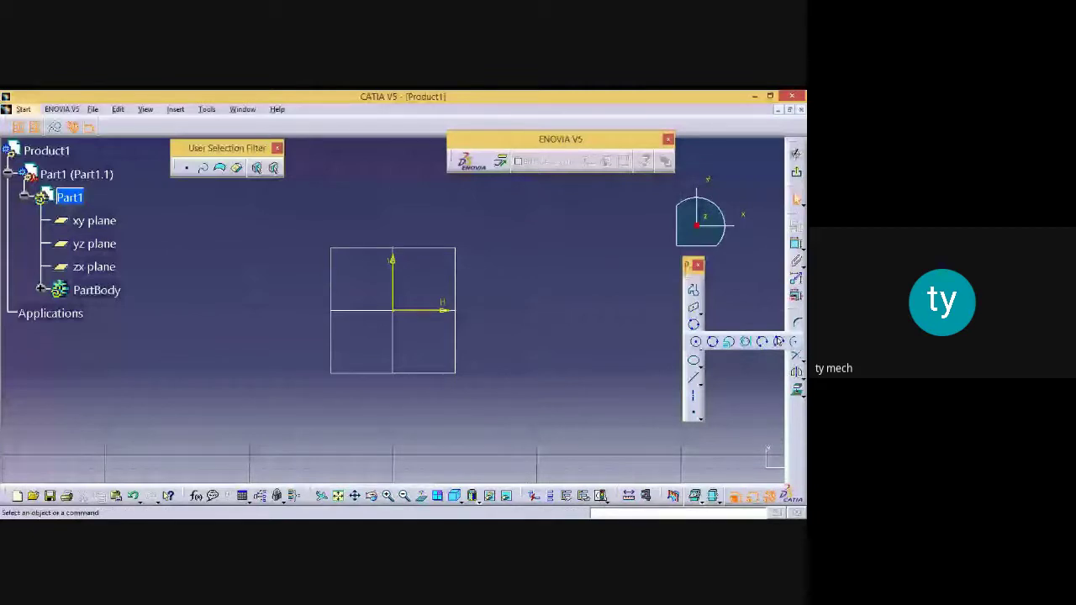
key("alt+Tab")
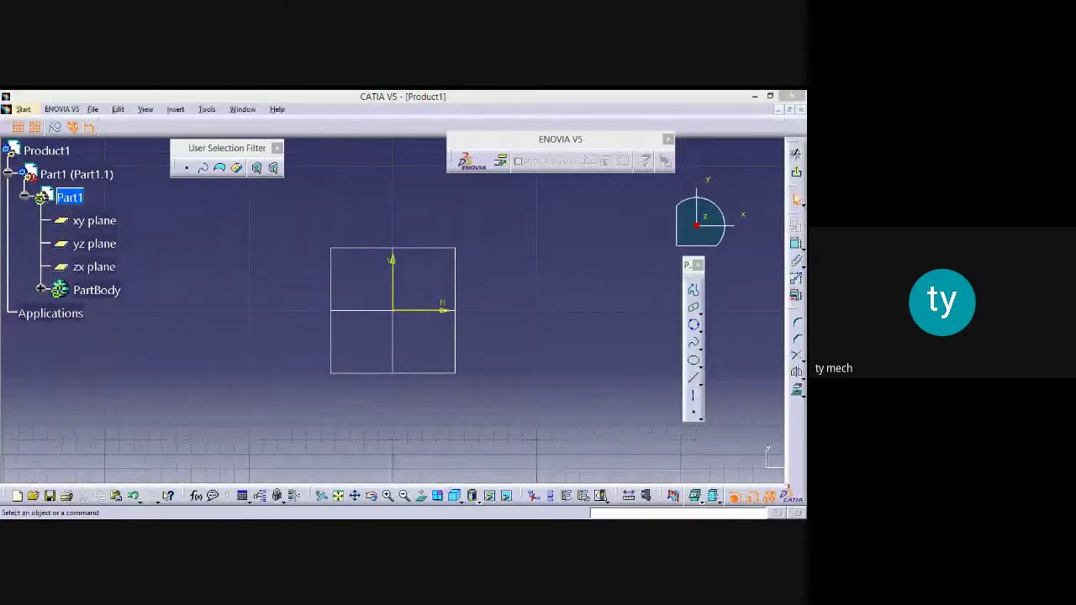
key("alt+Tab")
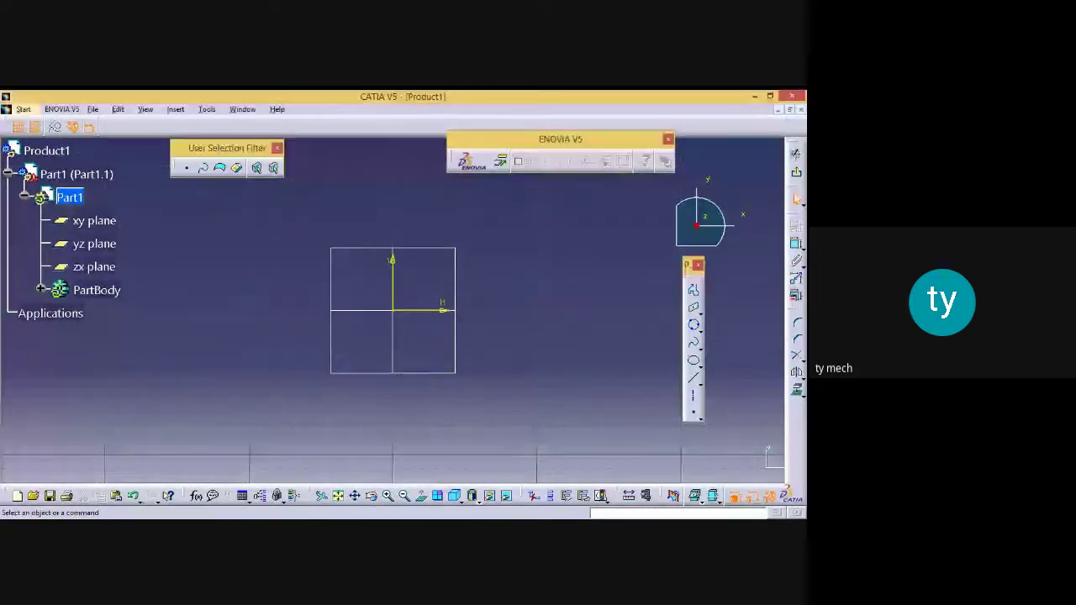
Sketch three separate slanted lines around the negative H axis: one below it, one above it, and one crossing the plane squares' edge
left_click(693, 382)
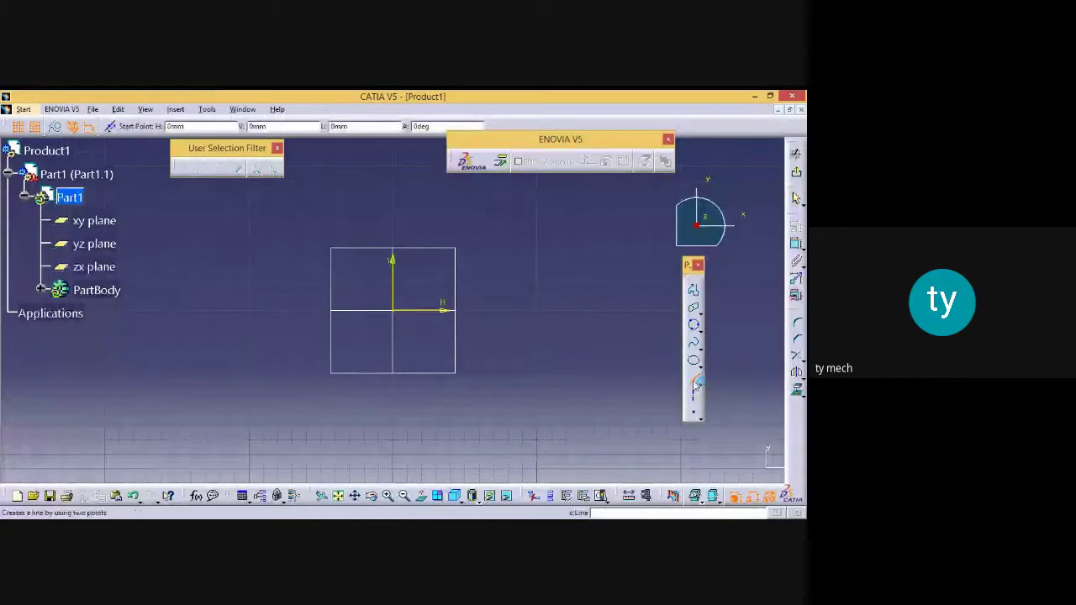
left_click(163, 328)
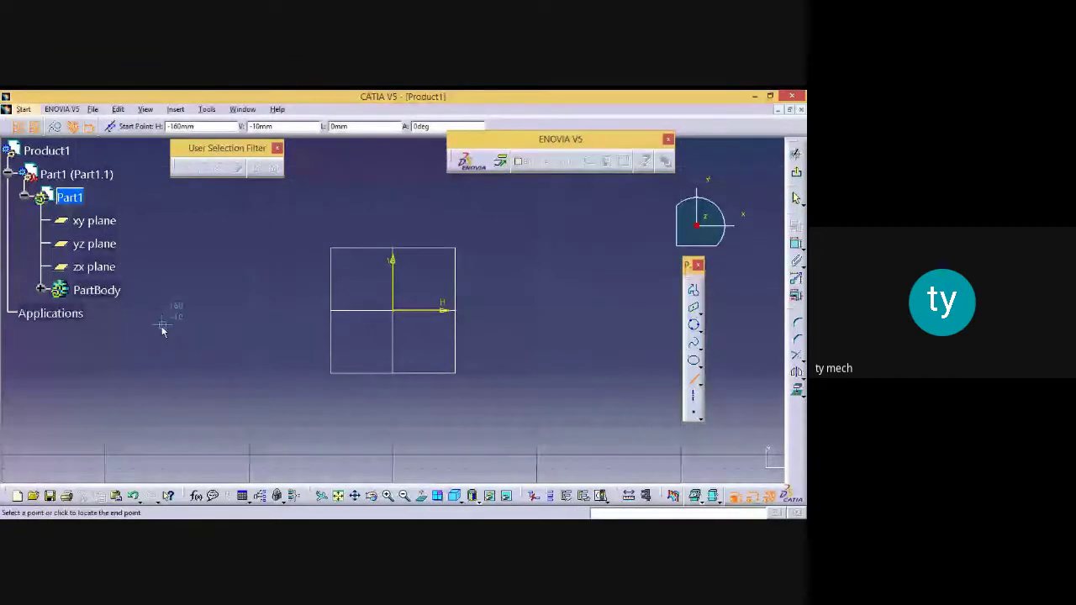
left_click(235, 412)
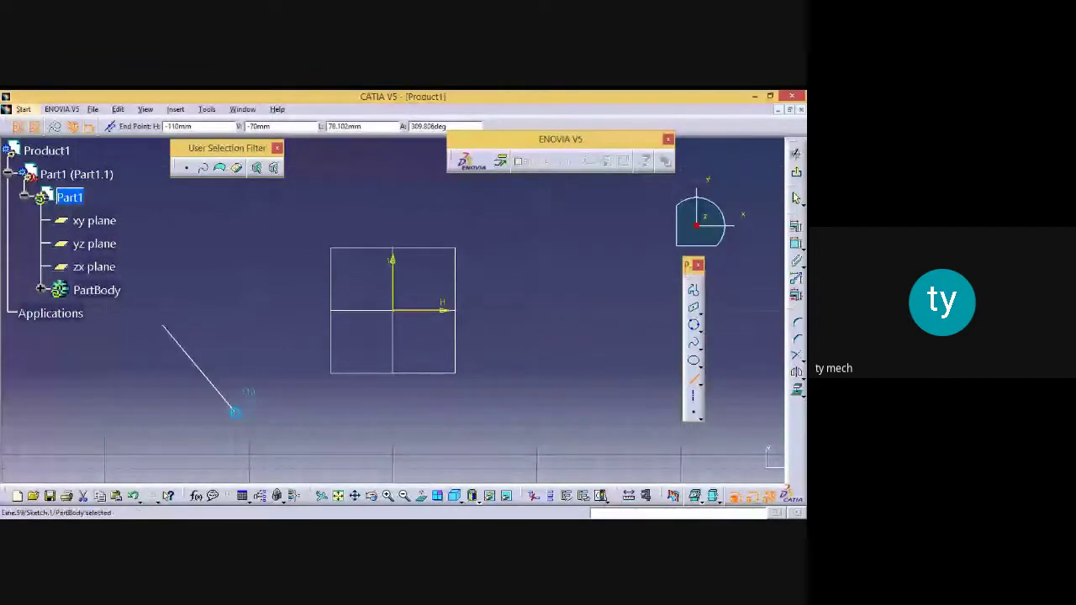
left_click(695, 379)
left_click(135, 281)
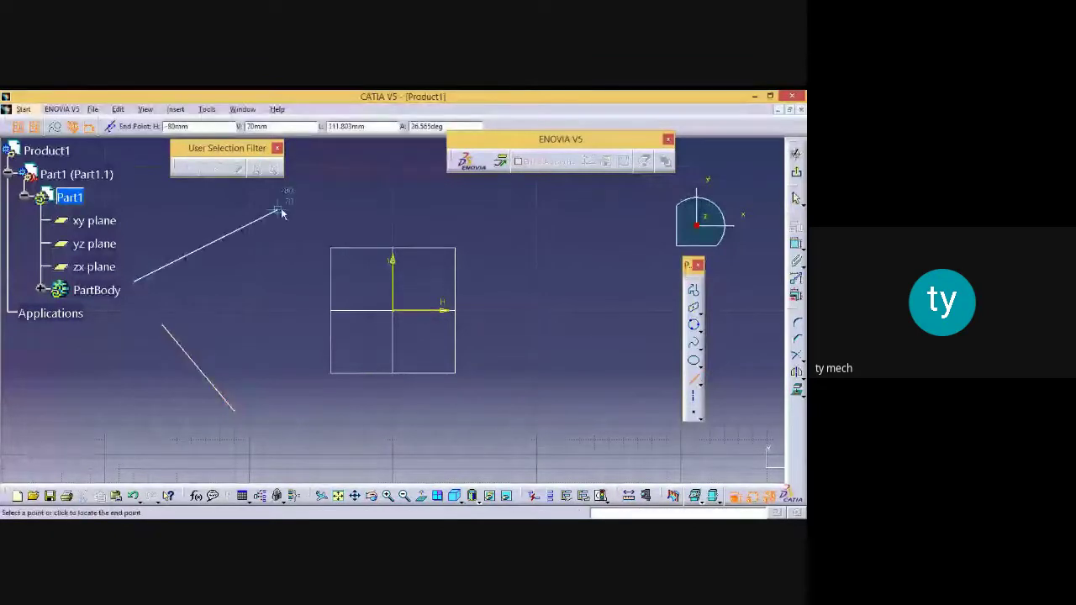
left_click(308, 180)
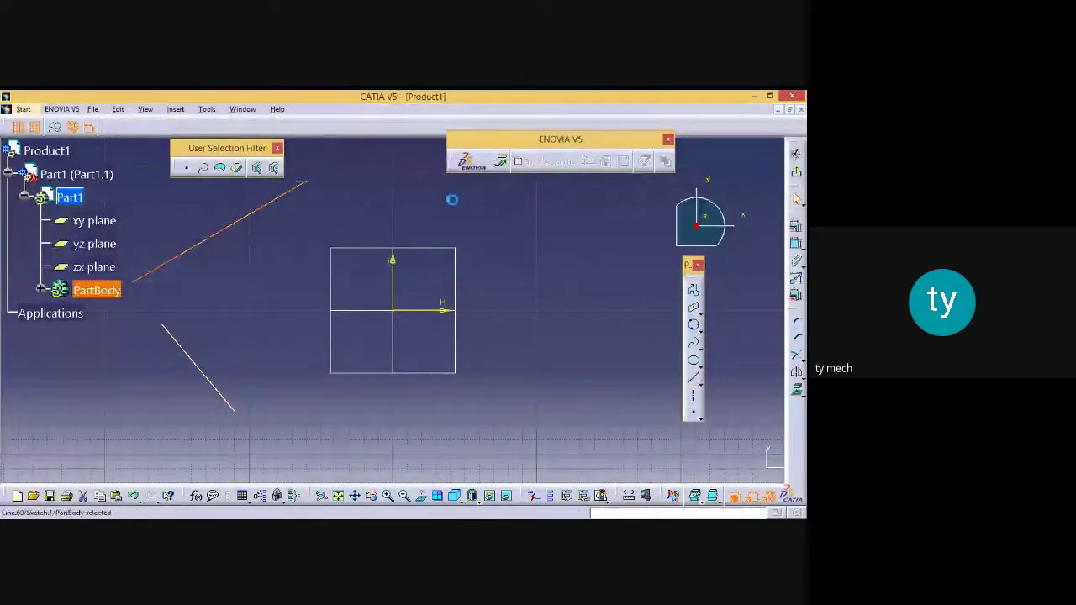
left_click(695, 380)
left_click(277, 229)
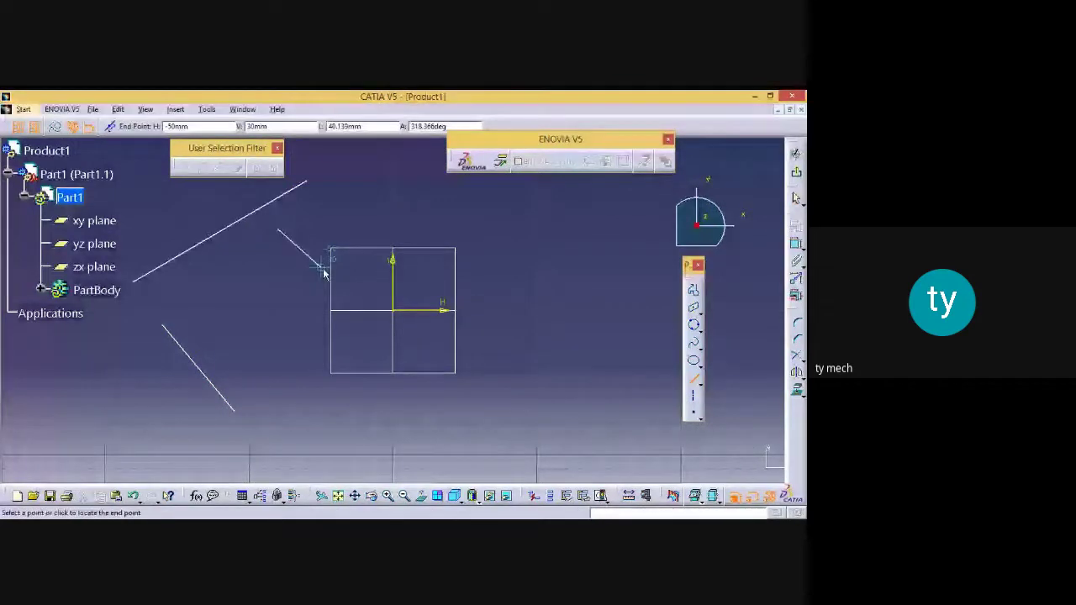
left_click(346, 391)
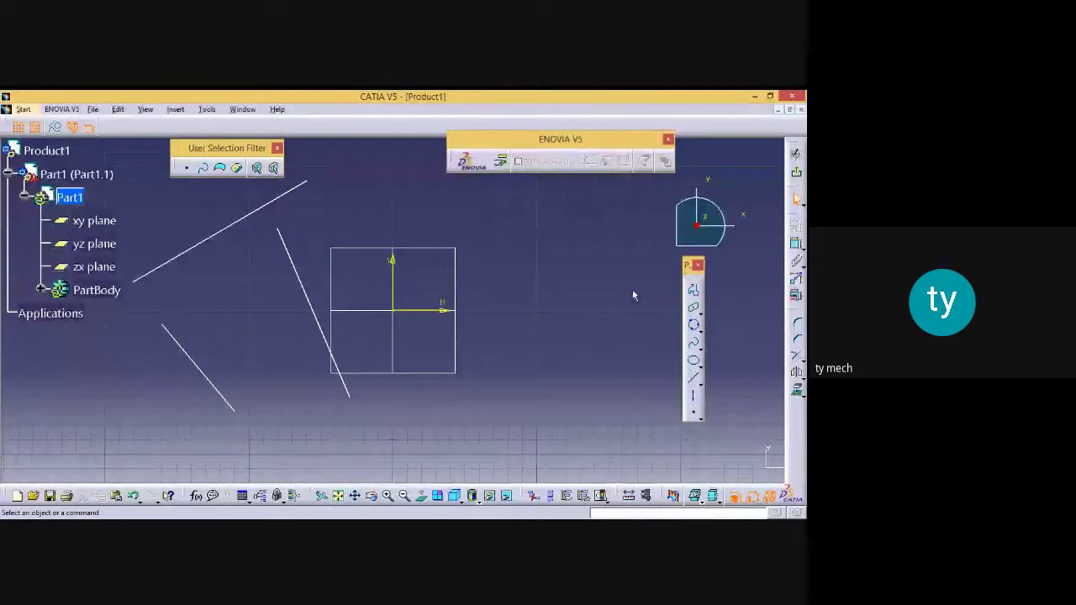
Create a three-point circle tangent to the three slanted lines, and delete it together with the lines
left_click(692, 329)
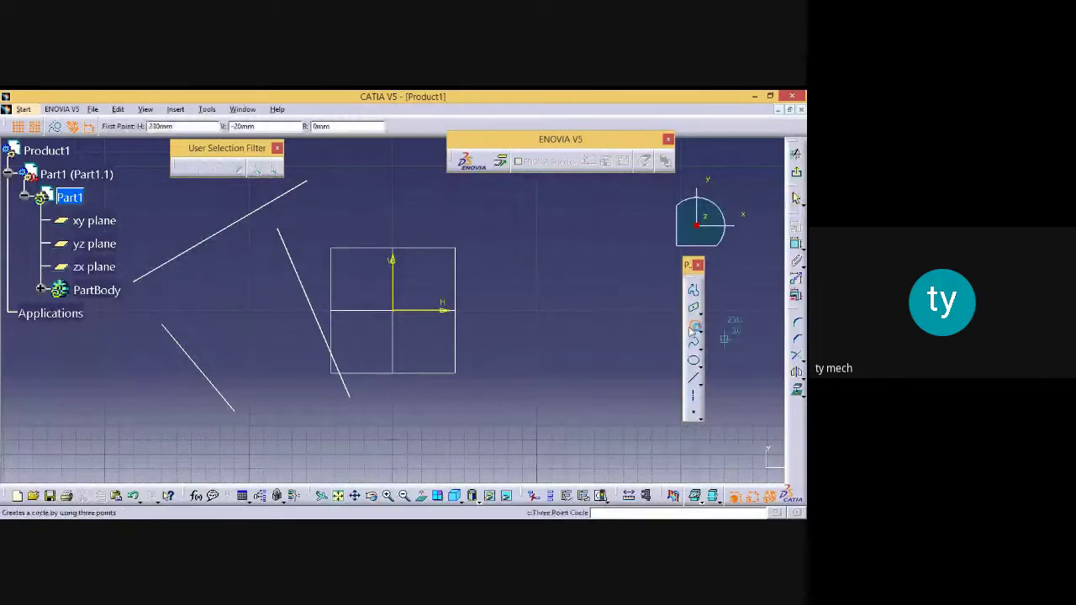
left_click(205, 239)
left_click(193, 357)
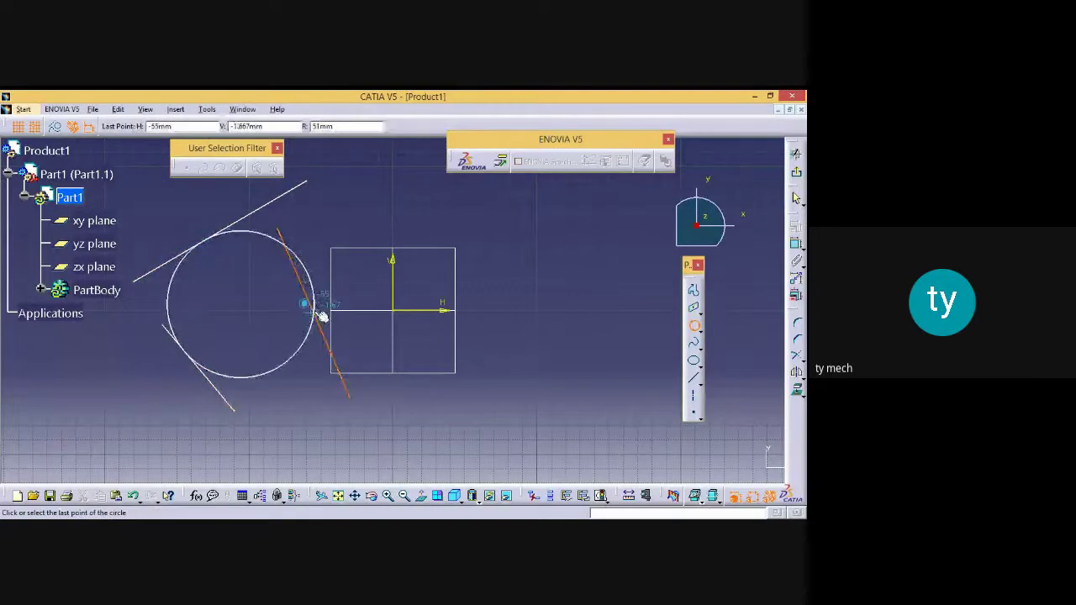
left_click(301, 271)
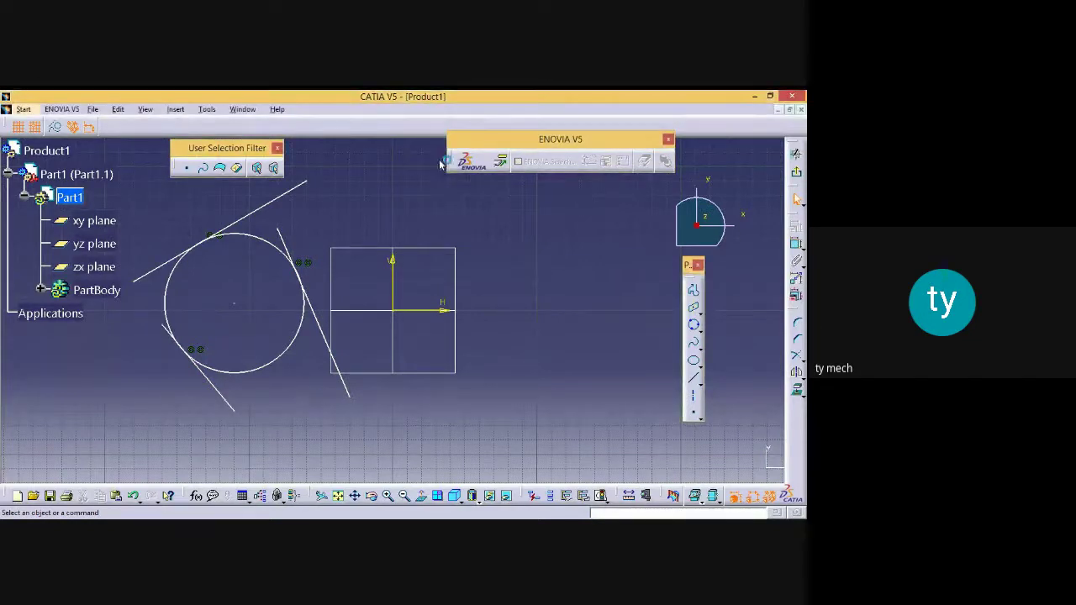
left_click_drag(354, 181, 125, 435)
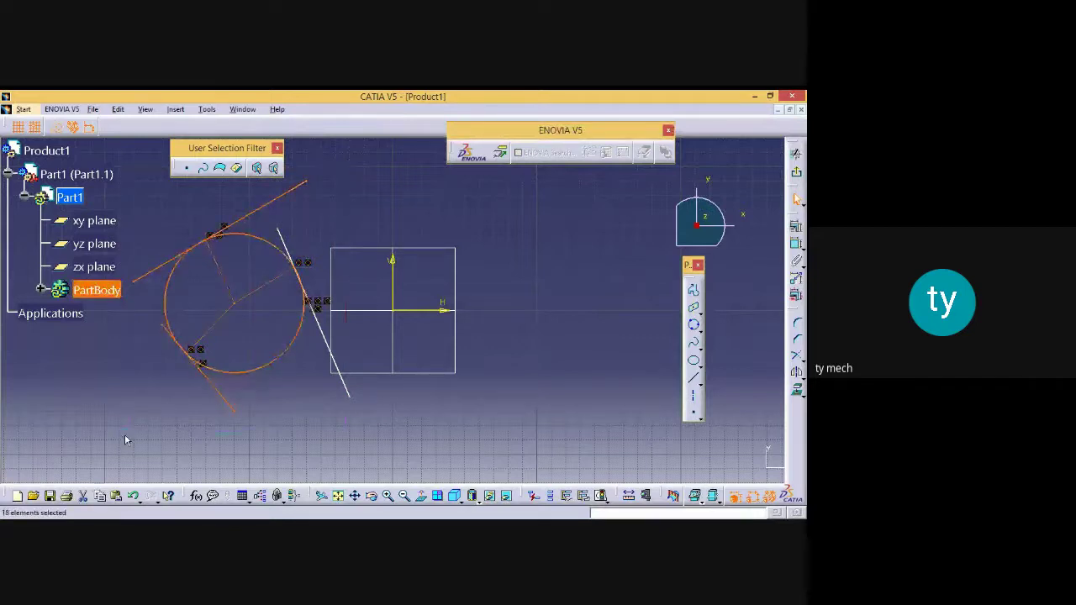
key("Delete")
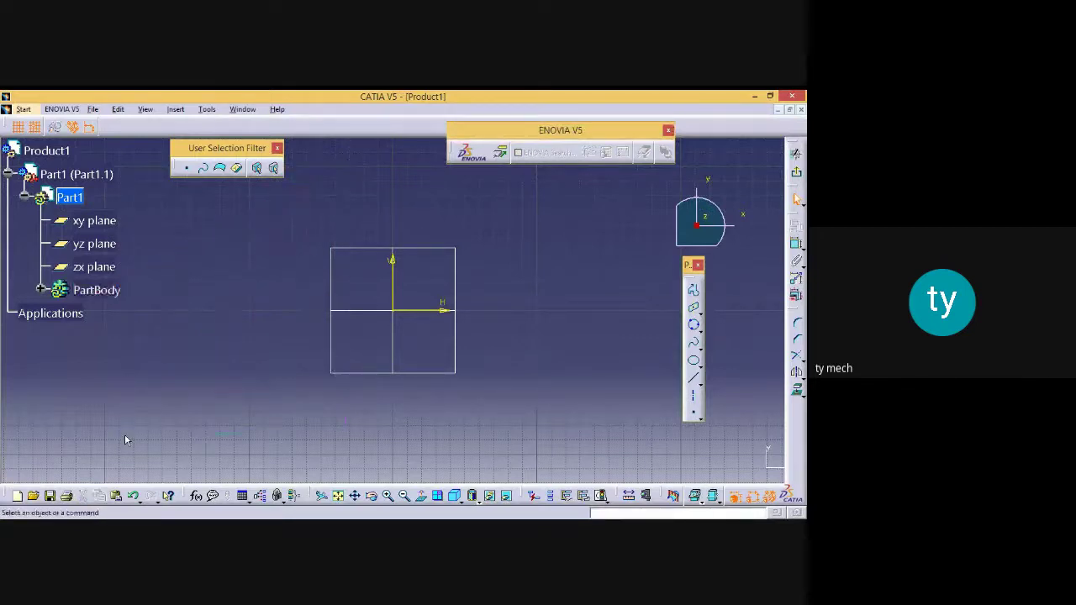
left_click(116, 530)
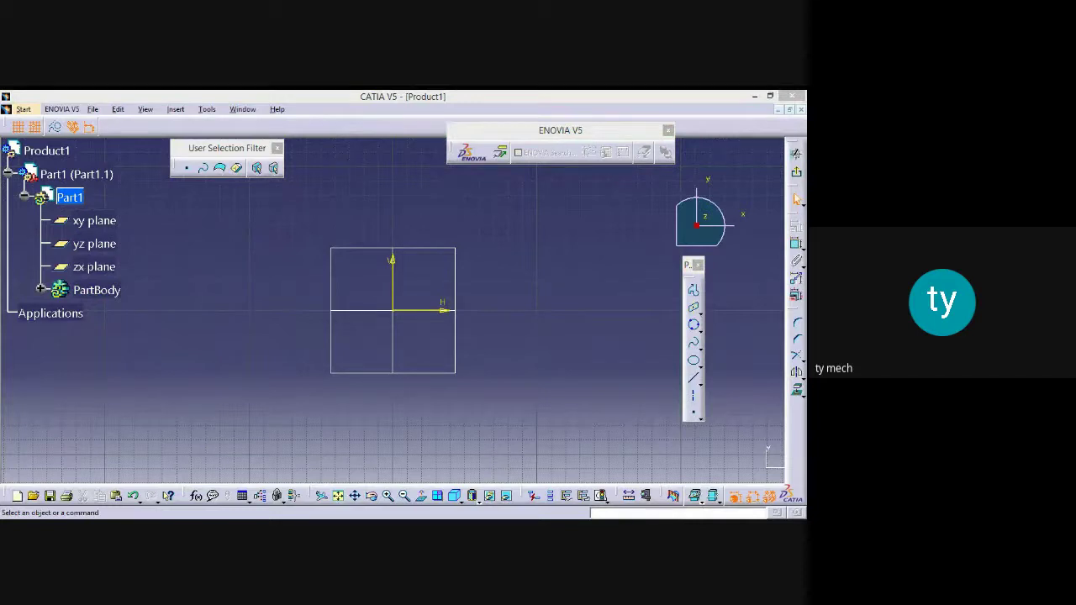
key("alt+Tab")
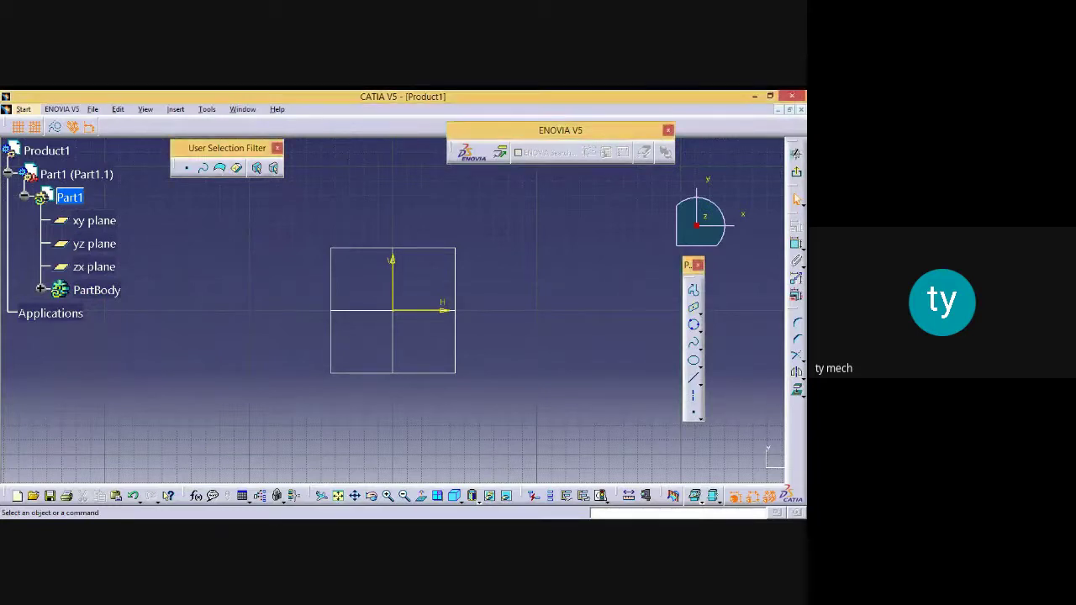
Draw a three-point arc of about 71 mm radius from the negative H axis to H -20 mm, V 60 mm, and delete it
left_click(700, 328)
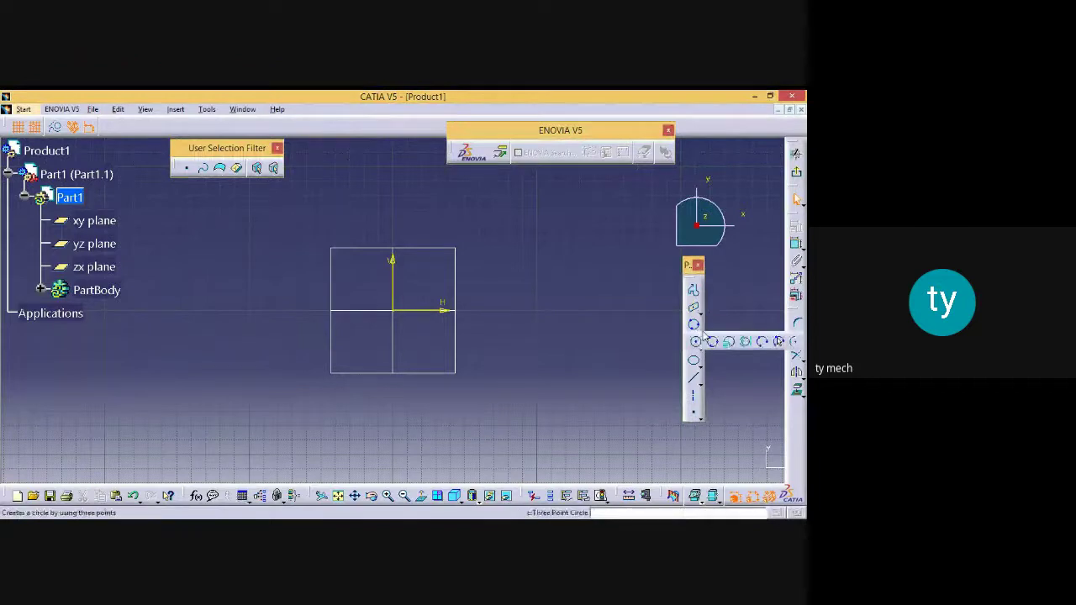
left_click(761, 343)
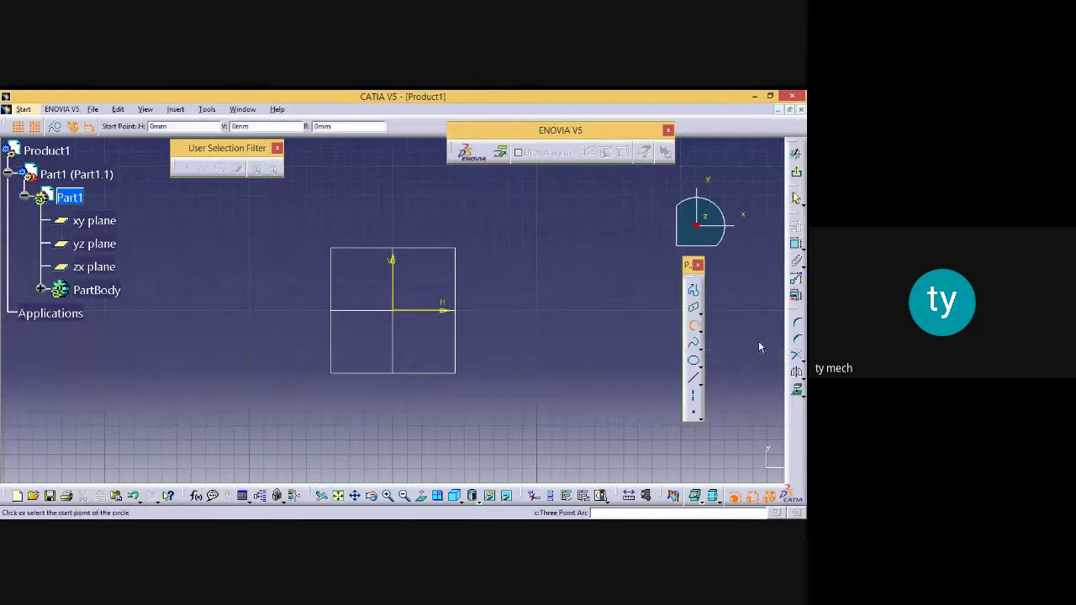
left_click(248, 311)
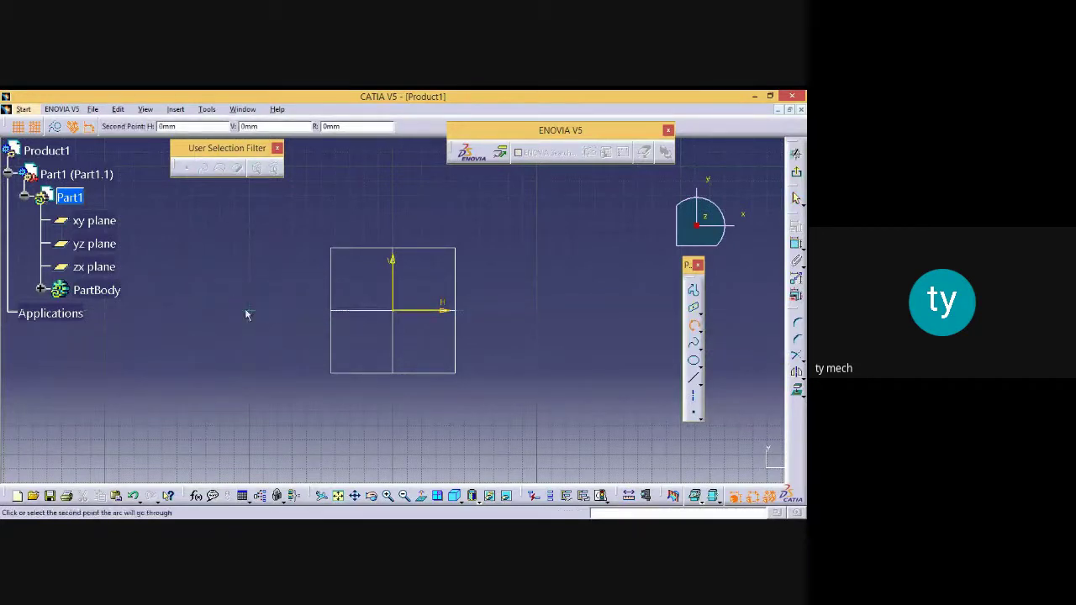
left_click(323, 225)
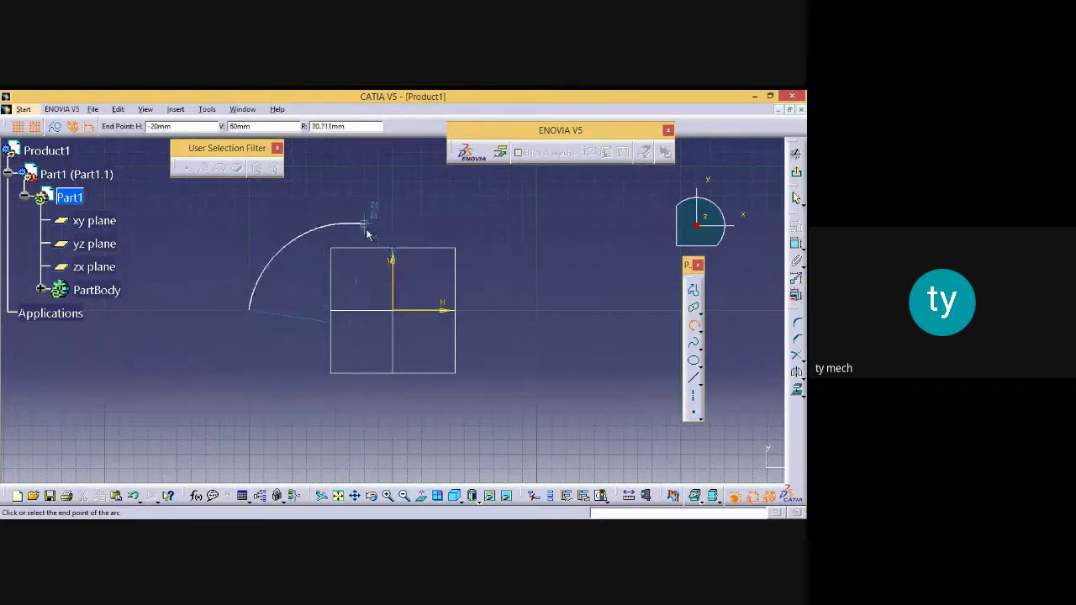
left_click(367, 231)
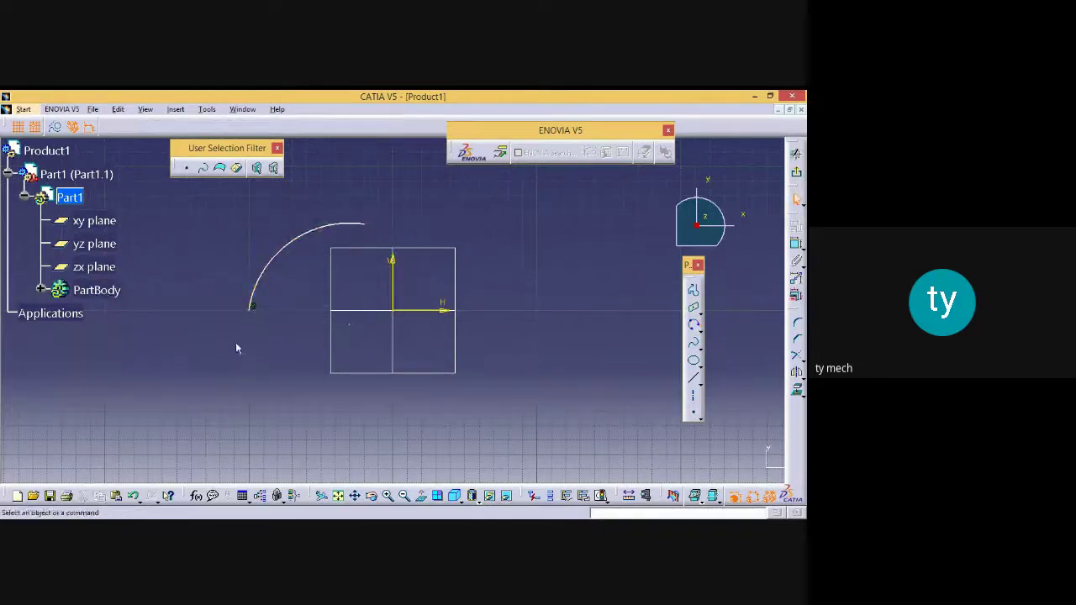
left_click(259, 284)
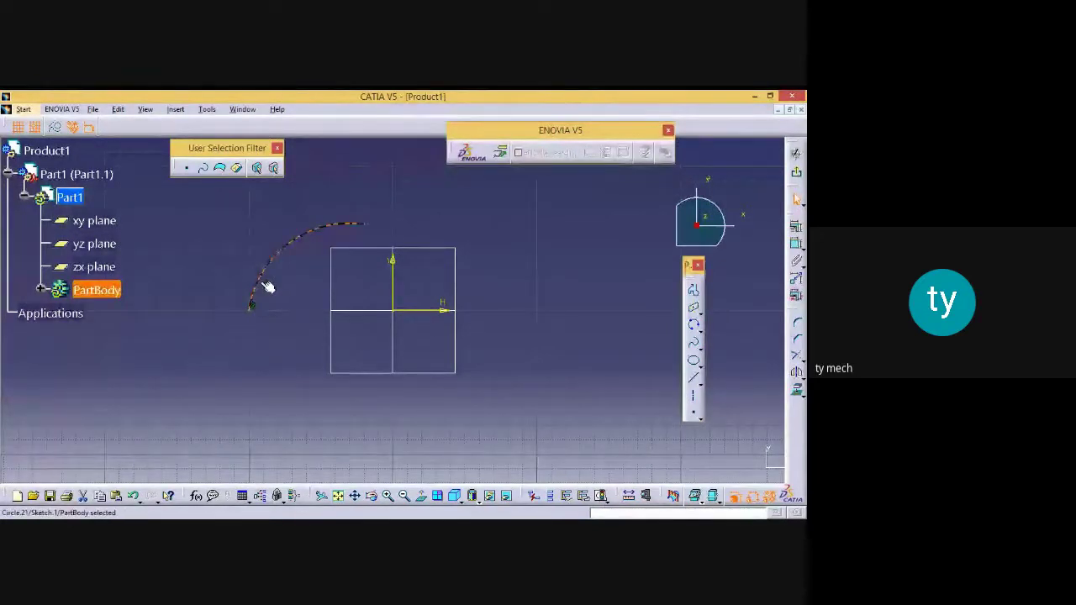
key("Delete")
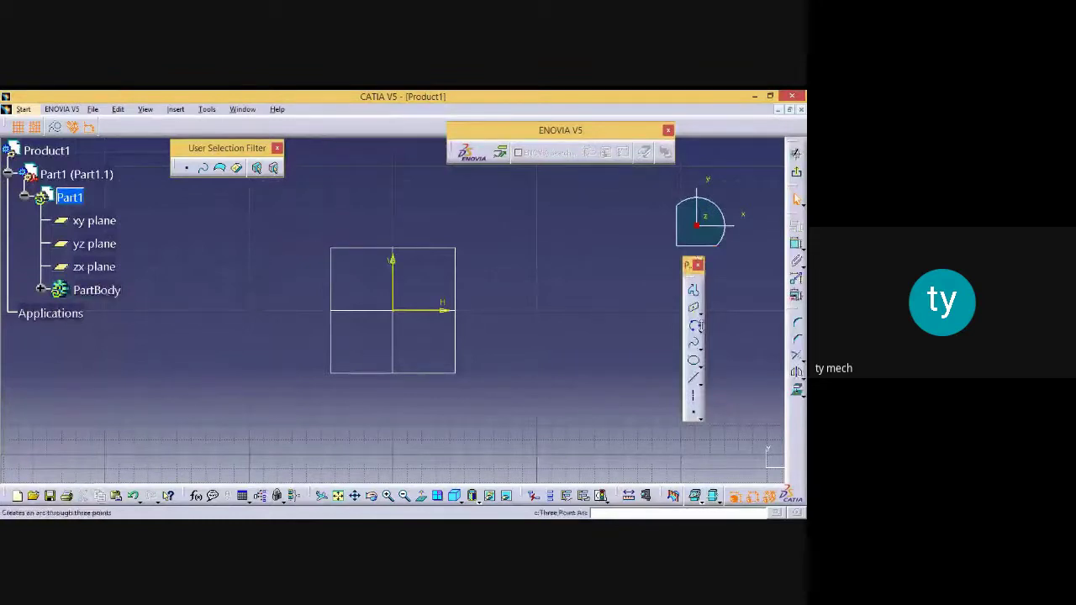
Draw a three-point arc opening downward on the negative-H side of the plane squares, and delete it with its points
left_click(694, 326)
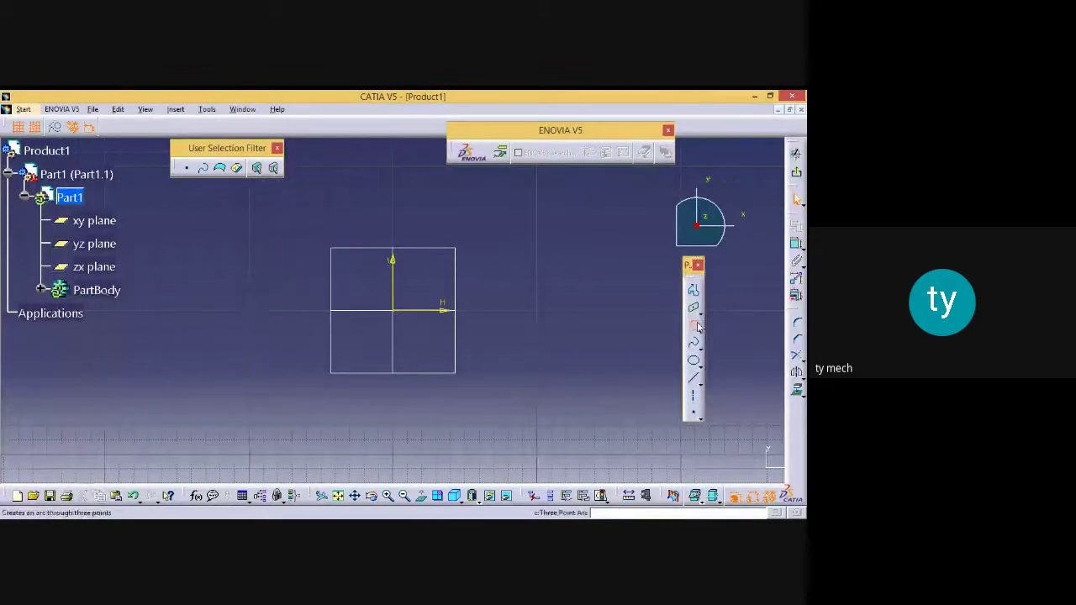
left_click(205, 342)
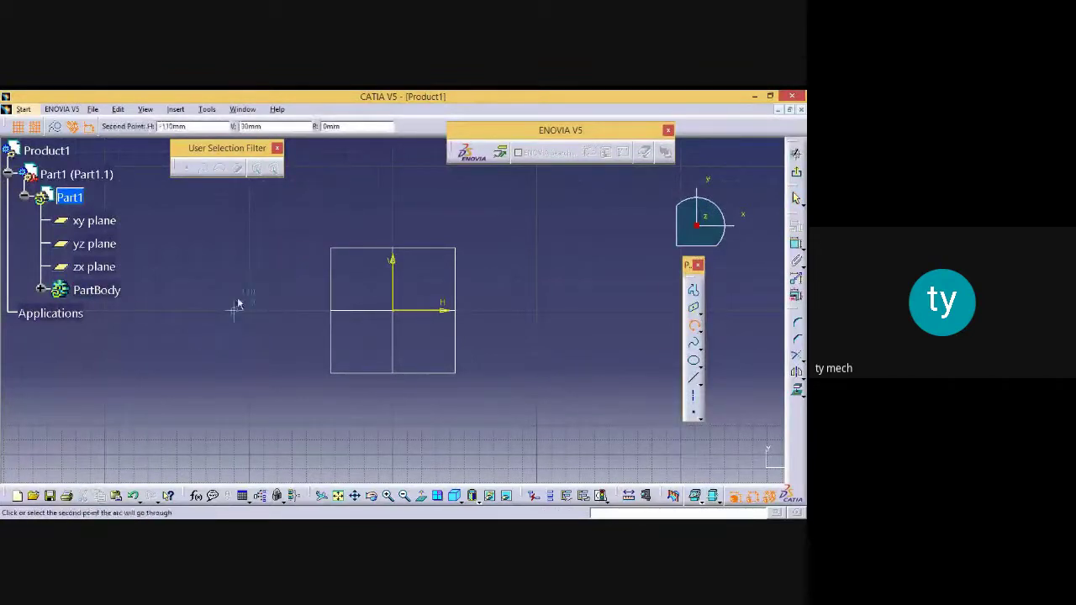
left_click(294, 254)
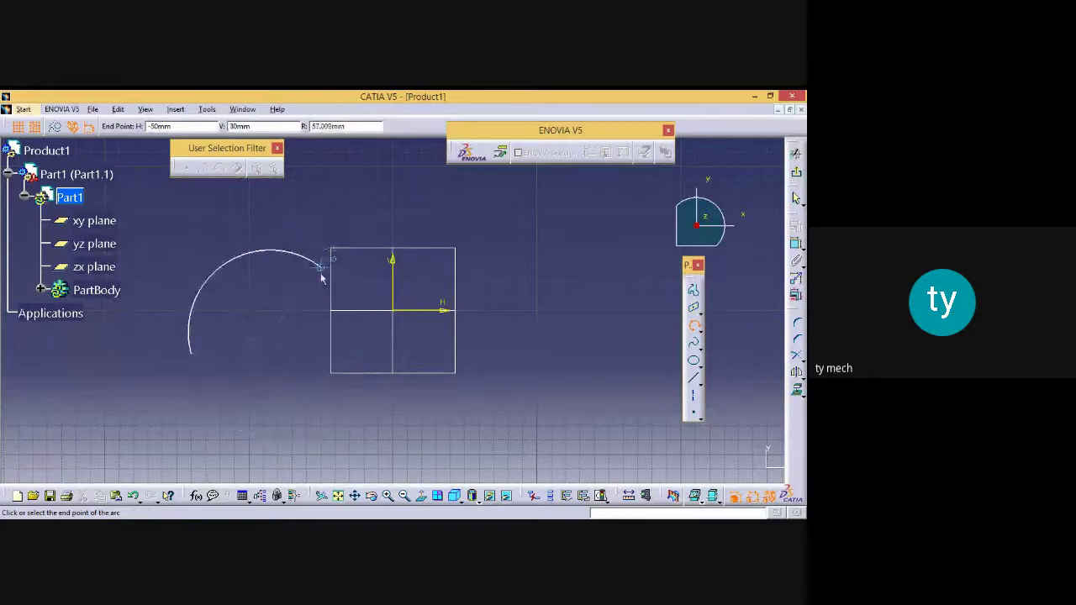
left_click(306, 354)
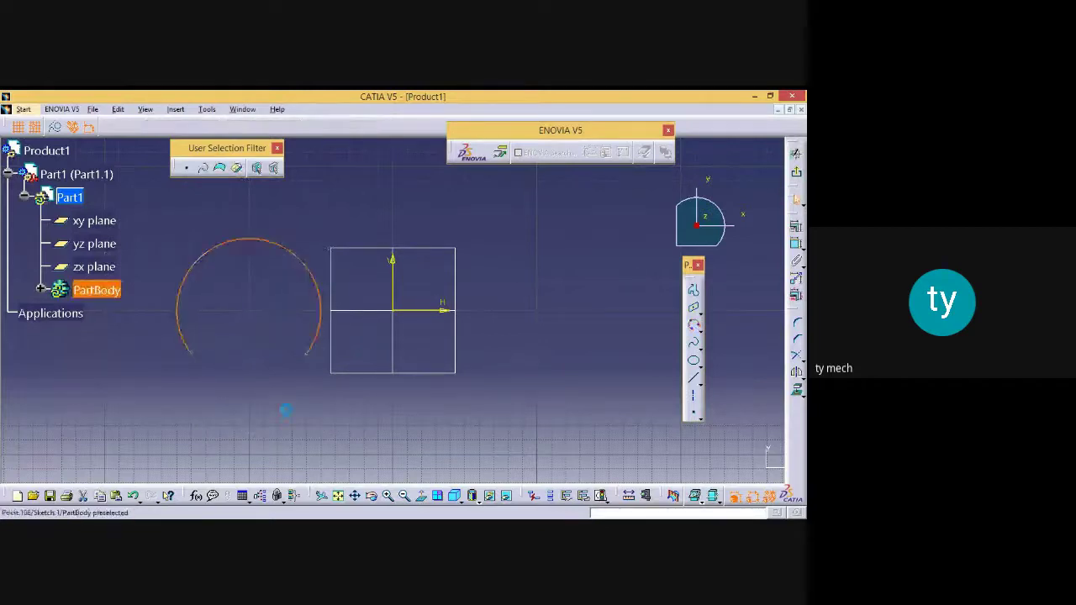
left_click_drag(175, 219, 319, 379)
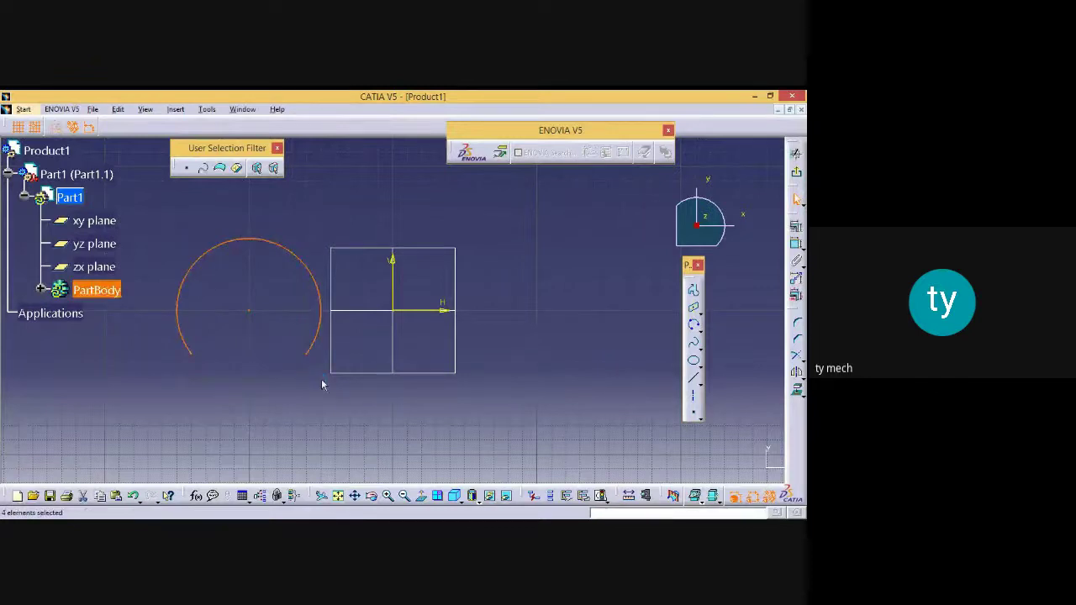
key("Delete")
Draw a Three Point Arc Starting With Limits over the plane squares, with both ends on the H axis, and delete it
left_click(694, 326)
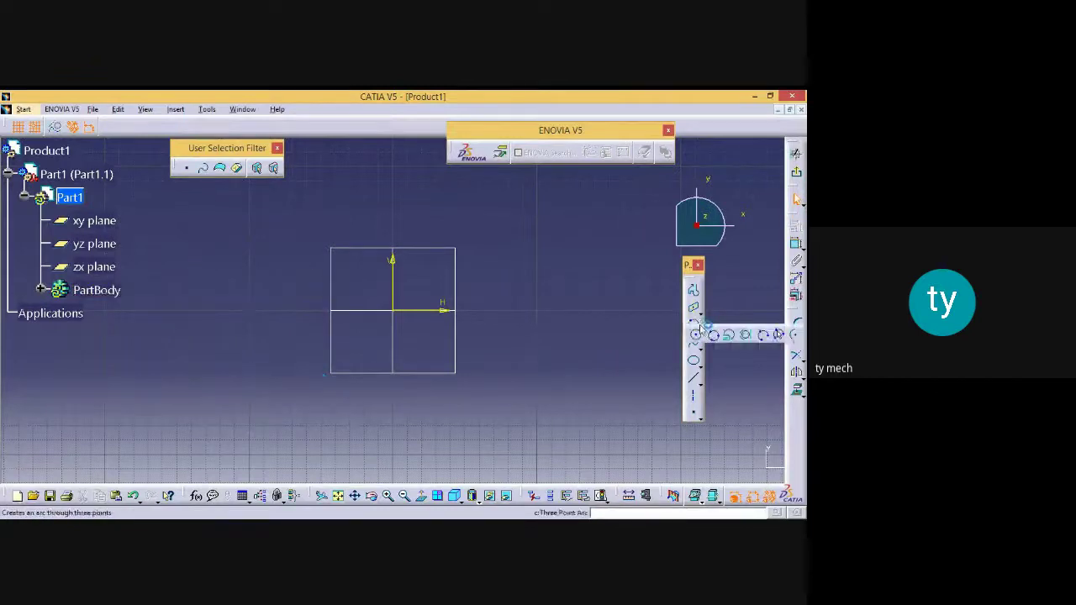
left_click(779, 336)
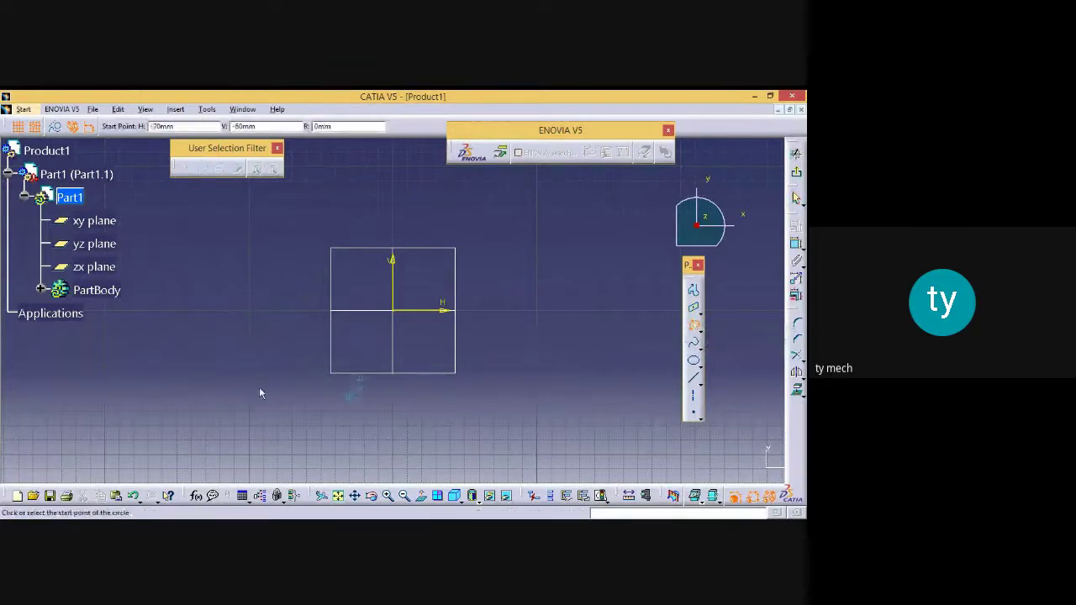
left_click(267, 310)
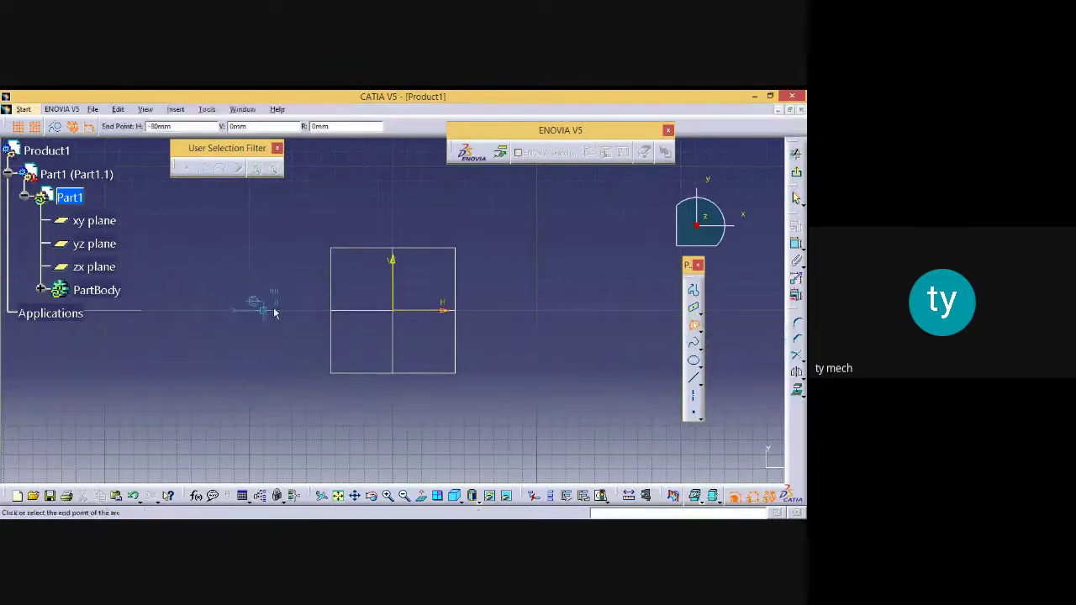
left_click(470, 312)
left_click(360, 199)
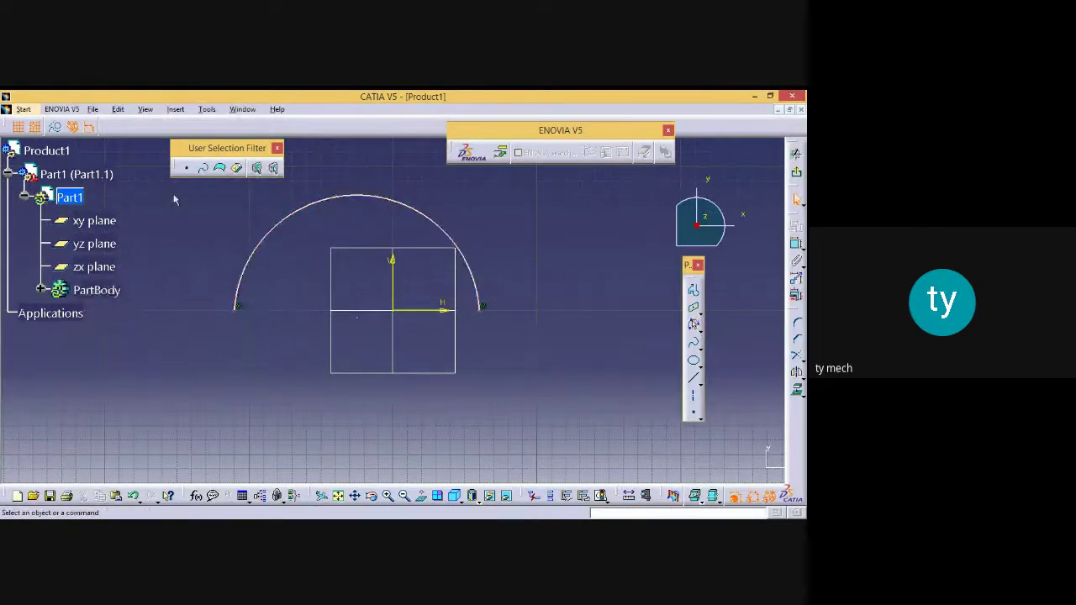
mouse_move(172, 190)
left_mouse_down()
mouse_move(427, 368)
mouse_move(507, 387)
left_mouse_up()
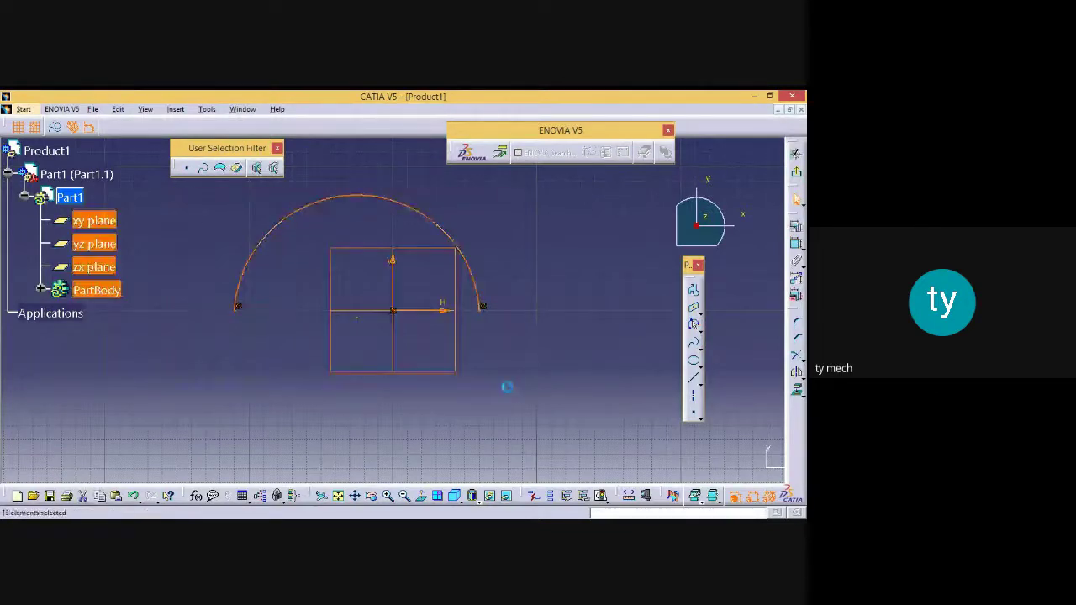
key("Delete")
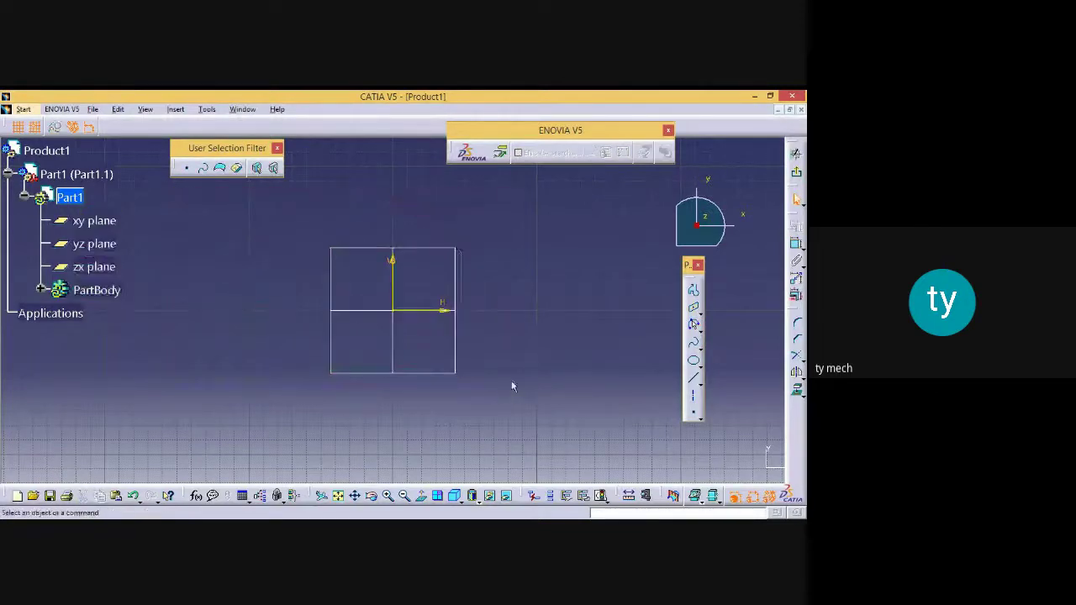
Draw a centre-based arc of about 58 mm radius centred on the positive H axis outside the plane squares, and delete it
left_click(700, 329)
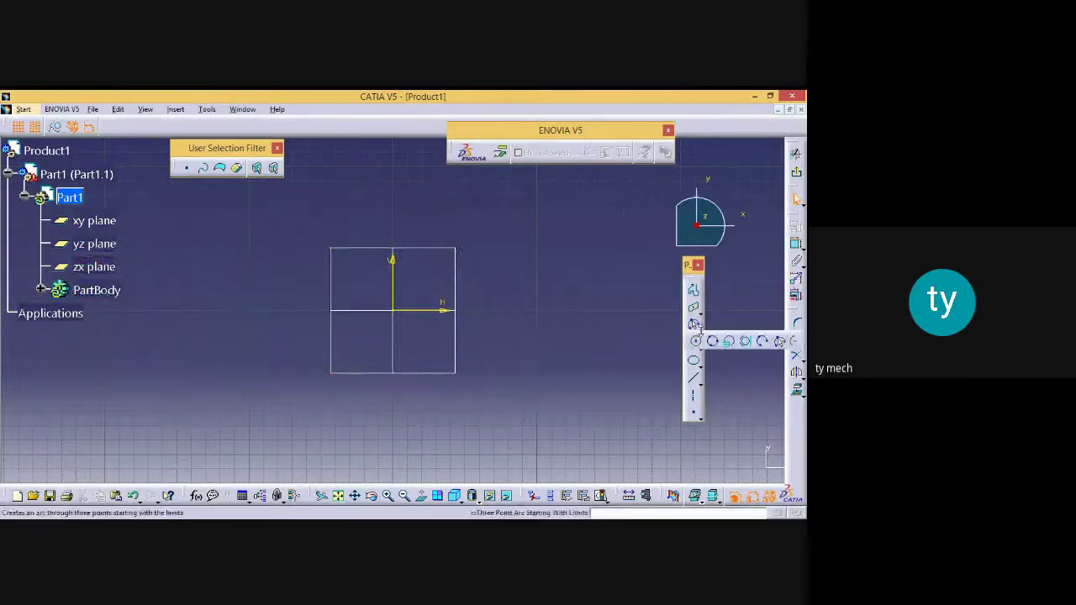
left_click(795, 342)
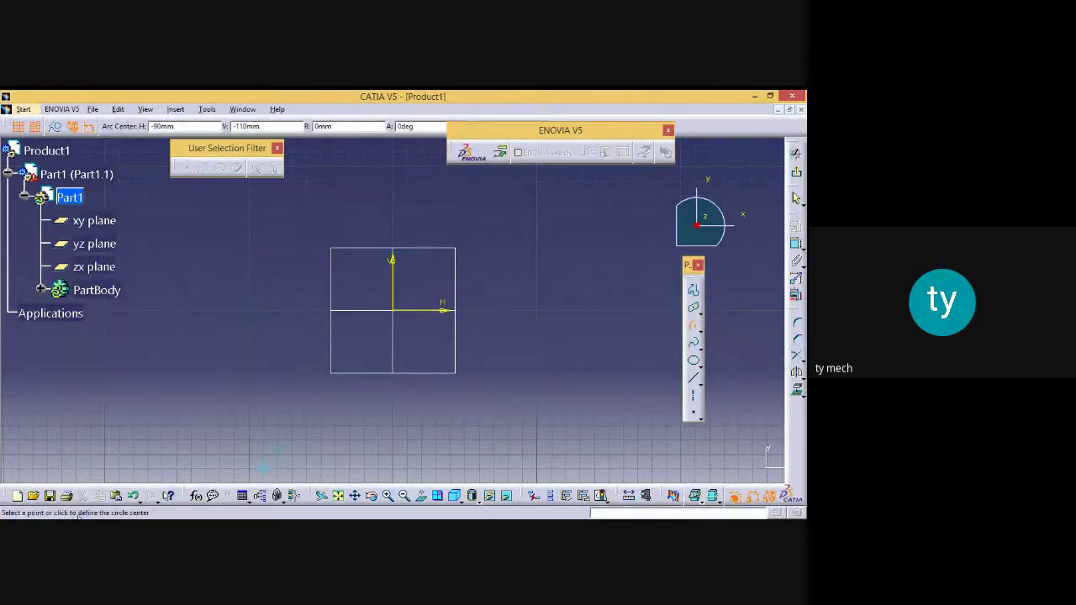
left_click(508, 313)
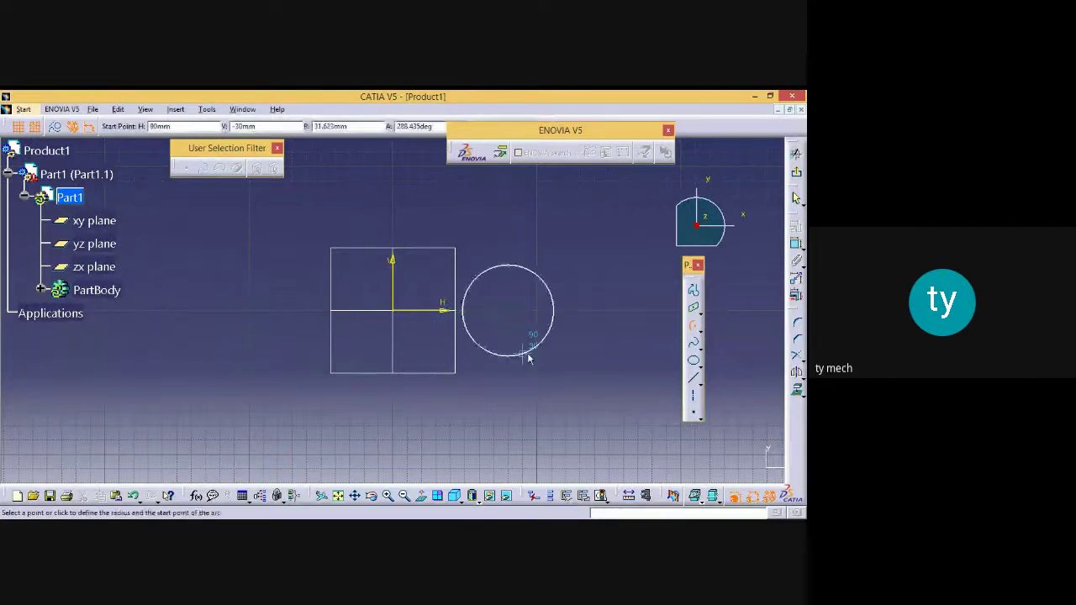
left_click(586, 353)
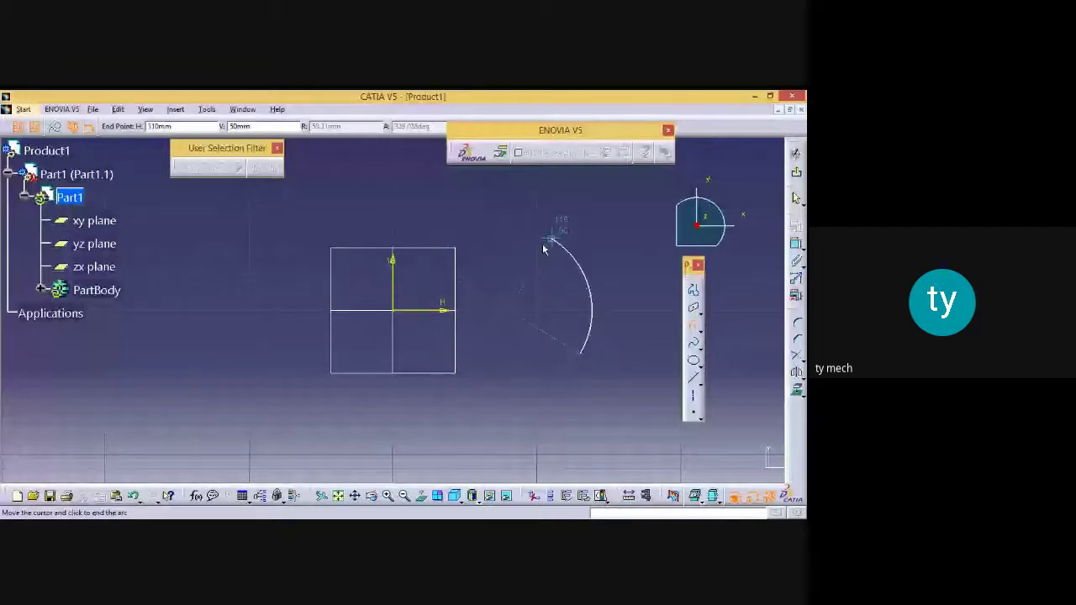
left_click(496, 234)
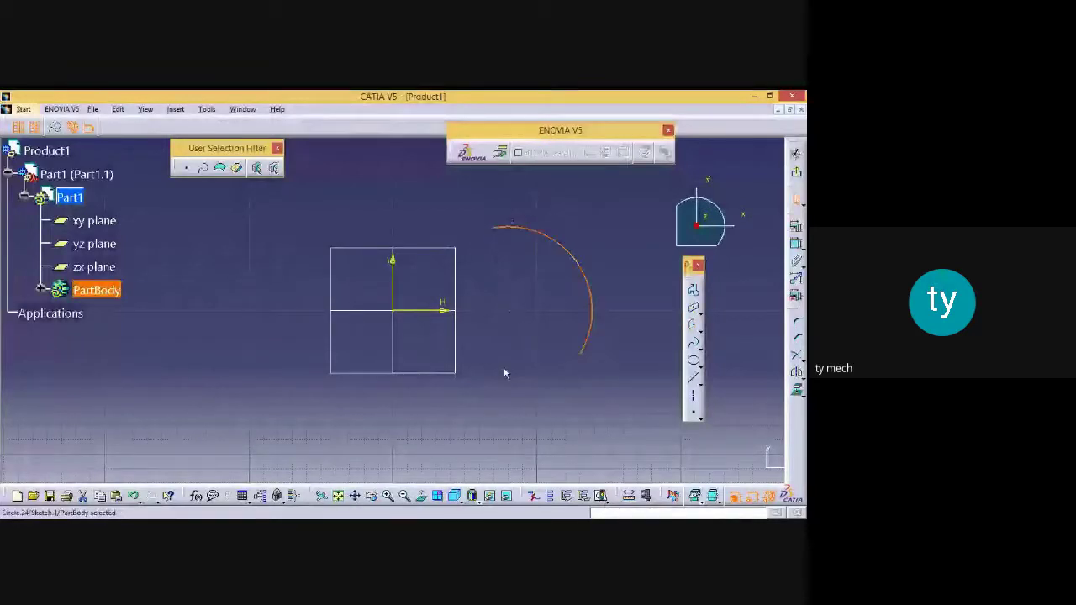
left_click(577, 227)
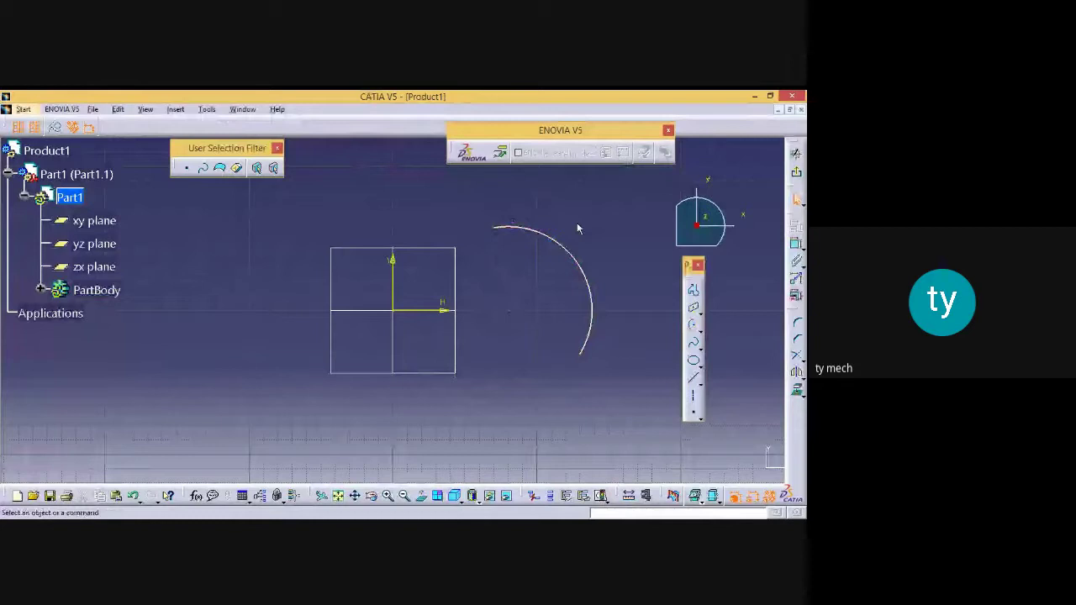
left_click_drag(569, 205, 486, 379)
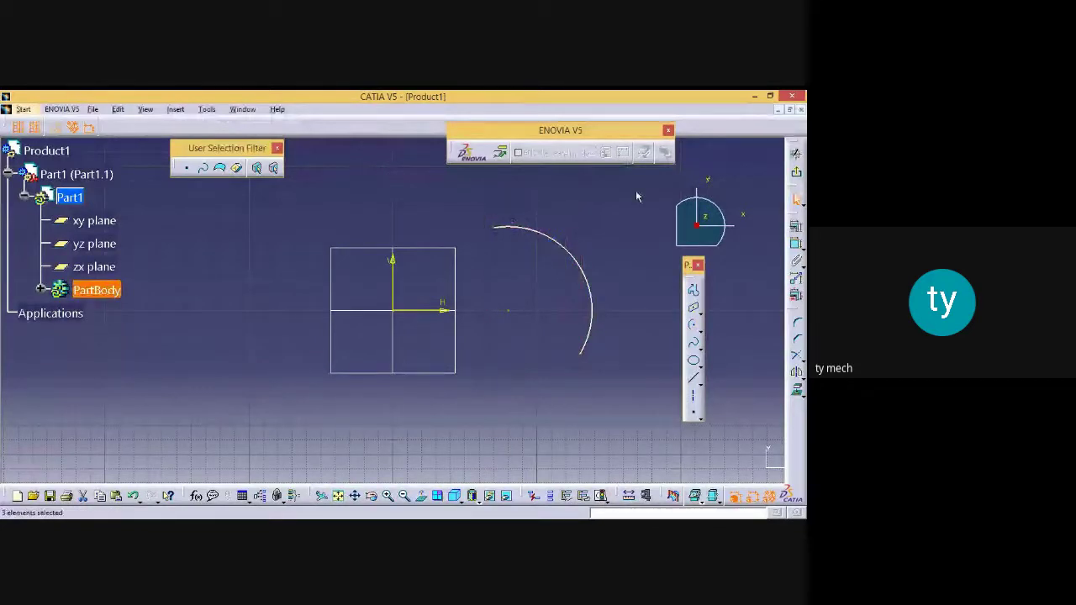
left_click(586, 268)
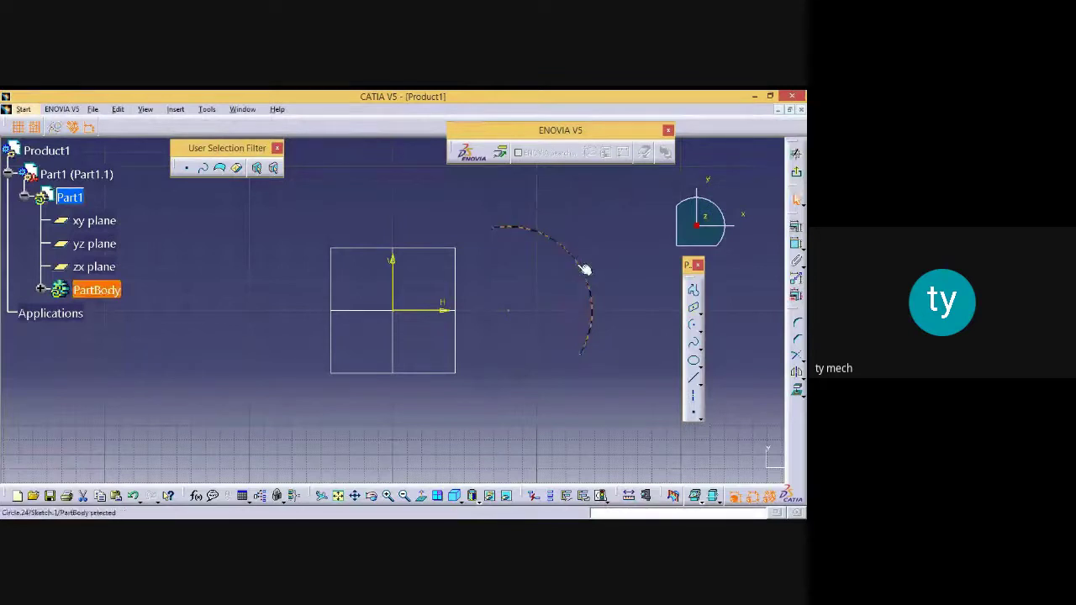
key("Delete")
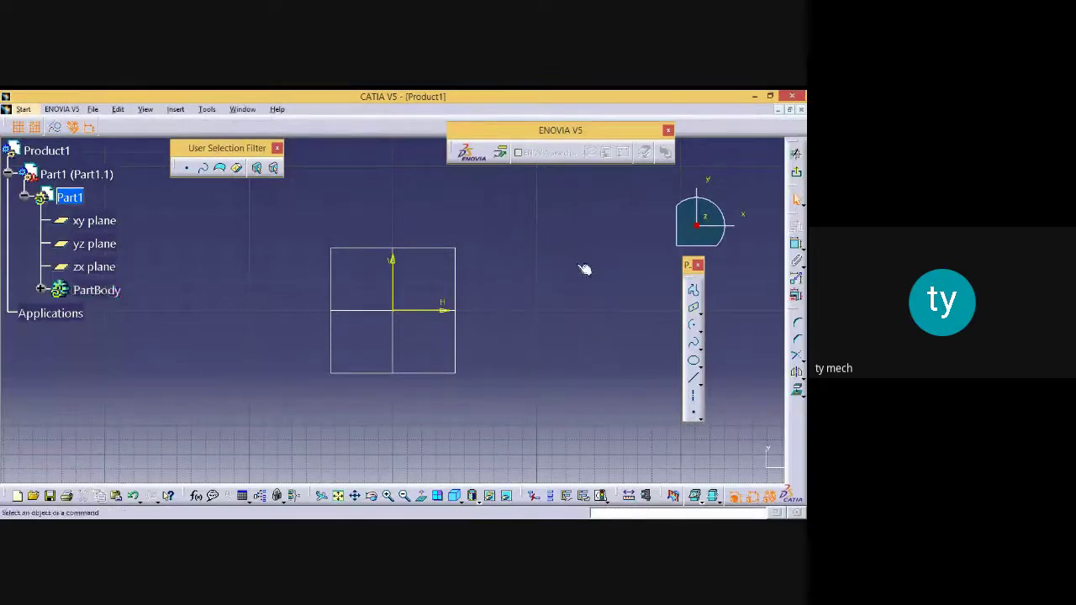
left_click(120, 529)
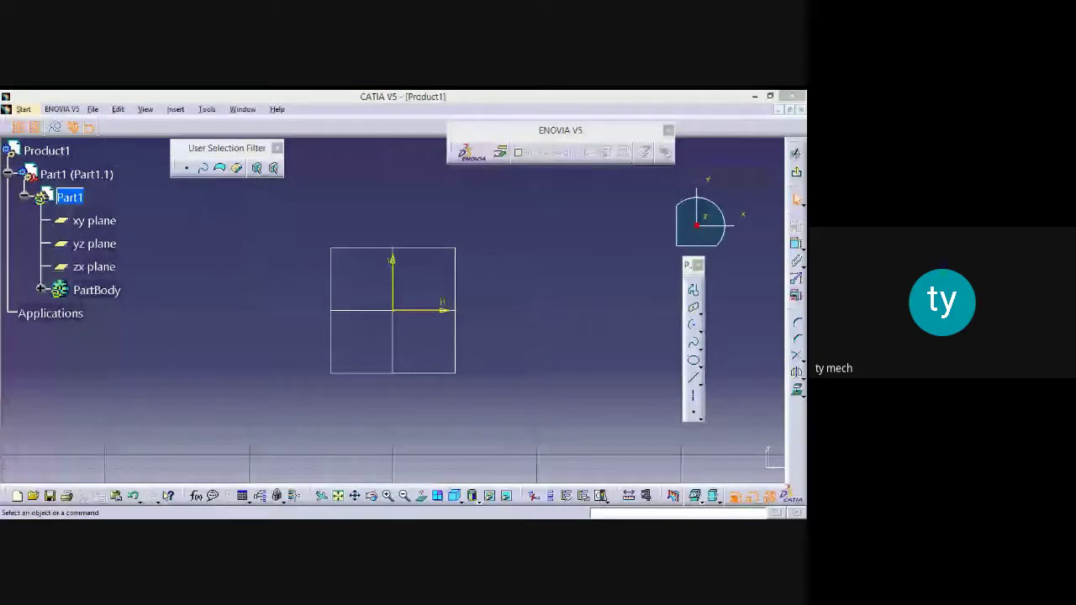
left_click(701, 330)
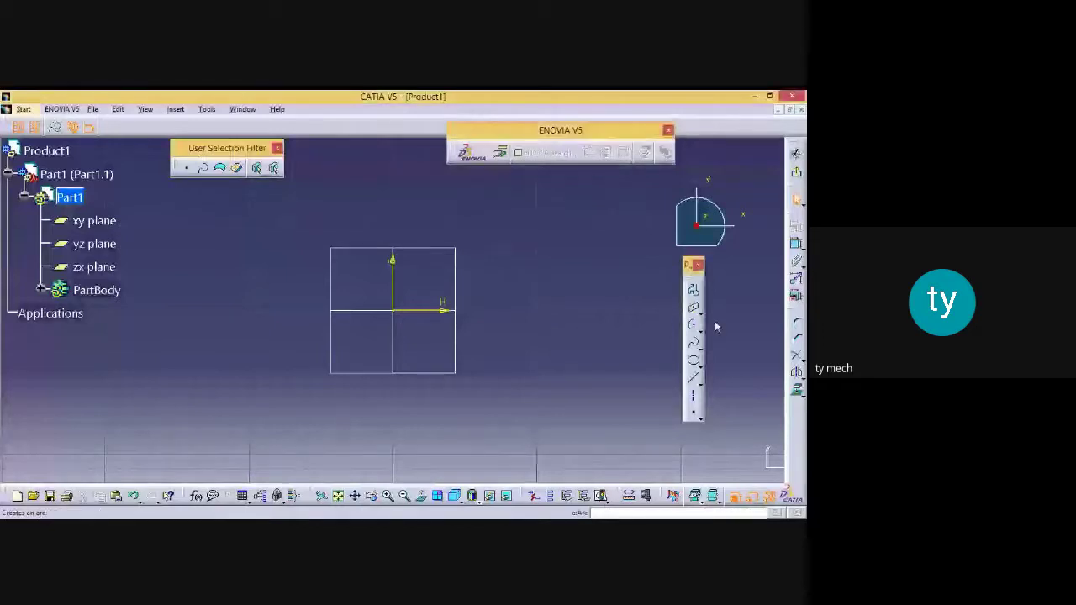
left_click(701, 330)
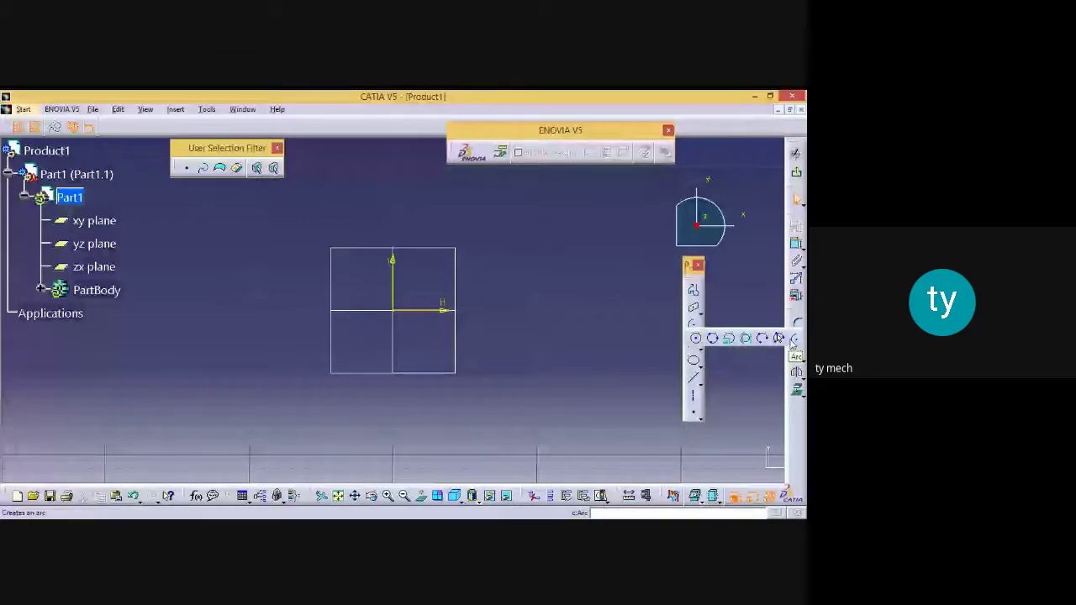
key("alt+Tab")
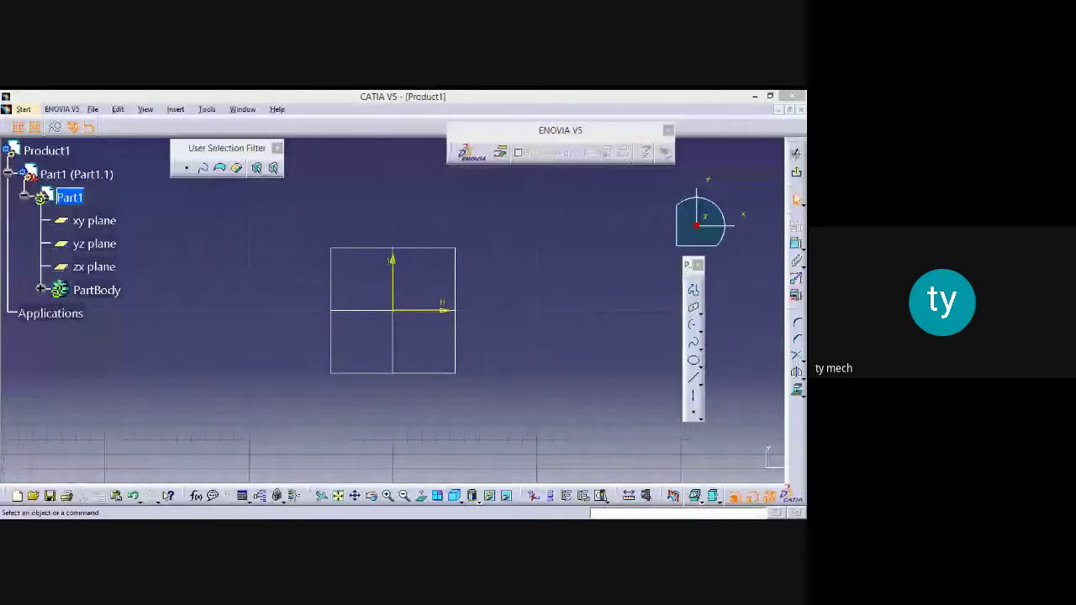
key("alt+Tab")
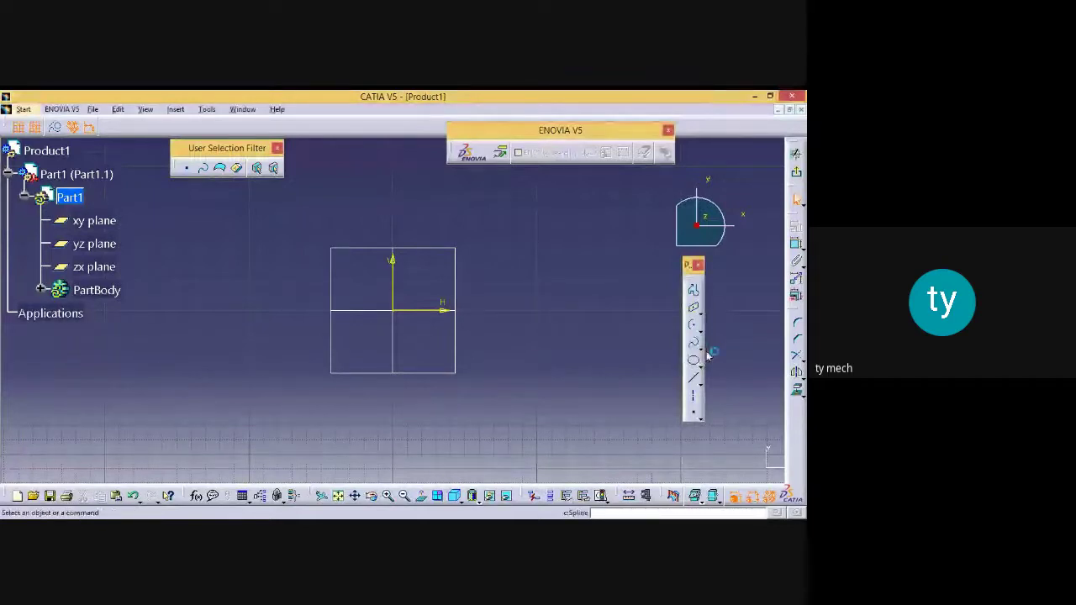
Draw a wavy spline from H -150 mm, V -30 mm across the plane squares to H 190 mm, V -20 mm, and delete it
left_click(708, 356)
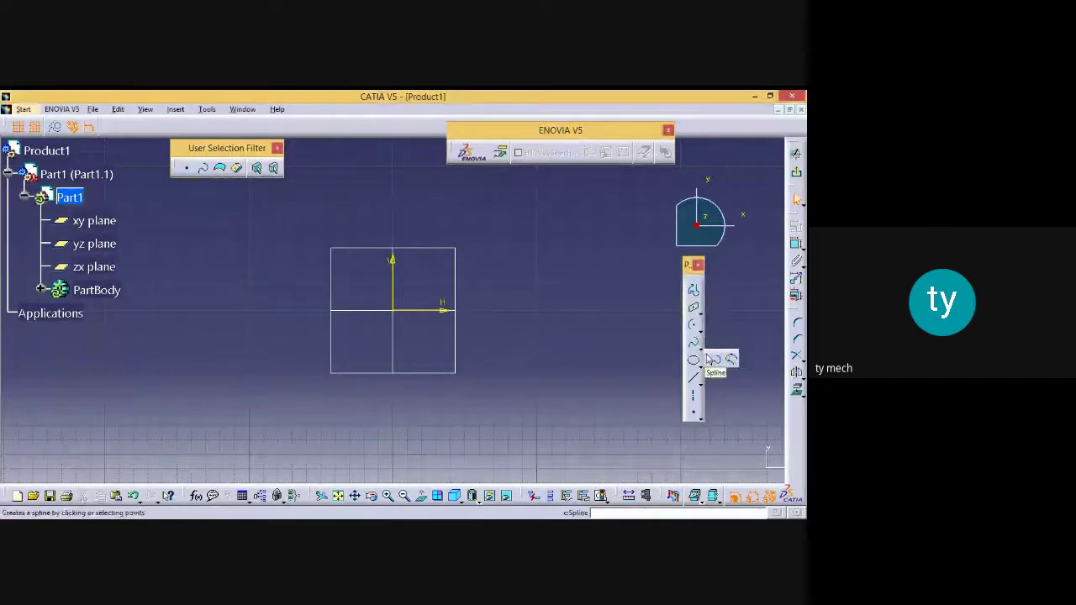
left_click(716, 361)
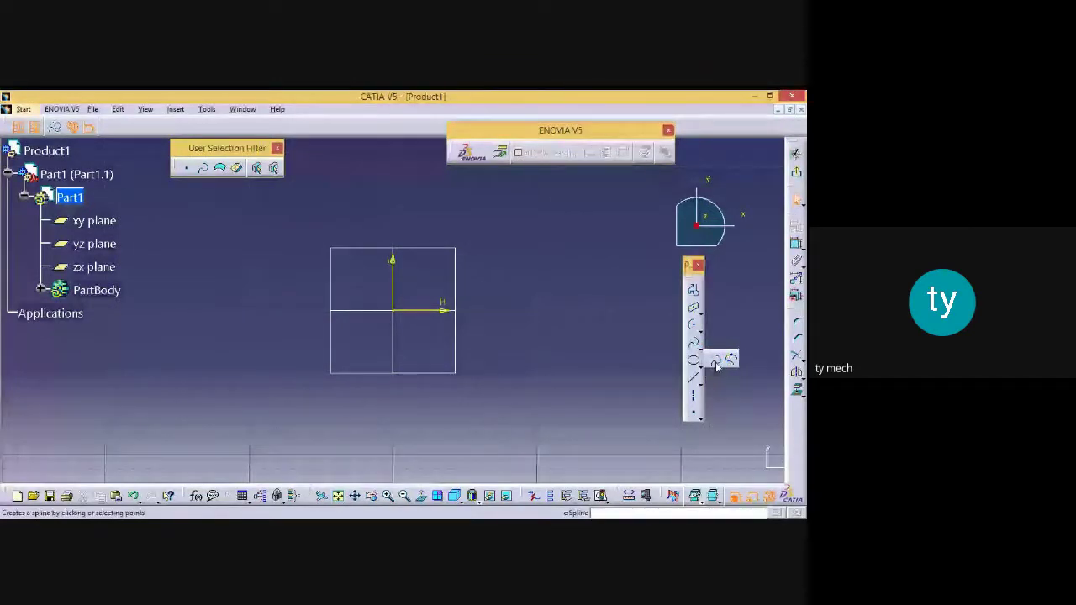
left_click(717, 362)
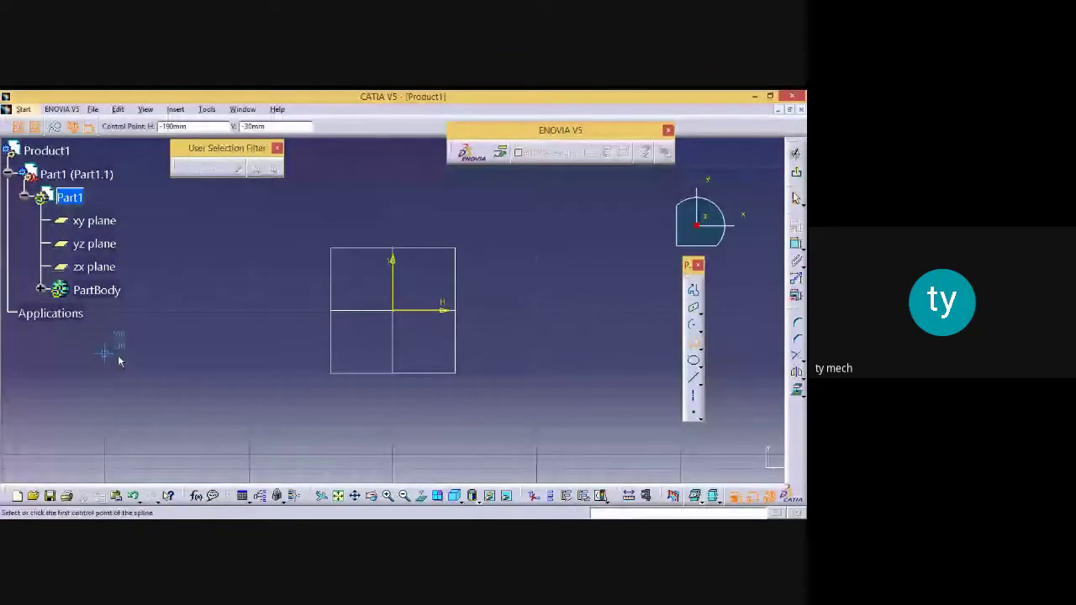
left_click(177, 353)
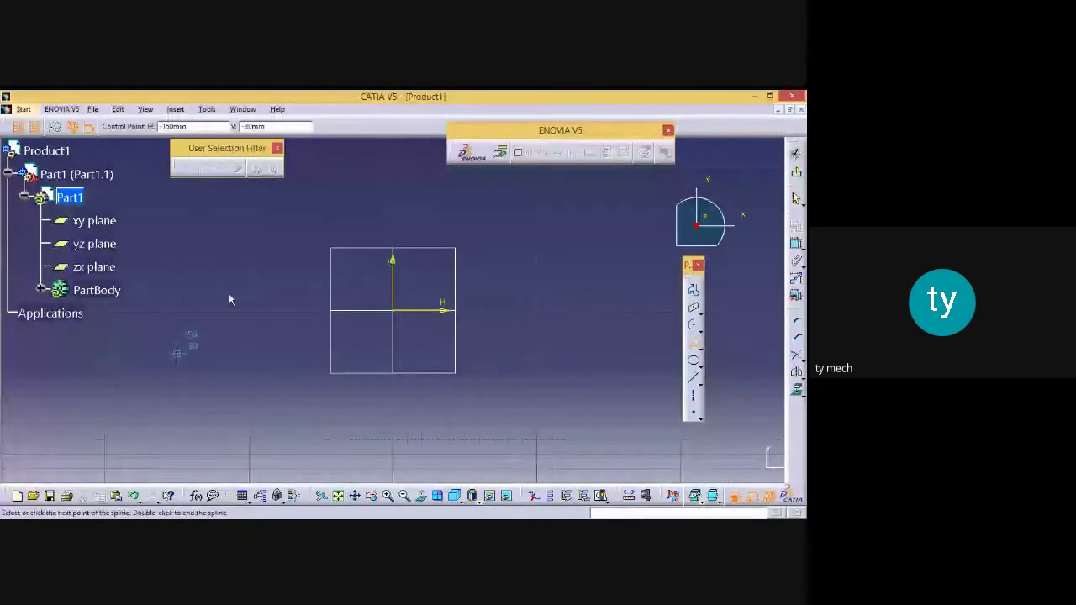
left_click(306, 296)
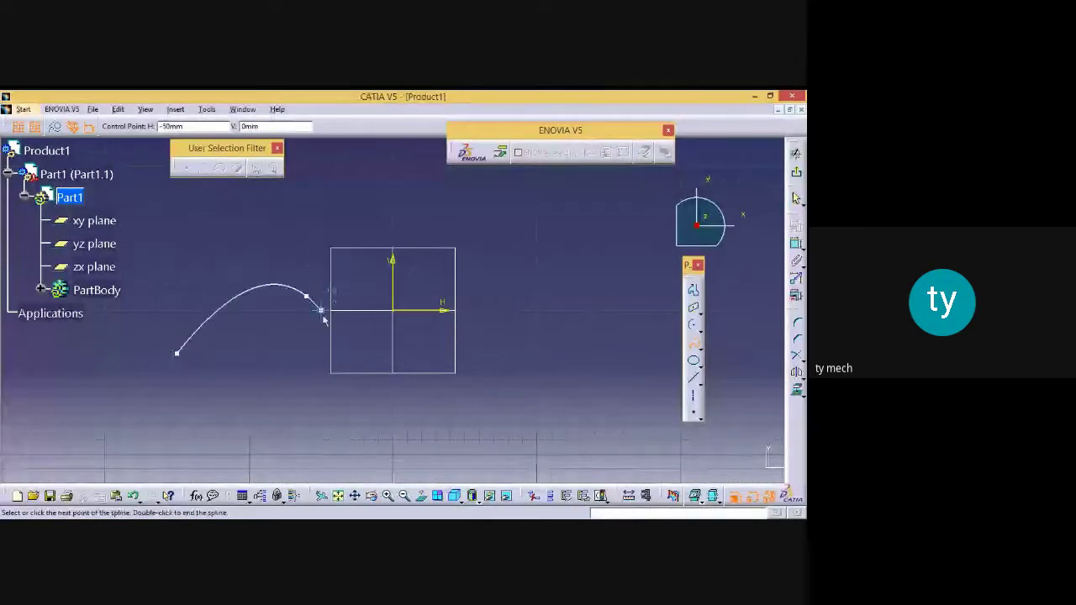
left_click(407, 339)
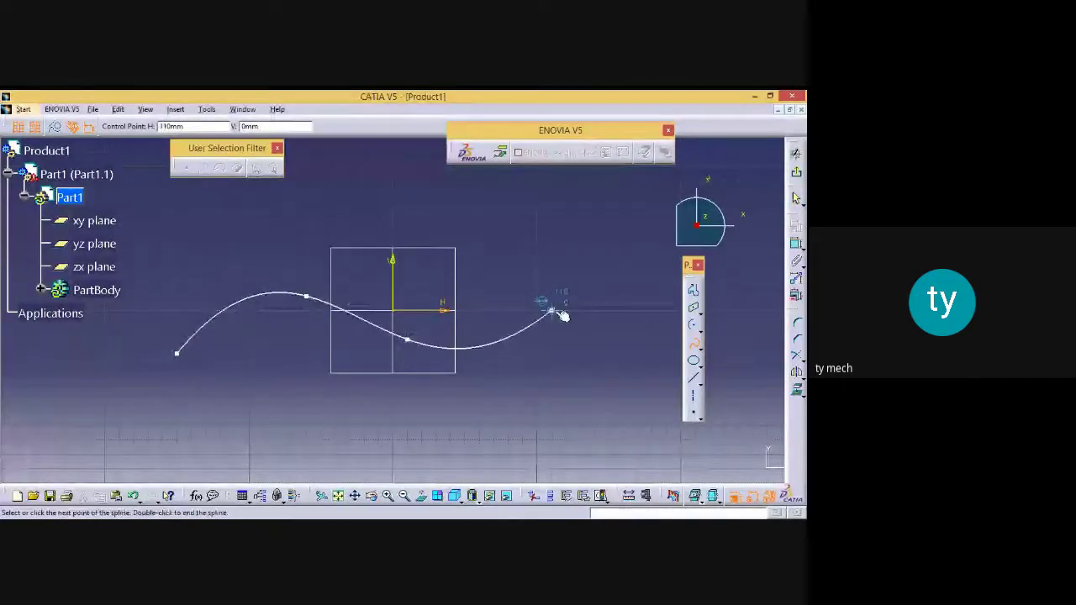
left_click(550, 310)
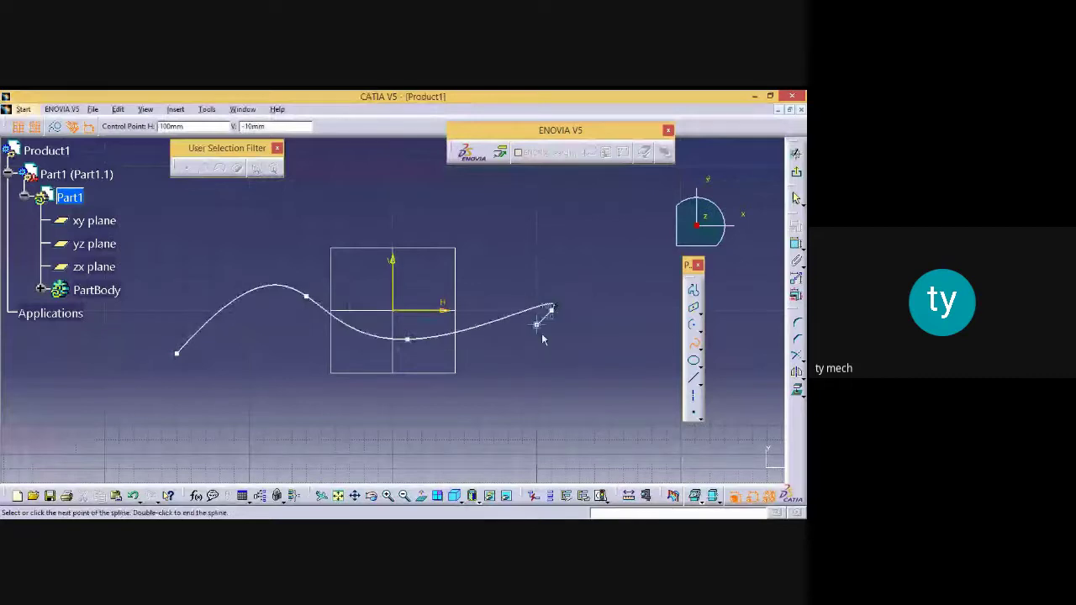
double_click(653, 325)
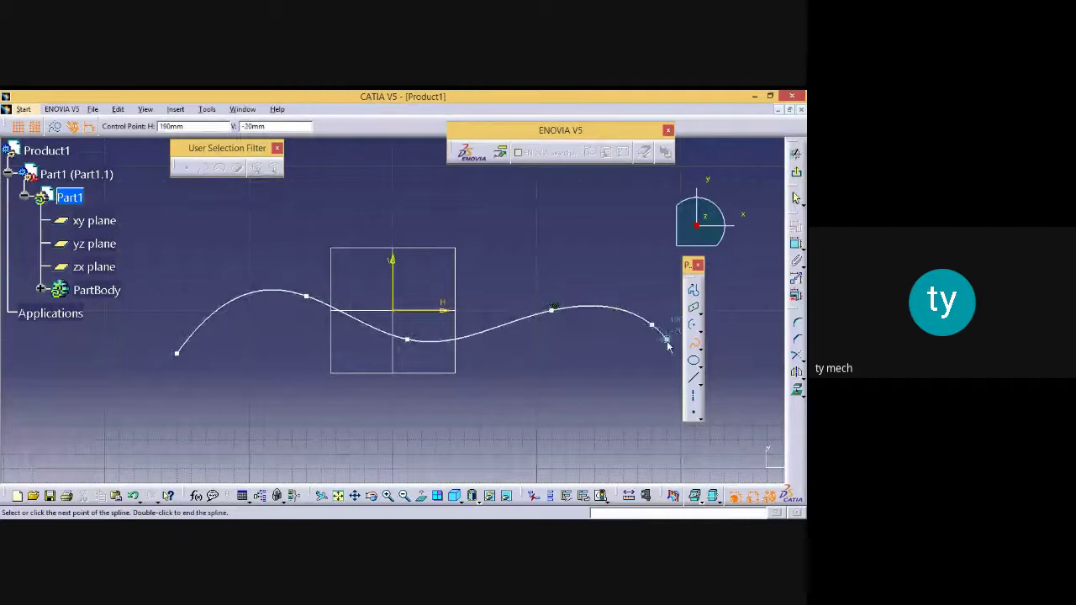
left_click(487, 394)
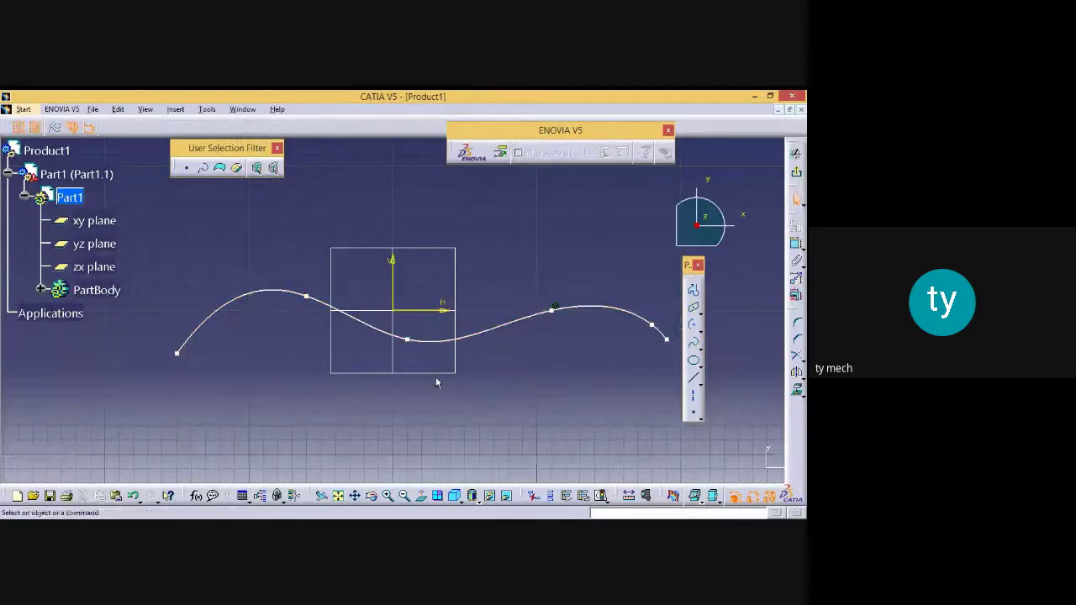
left_click(507, 334)
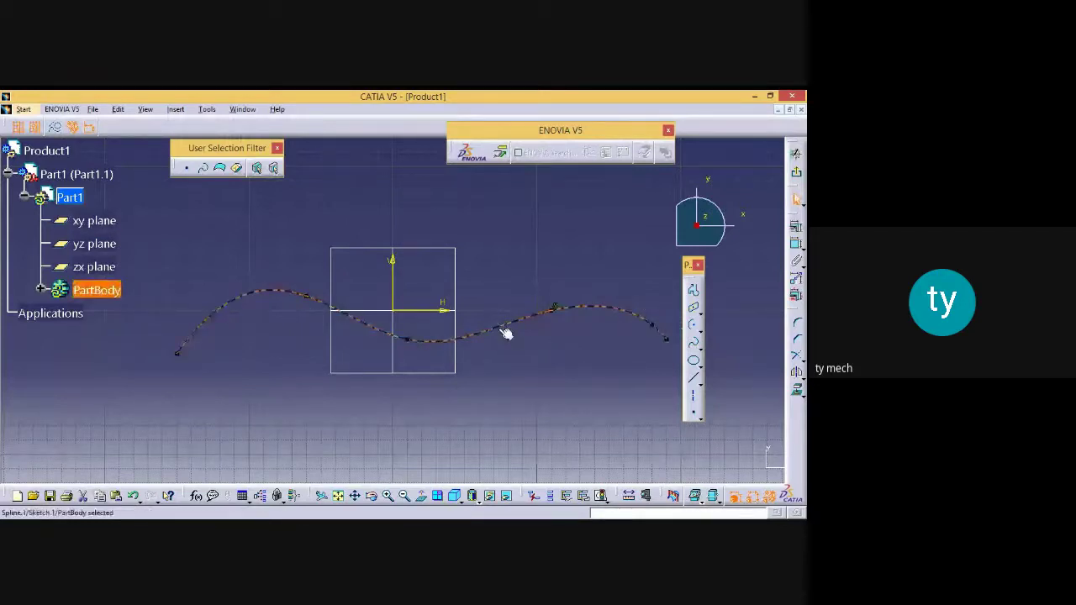
key("Delete")
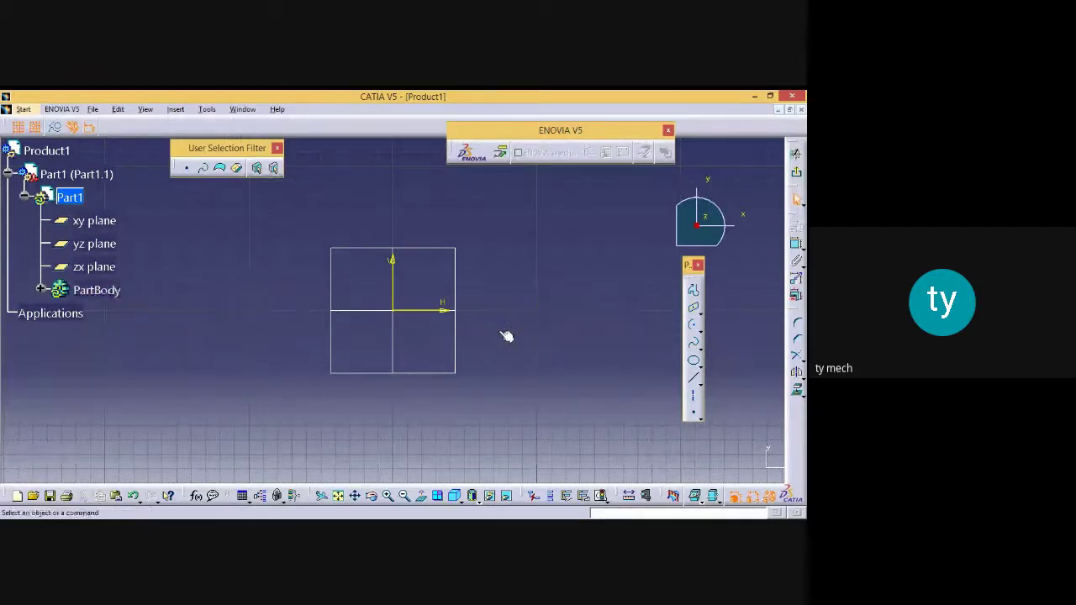
left_click(699, 359)
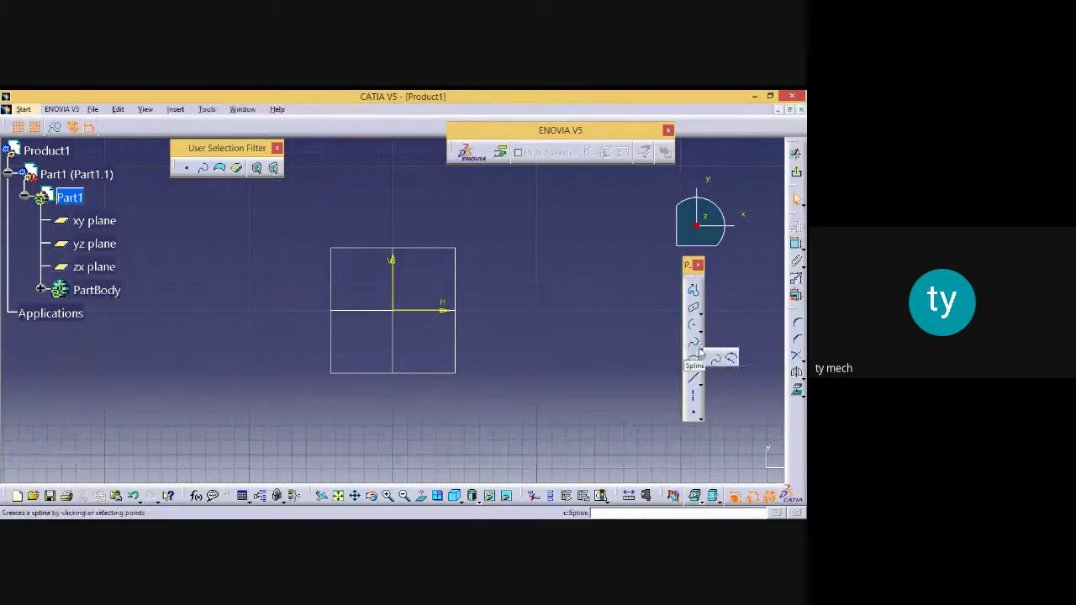
left_click(728, 362)
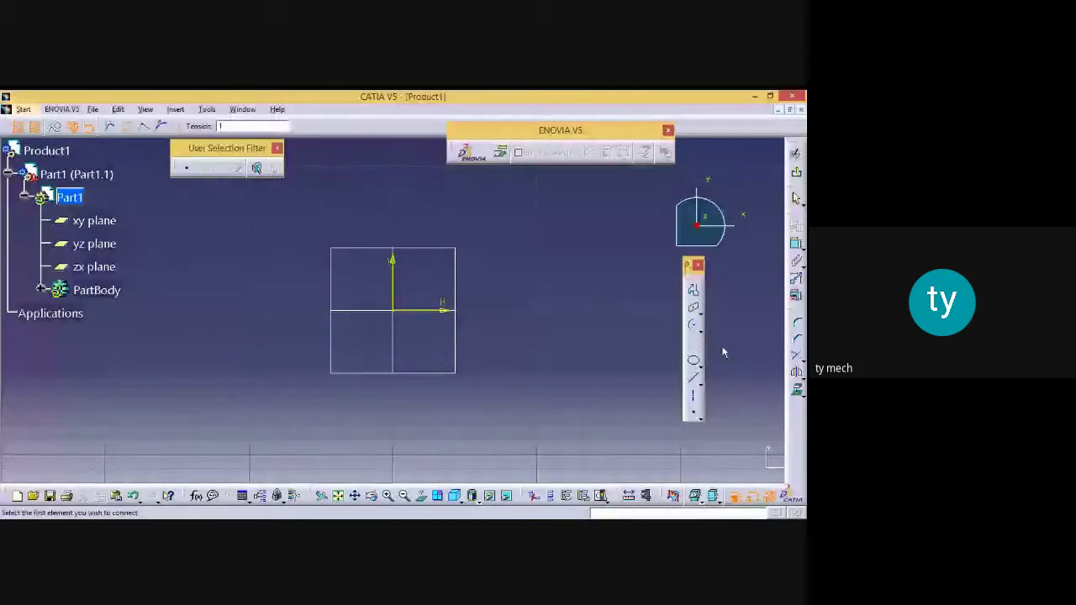
mouse_move(702, 352)
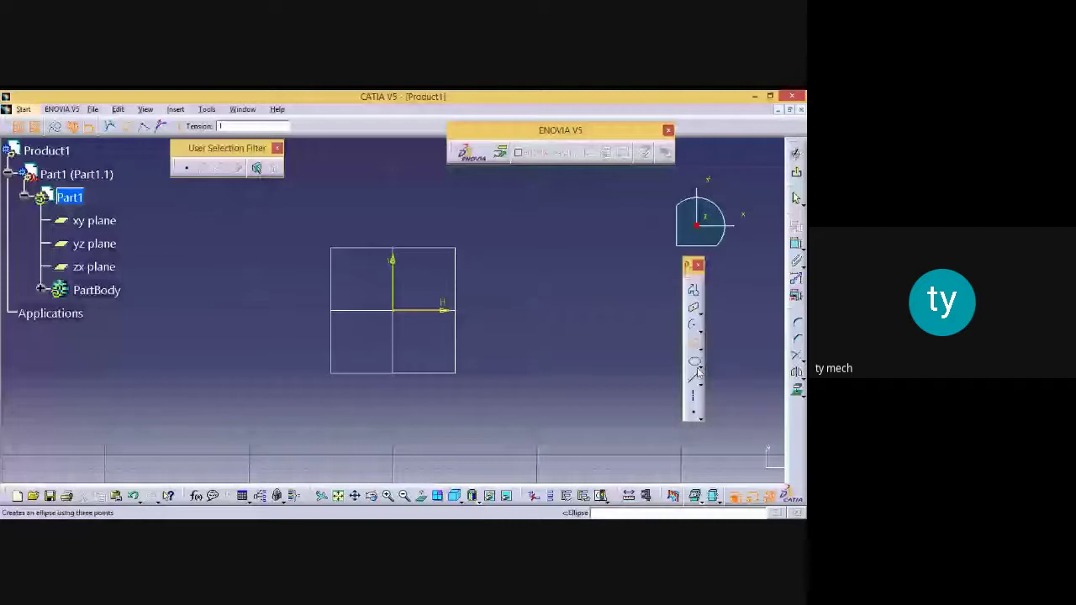
left_click(699, 371)
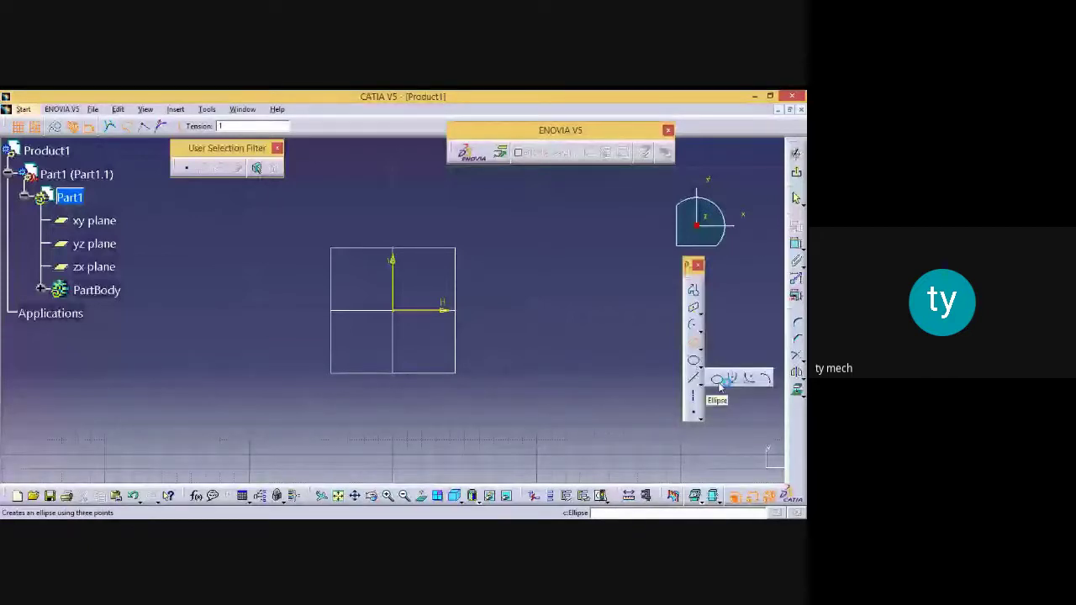
left_click(690, 382)
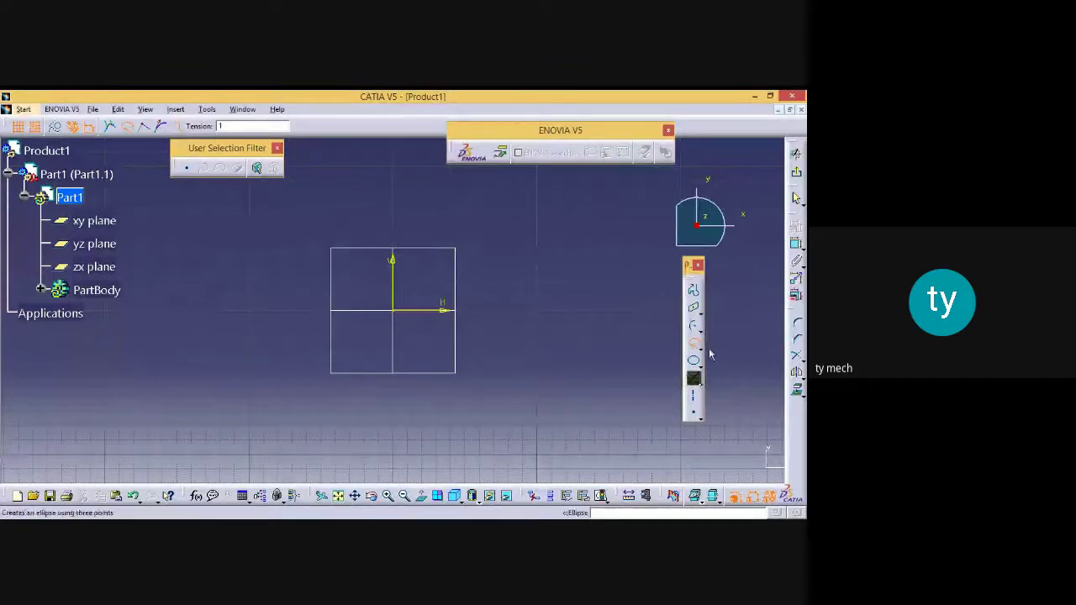
left_click(701, 386)
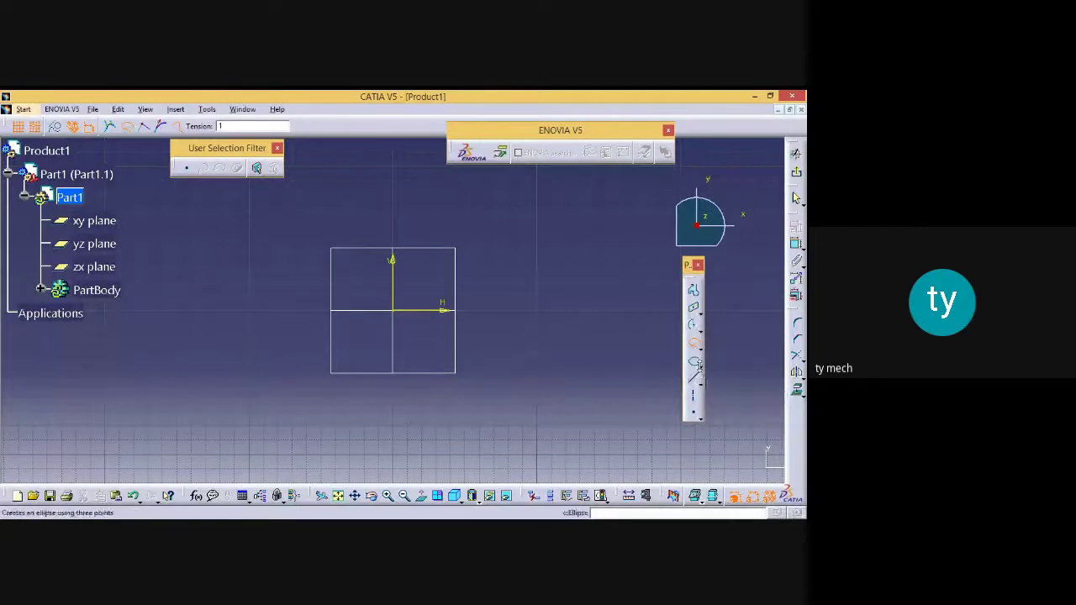
Draw an ellipse centred on the H axis at H -70 mm with major and minor radii of about 81 mm, and delete it
left_click(703, 368)
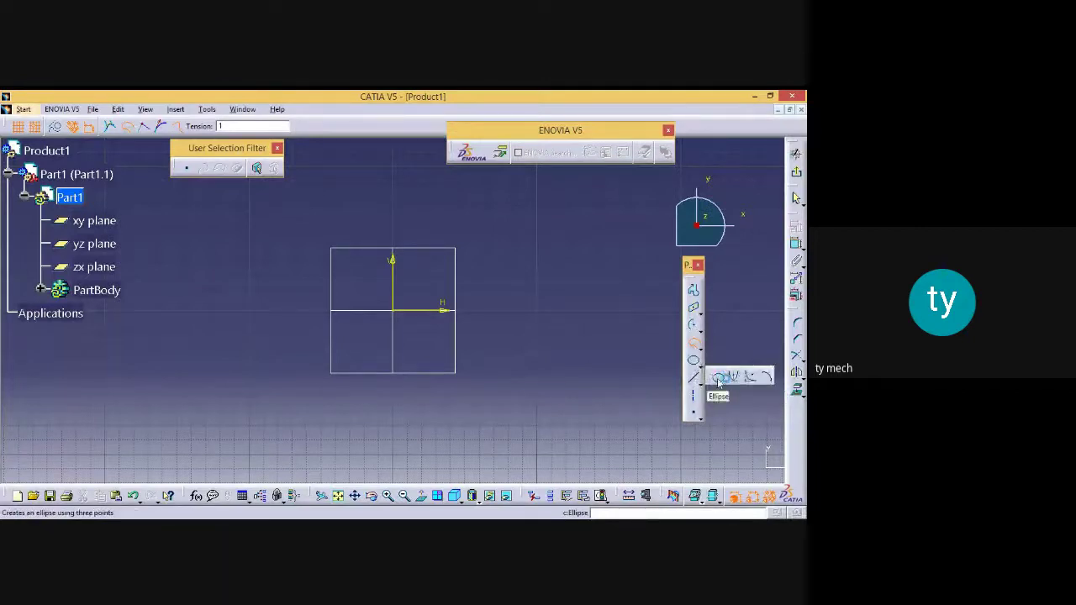
left_click(715, 376)
left_click(292, 311)
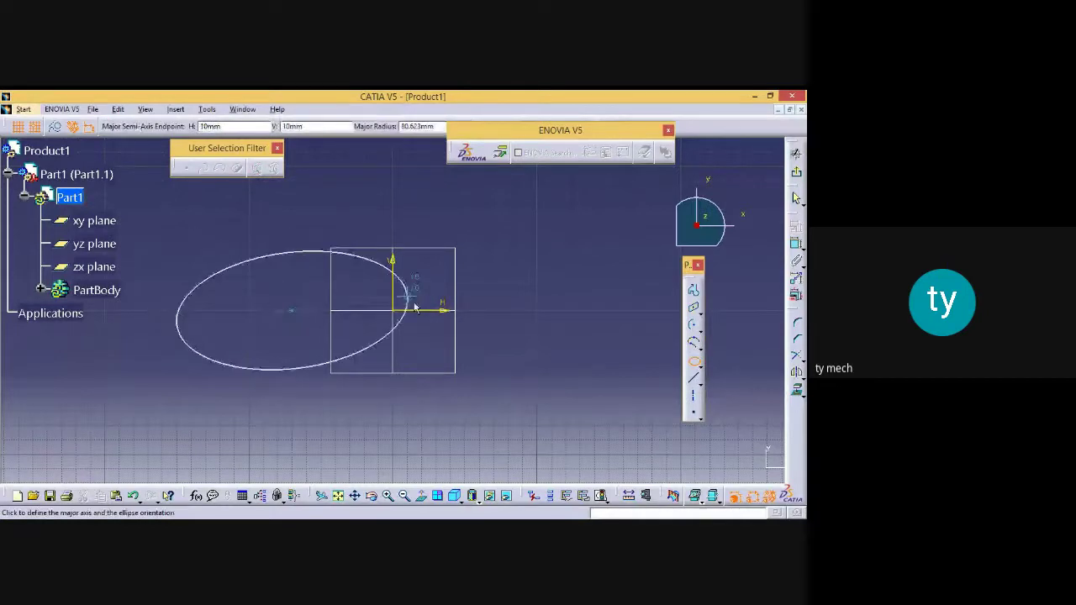
left_click(412, 307)
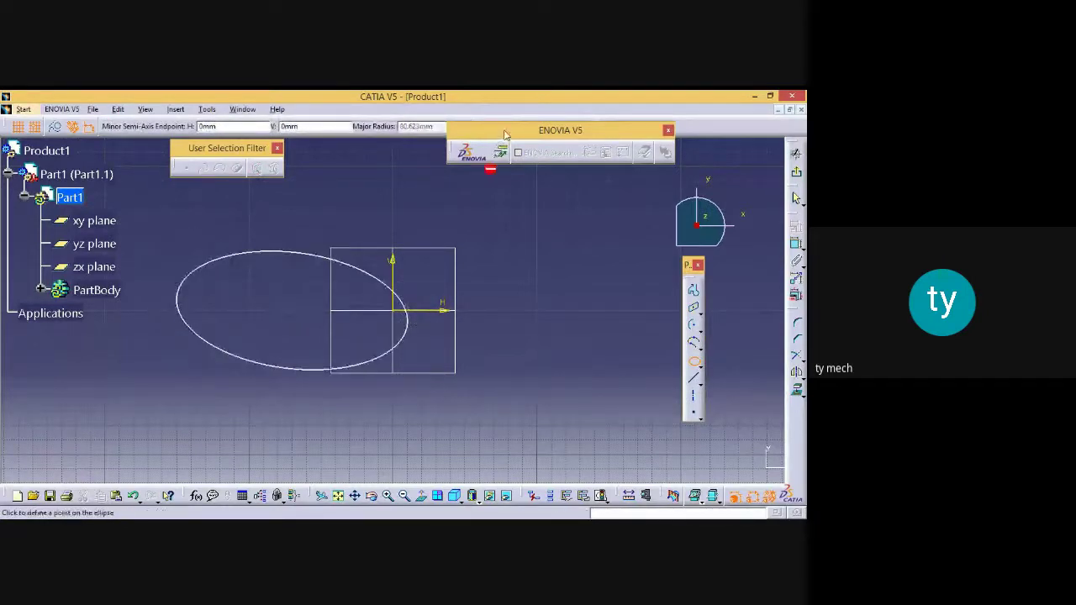
left_click_drag(504, 134, 586, 156)
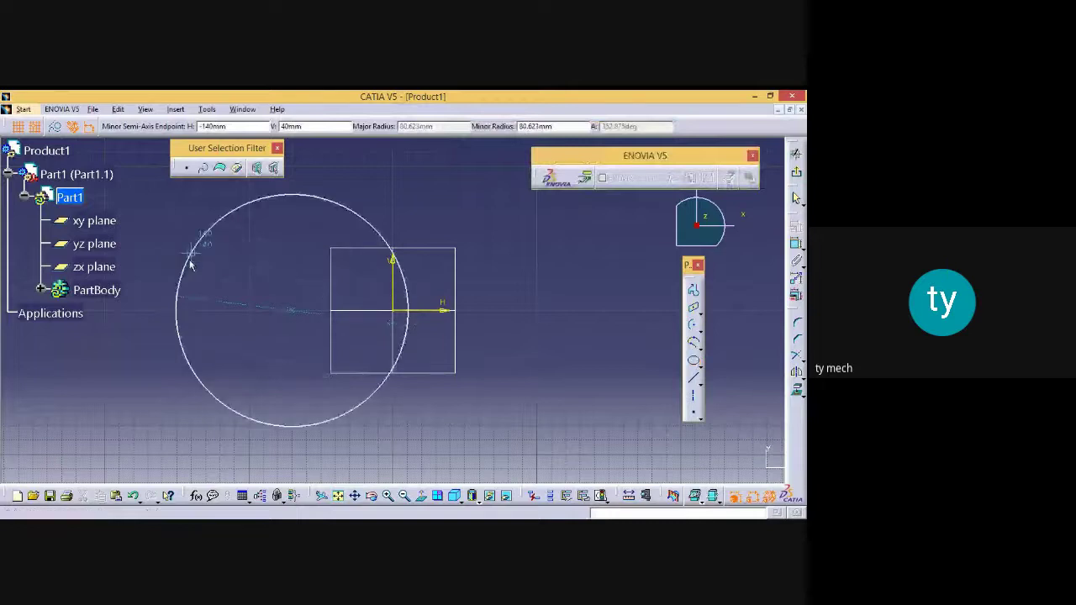
left_click(189, 256)
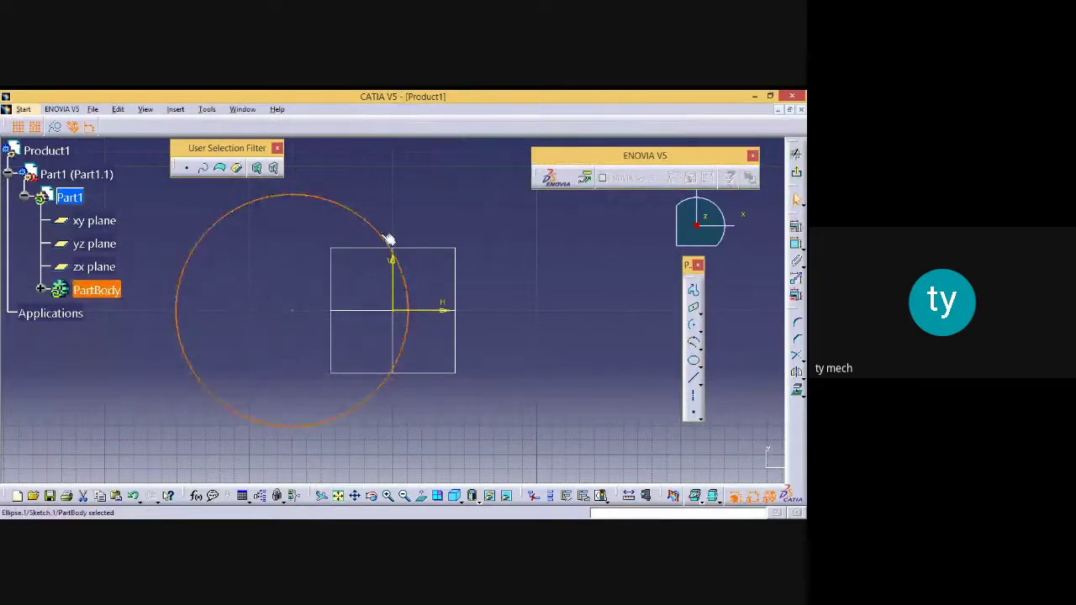
key("Delete")
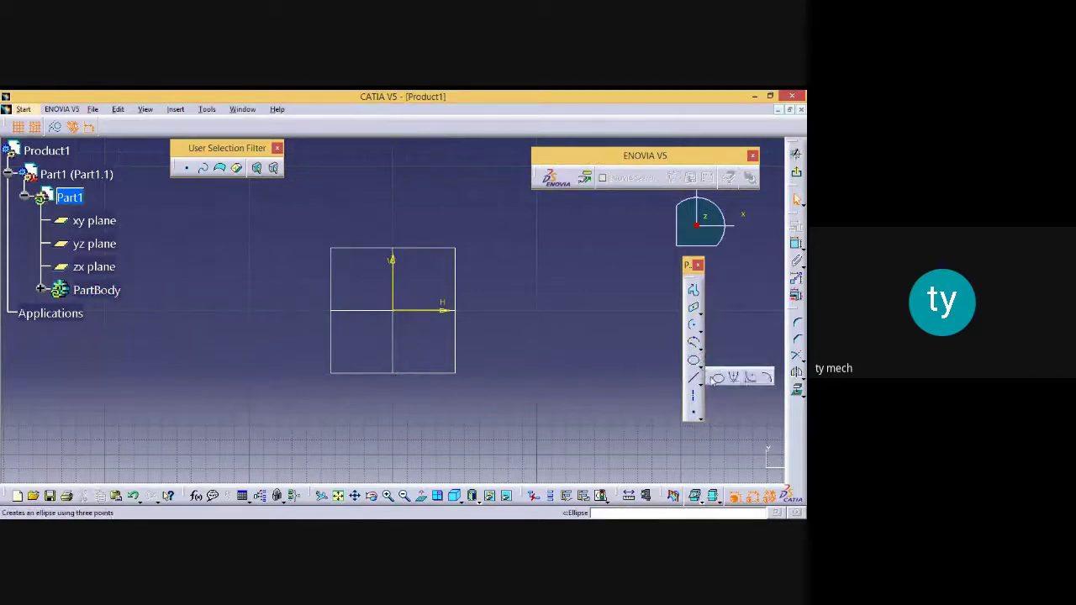
Draw a tilted ellipse centred at H -130 mm, V -30 mm with a major radius of about 95 mm, and delete it
left_click(698, 363)
left_click(205, 353)
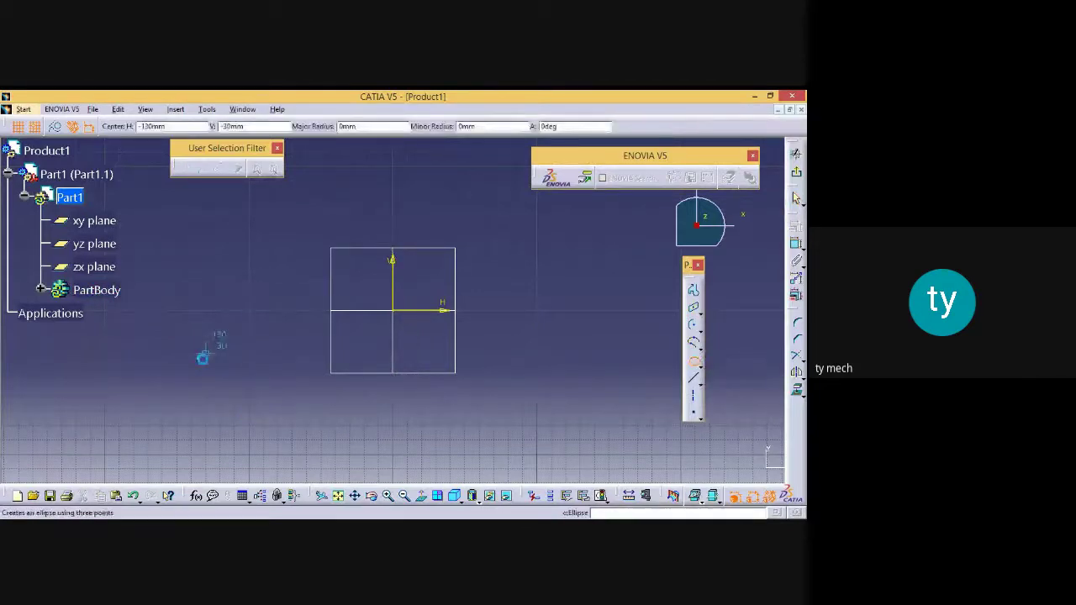
left_click(334, 384)
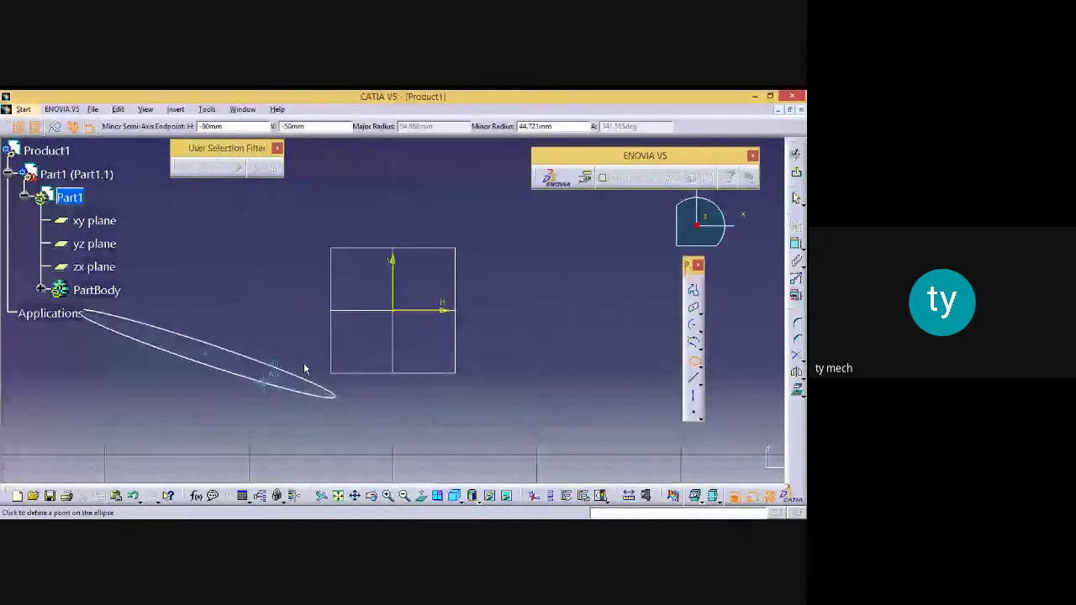
left_click(279, 340)
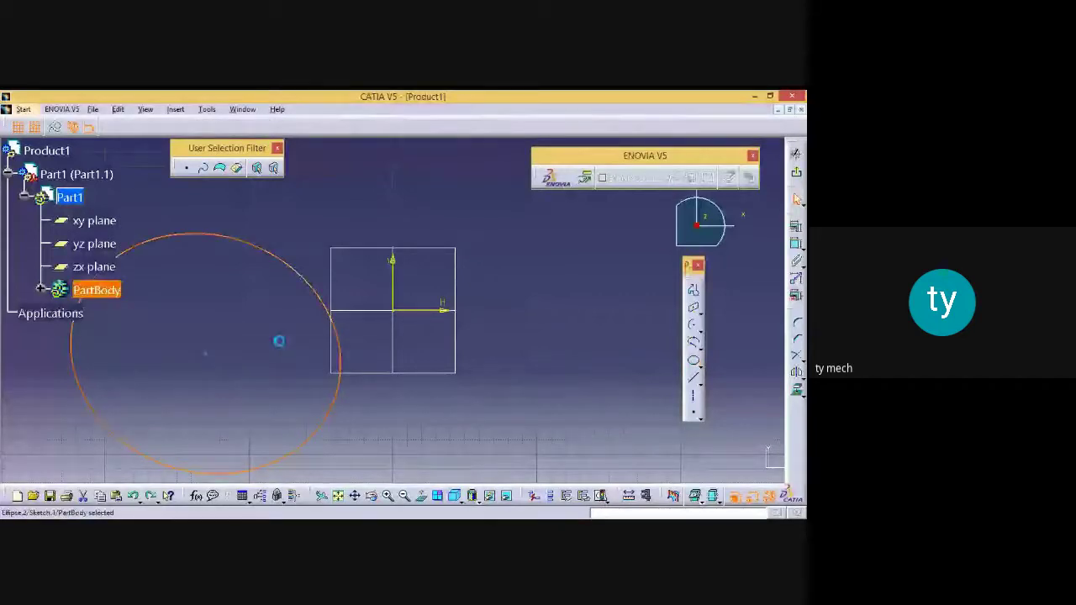
key("Delete")
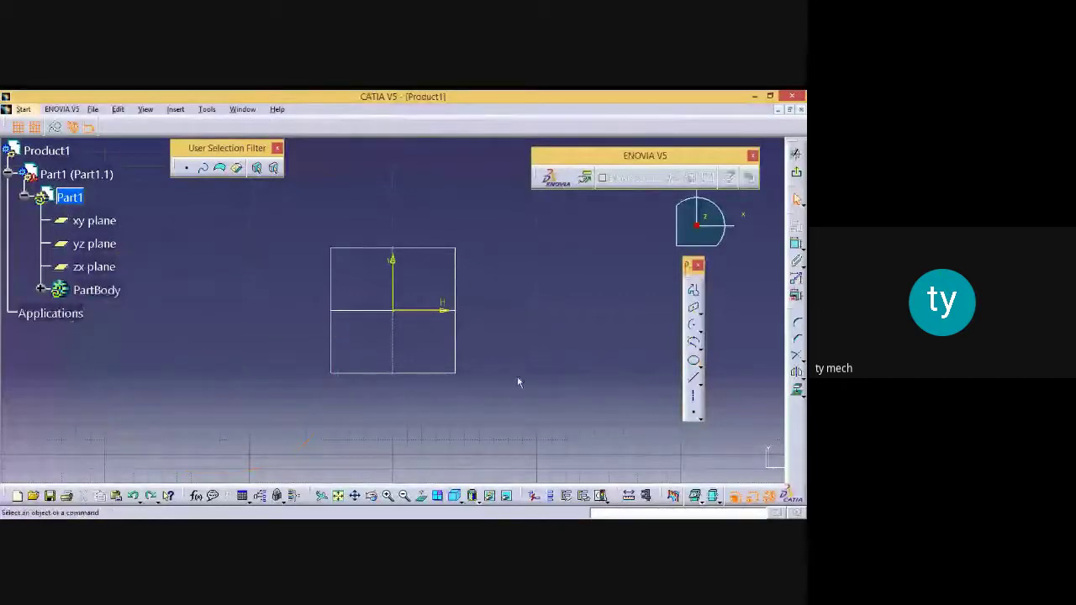
left_click(696, 364)
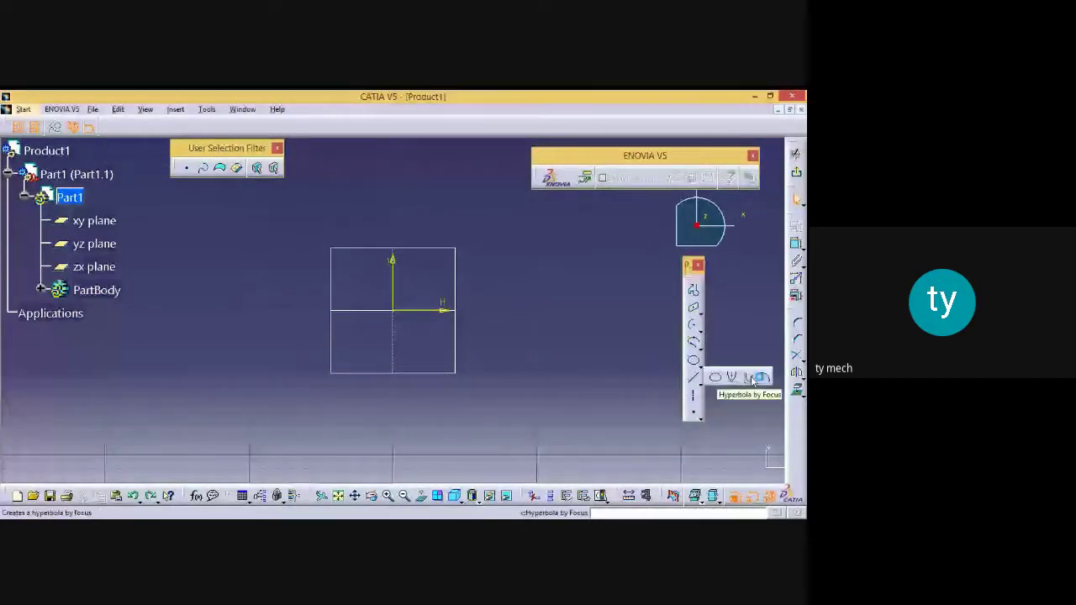
left_click(701, 387)
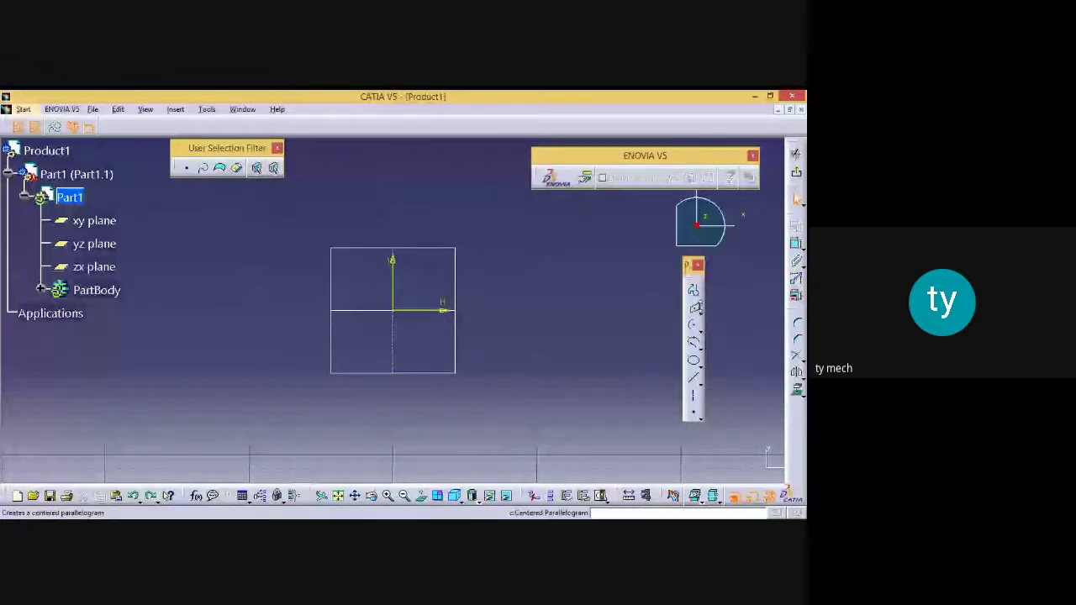
left_click(701, 313)
left_click(659, 339)
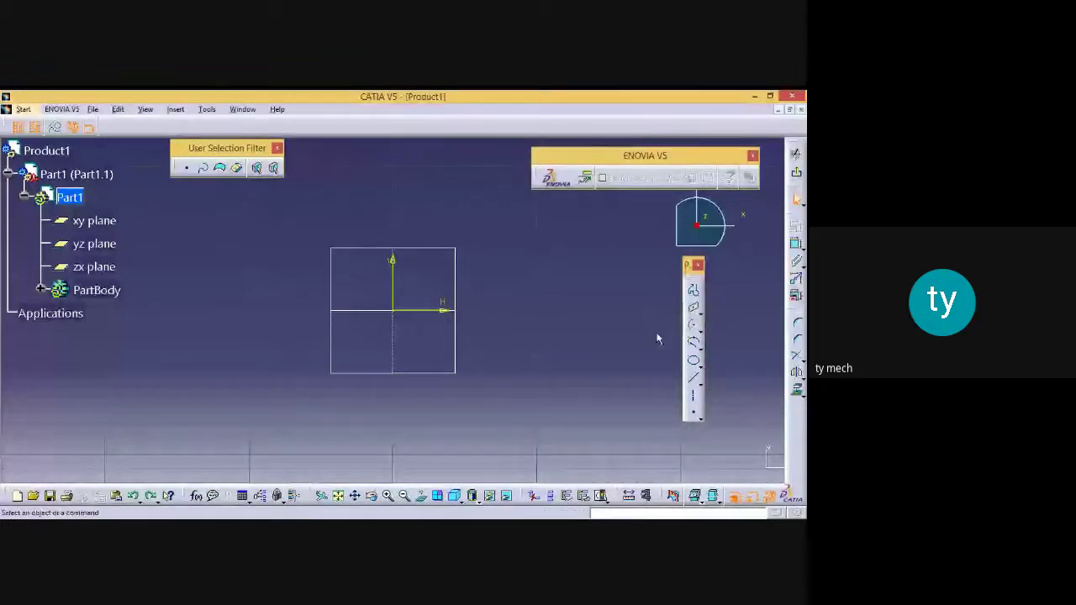
left_click(701, 339)
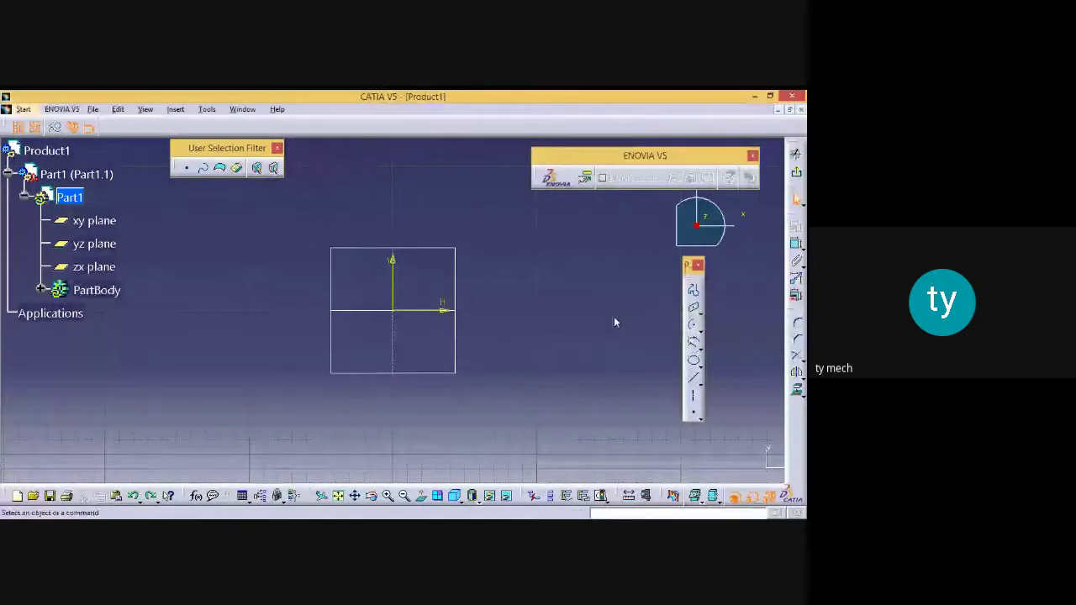
Draw a circle of about 22 mm radius centred at H 20 mm, V 80 mm, and a larger one centred at H -80 mm, V -30 mm
left_click(692, 325)
left_click(421, 195)
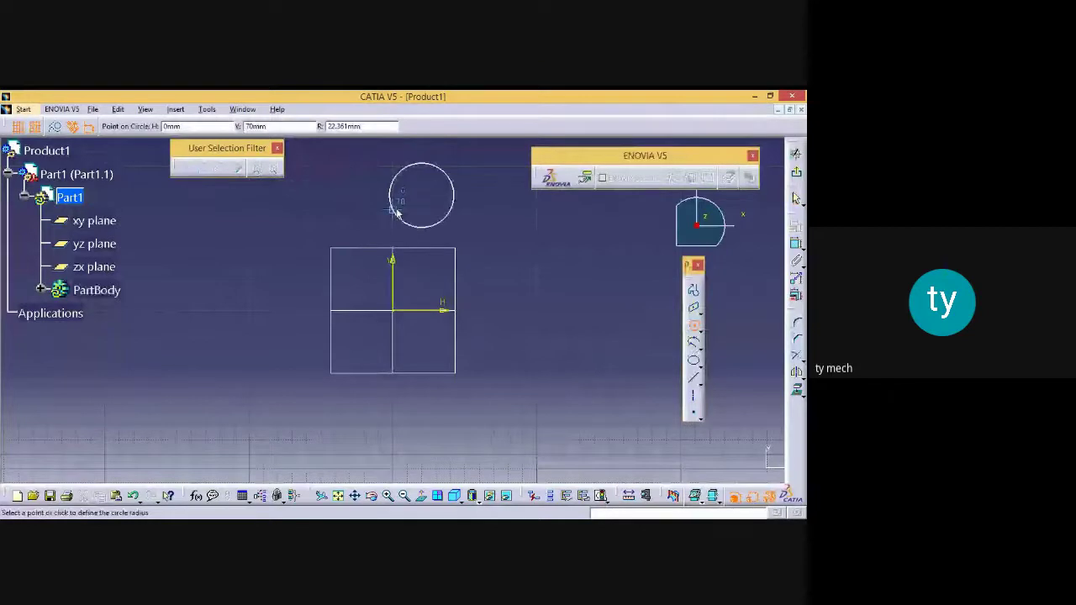
left_click(398, 211)
left_click(694, 327)
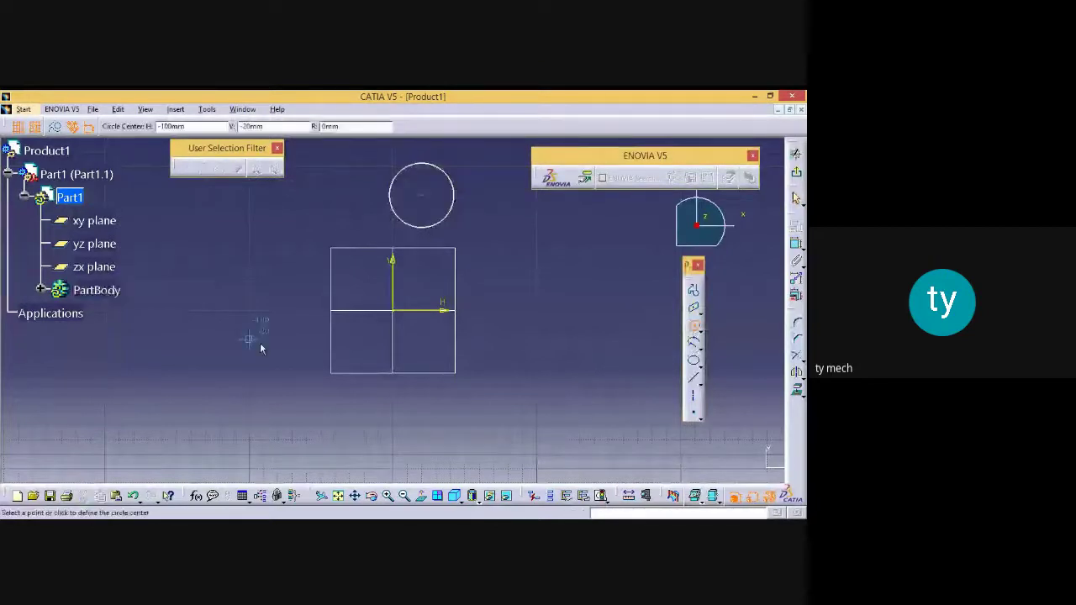
left_click(277, 355)
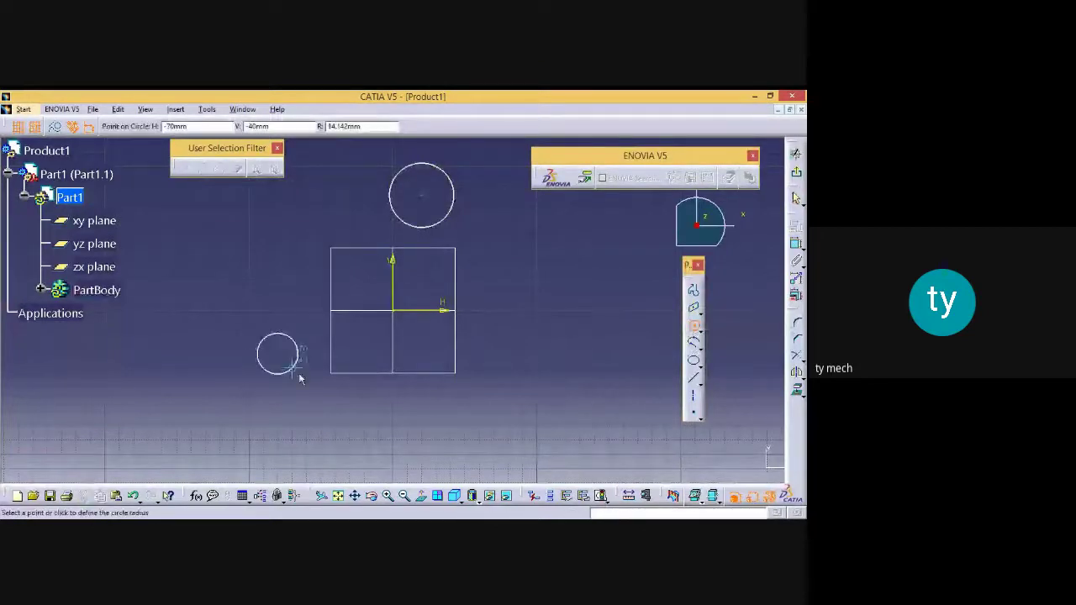
left_click(343, 422)
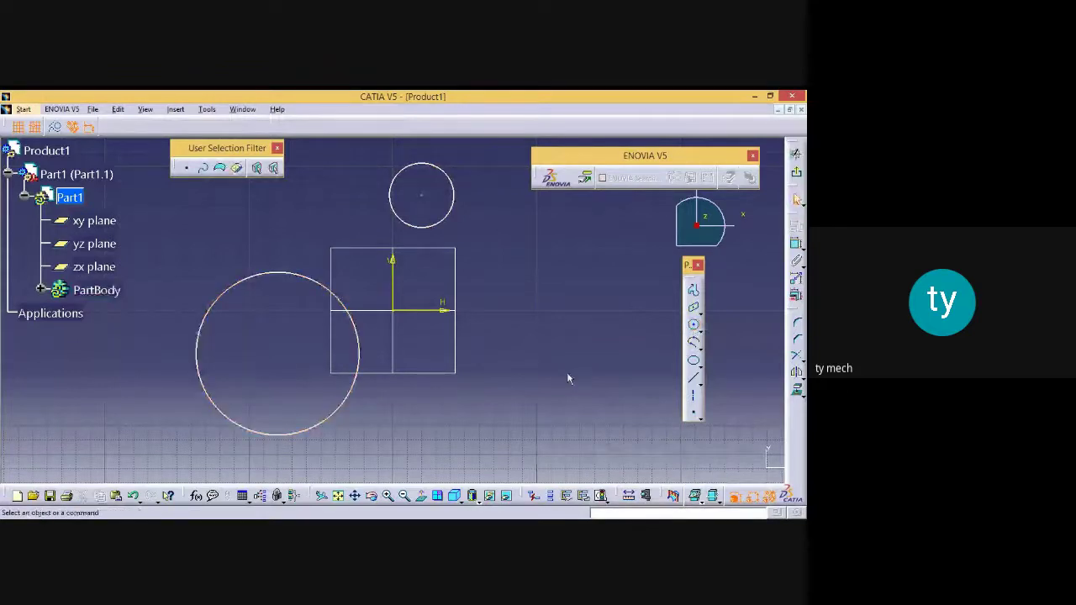
Draw two bi-tangent lines between the circles, one along their lower-right sides and one along their upper-left sides
left_click(700, 380)
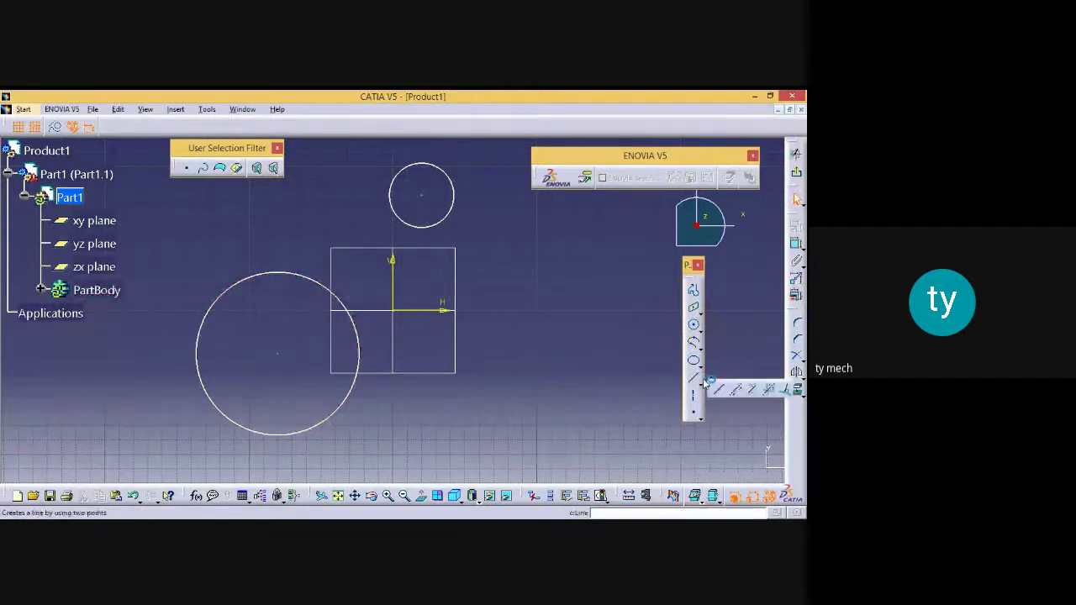
left_click(755, 392)
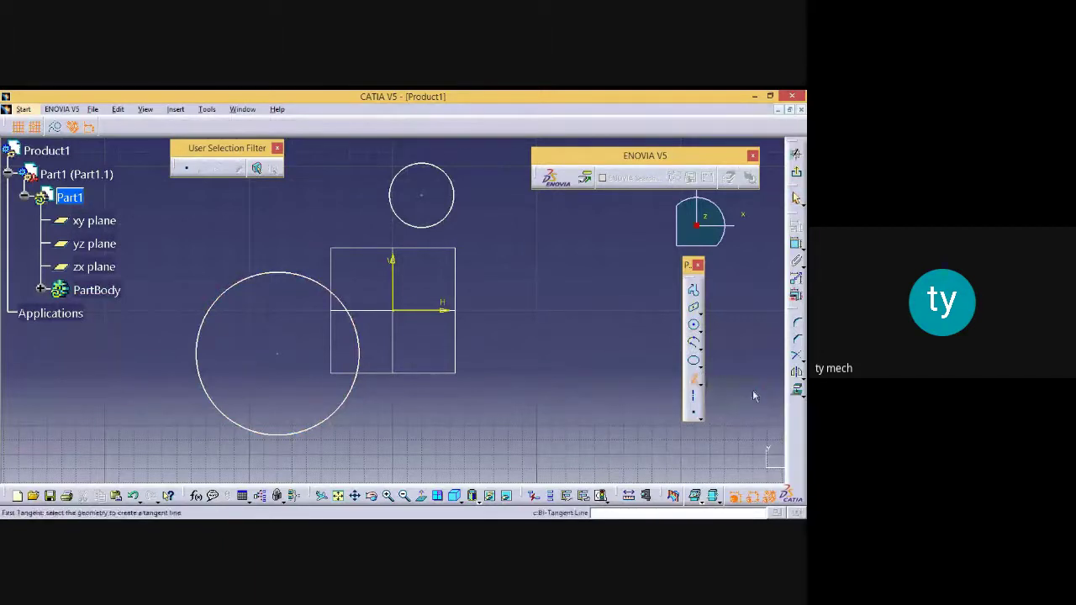
left_click(452, 208)
left_click(360, 391)
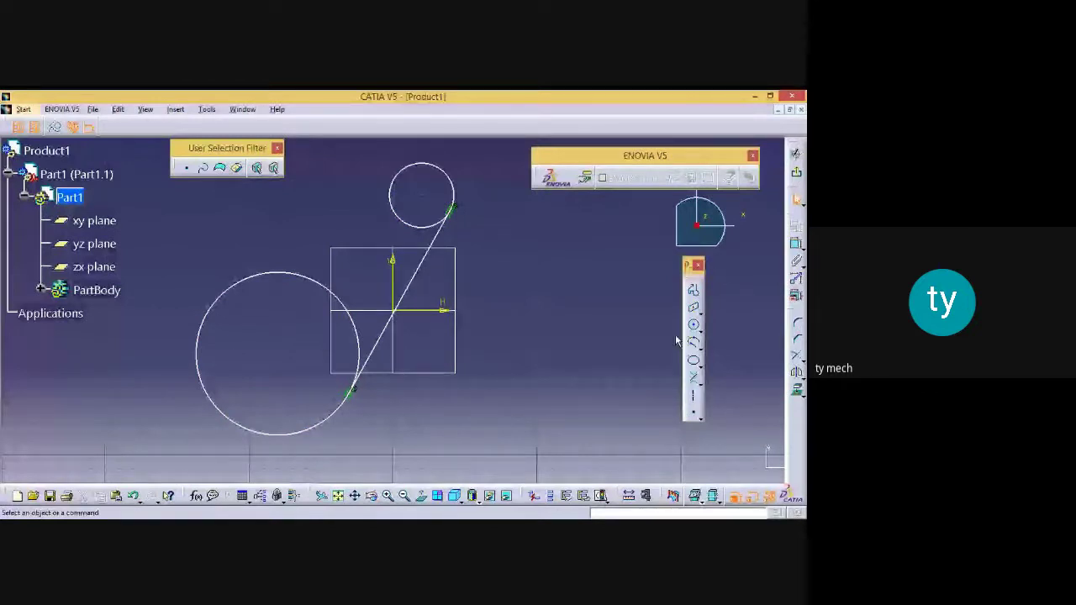
left_click(692, 377)
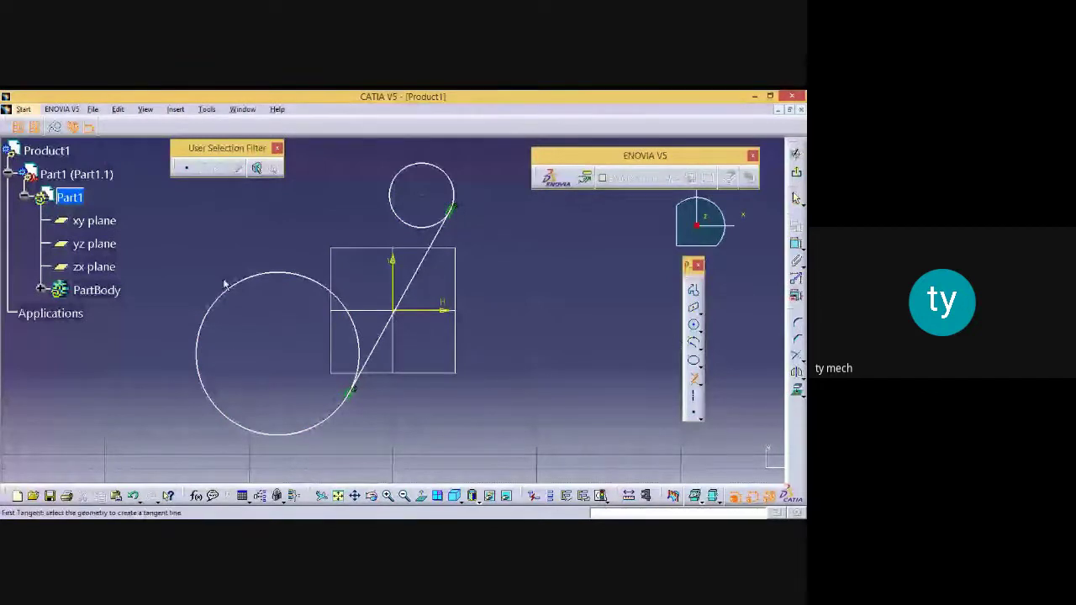
left_click(225, 286)
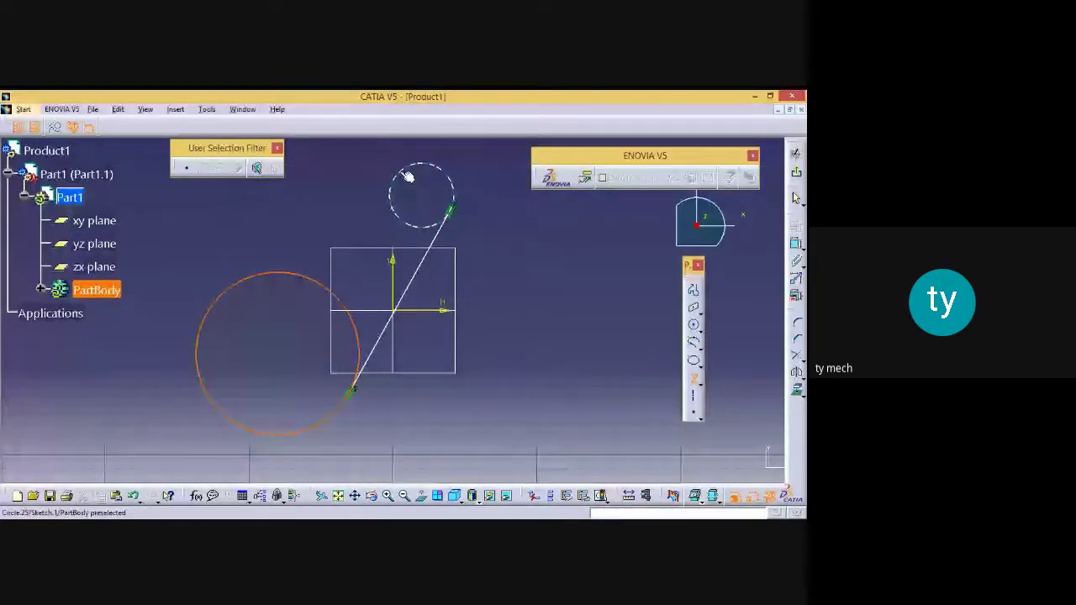
left_click(407, 177)
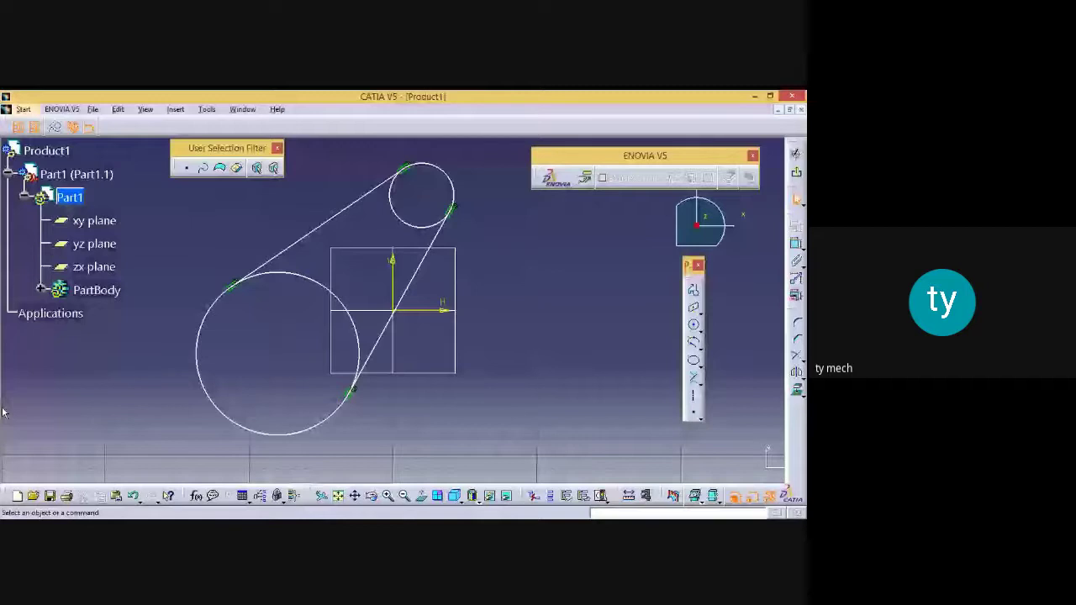
Delete both bi-tangent lines between the two circles
left_click(418, 287)
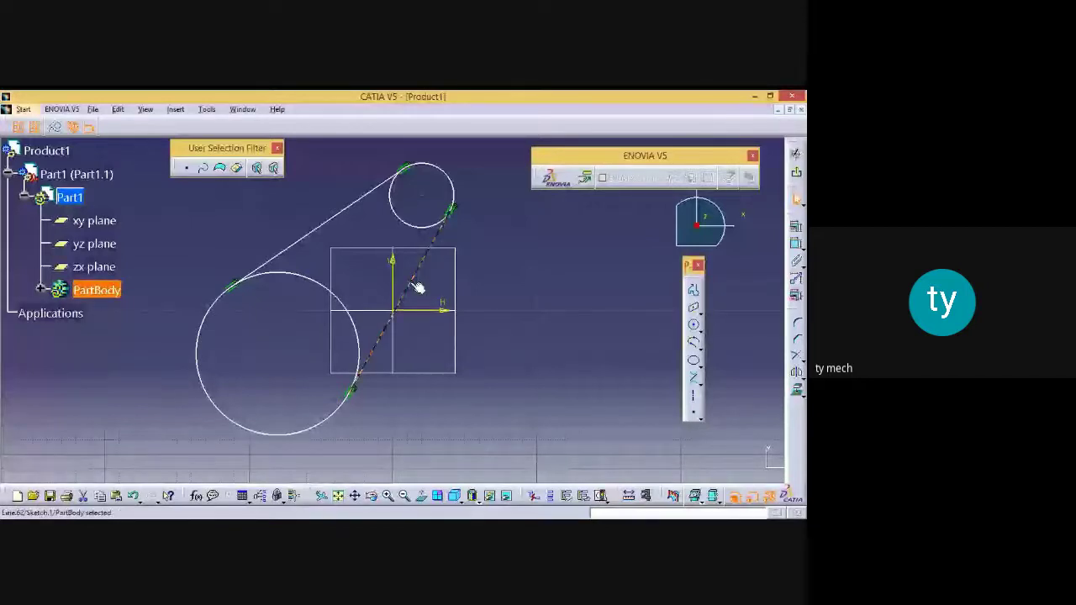
key("Delete")
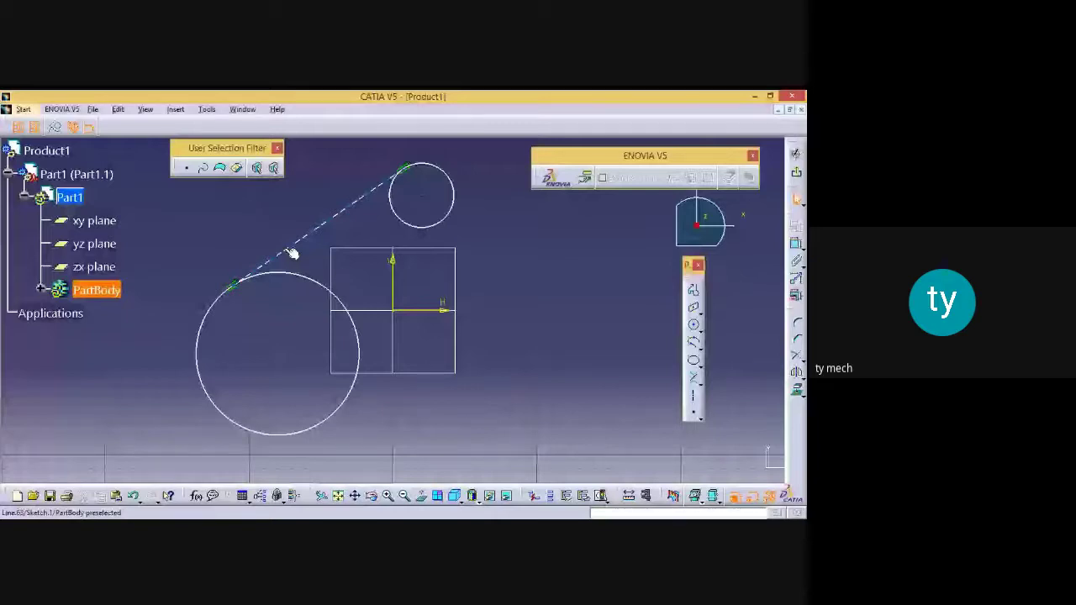
left_click(285, 249)
key("Delete")
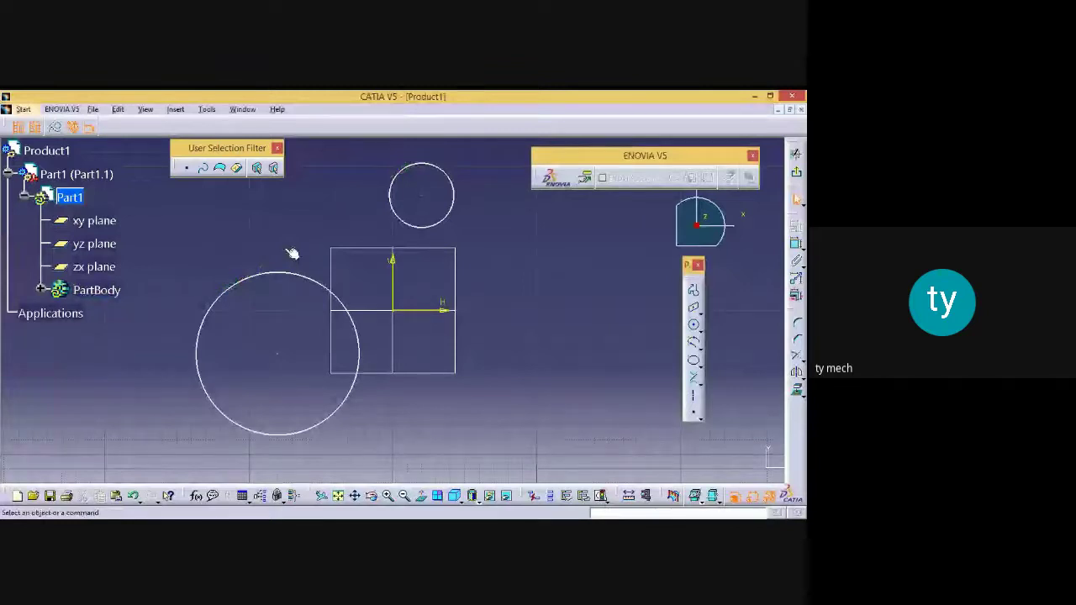
Draw a crossing bi-tangent line from the large circle's upper-left side to the small circle's lower-right side, and delete it
left_click(695, 380)
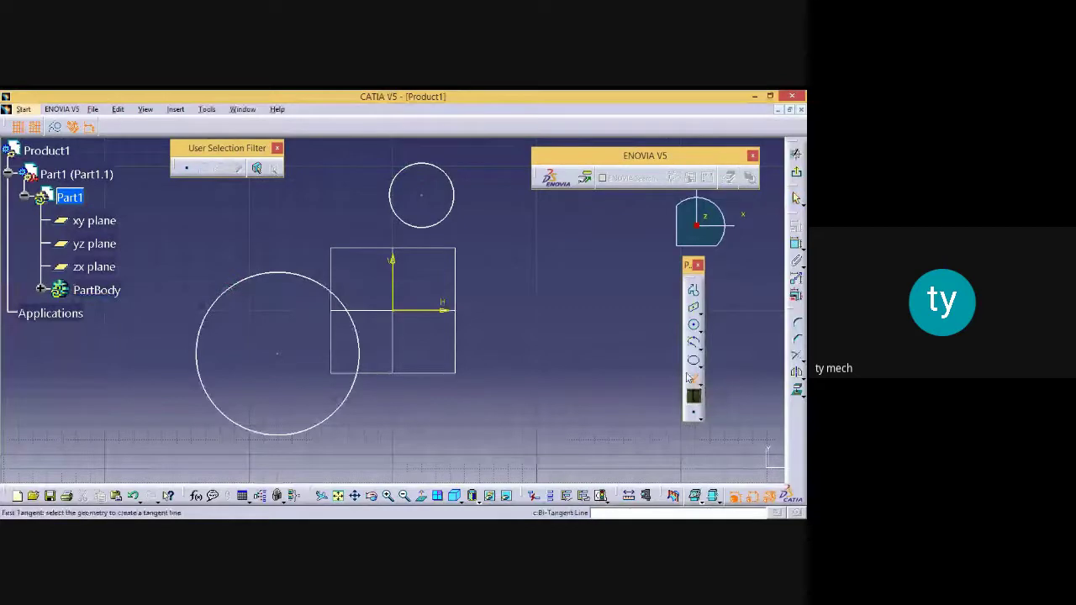
left_click(227, 290)
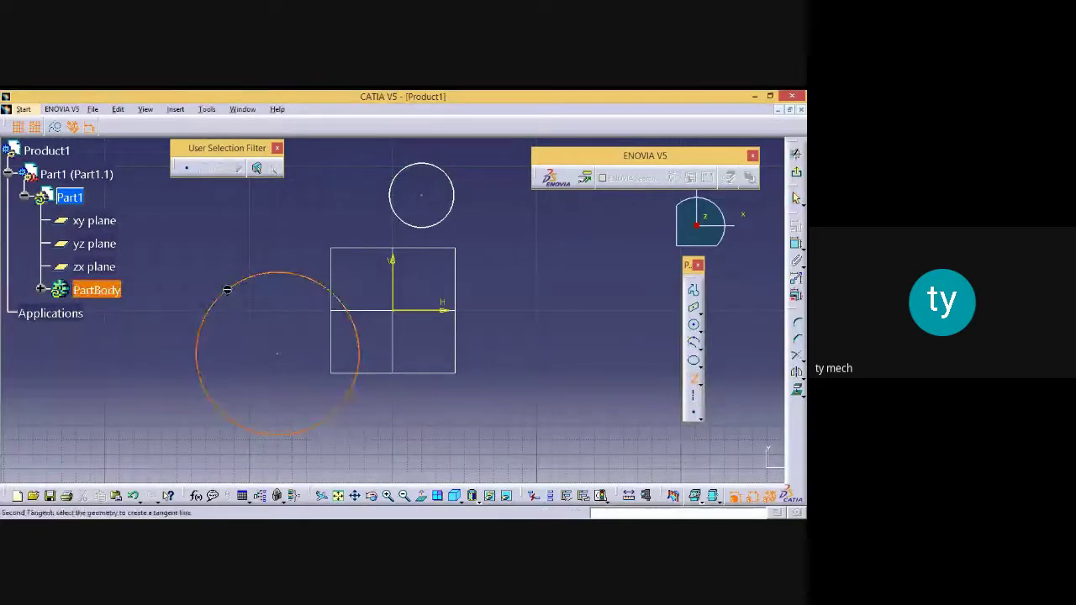
left_click(454, 220)
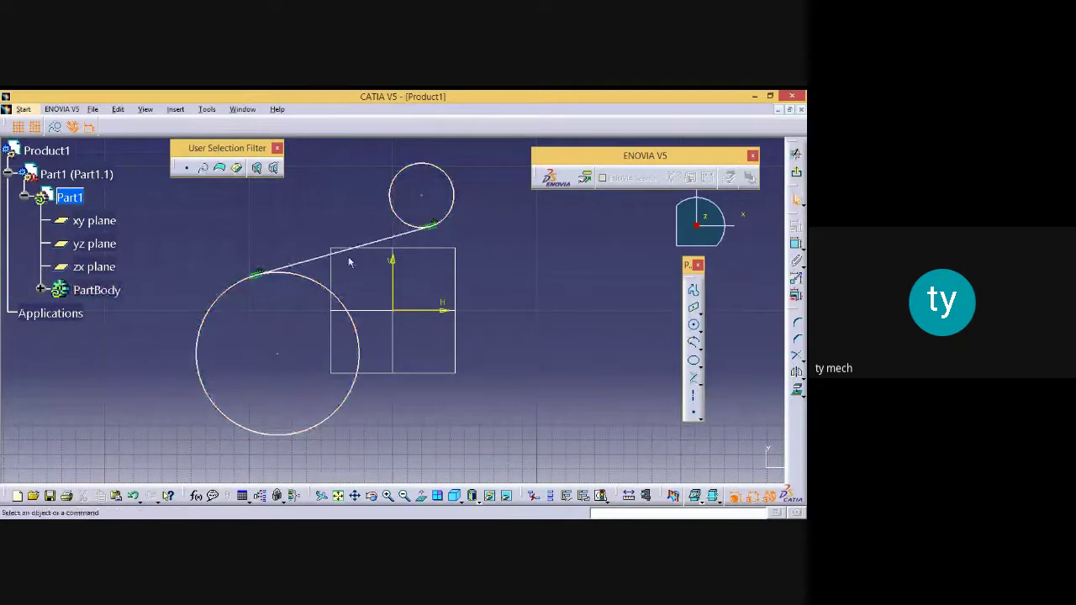
left_click(402, 241)
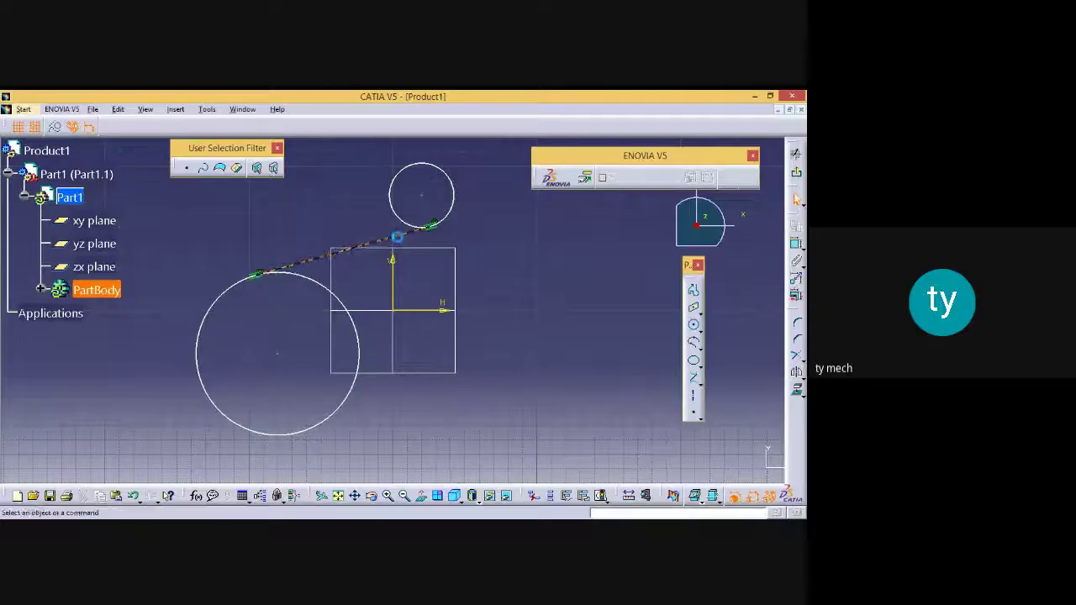
key("Delete")
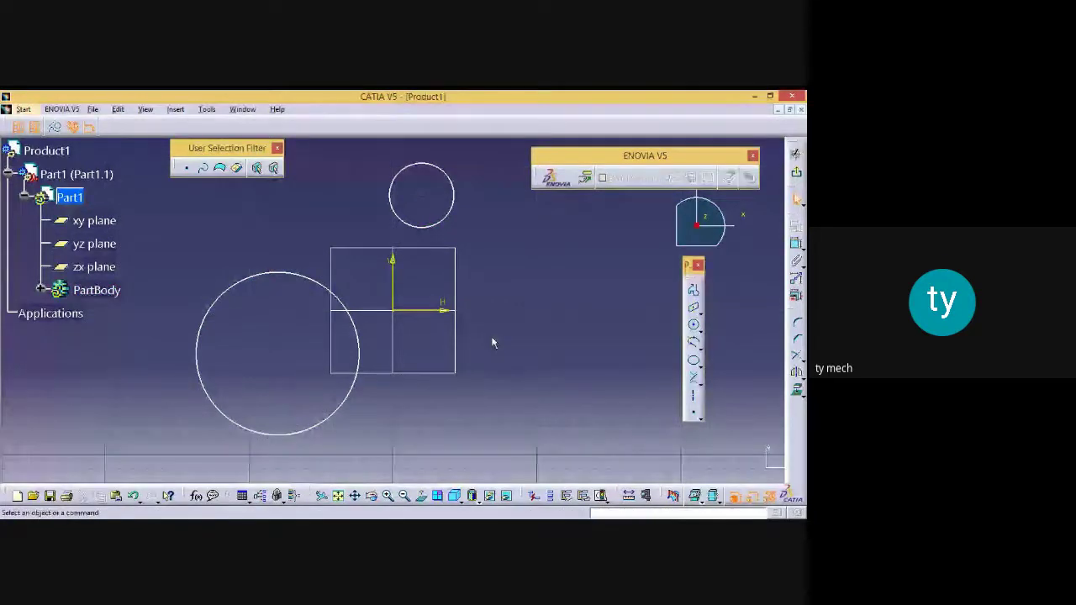
Draw a crossing bi-tangent line from the large circle's right side to the small circle's left side, and delete it together with the large circle
left_click(358, 340)
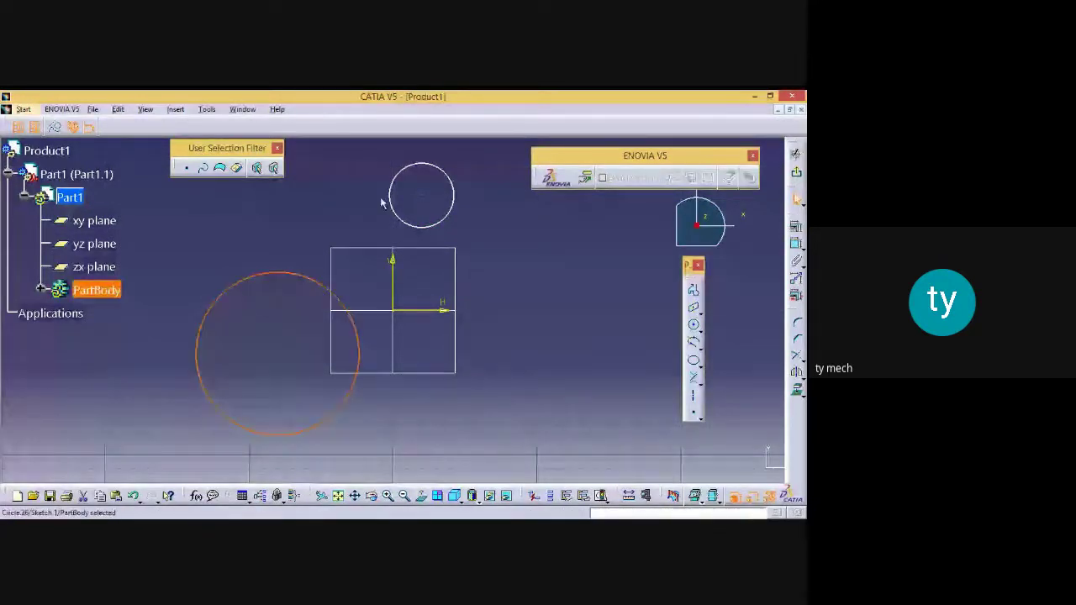
left_click(386, 201)
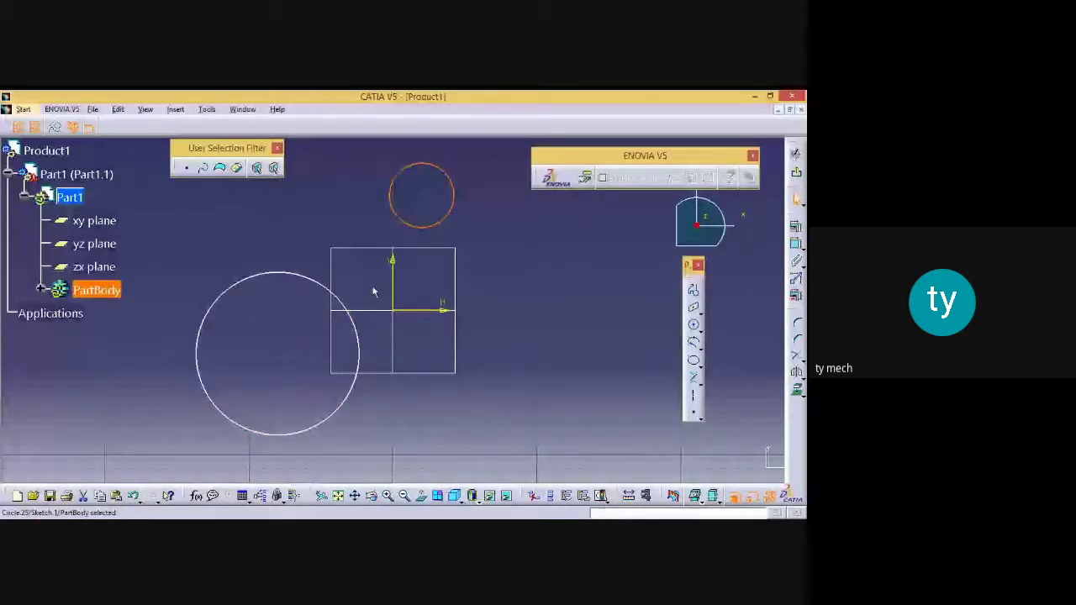
key("ctrl+z")
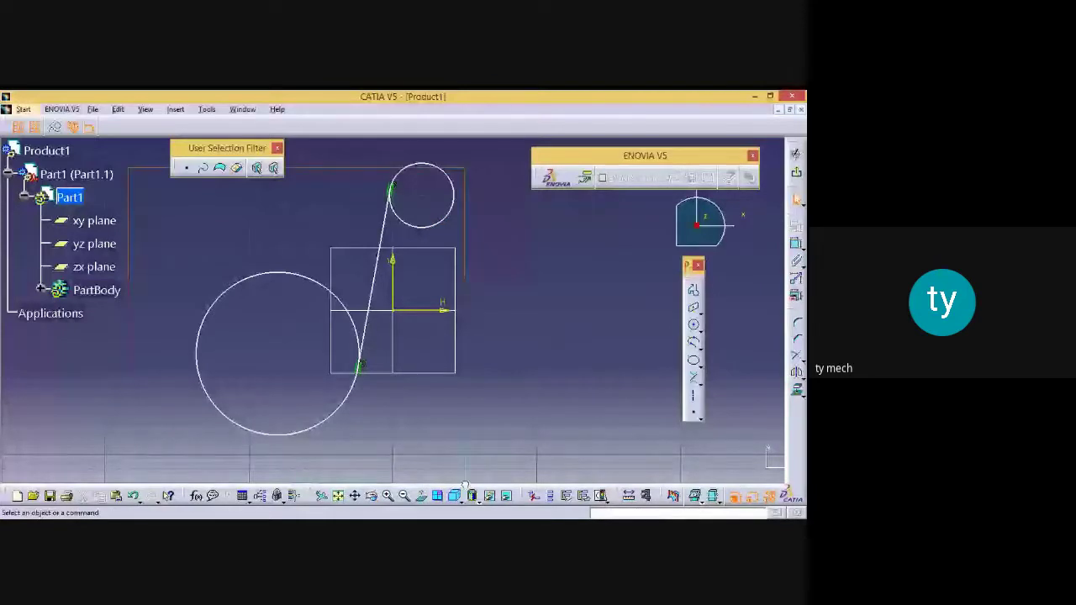
key("ctrl+a")
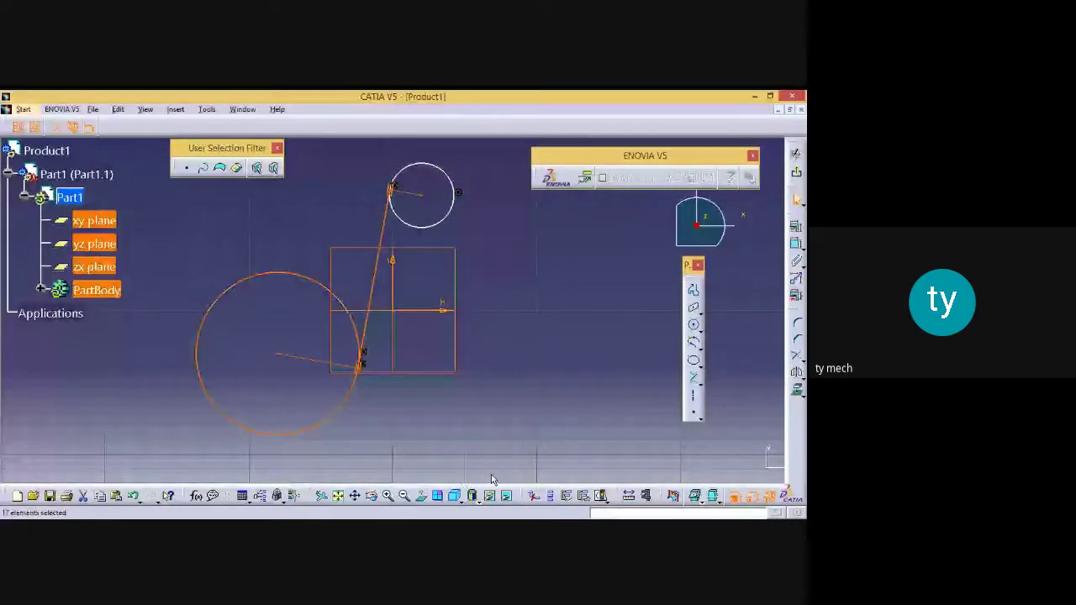
key("Delete")
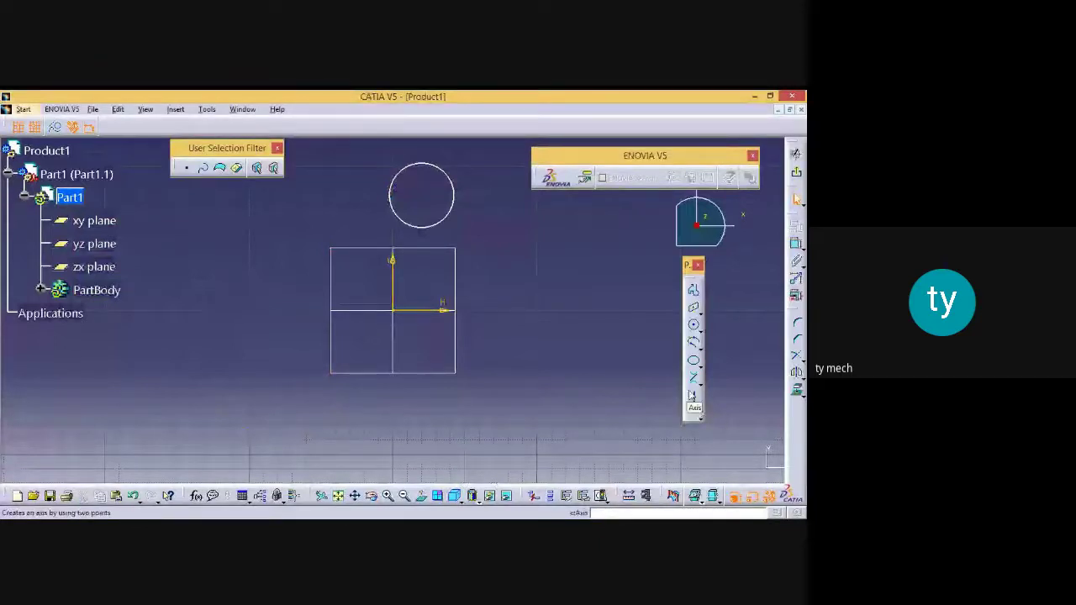
Draw a horizontal axis at V 10 mm across the plane squares, from H -110 mm to about H 130 mm
left_click(691, 402)
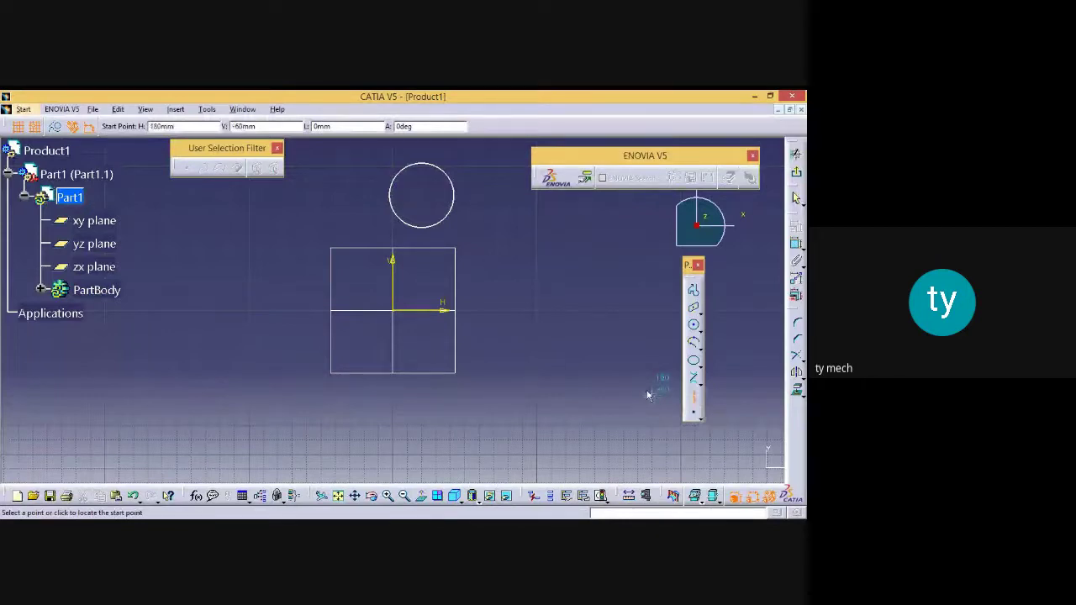
left_click(233, 301)
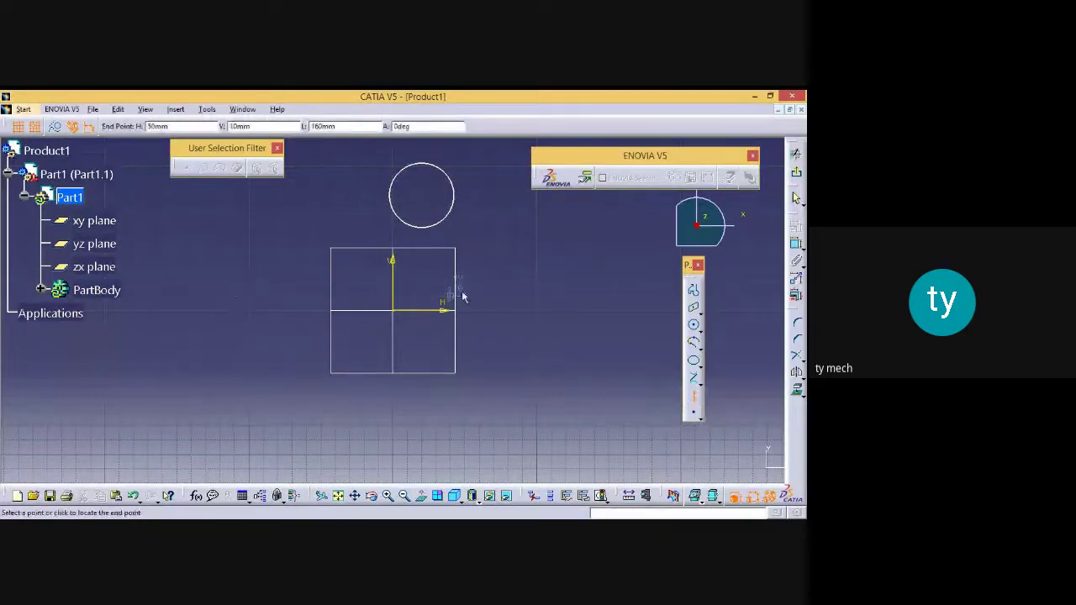
left_click(575, 294)
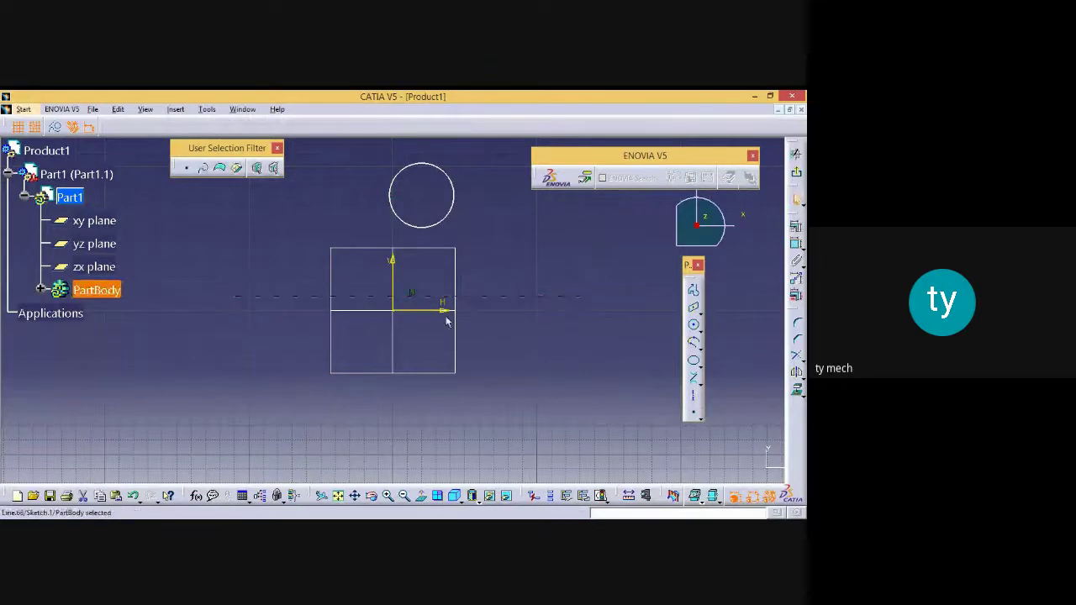
left_click(514, 314)
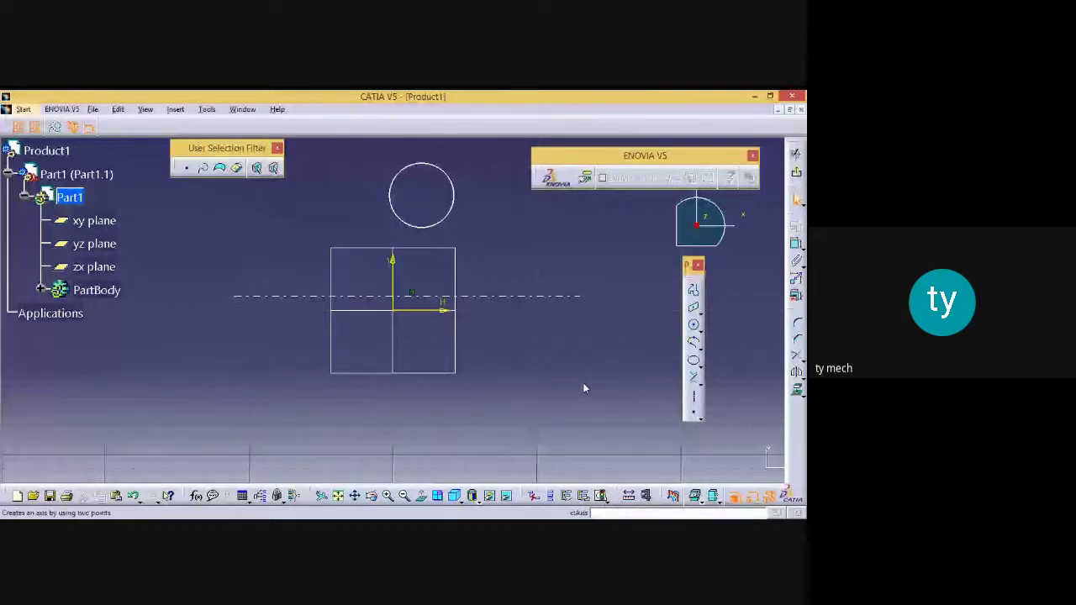
Draw a vertical axis at H 100 mm from V 60 mm to V -60 mm, and delete both axes and the remaining circle
left_click(694, 397)
left_click(537, 224)
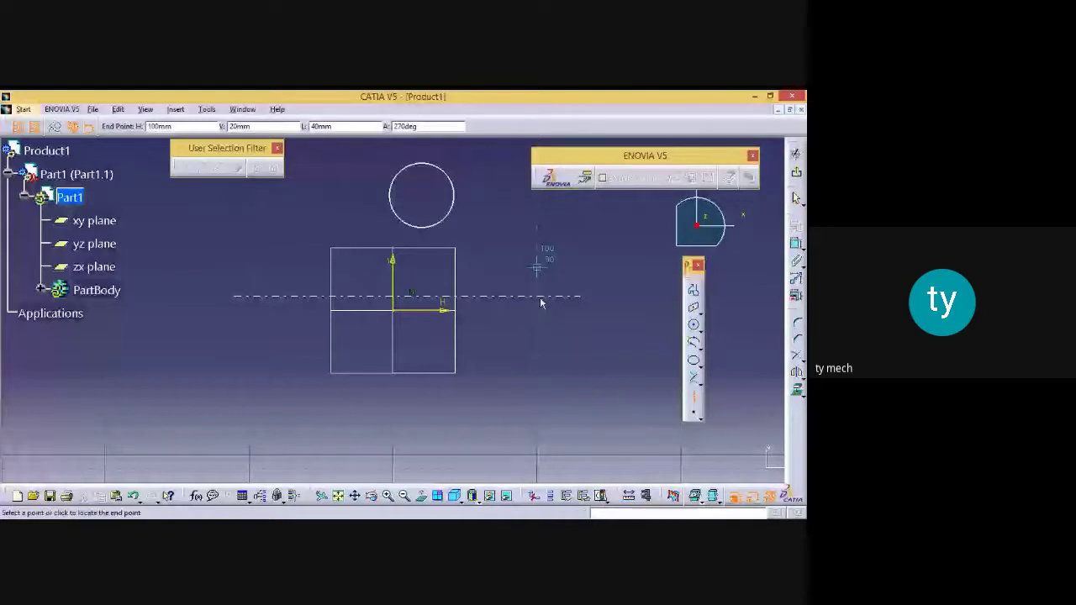
left_click(538, 392)
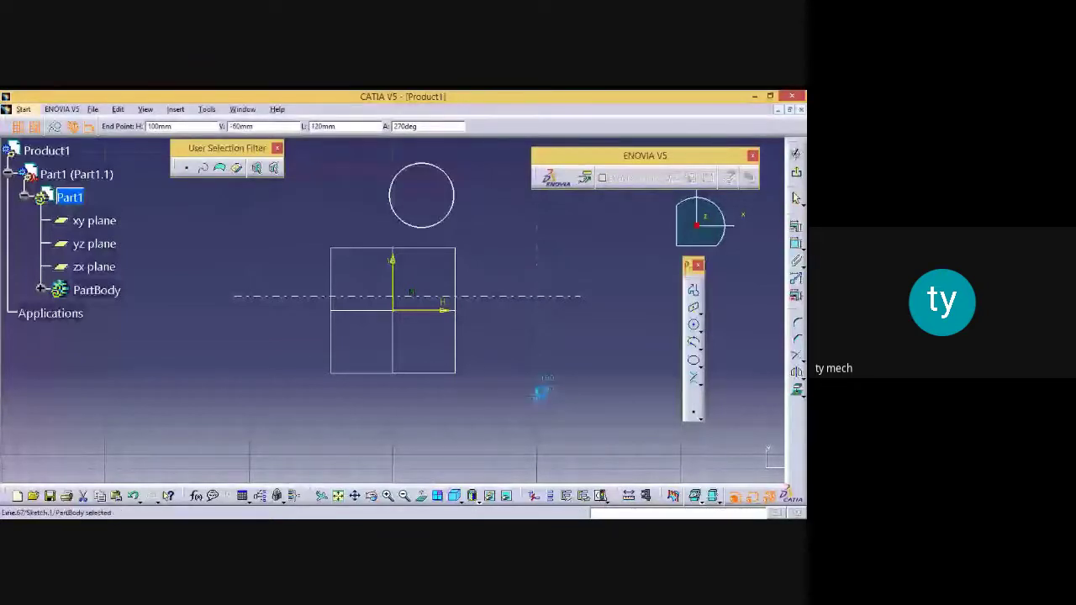
left_click_drag(643, 224, 190, 389)
key("Delete")
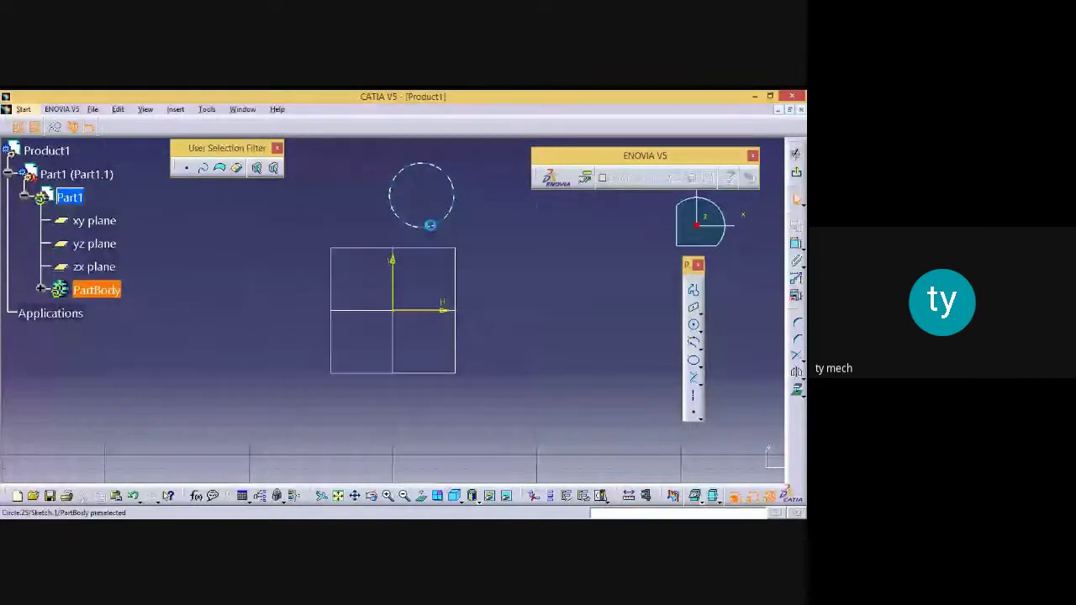
Place a point beside the plane squares on the negative H side, look over the point tool variants, and delete the point
left_click(693, 415)
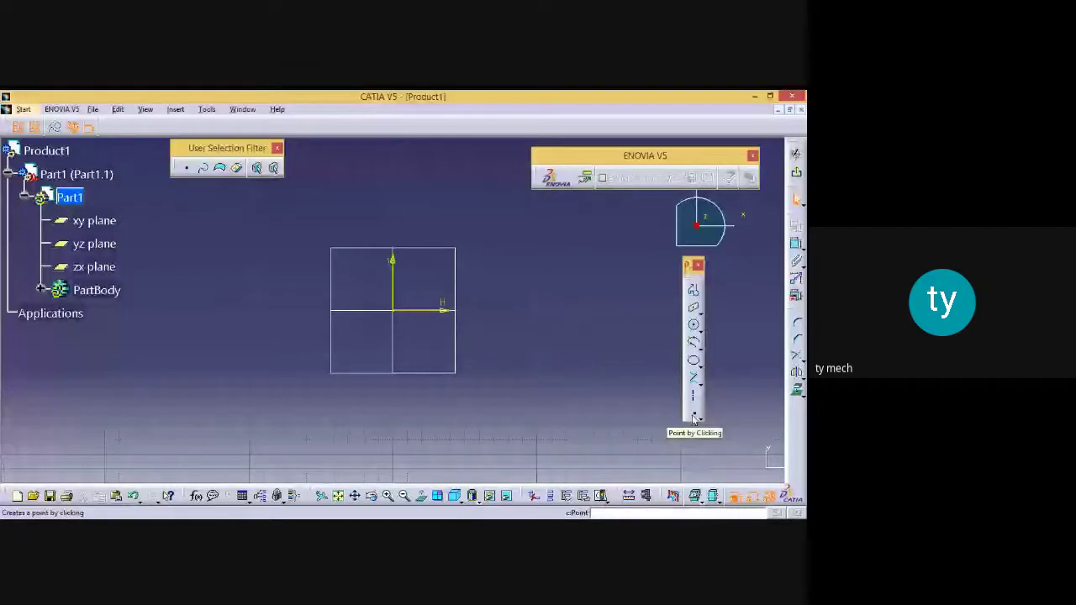
left_click(233, 283)
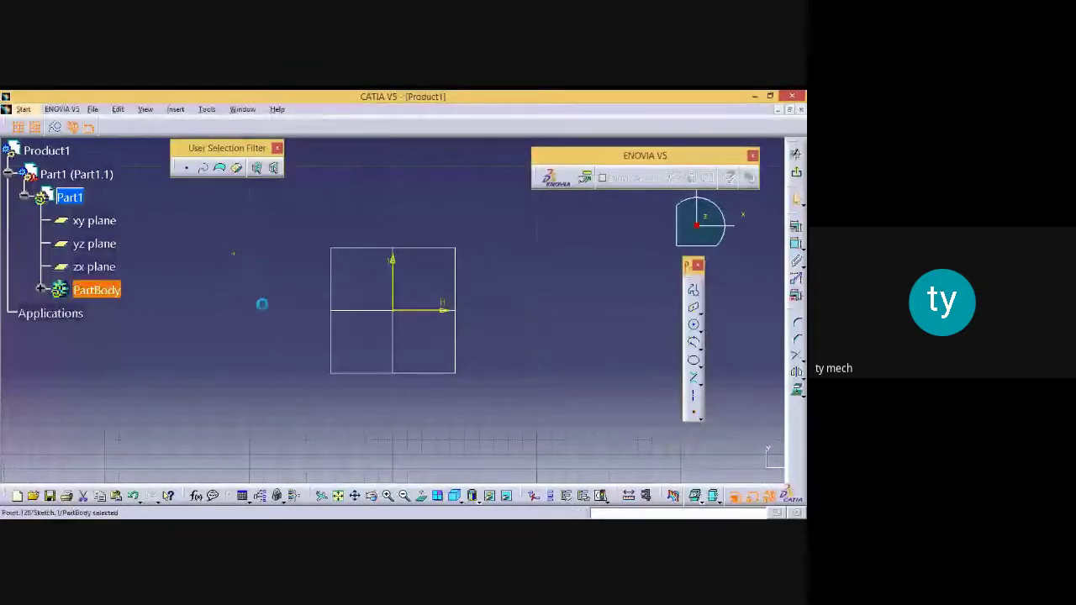
left_click(697, 421)
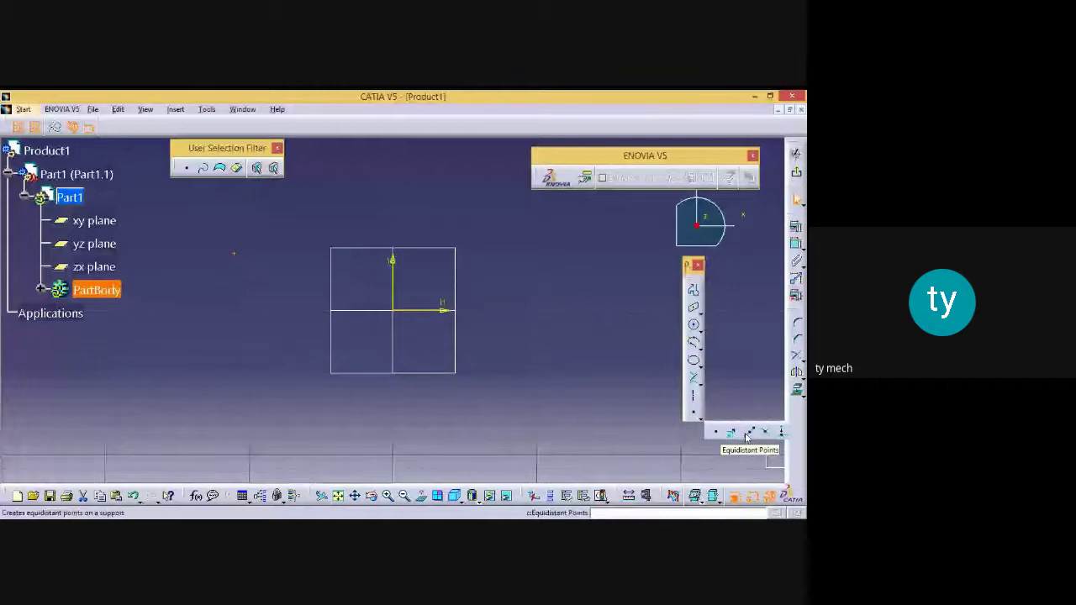
left_click(234, 255)
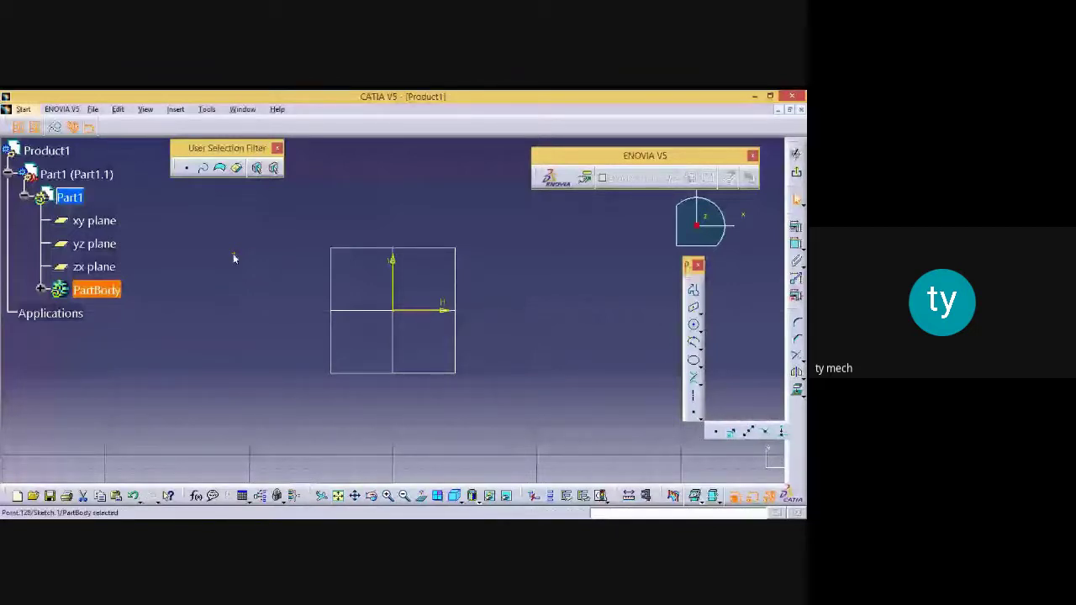
key("Delete")
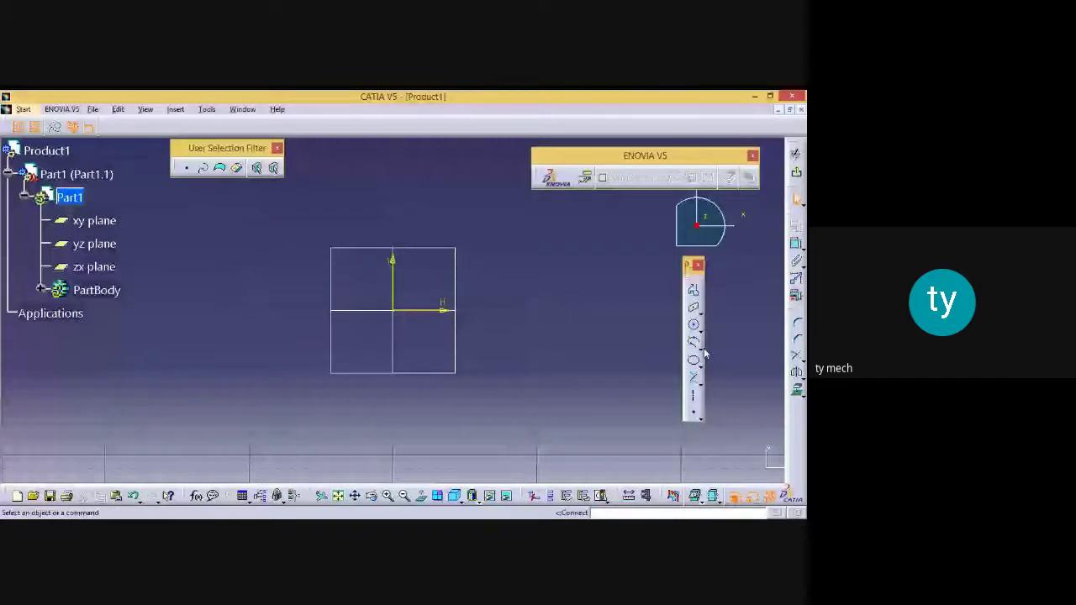
Draw a circle of about 57 mm radius centred at H -100 mm, V 10 mm
left_click(693, 325)
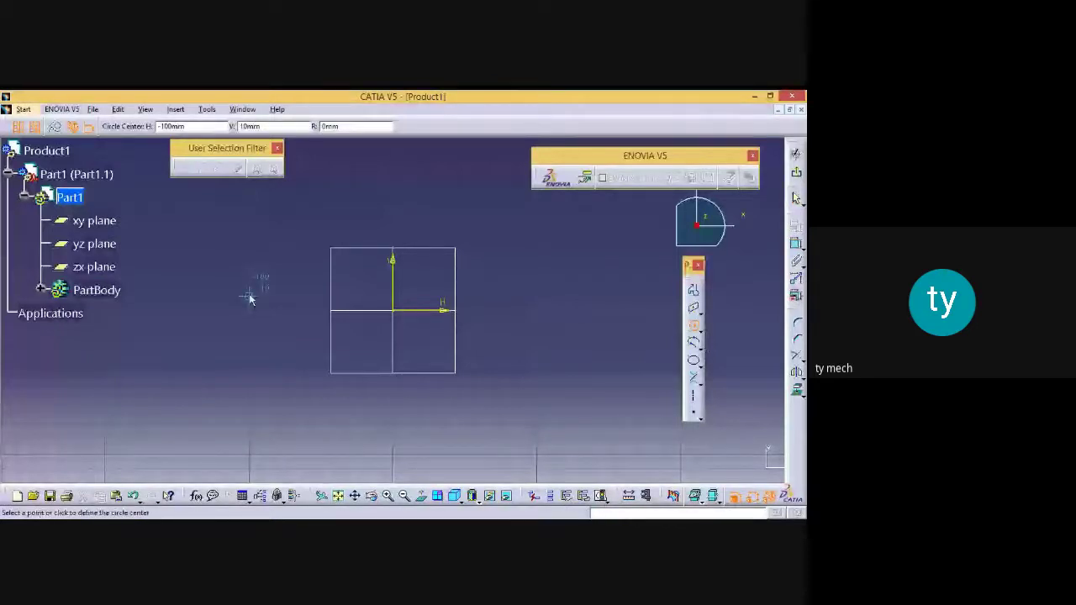
left_click(250, 298)
left_click(300, 359)
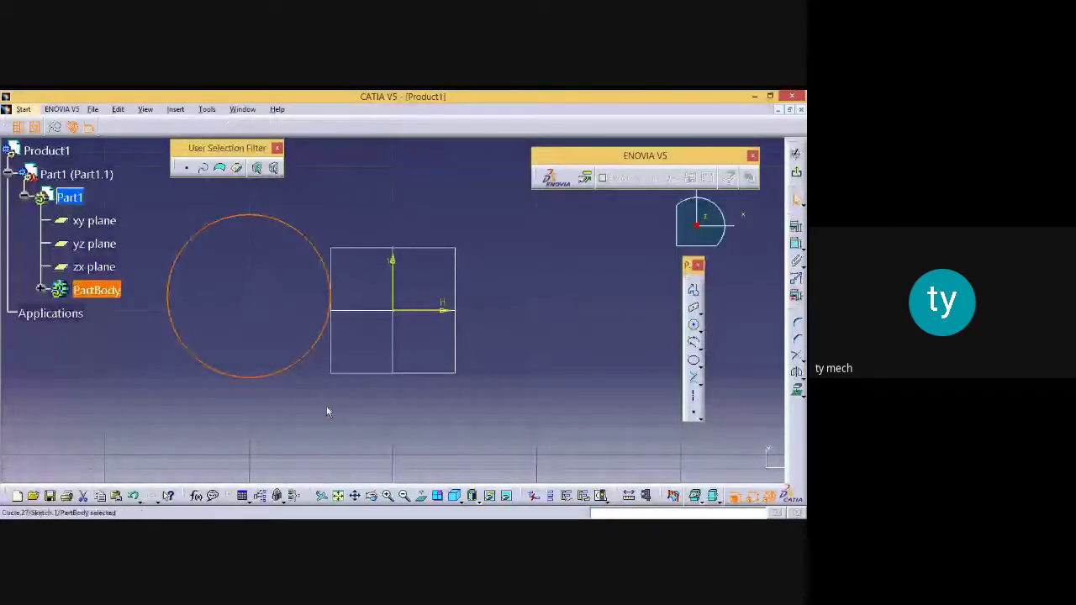
Create 4 equidistant points on the circle beside the plane squares, and delete the circle together with its points
left_click(697, 416)
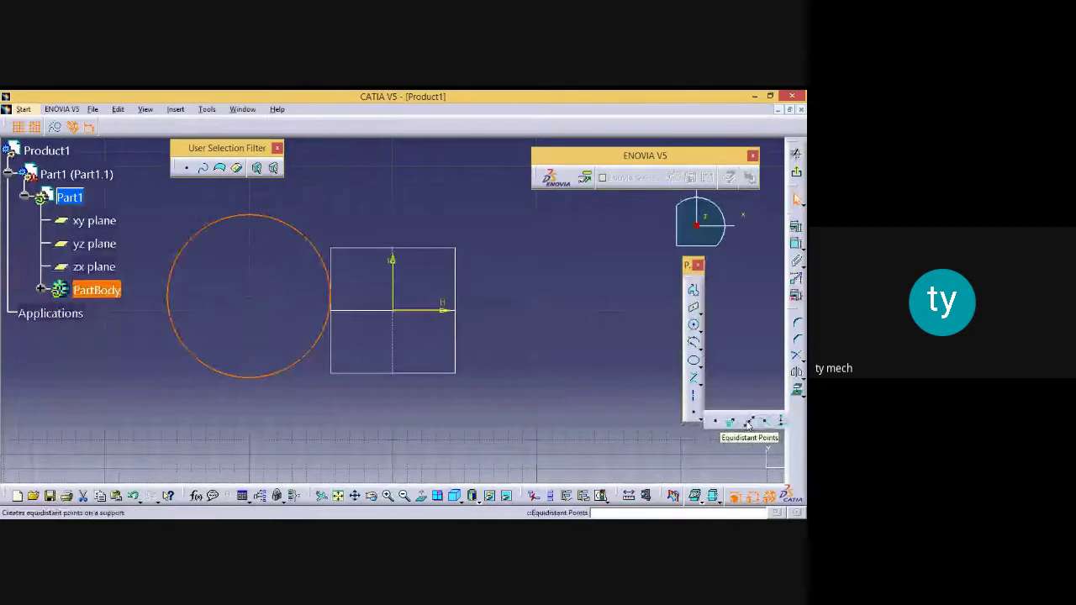
left_click(748, 422)
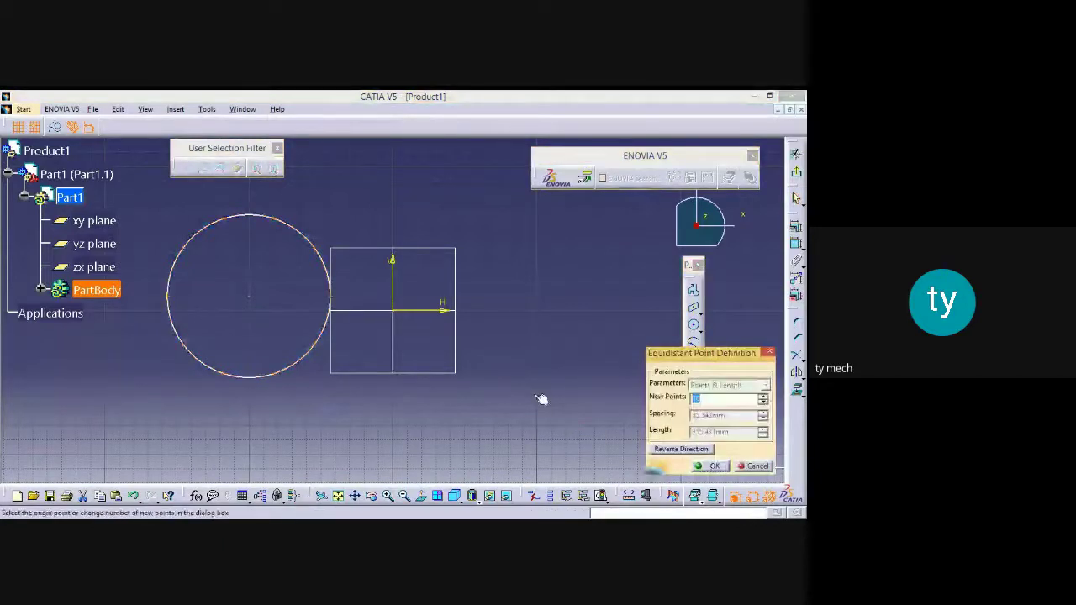
left_click(703, 400)
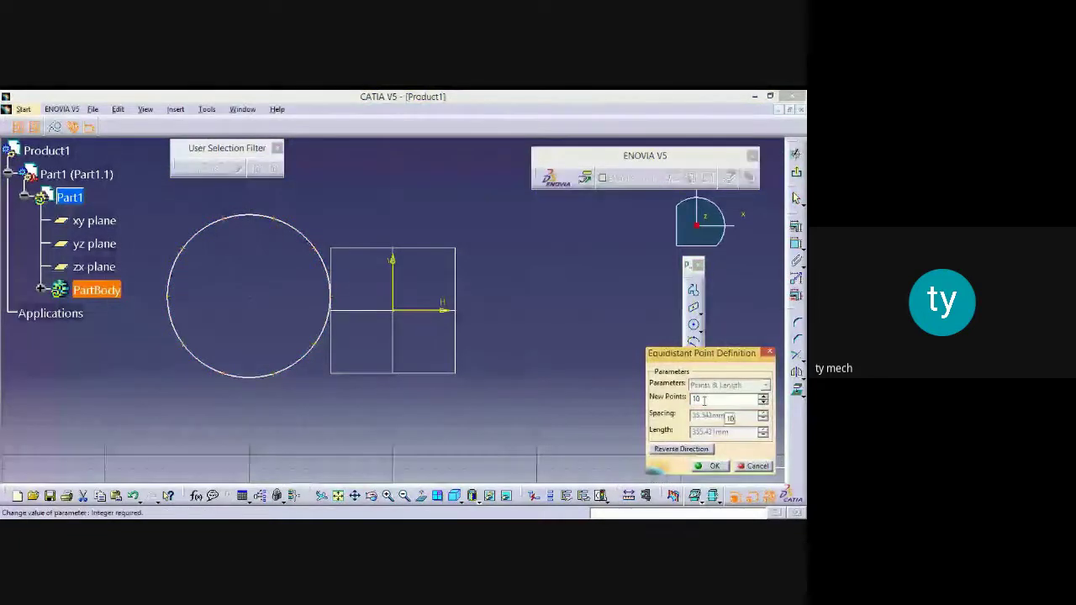
key("BackSpace")
key("BackSpace")
type("4")
left_click(715, 467)
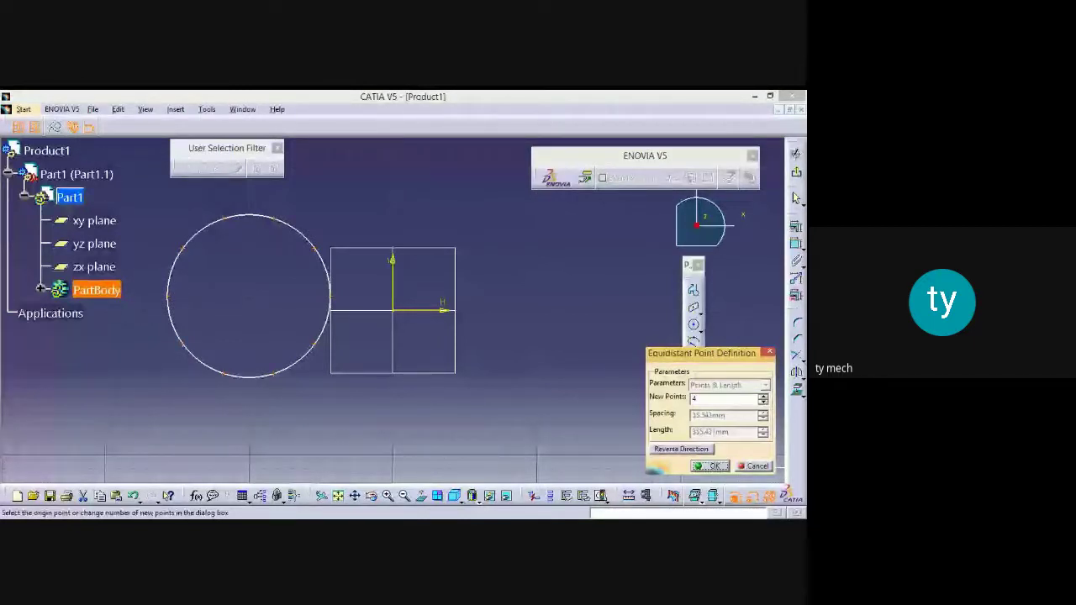
key("Return")
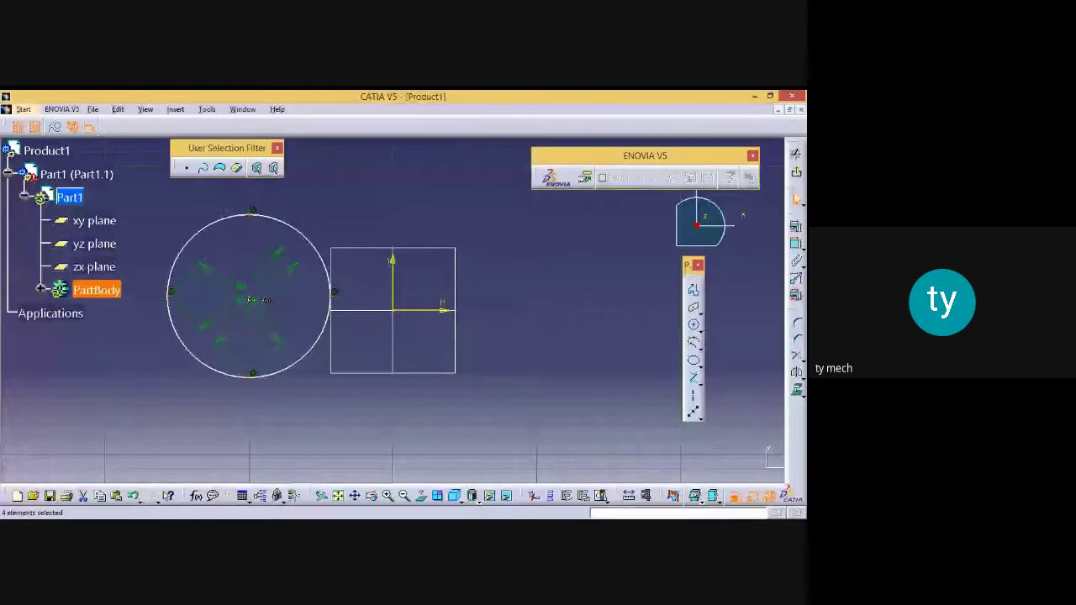
left_click_drag(146, 199, 332, 391)
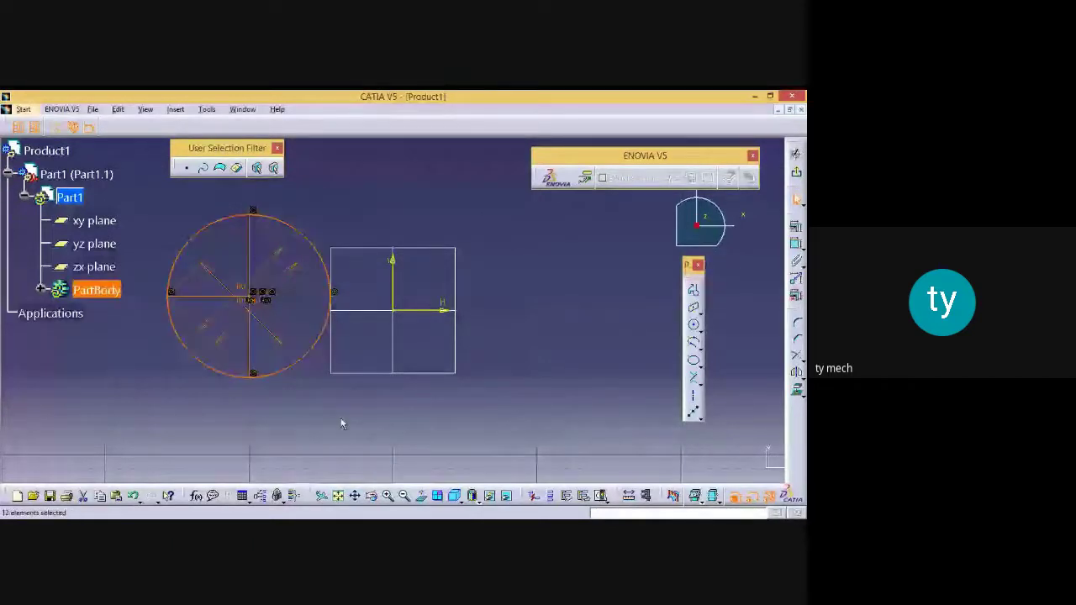
key("Delete")
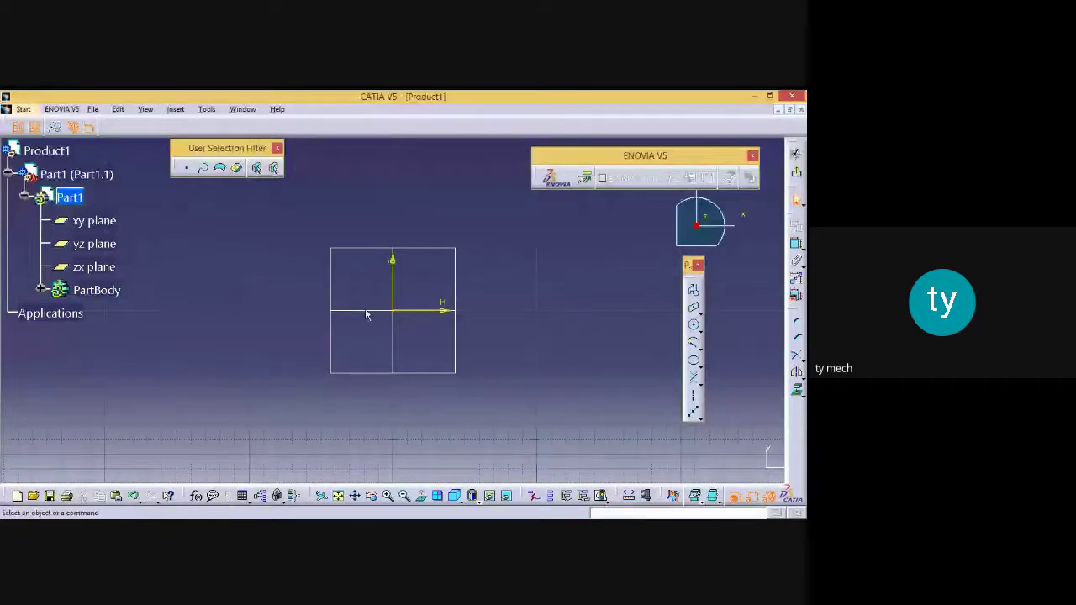
Float the Operation and Constraint toolbars in the work area on either side of the Profile toolbar
left_click_drag(797, 312, 736, 311)
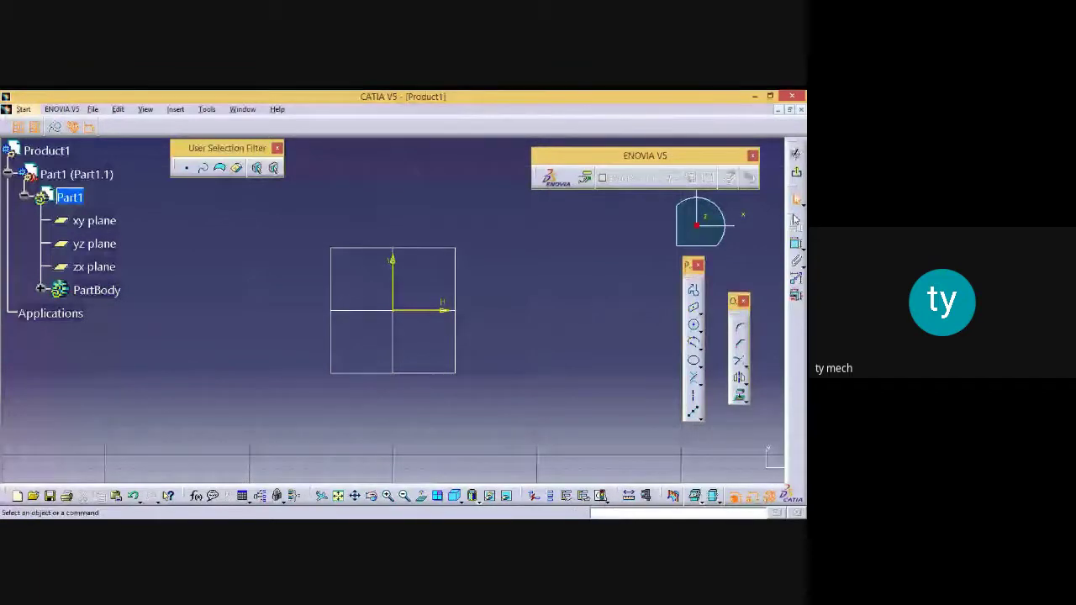
left_click_drag(794, 215, 614, 256)
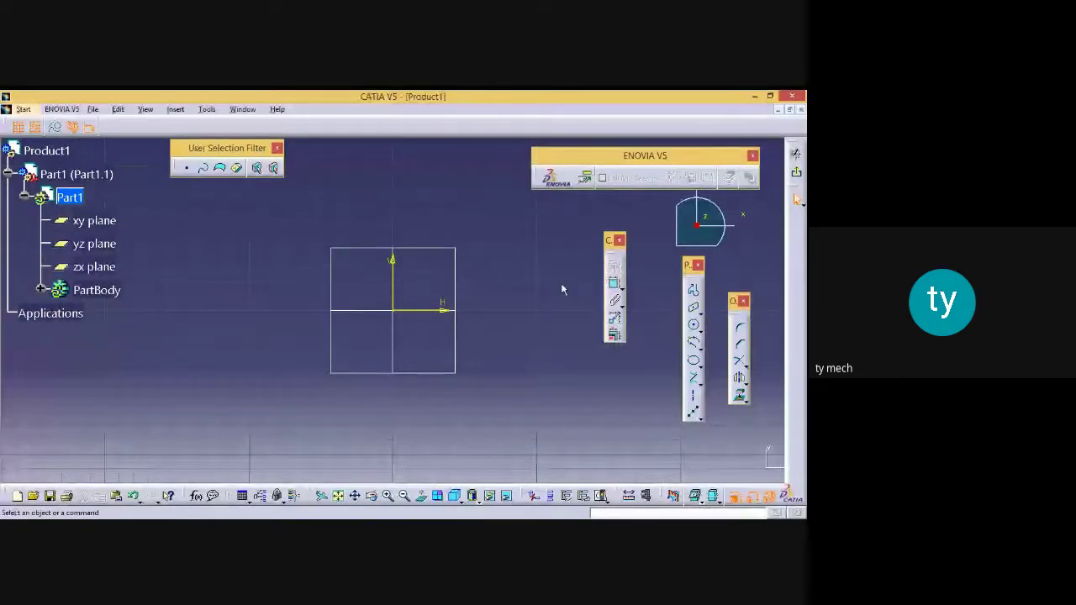
Draw an open four-line zigzag profile from H -180 mm, V -20 mm, ending with a horizontal line about 80 mm long at about V 60 mm
left_click(694, 291)
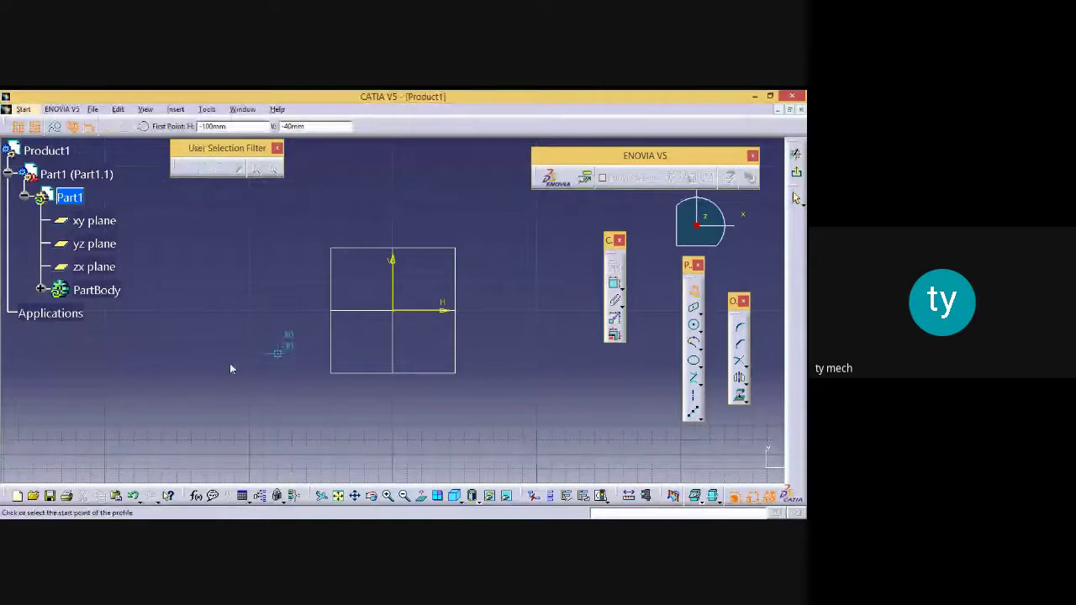
left_click(133, 340)
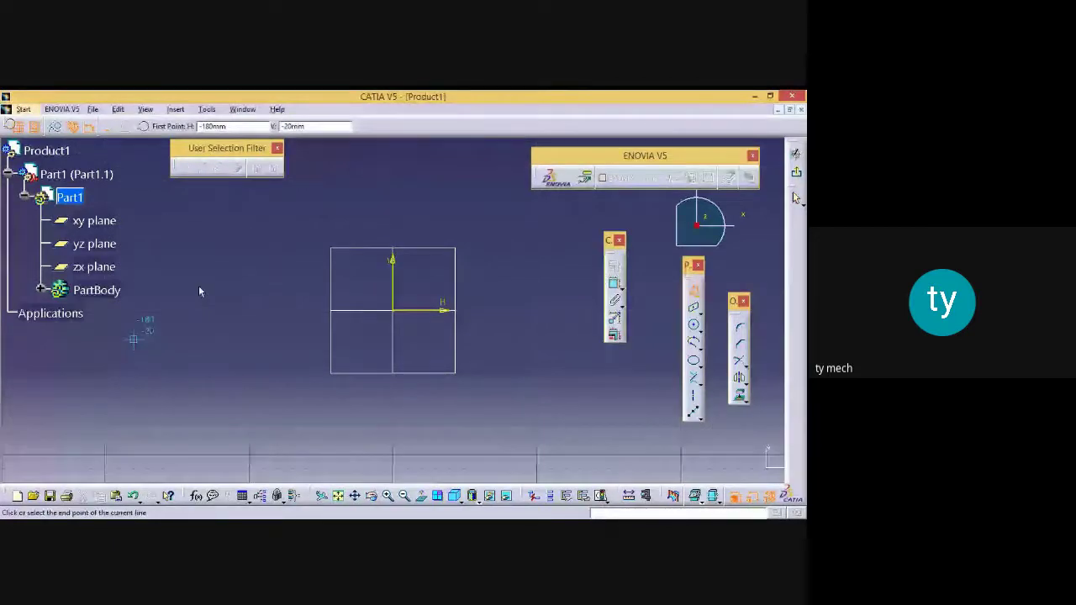
left_click(248, 253)
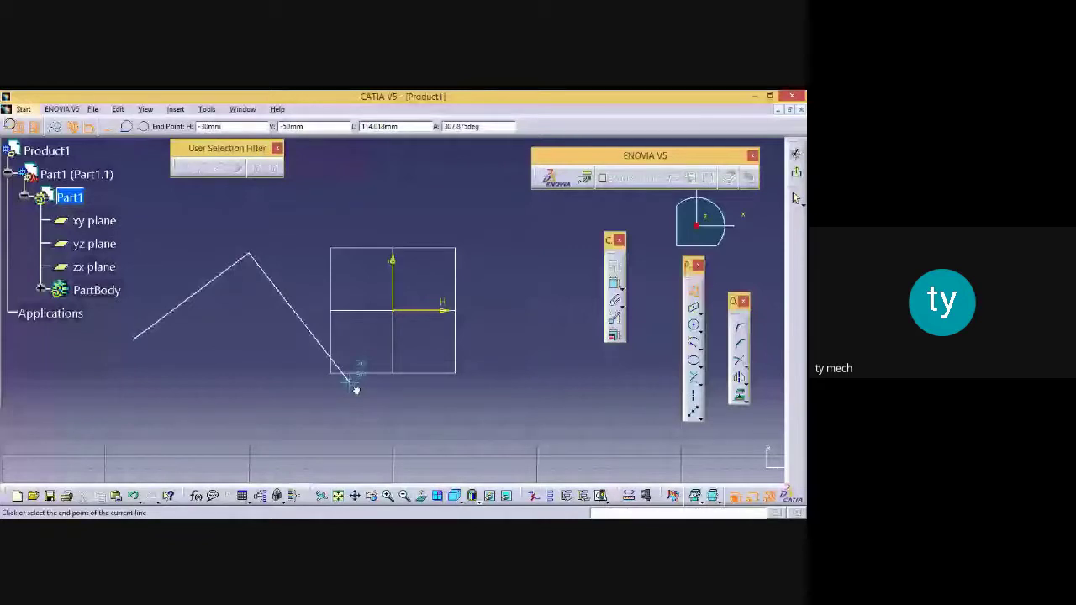
left_click(349, 381)
left_click(392, 224)
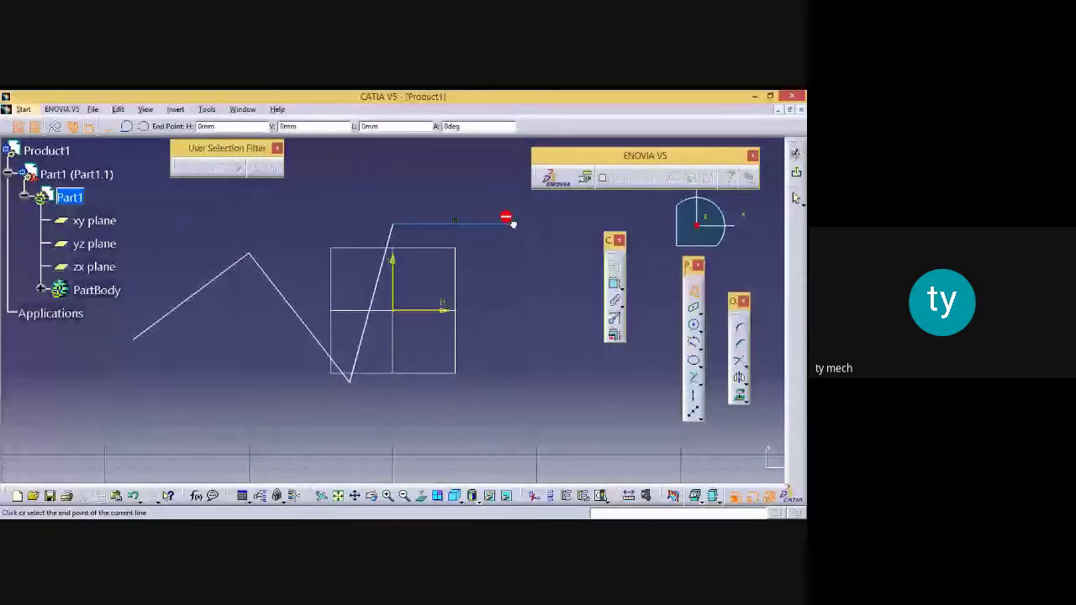
double_click(509, 222)
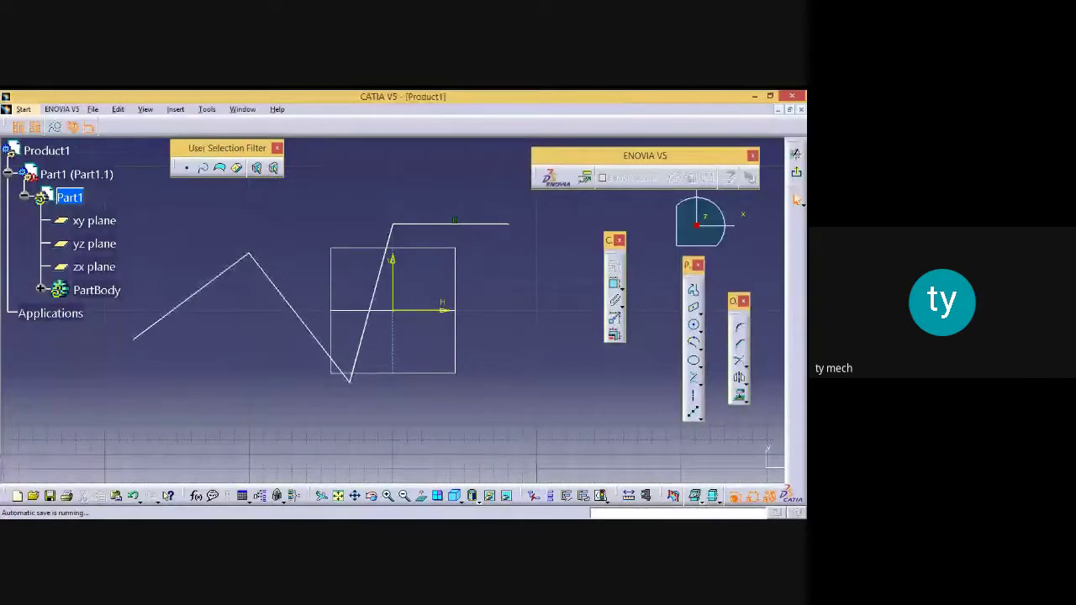
Dimension the lengths of all four profile lines with the Constraint tool
left_click_drag(609, 240, 554, 254)
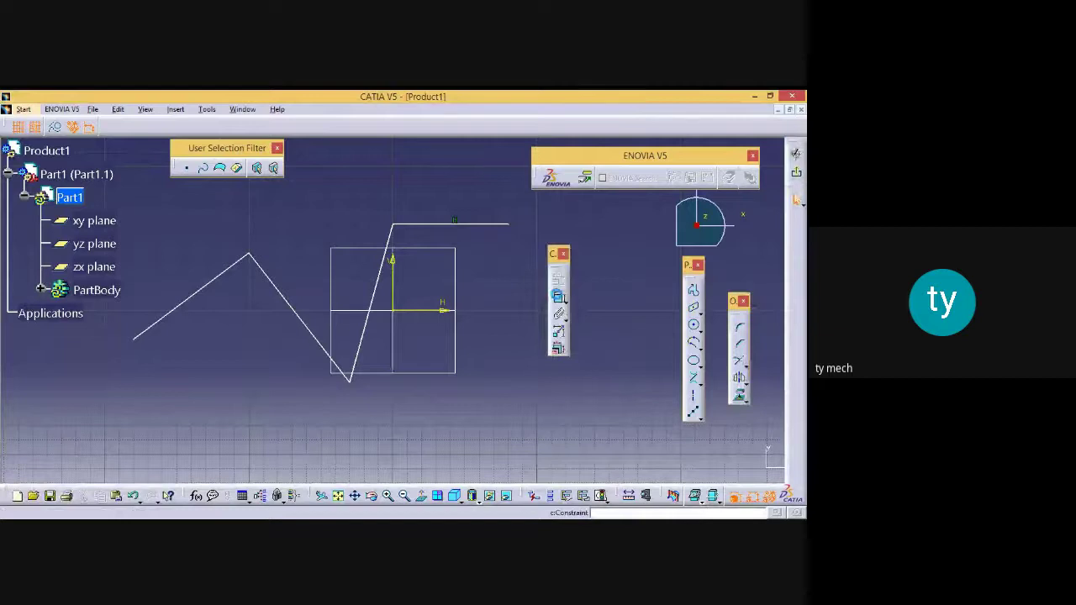
left_click(558, 296)
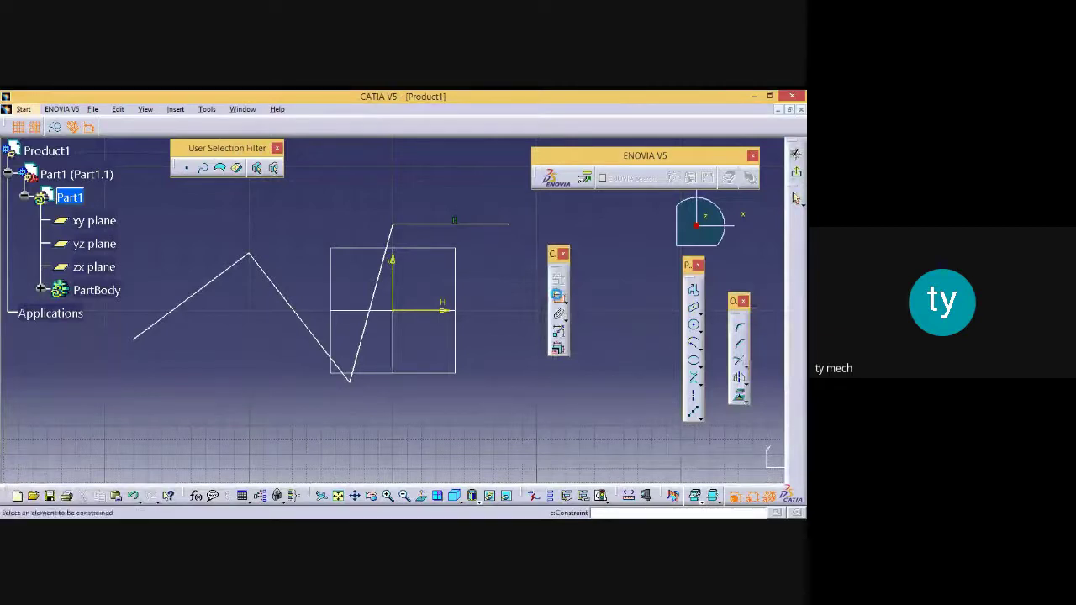
left_click(194, 302)
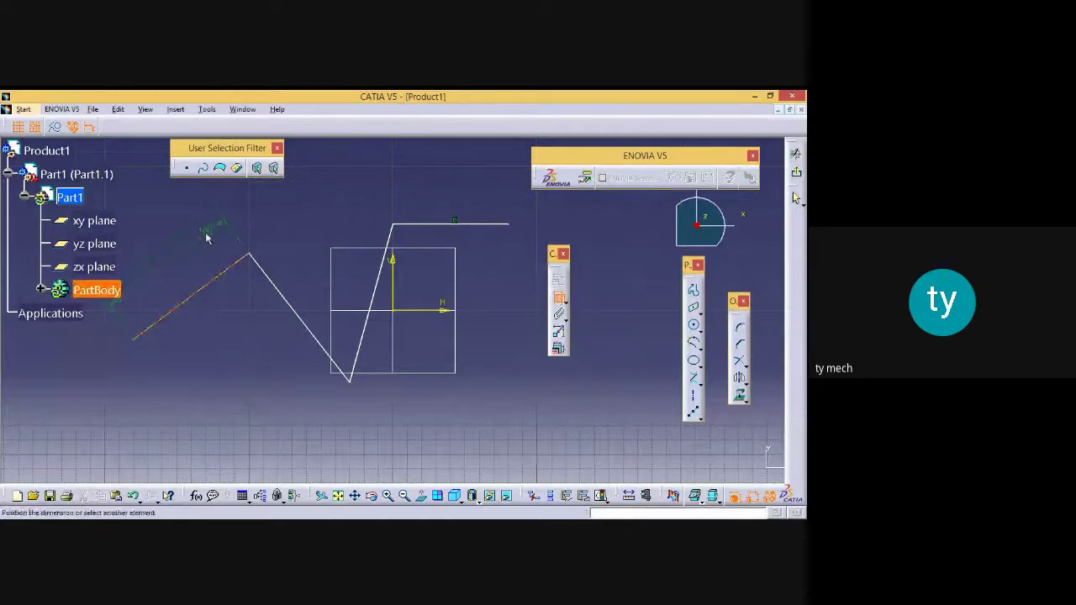
left_click(210, 233)
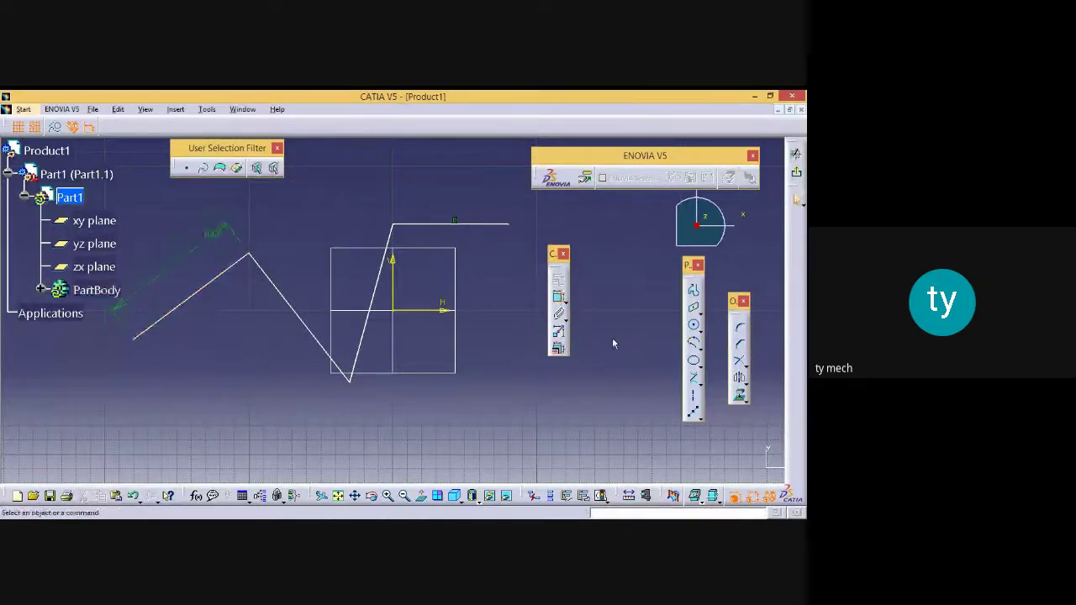
left_click(560, 299)
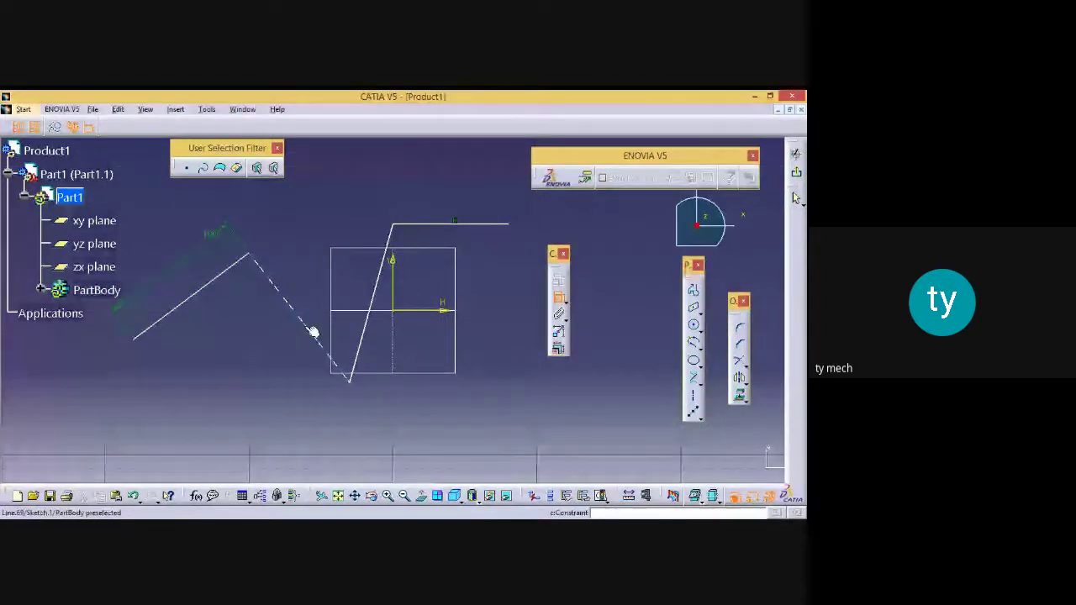
left_click(312, 332)
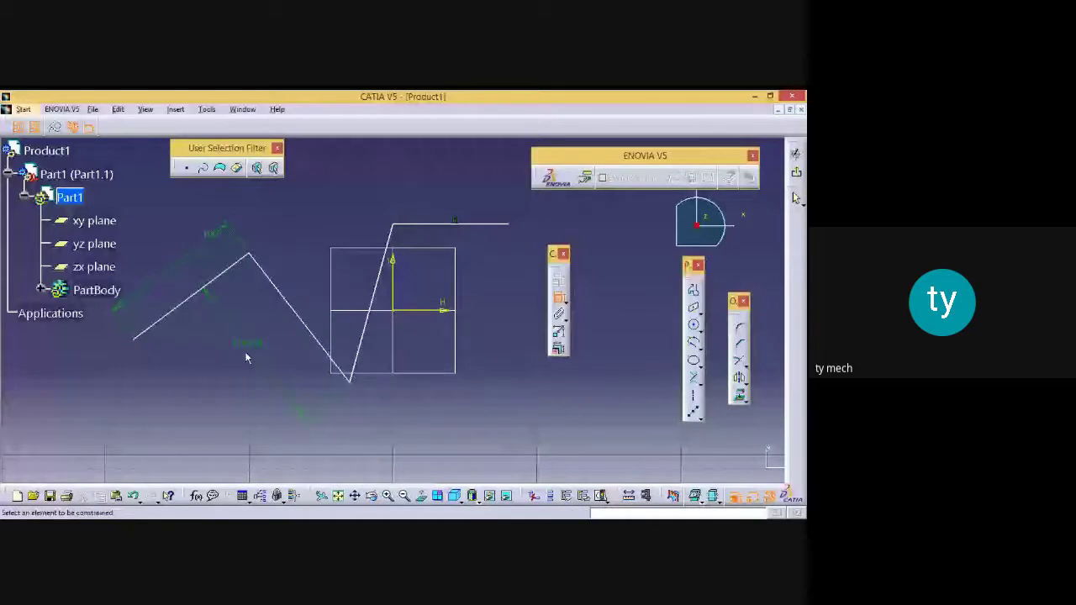
left_click(358, 351)
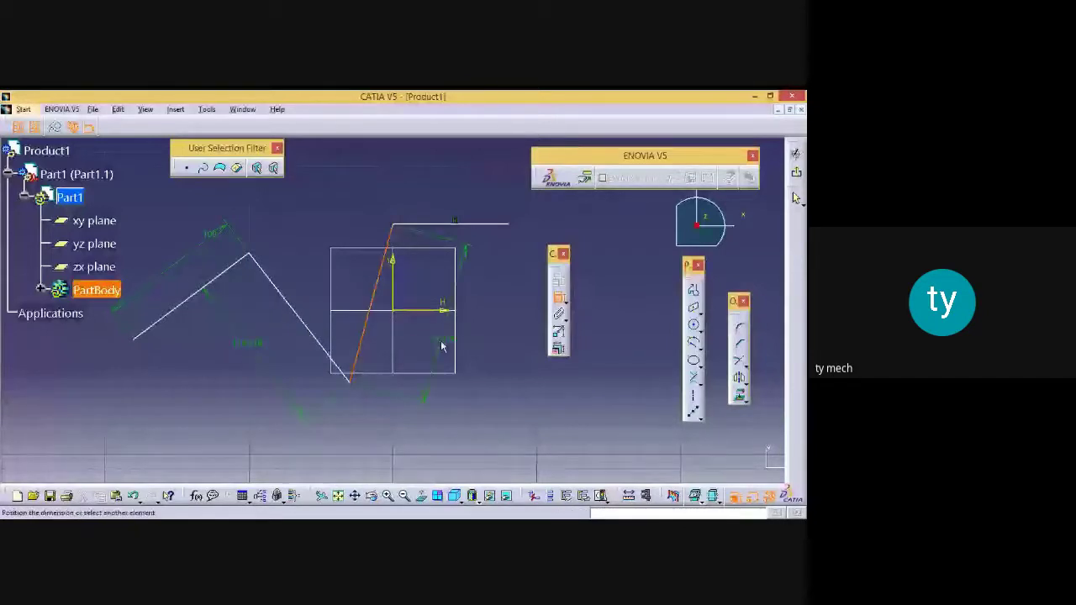
left_click(443, 346)
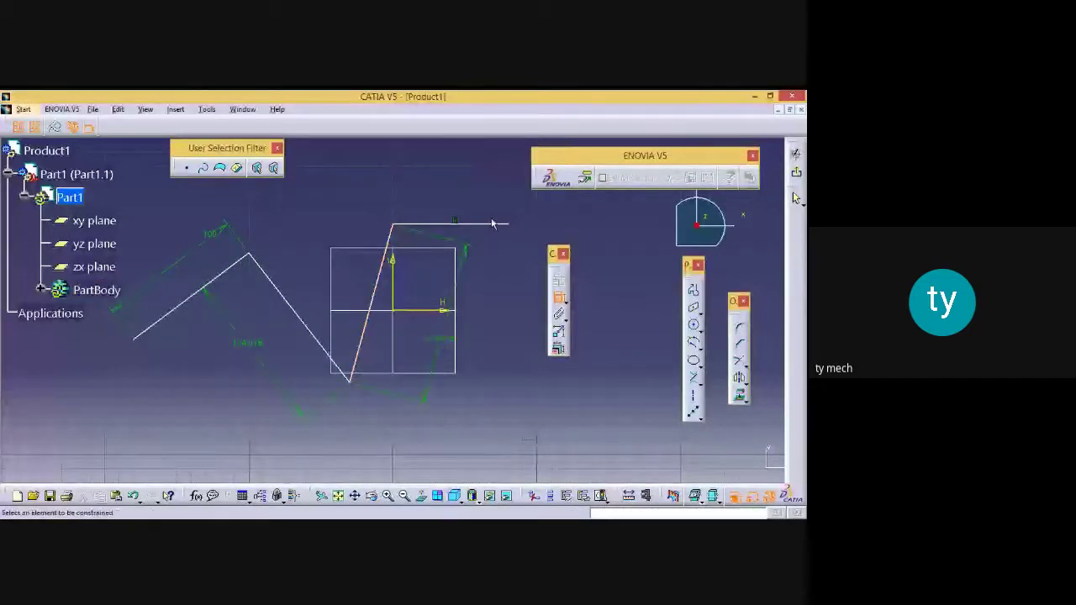
left_click(487, 222)
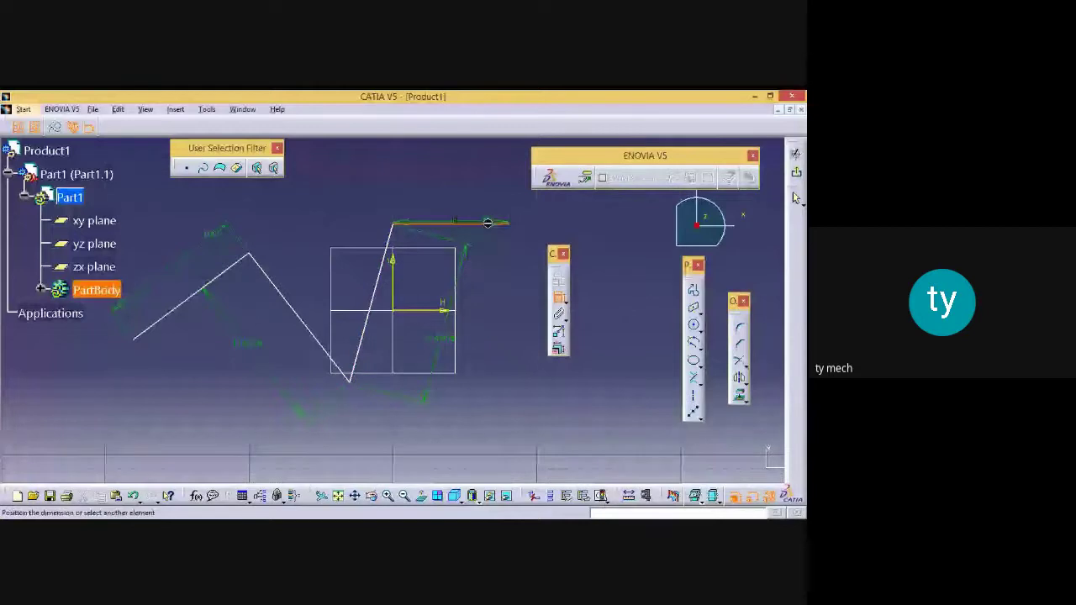
left_click(475, 199)
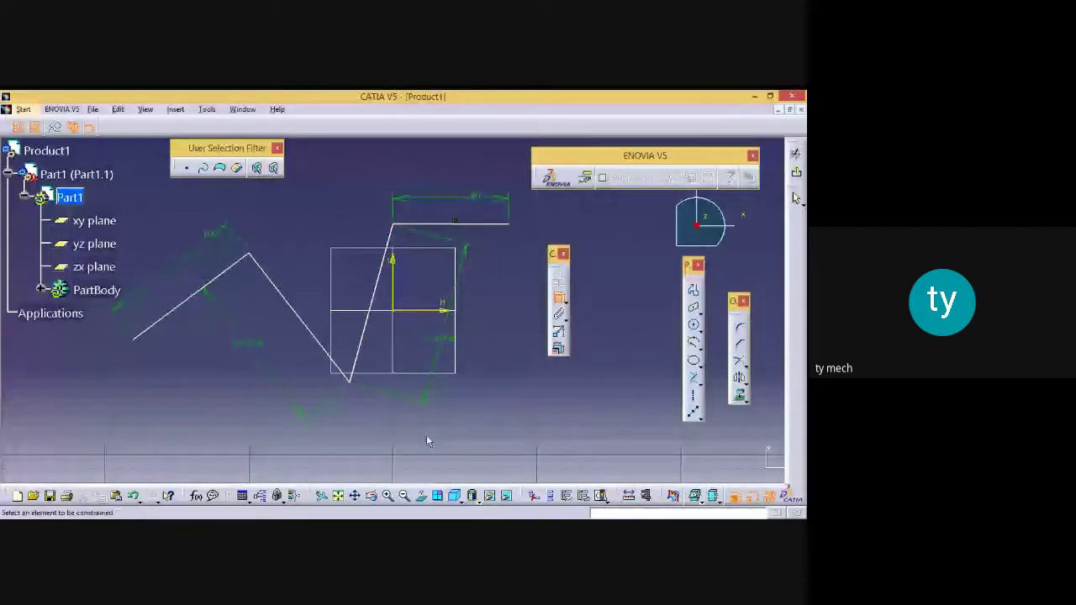
Set the horizontal line's length to 50 mm and the second and third profile lines' lengths to 100 mm each
double_click(474, 201)
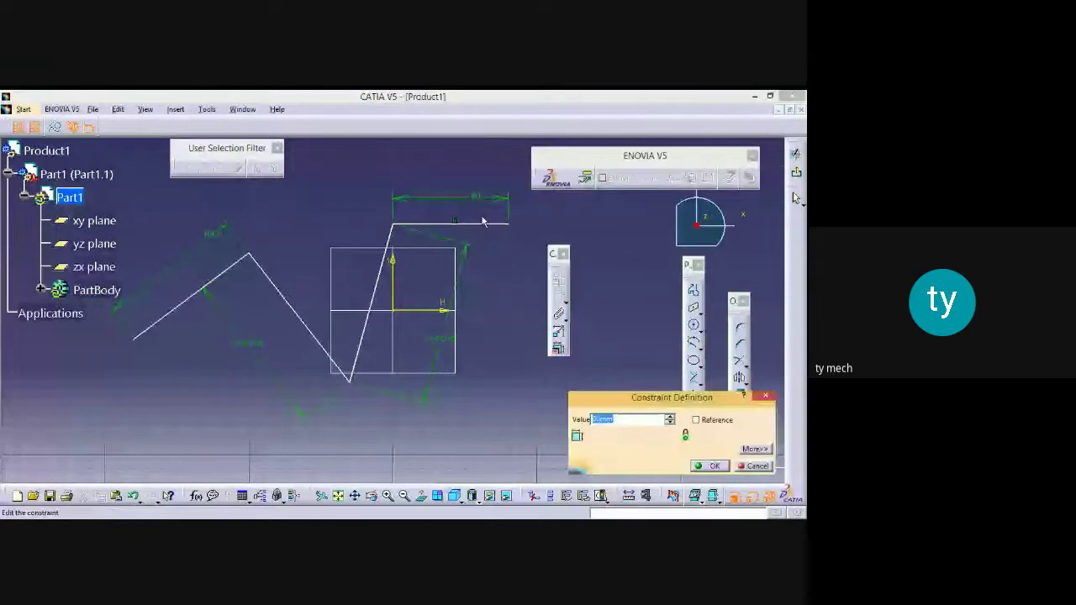
type("50")
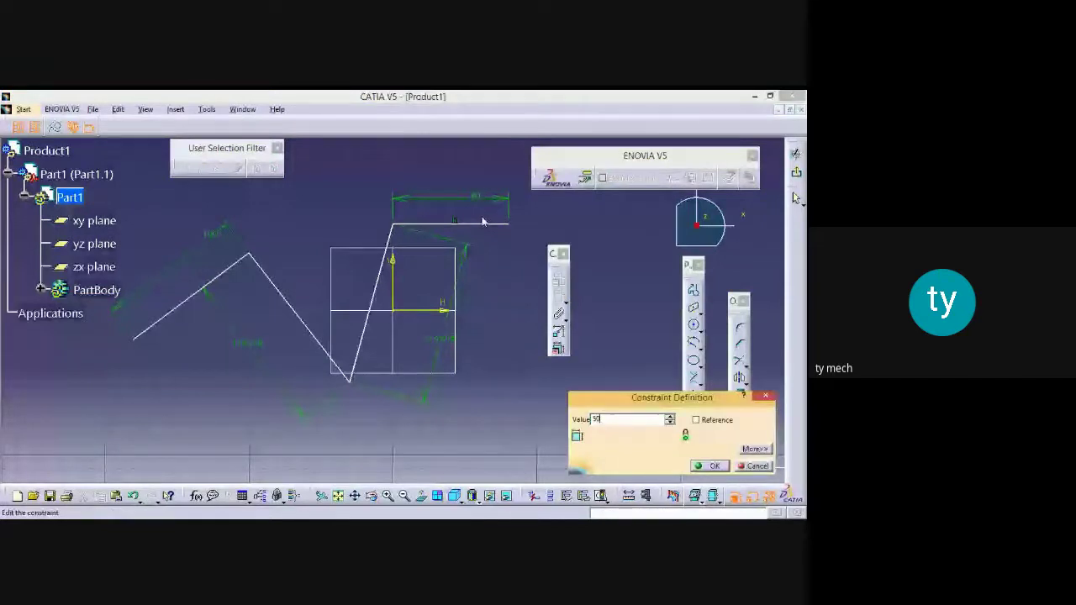
key("Return")
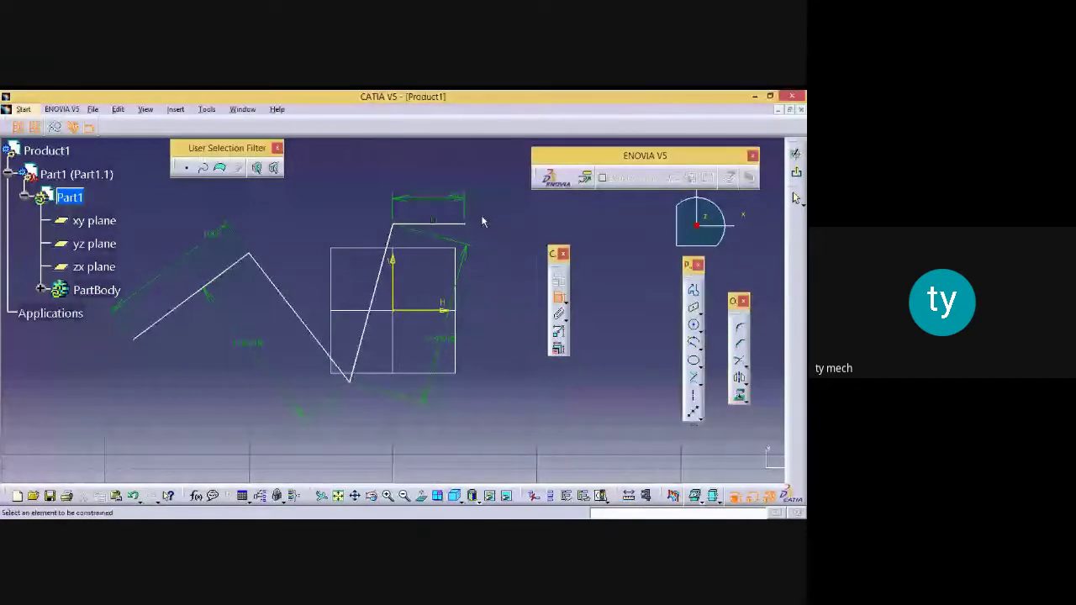
double_click(244, 344)
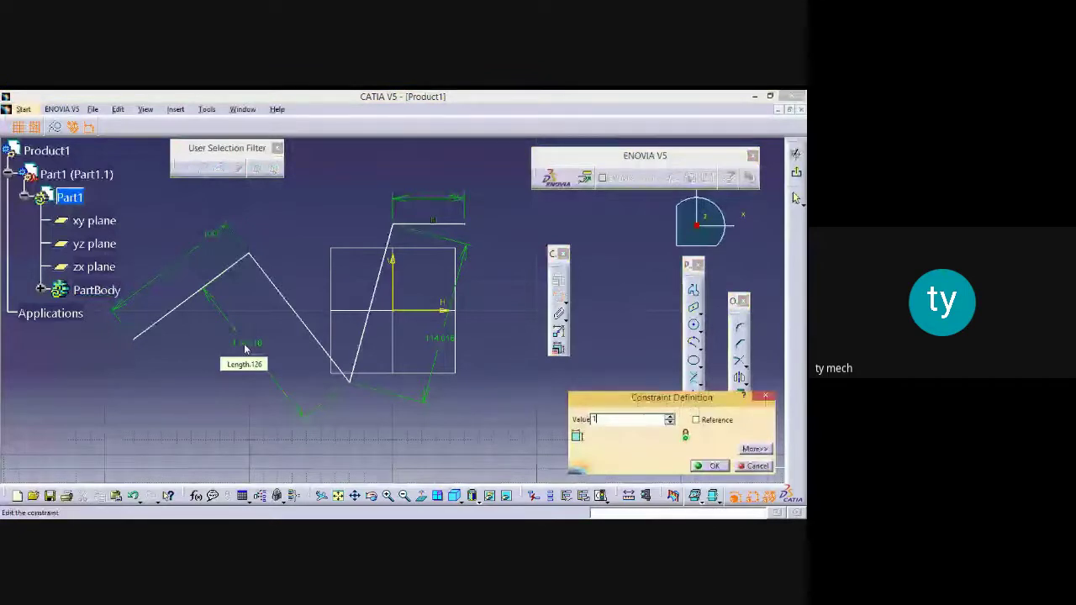
type("1")
key("Return")
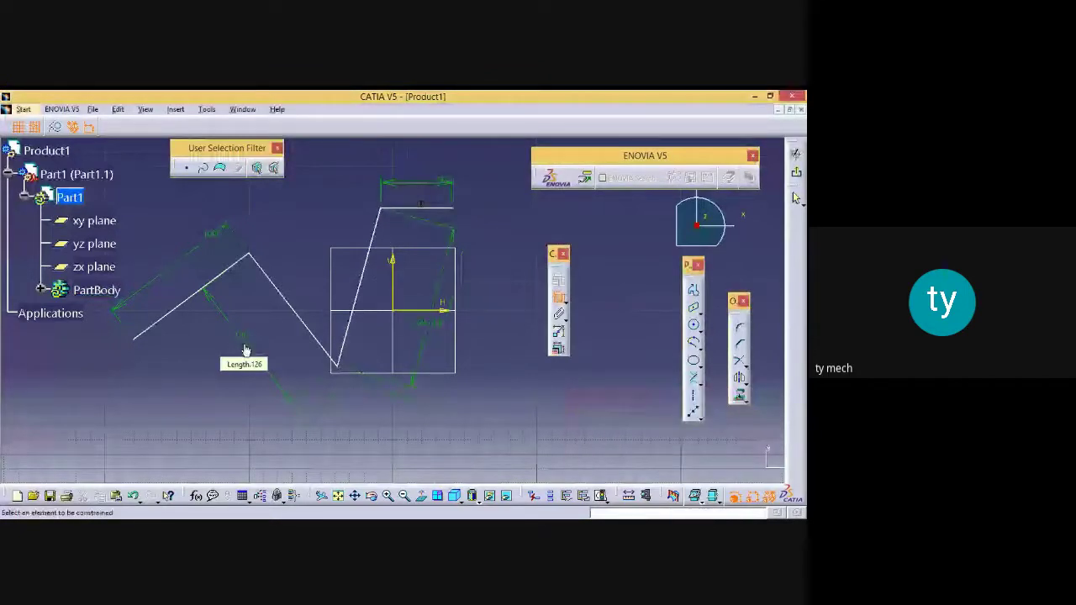
double_click(428, 328)
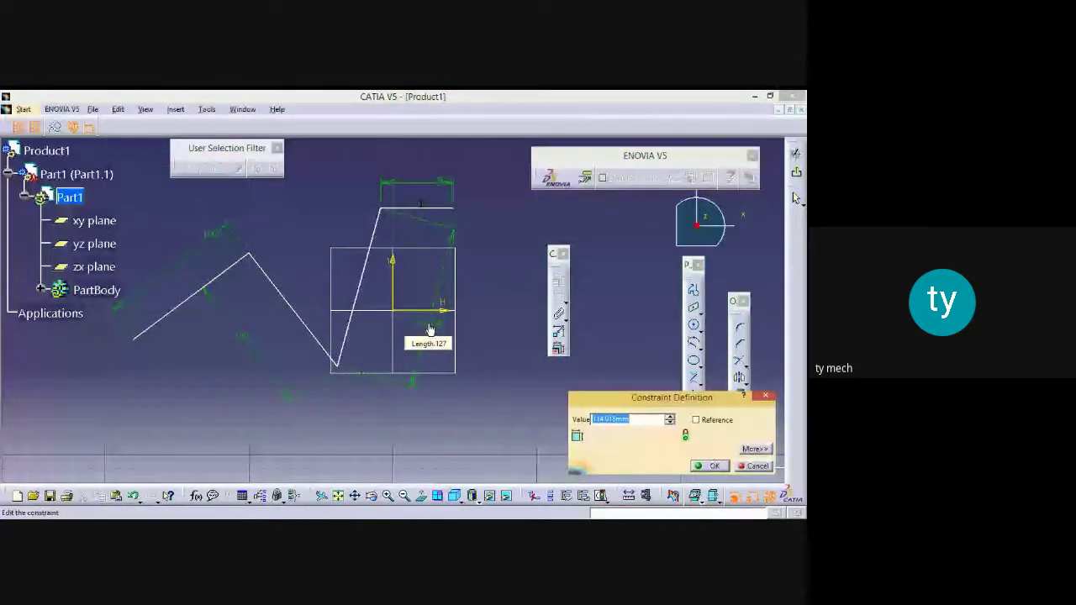
type("100")
key("Return")
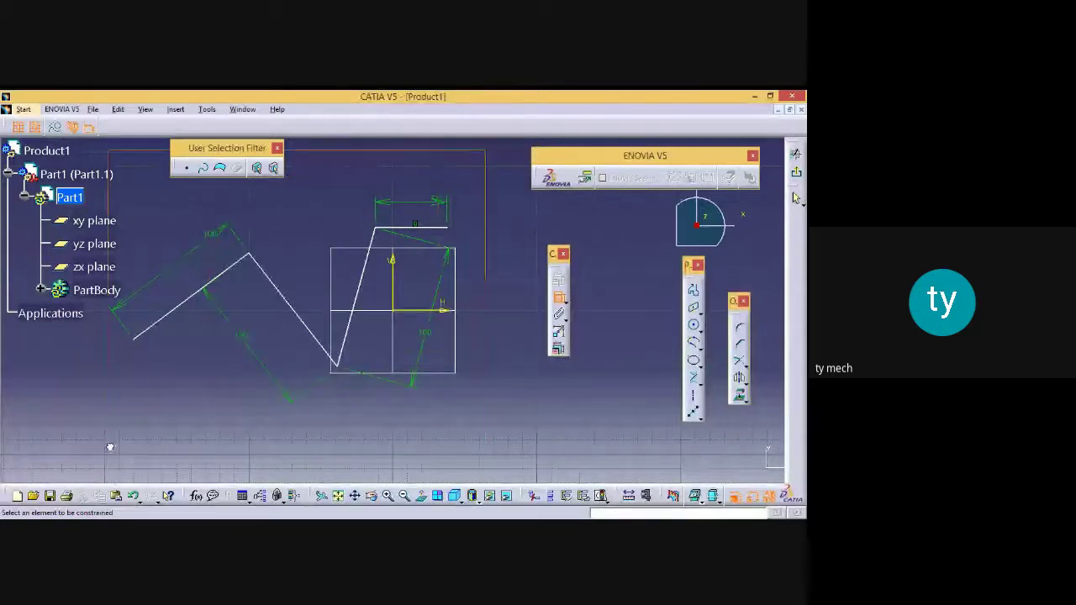
Over-constrain the first sloping profile line by adding redundant length dimensions with the Constraint tool
left_click_drag(485, 152, 110, 446)
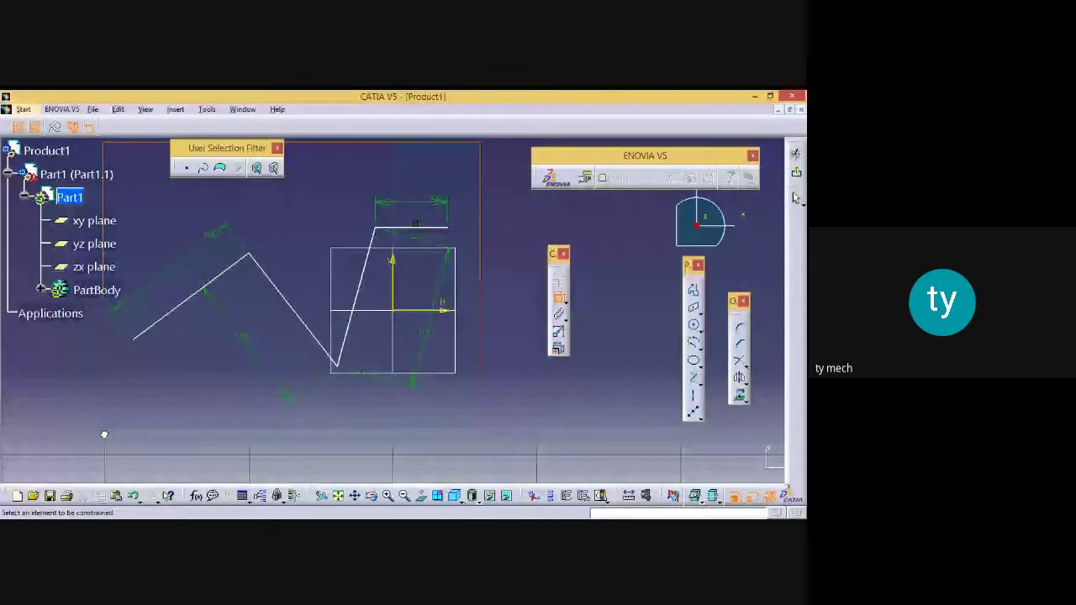
left_click(176, 307)
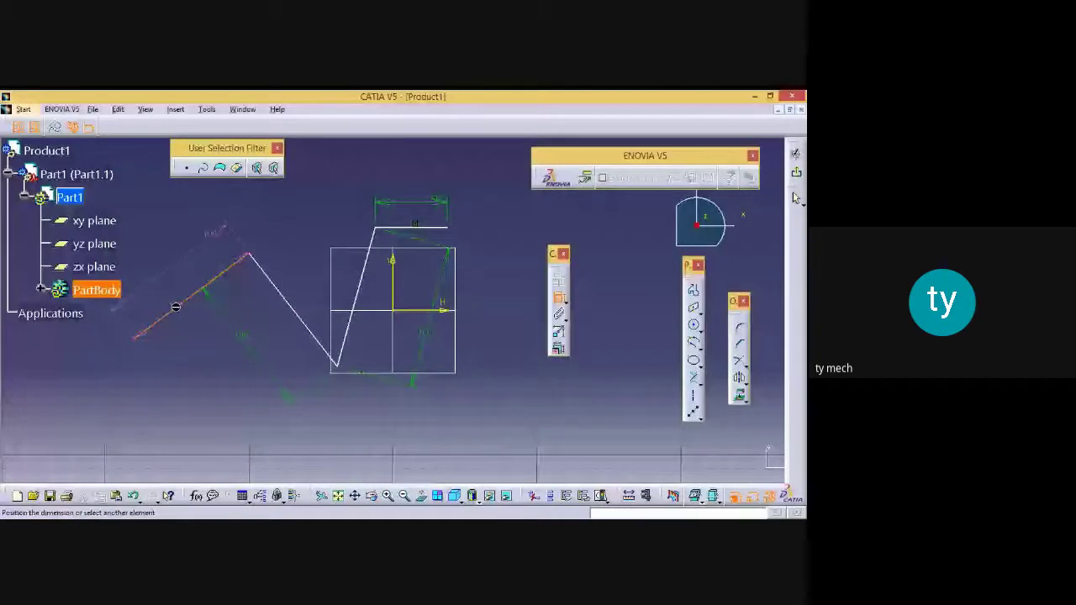
left_click(194, 370)
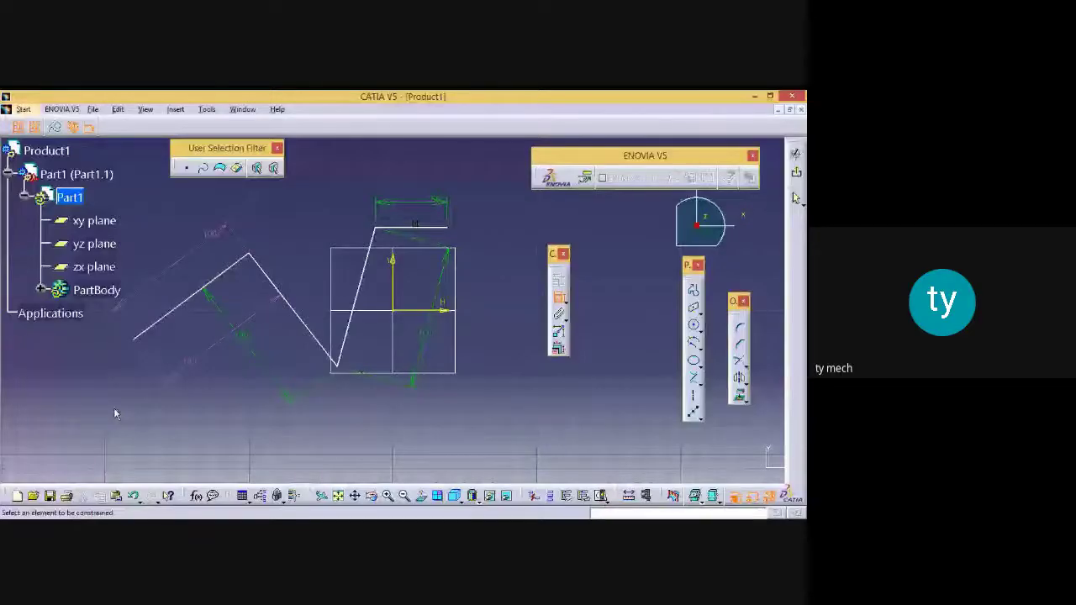
left_click(175, 304)
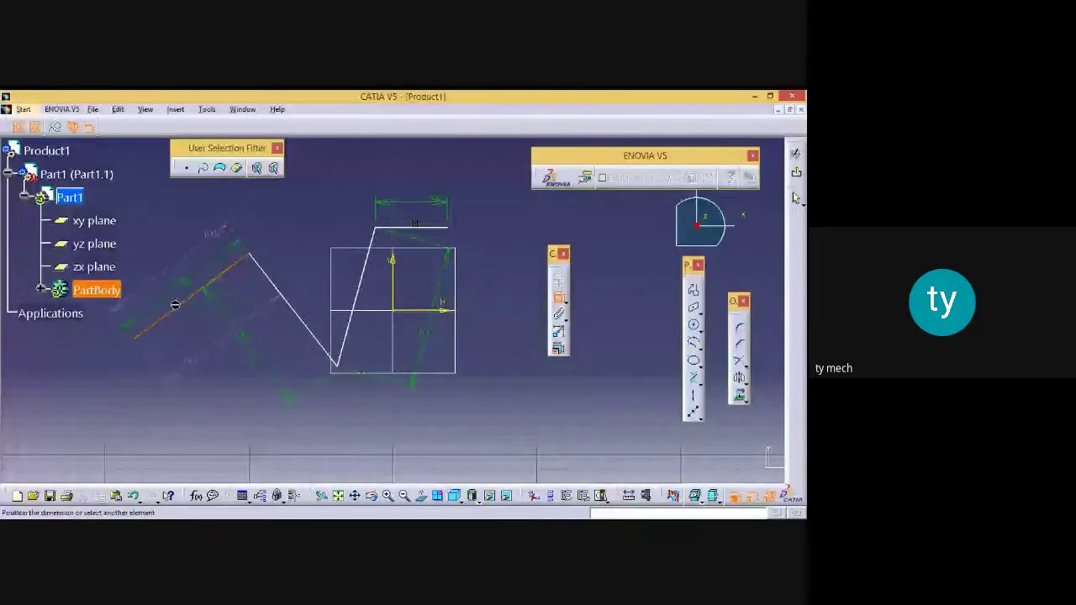
left_click(160, 273)
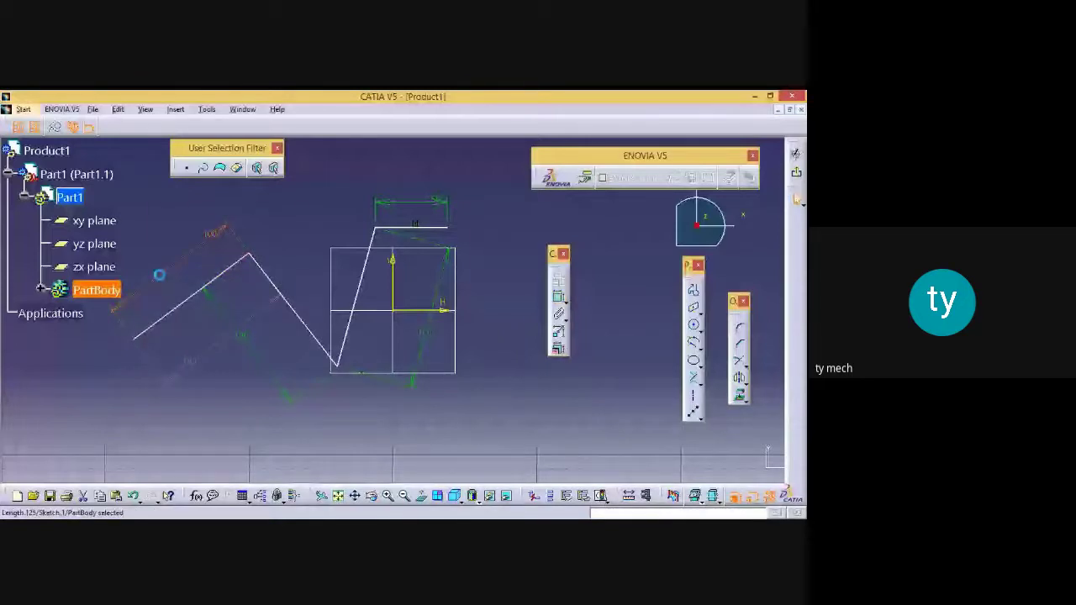
Delete the selected length dimension, and delete the whole zigzag profile with its remaining dimensions
key("Delete")
left_click_drag(143, 199, 466, 439)
key("Delete")
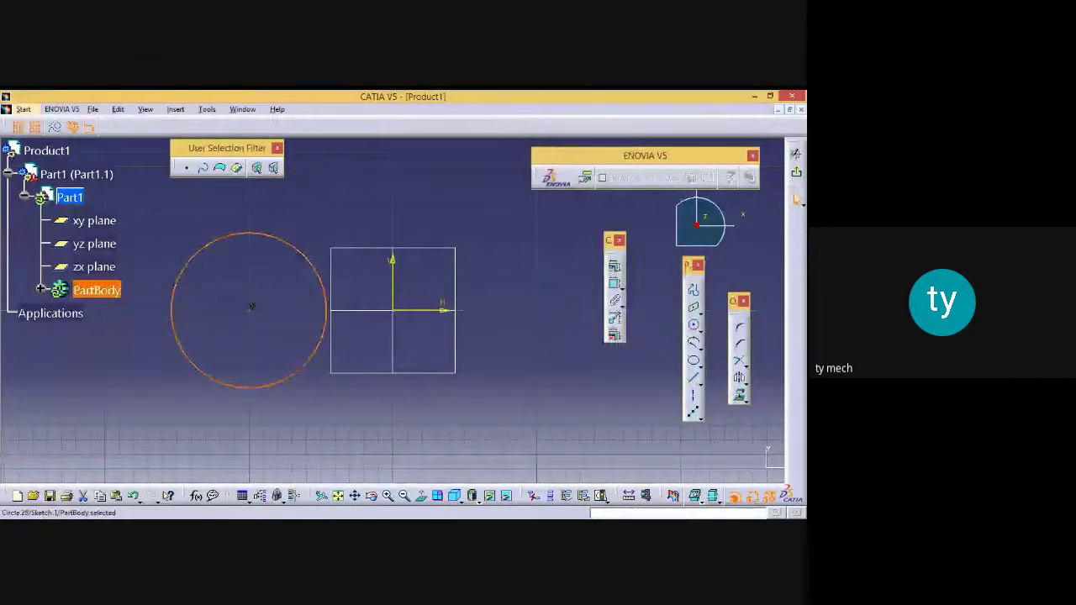
Reshape the unconstrained circle freehand, making it slightly smaller and shifting its centre slightly away from the sketch origin
left_click(302, 257)
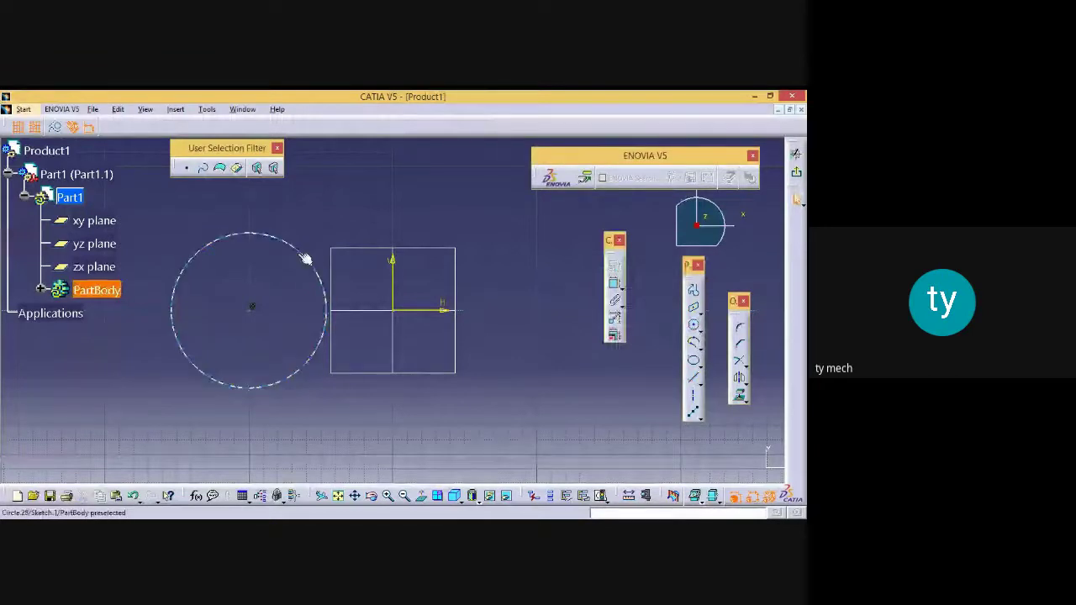
mouse_move(306, 257)
left_mouse_down()
mouse_move(372, 247)
mouse_move(260, 305)
mouse_move(347, 304)
mouse_move(330, 315)
mouse_move(261, 314)
mouse_move(373, 327)
mouse_move(263, 337)
mouse_move(401, 334)
mouse_move(221, 334)
mouse_move(331, 337)
mouse_move(399, 356)
mouse_move(294, 342)
mouse_move(348, 334)
mouse_move(326, 366)
mouse_move(289, 367)
left_mouse_up()
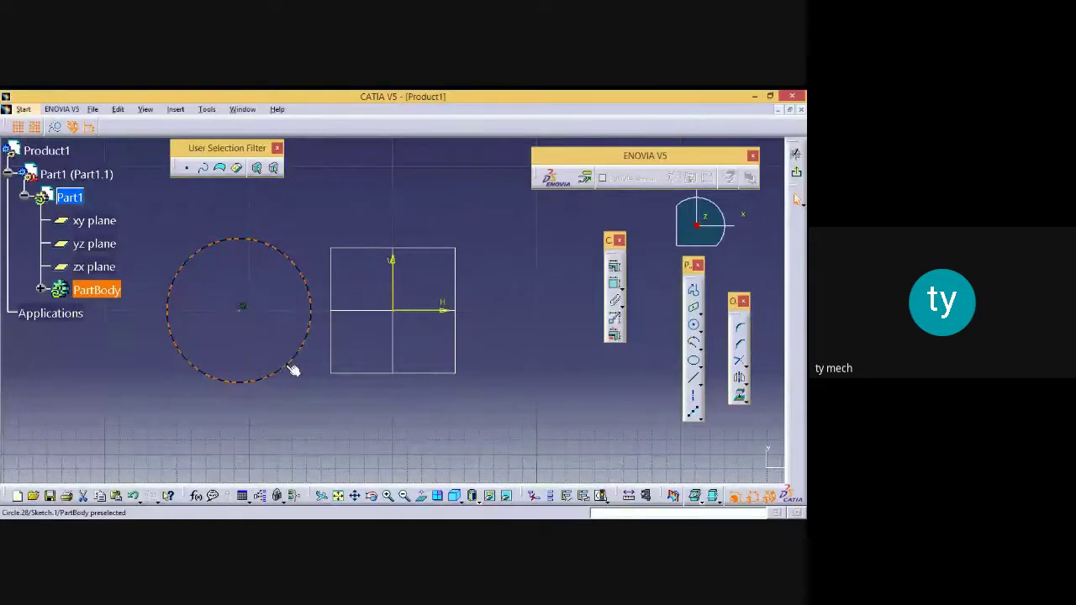
left_click(303, 405)
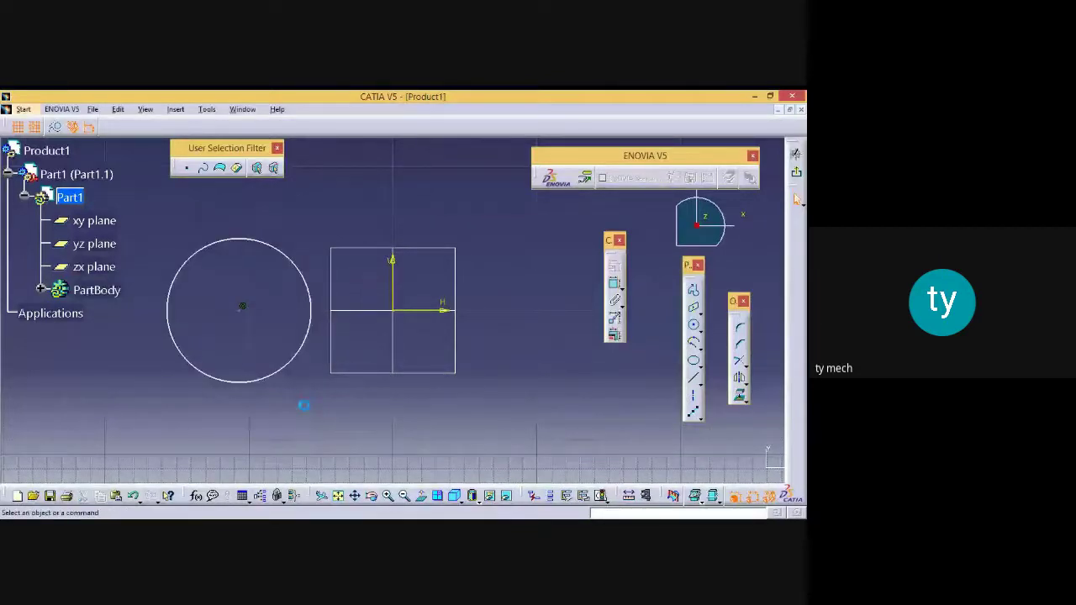
Dimension the circle's diameter with the Constraint tool and move the circle freehand farther from the sketch origin
left_click(311, 292)
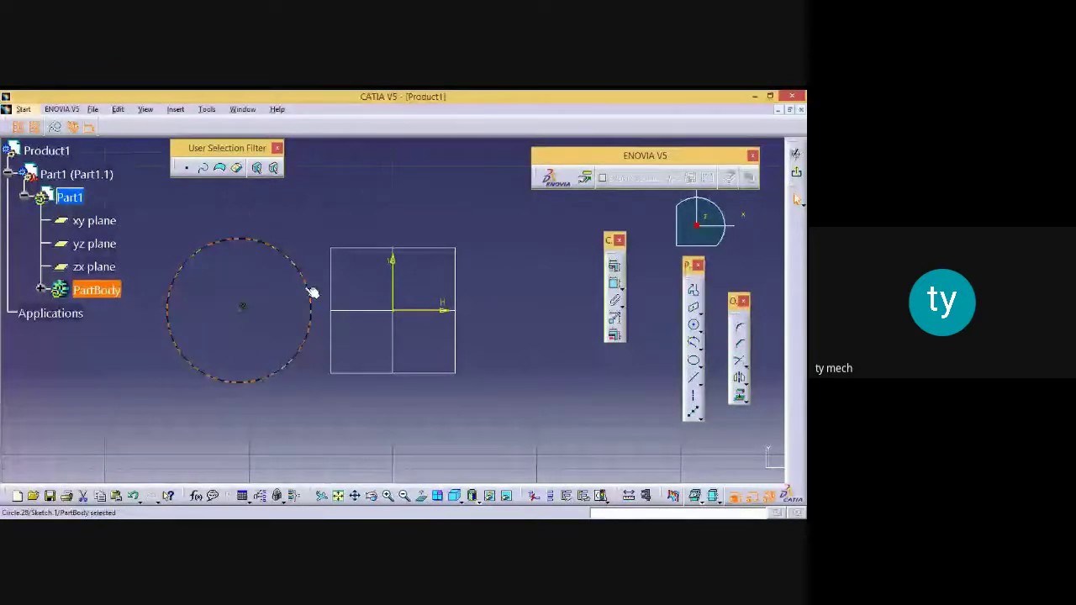
left_click(615, 285)
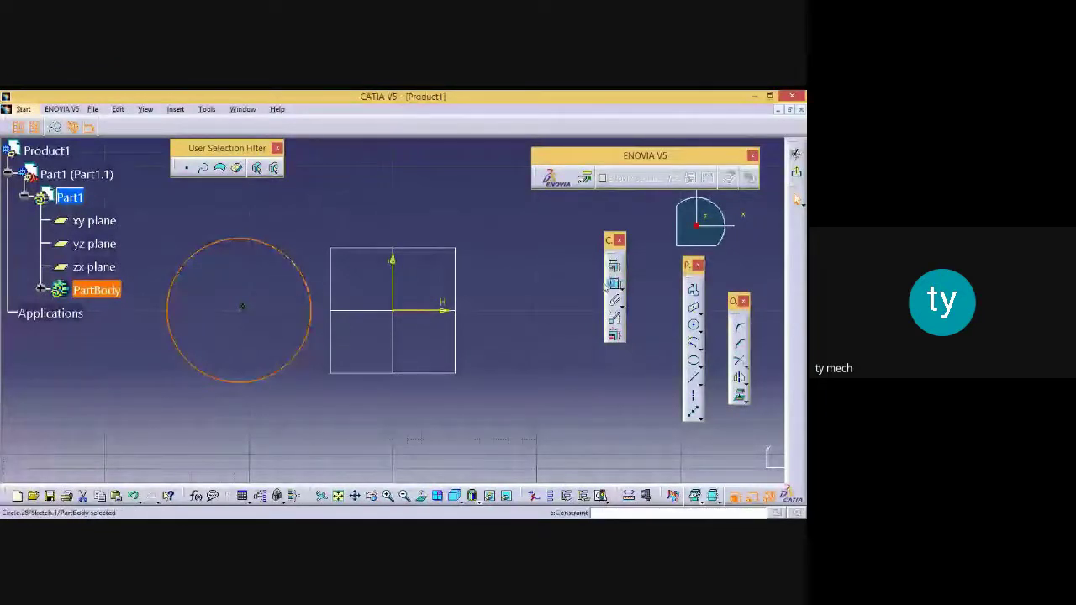
left_click(312, 224)
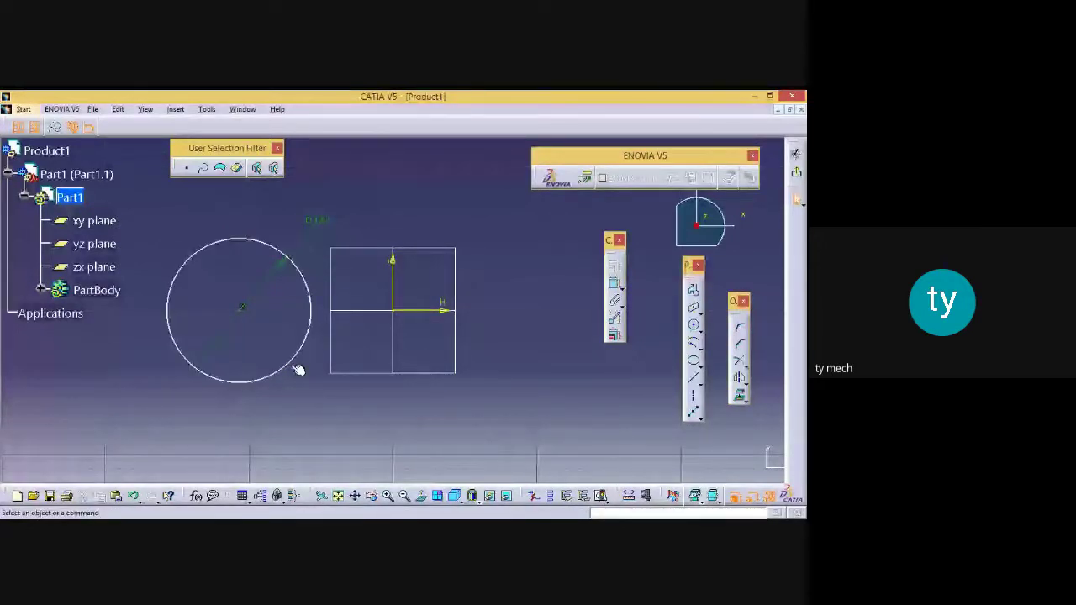
left_click_drag(298, 370, 258, 424)
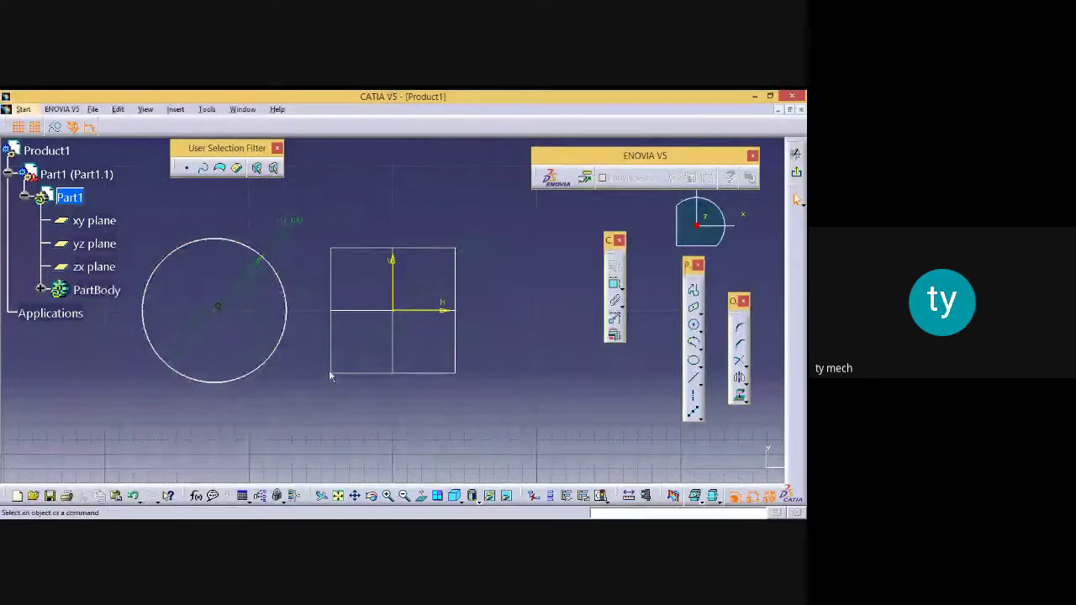
Apply a Fix constraint to the circle through Constraint Definition and check whether the circle can still be moved
left_click(232, 381)
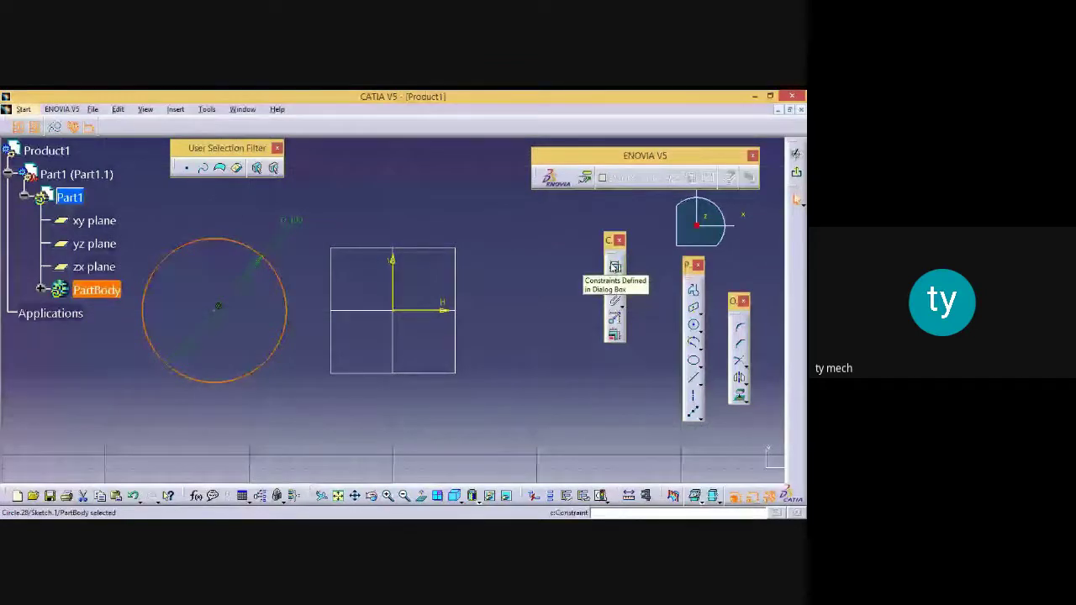
left_click(615, 266)
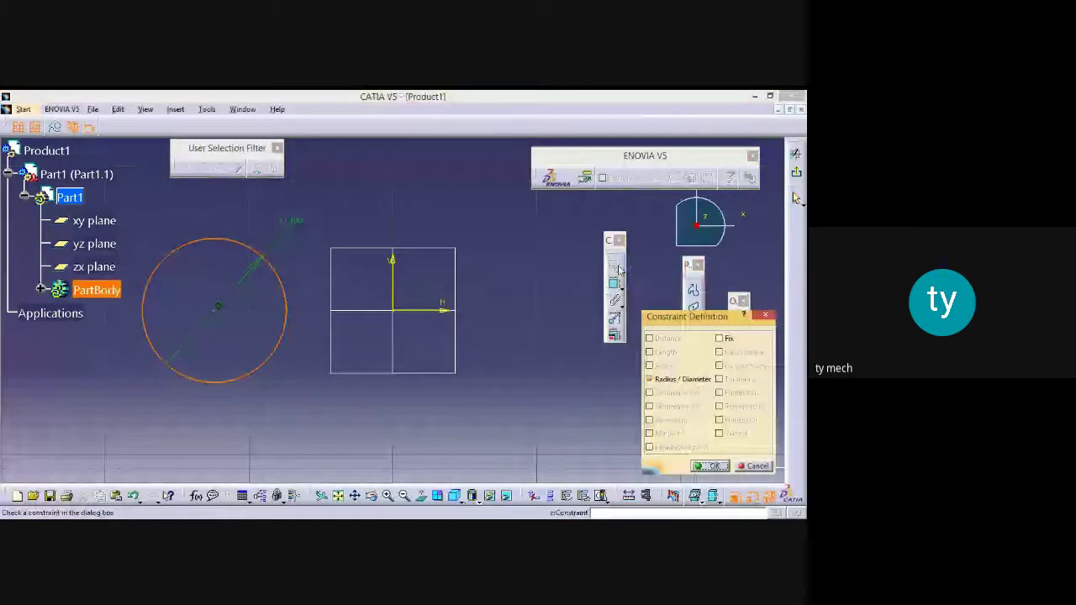
left_click(720, 339)
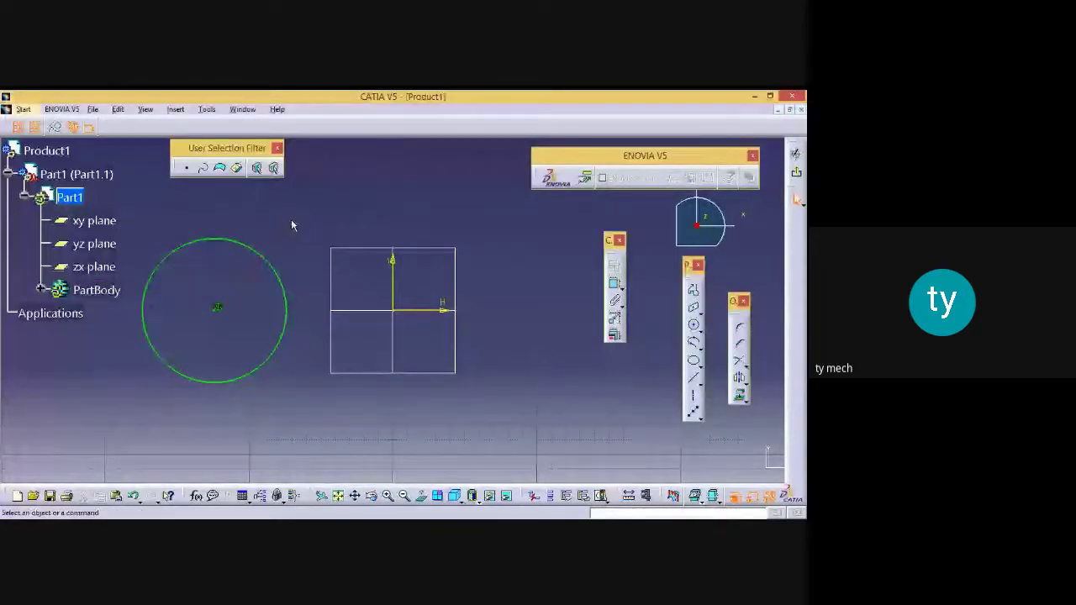
left_click(283, 277)
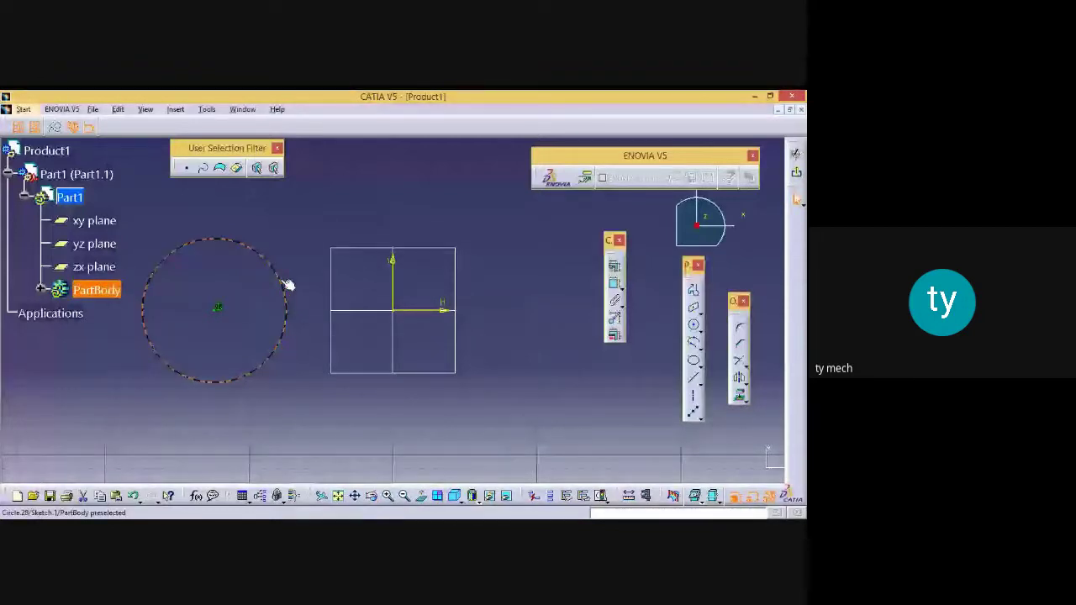
left_click(209, 330)
Delete the fixed circle from the sketch
mouse_move(209, 330)
middle_mouse_down("ctrl")
mouse_move(161, 302)
mouse_move(442, 335)
mouse_move(417, 367)
middle_mouse_up("ctrl")
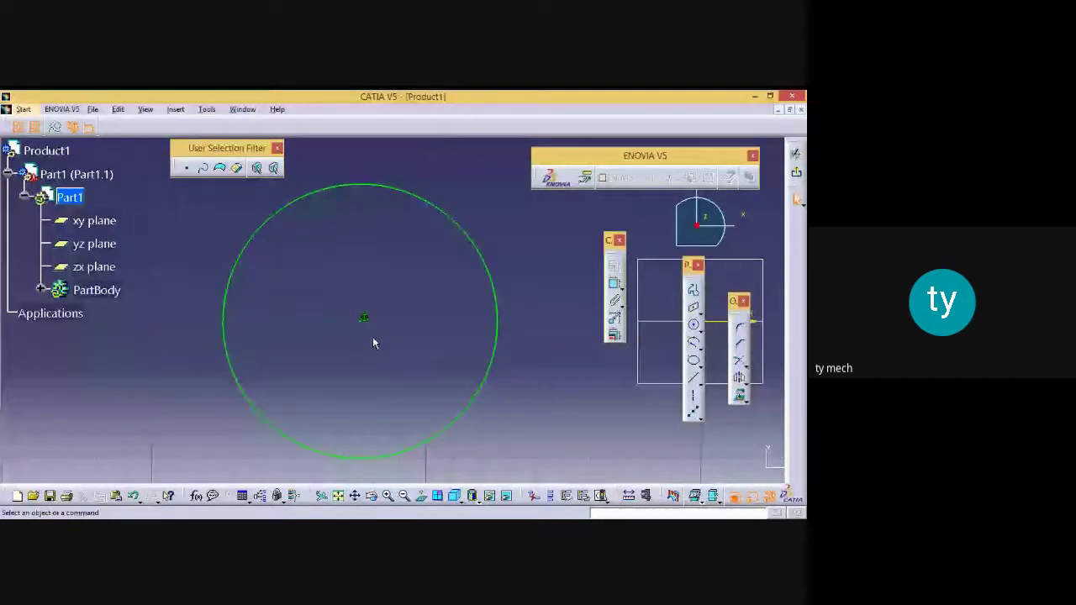
mouse_move(372, 337)
middle_mouse_down("ctrl")
mouse_move(366, 320)
mouse_move(324, 325)
mouse_move(255, 364)
mouse_move(159, 342)
middle_mouse_up("ctrl")
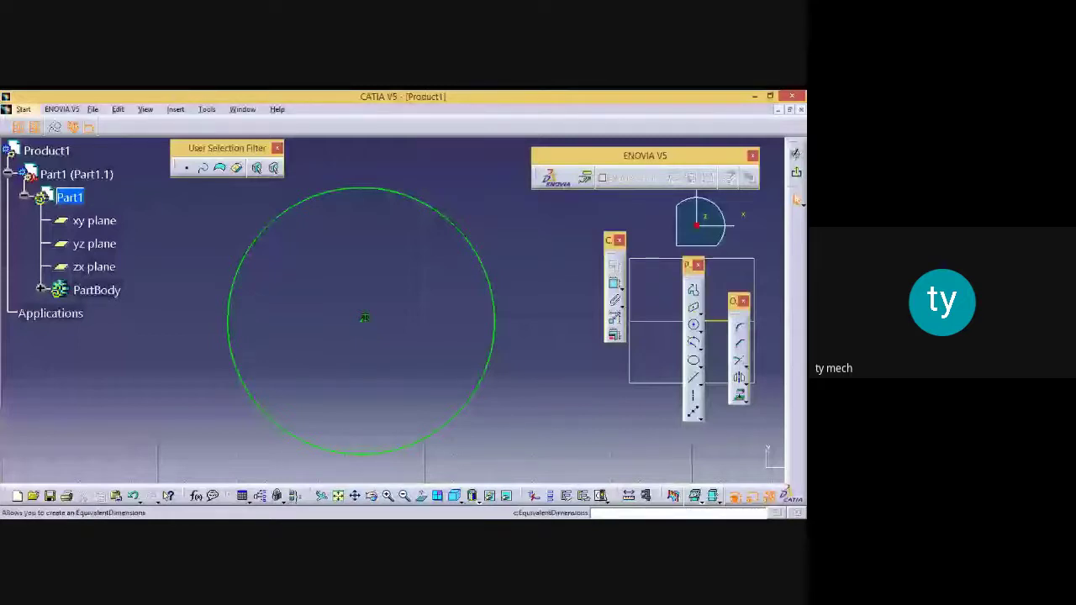
left_click(404, 496)
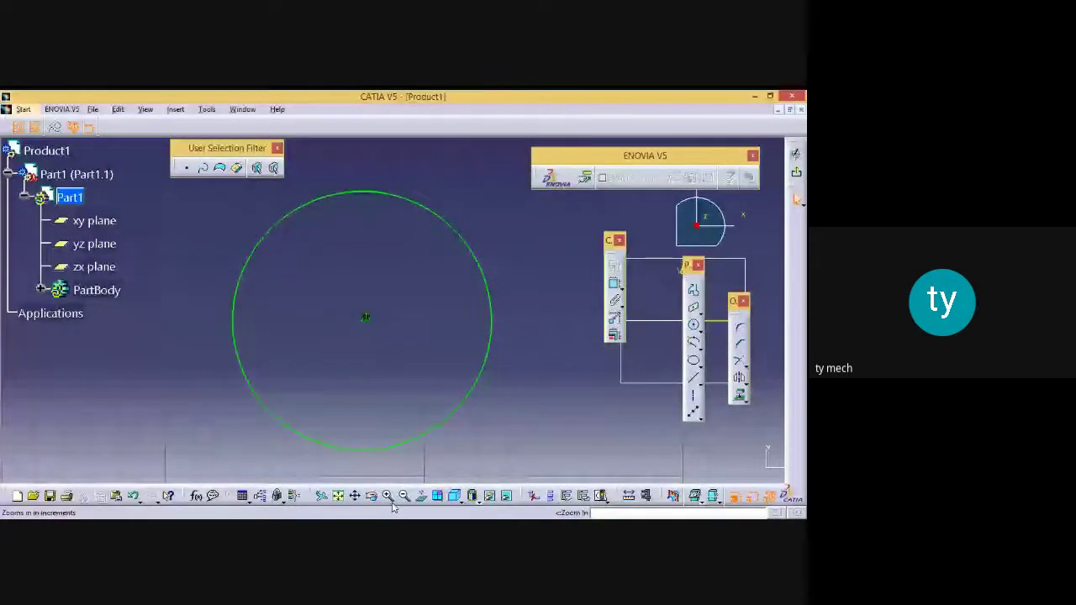
left_click(390, 501)
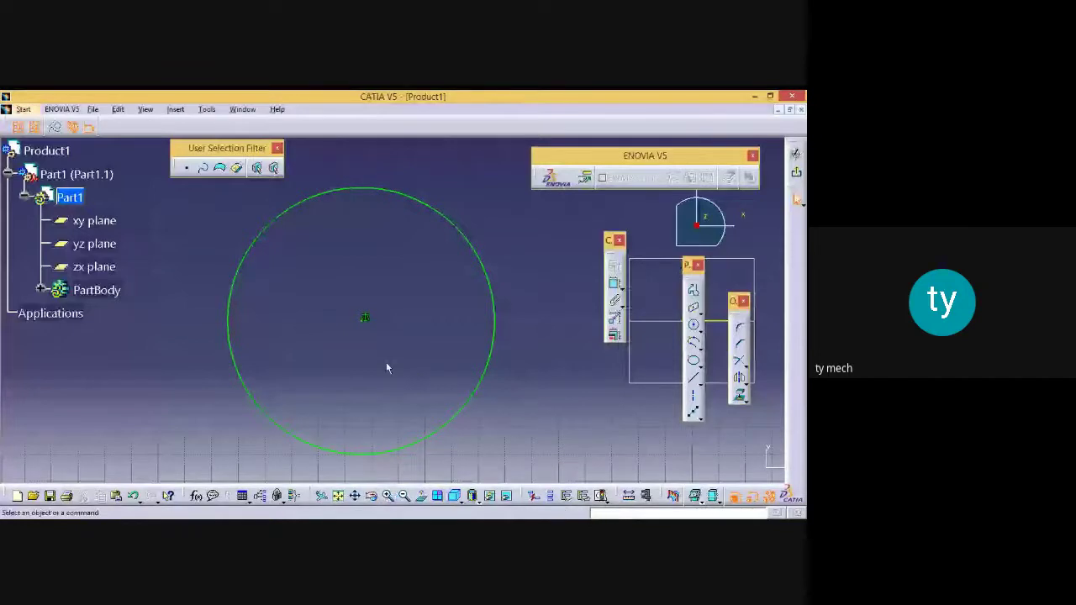
mouse_move(387, 368)
middle_mouse_down("ctrl")
mouse_move(384, 342)
mouse_move(344, 362)
mouse_move(346, 378)
middle_mouse_up("ctrl")
left_click(475, 288)
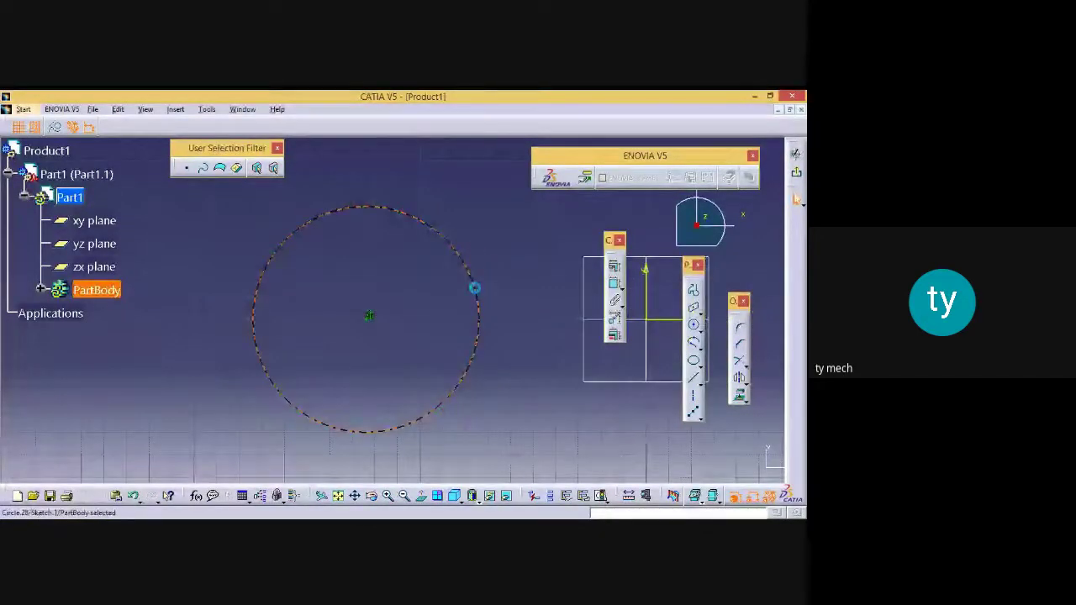
key("Delete")
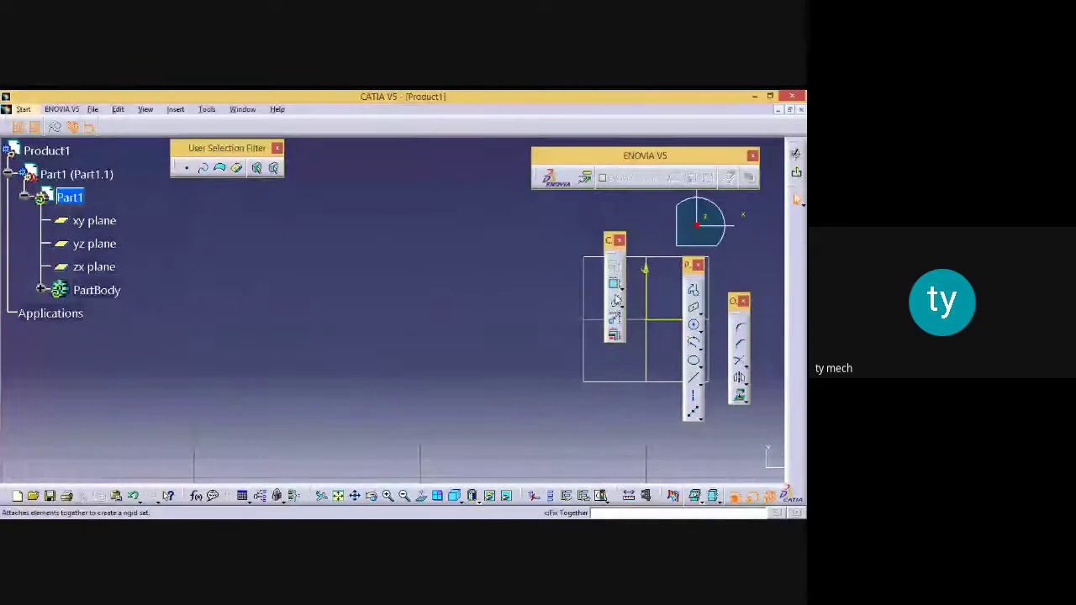
key("alt+Tab")
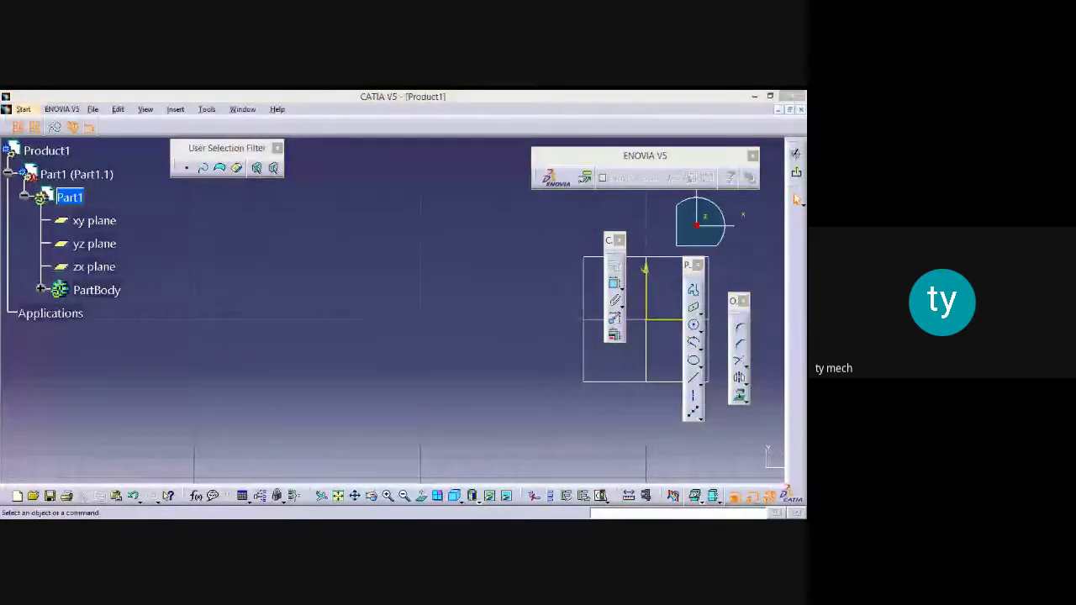